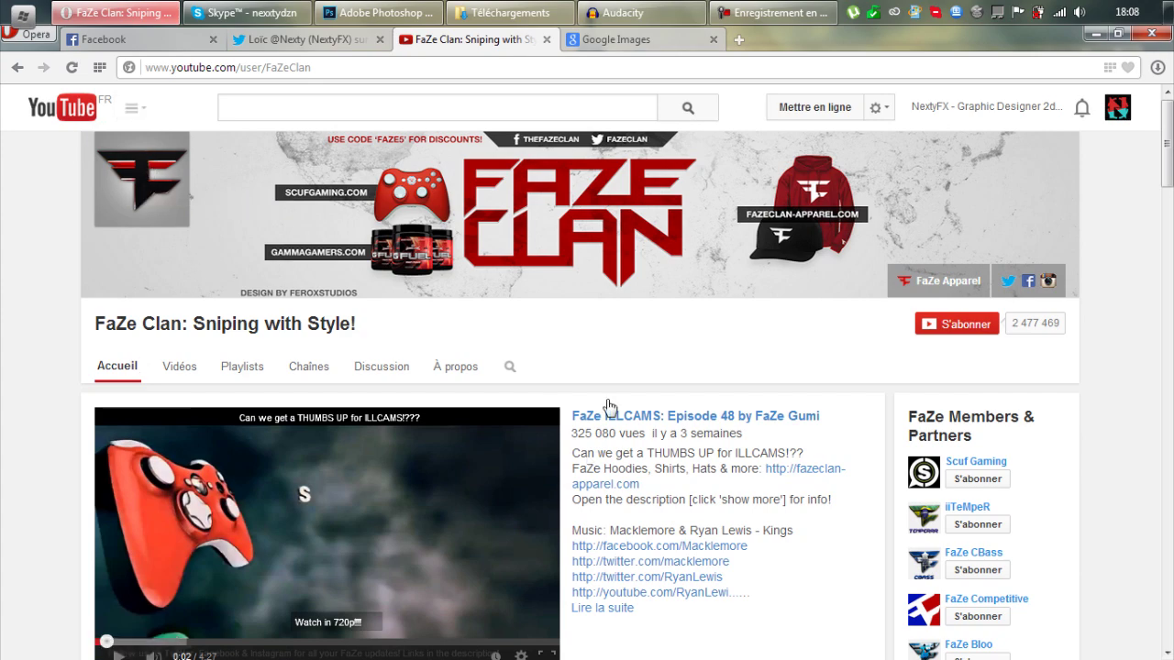
- Look over the FaZe Clan channel page, including its logo and the members' logos, for inspiration
{"action": "scroll", "coordinate": [1071, 399], "scroll_direction": "down", "scroll_amount": 1}
{"action": "scroll", "coordinate": [1101, 527], "scroll_direction": "down", "scroll_amount": 4}
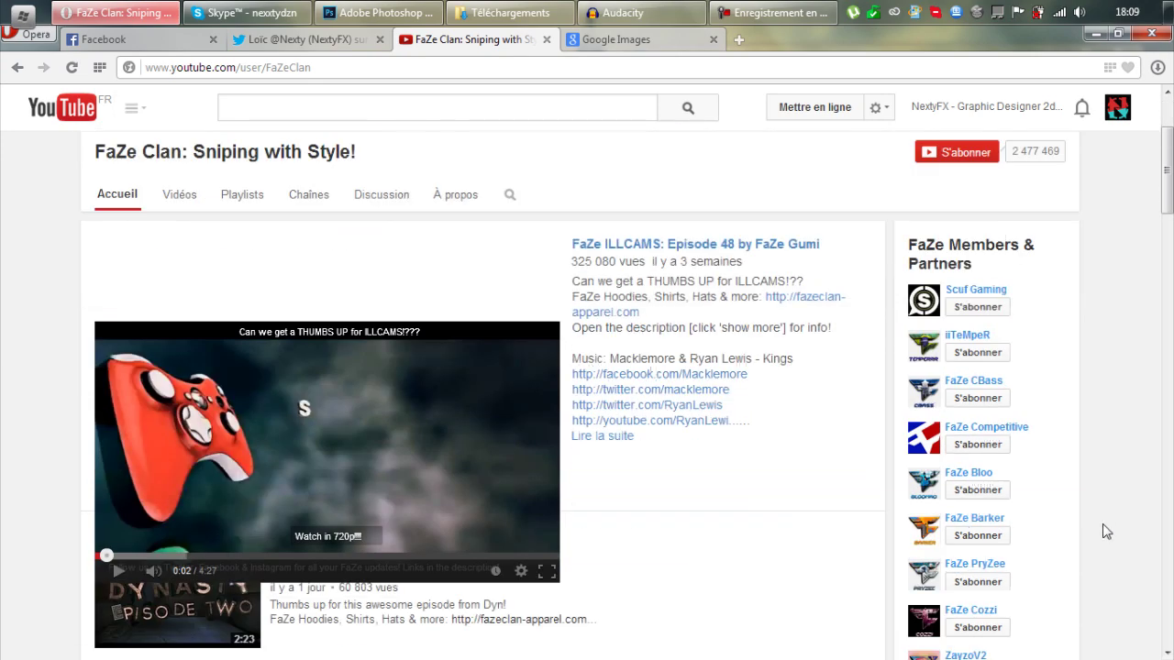
{"action": "scroll", "coordinate": [1073, 458], "scroll_direction": "up", "scroll_amount": 3}
{"action": "left_click", "coordinate": [930, 349]}
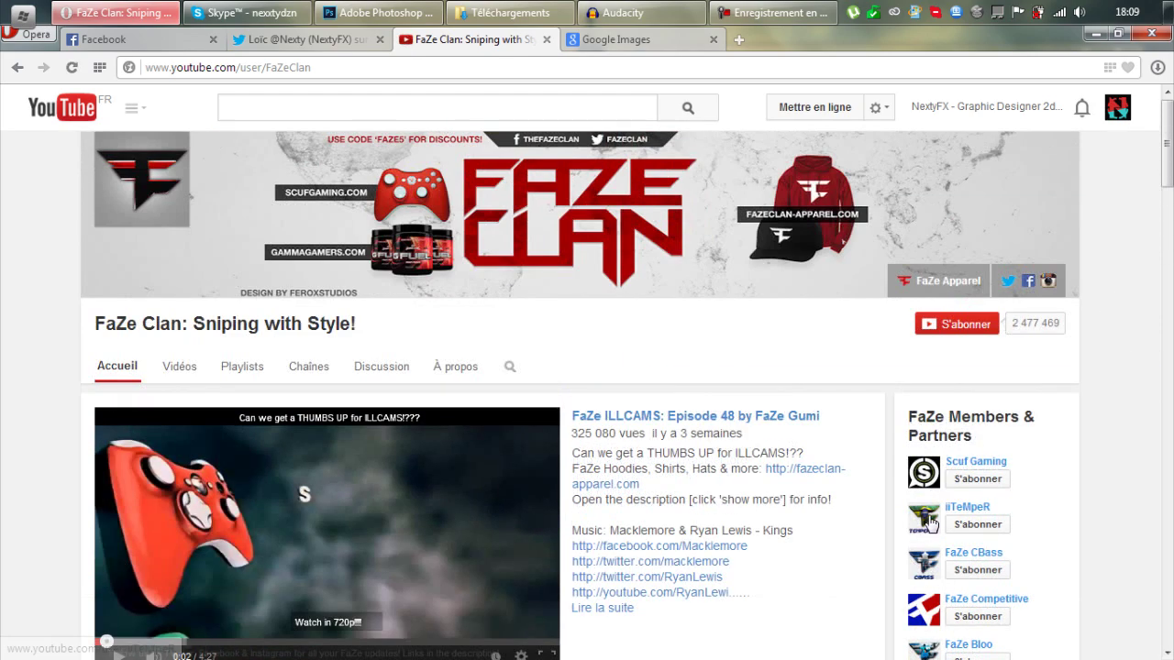
{"action": "mouse_move", "coordinate": [931, 521]}
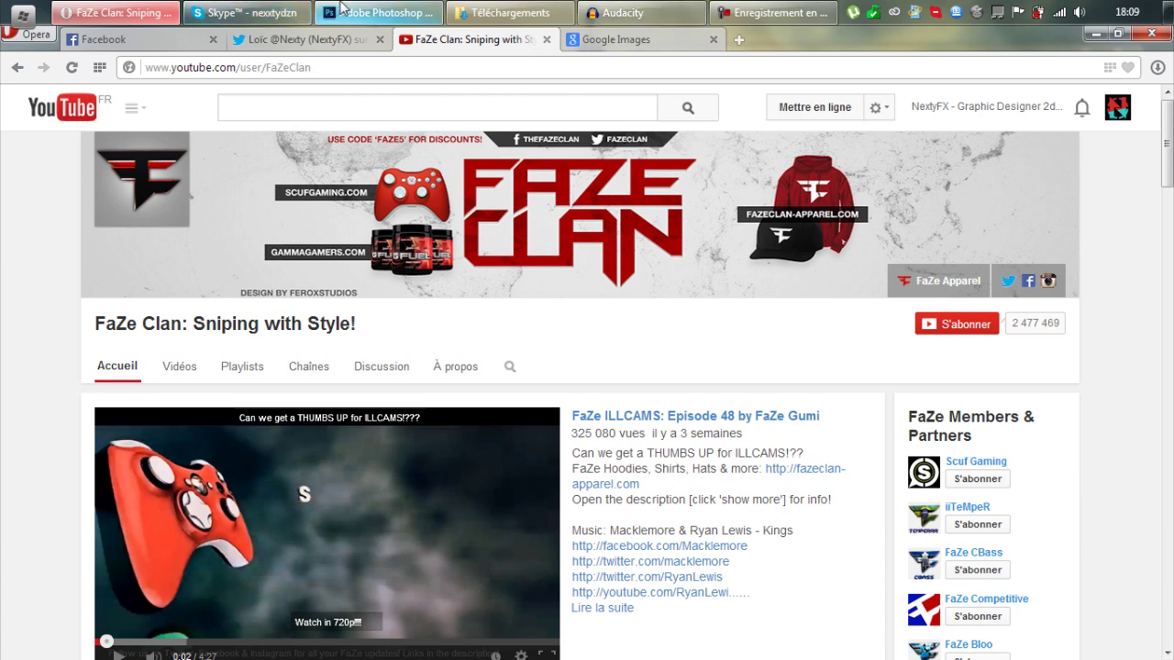
- Switch to Photoshop and create a new document 720 pixels wide and 720 pixels high
{"action": "mouse_move", "coordinate": [341, 8]}
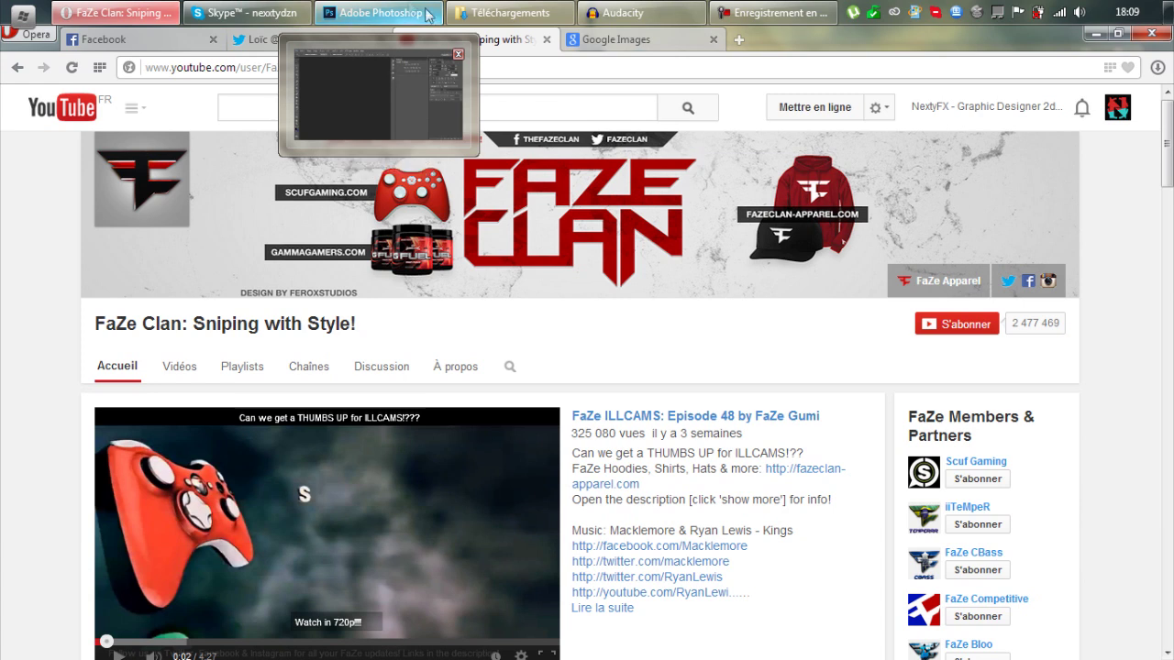
{"action": "mouse_move", "coordinate": [420, 11]}
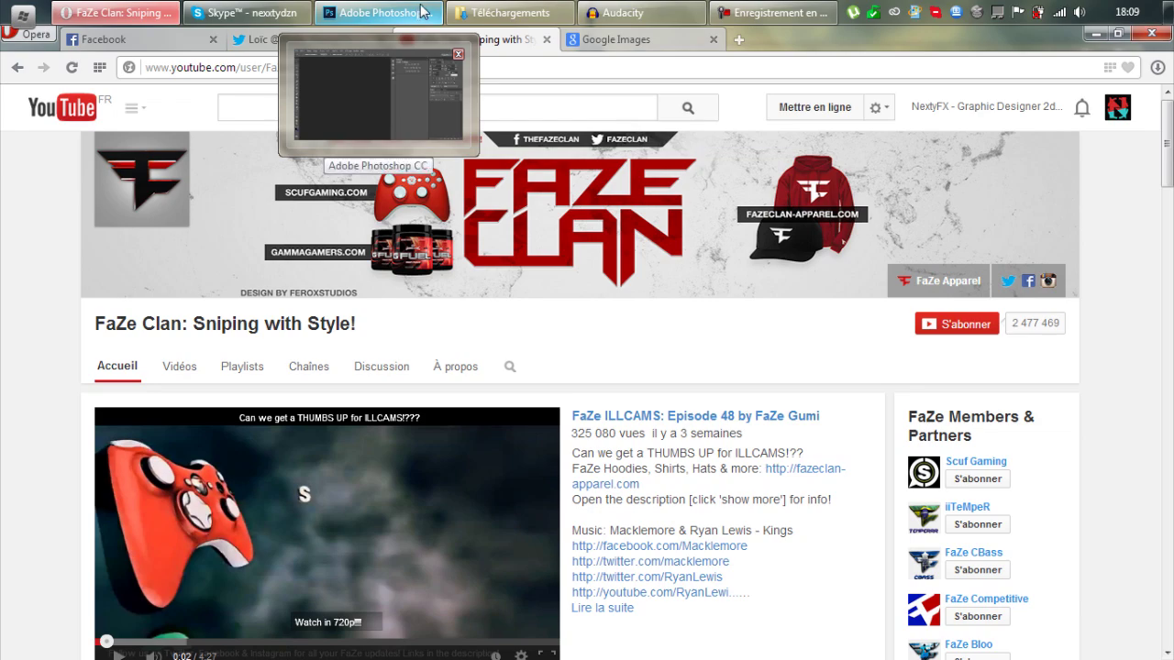
{"action": "left_click", "coordinate": [420, 11]}
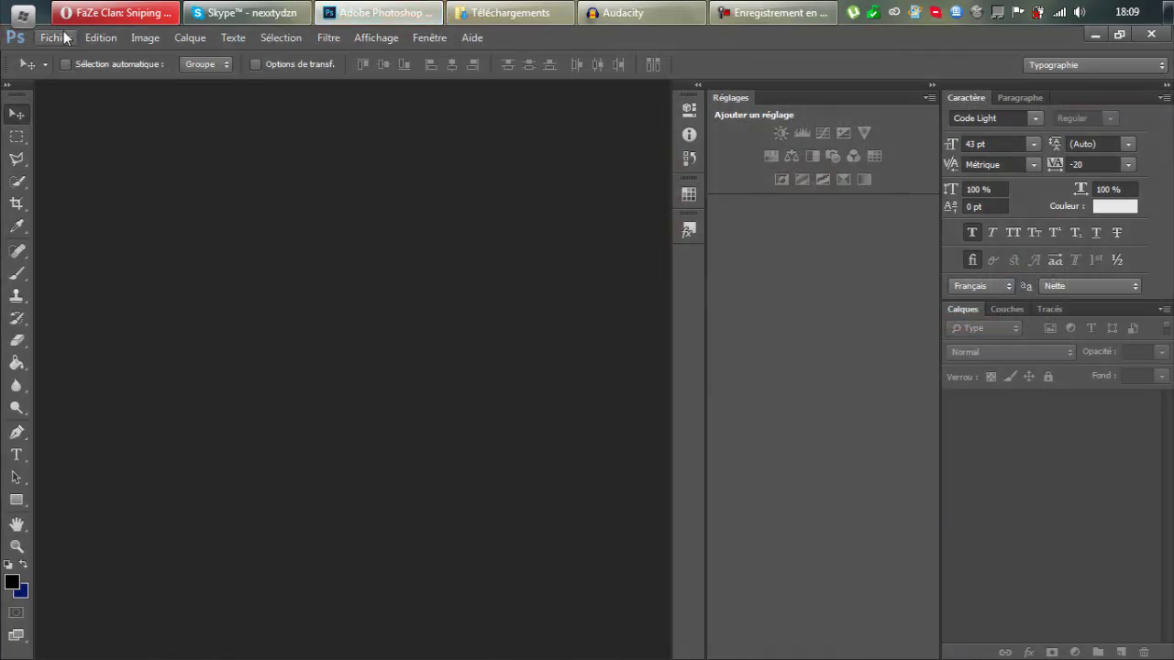
{"action": "left_click", "coordinate": [61, 38]}
{"action": "left_click", "coordinate": [73, 56]}
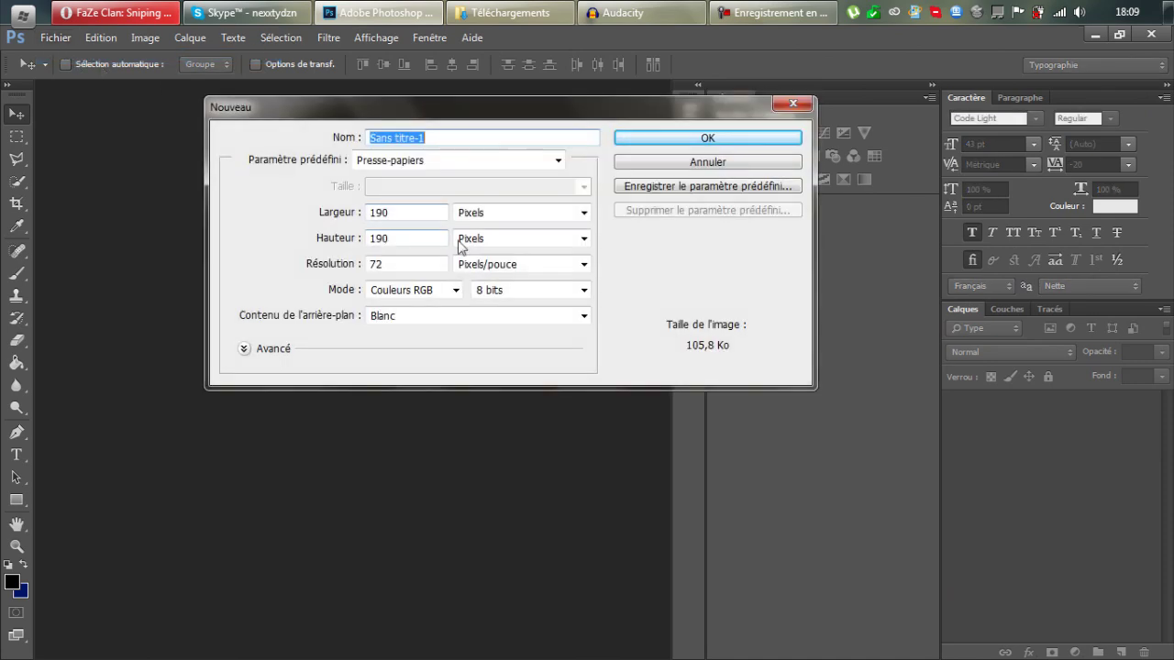
{"action": "left_click", "coordinate": [349, 212]}
{"action": "type", "text": "720"}
{"action": "key", "text": "Tab"}
{"action": "type", "text": "720"}
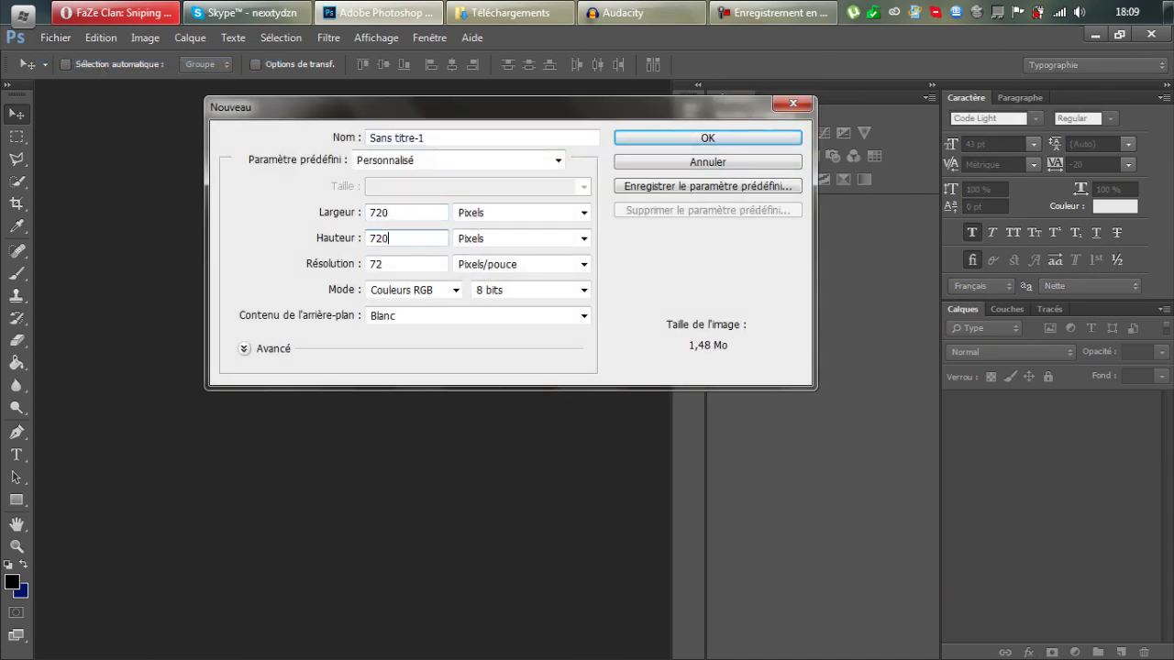
{"action": "left_click", "coordinate": [670, 138]}
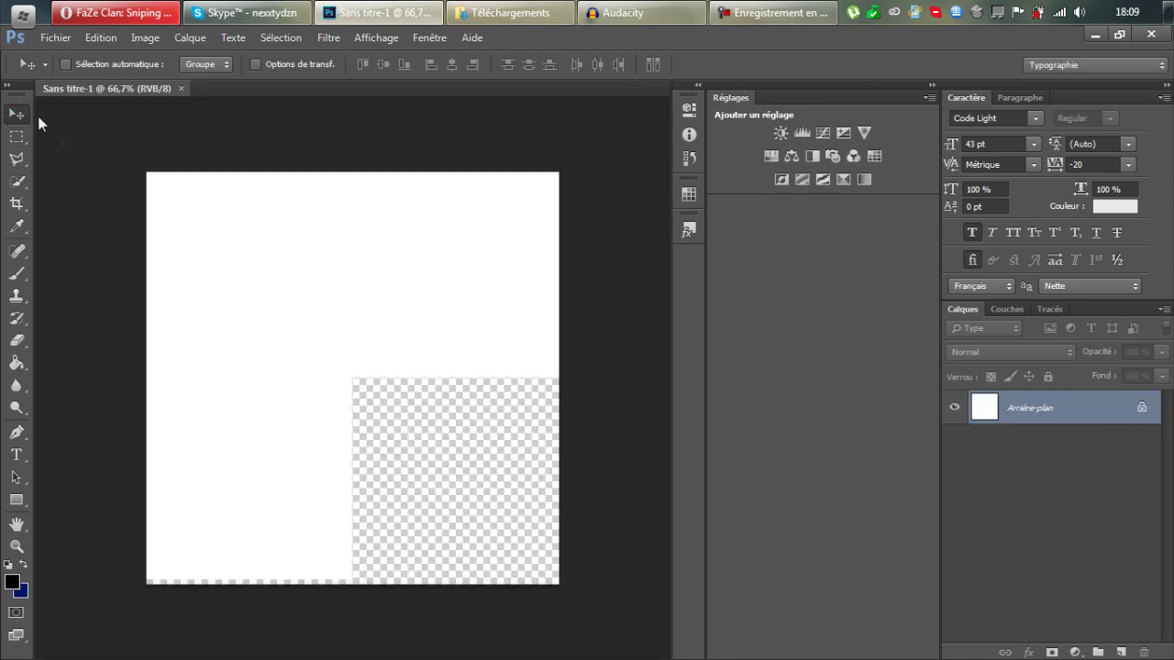
- Add an empty layer above the background and display the grid over the canvas
{"action": "left_click", "coordinate": [16, 137]}
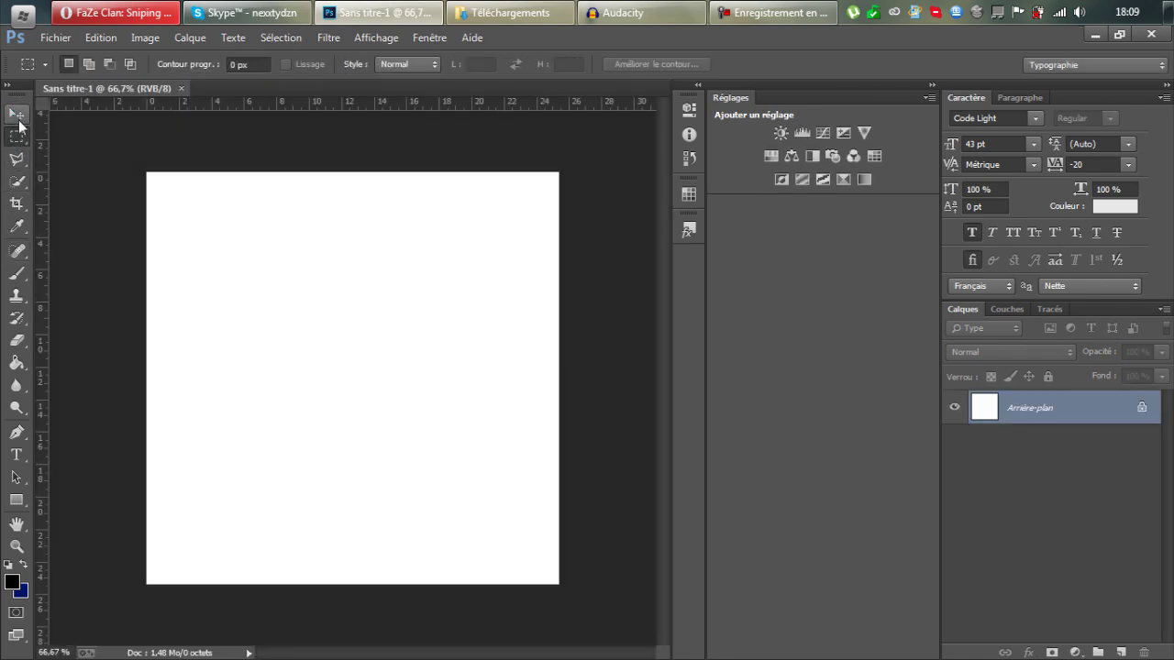
{"action": "left_click", "coordinate": [16, 115]}
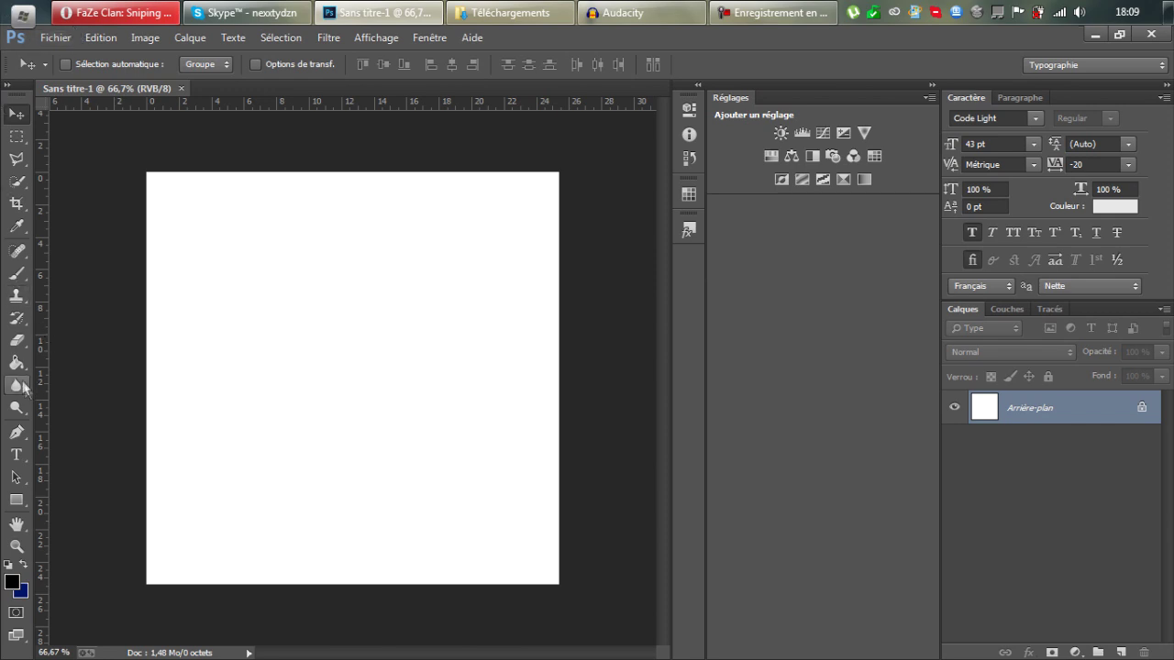
{"action": "left_click", "coordinate": [1122, 652]}
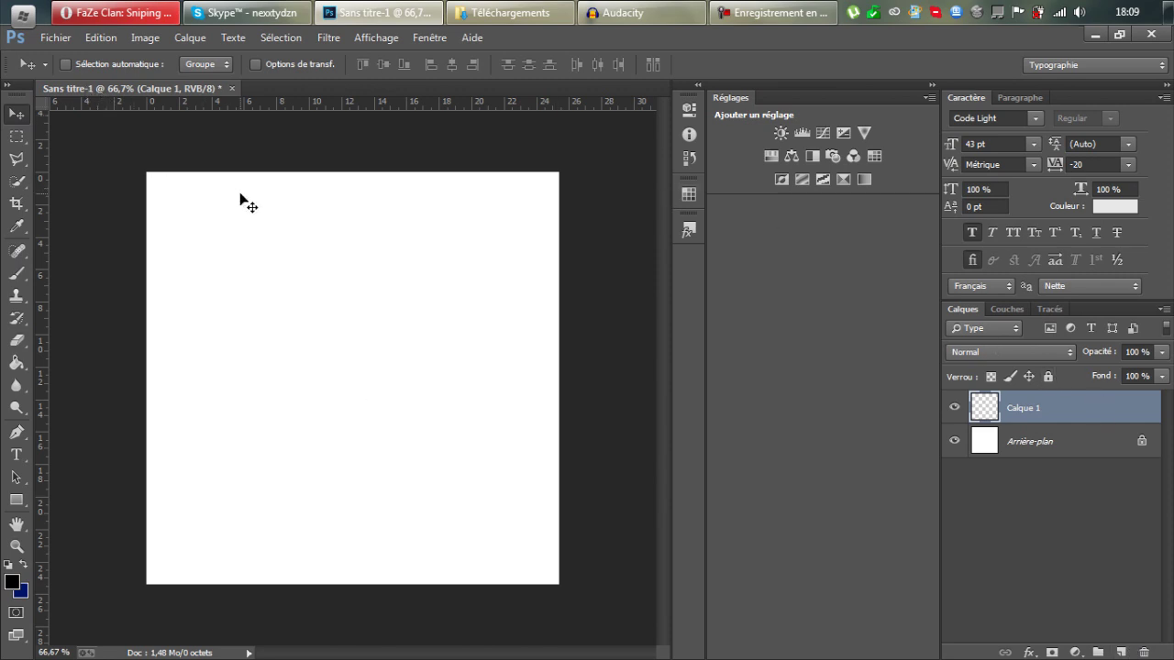
{"action": "left_click", "coordinate": [368, 39]}
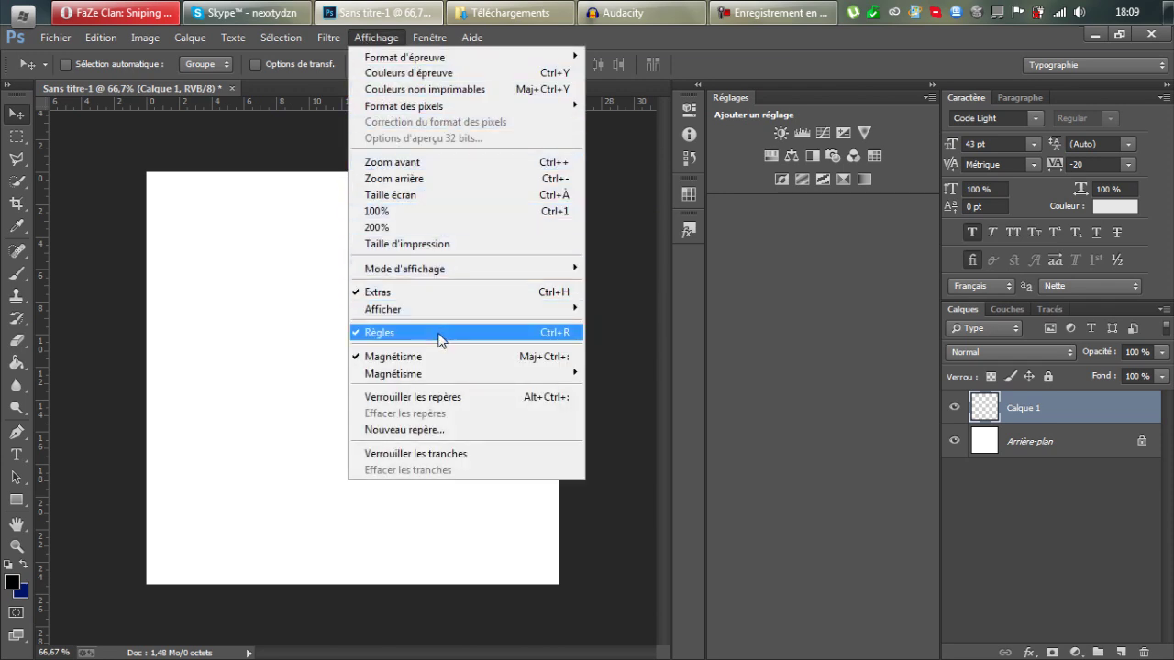
{"action": "mouse_move", "coordinate": [435, 319]}
{"action": "left_click", "coordinate": [633, 338]}
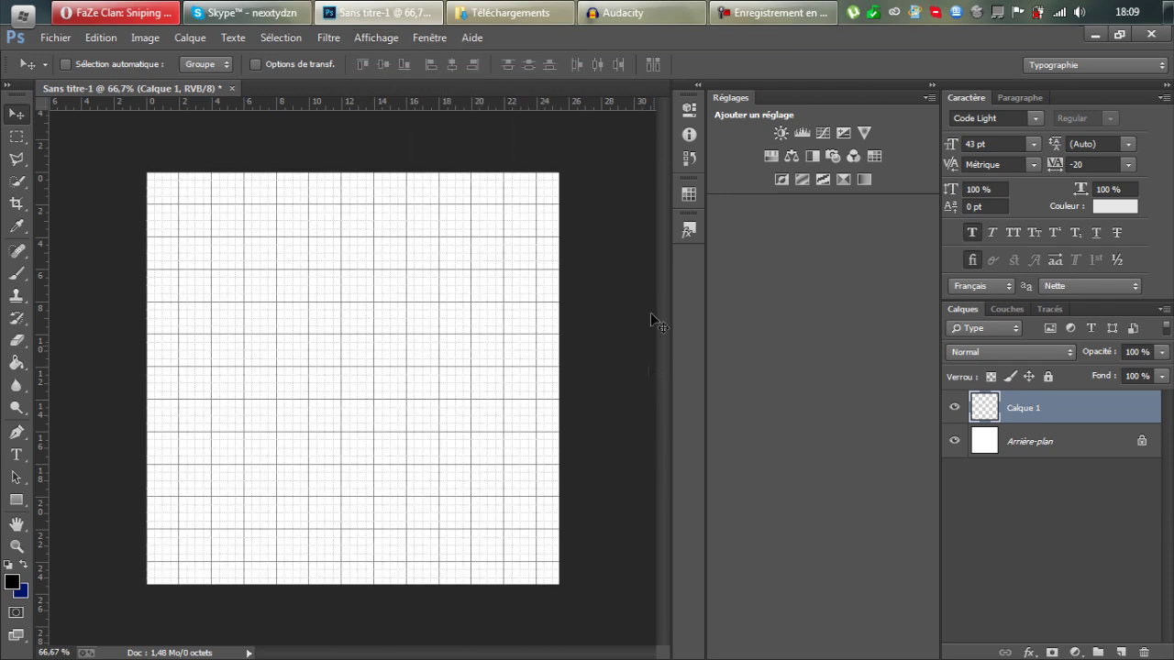
- Draw a closed, angular eight-point half-logo path on the left half of the canvas with the Pen tool, placing points on grid intersections
{"action": "left_click", "coordinate": [16, 274]}
{"action": "left_click", "coordinate": [17, 431]}
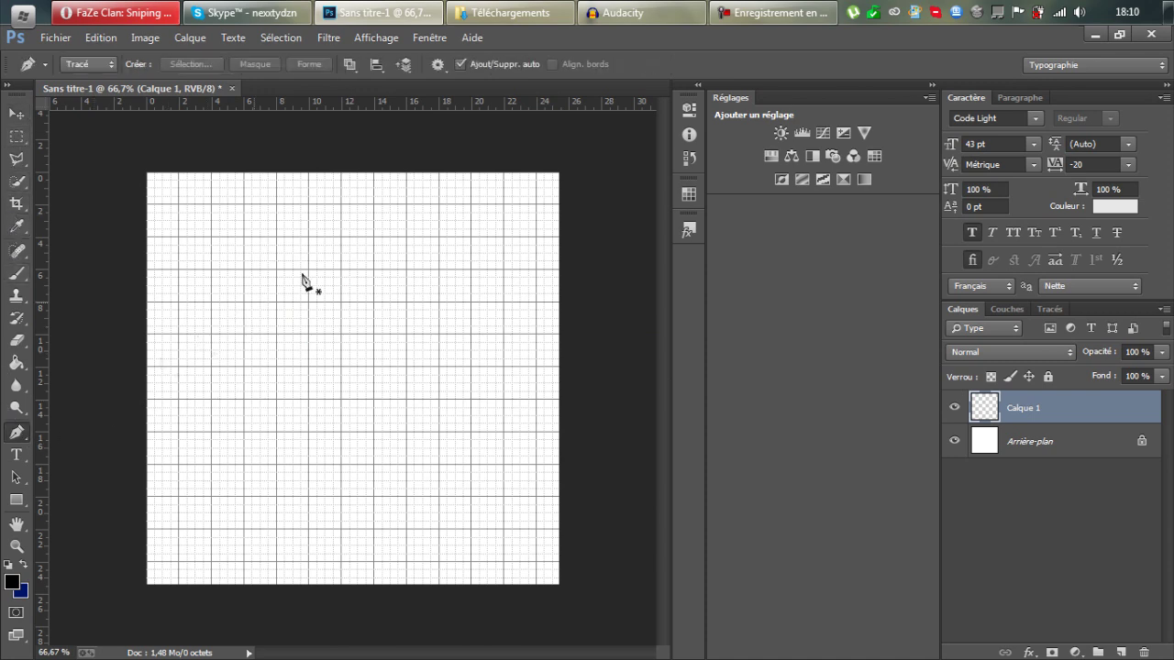
{"action": "left_click", "coordinate": [340, 203]}
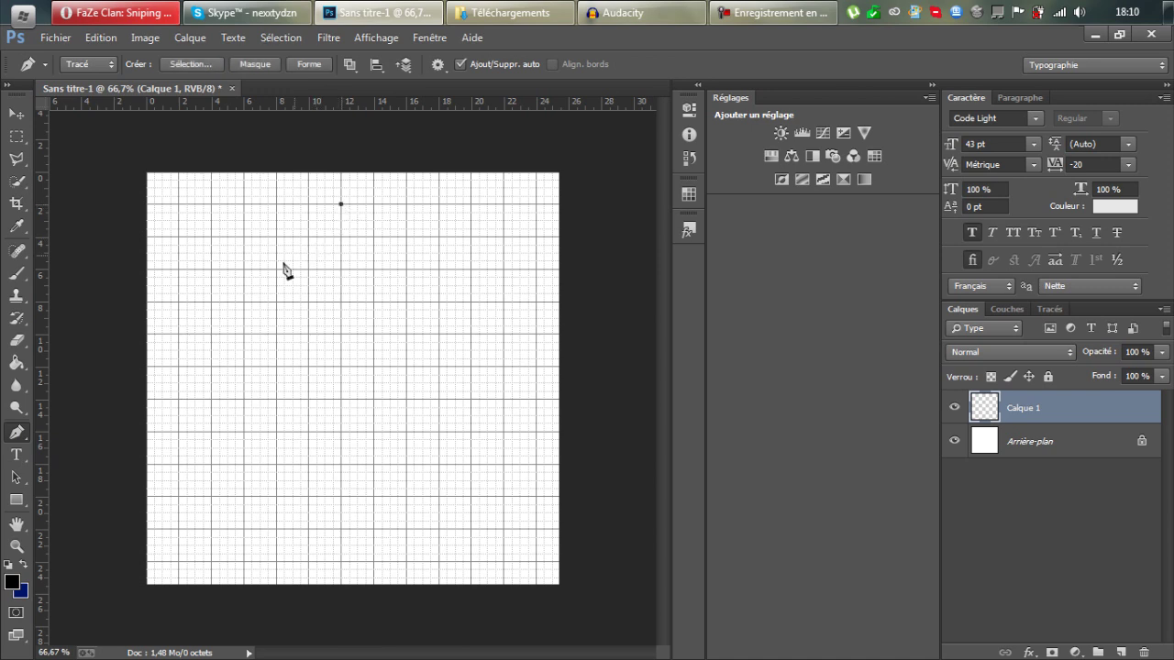
{"action": "left_click", "coordinate": [210, 335]}
{"action": "left_click", "coordinate": [276, 431]}
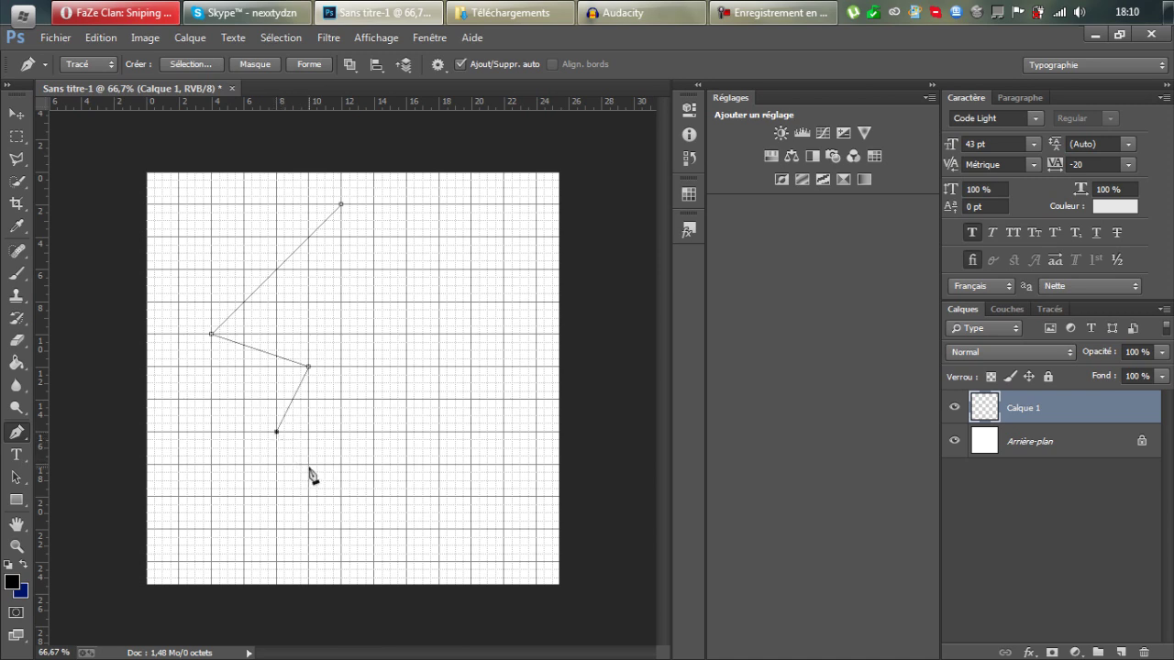
{"action": "left_click", "coordinate": [308, 464]}
{"action": "left_click", "coordinate": [341, 333]}
{"action": "left_click", "coordinate": [308, 301]}
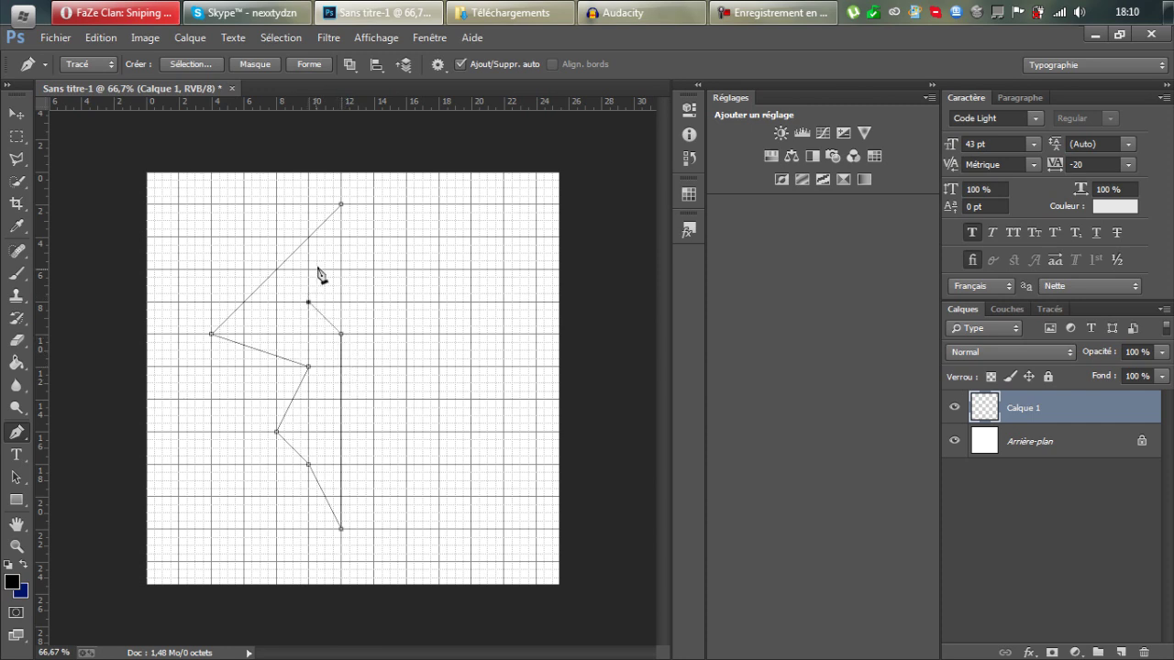
{"action": "left_click", "coordinate": [340, 205]}
- Convert the path to a selection and paint it solid black with the 501-pixel brush, then deselect
{"action": "right_click", "coordinate": [305, 338]}
{"action": "left_click", "coordinate": [366, 361]}
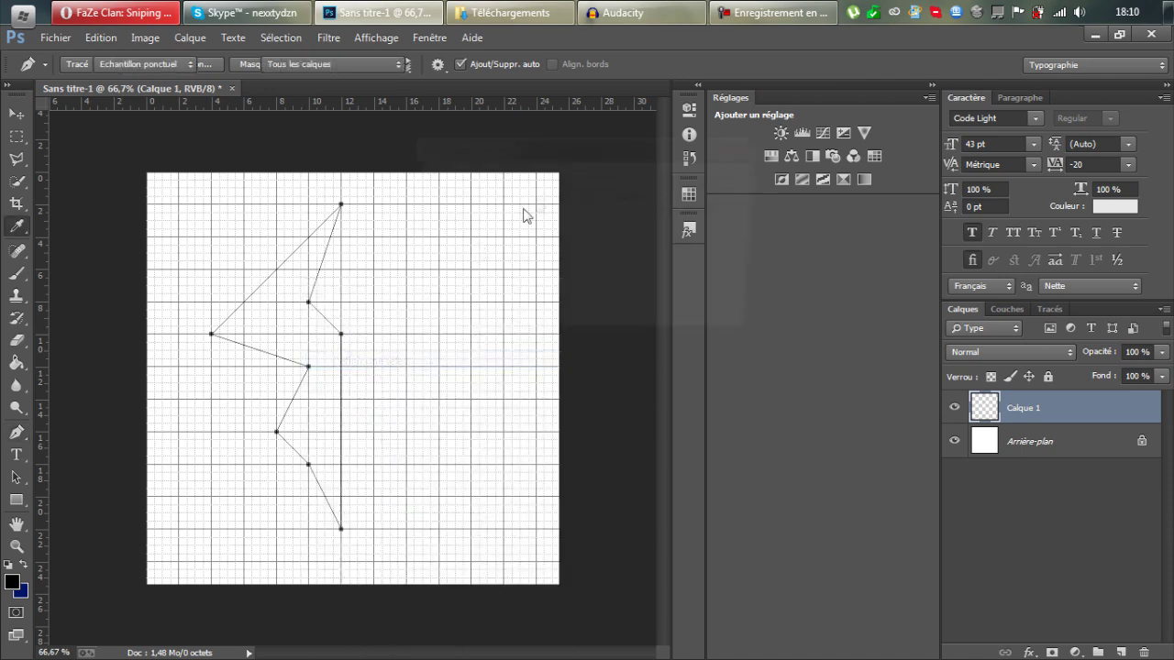
{"action": "key", "text": "Return"}
{"action": "key", "text": "b"}
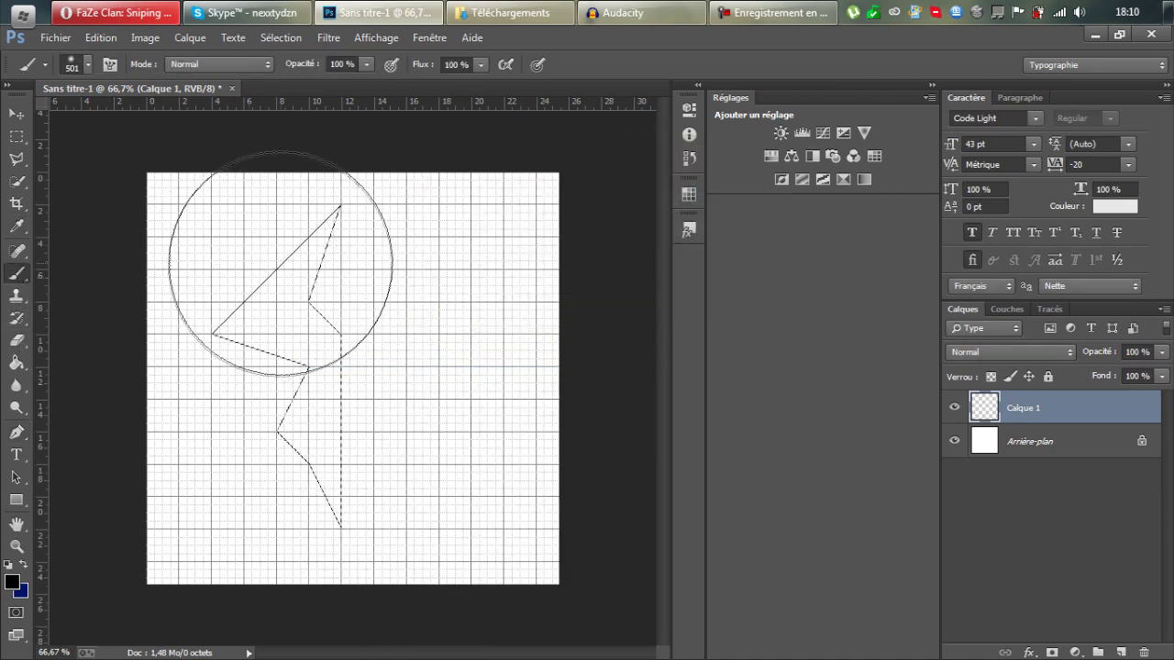
{"action": "left_click_drag", "start_coordinate": [281, 263], "coordinate": [310, 302]}
{"action": "left_click_drag", "start_coordinate": [296, 643], "coordinate": [319, 388]}
{"action": "key", "text": "ctrl+d"}
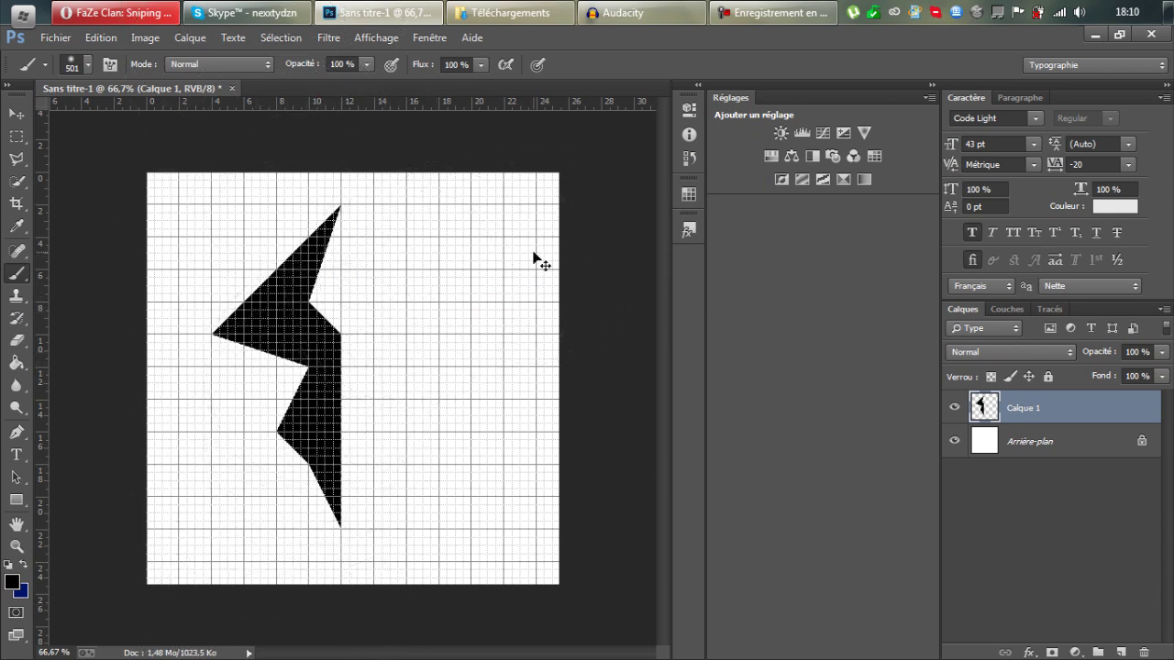
{"action": "key", "text": "ctrl+j"}
{"action": "key", "text": "ctrl+t"}
{"action": "right_click", "coordinate": [335, 308]}
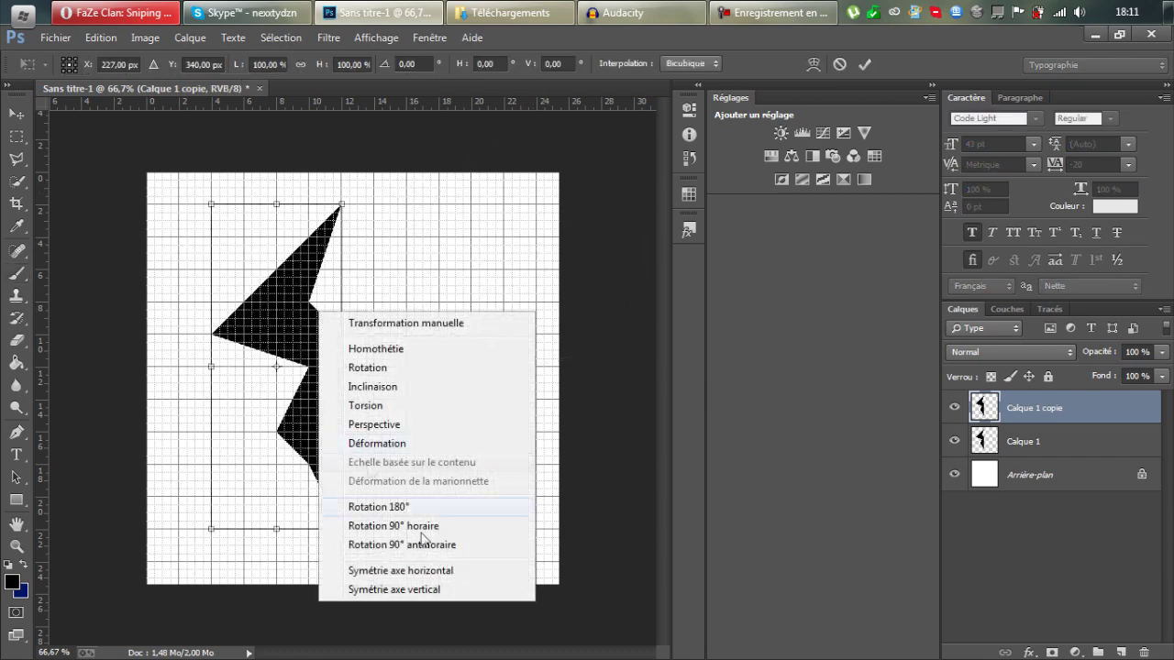
{"action": "left_click", "coordinate": [450, 574]}
{"action": "left_click_drag", "start_coordinate": [357, 385], "coordinate": [451, 379]}
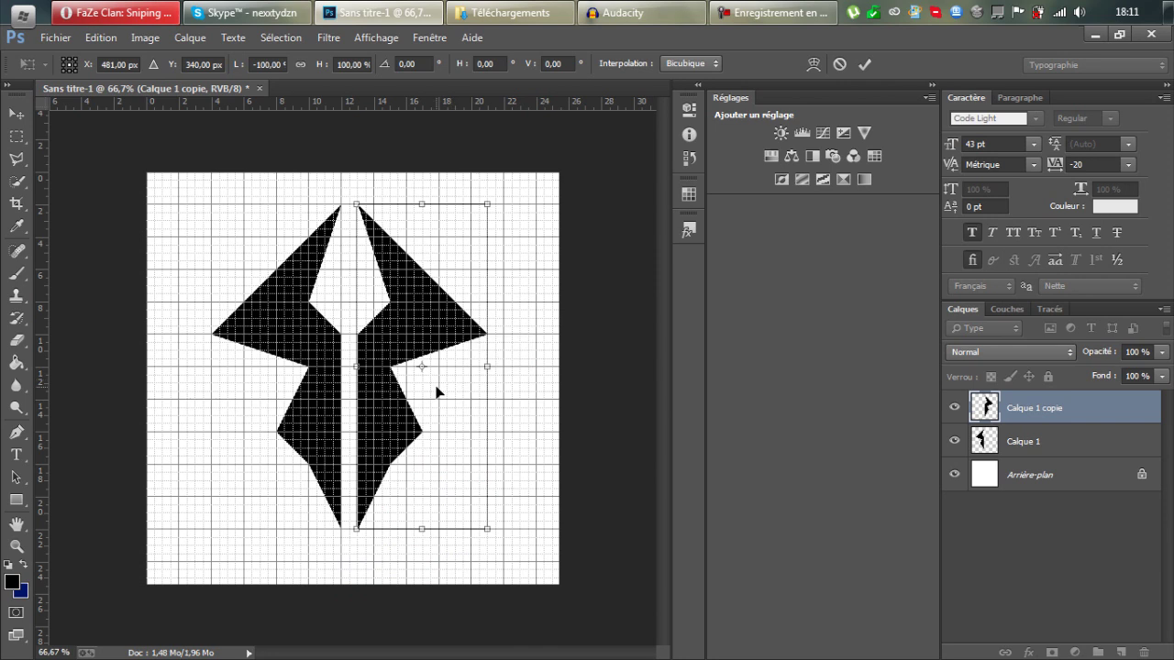
{"action": "key", "text": "Return"}
{"action": "key", "text": "b"}
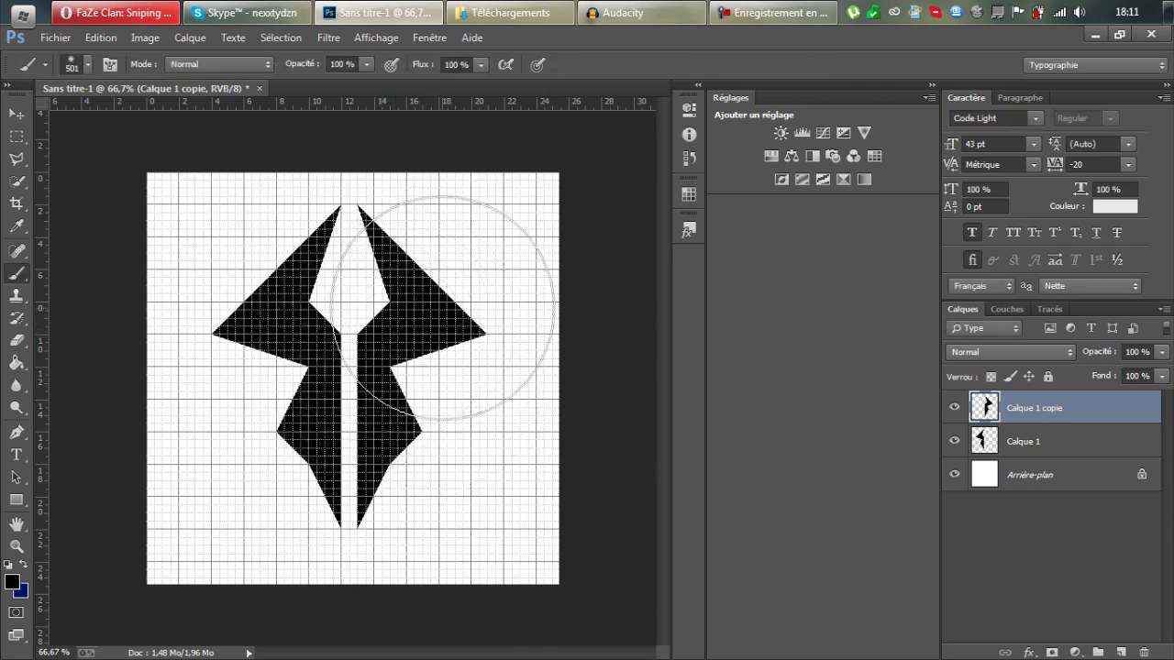
{"action": "key", "text": "Delete"}
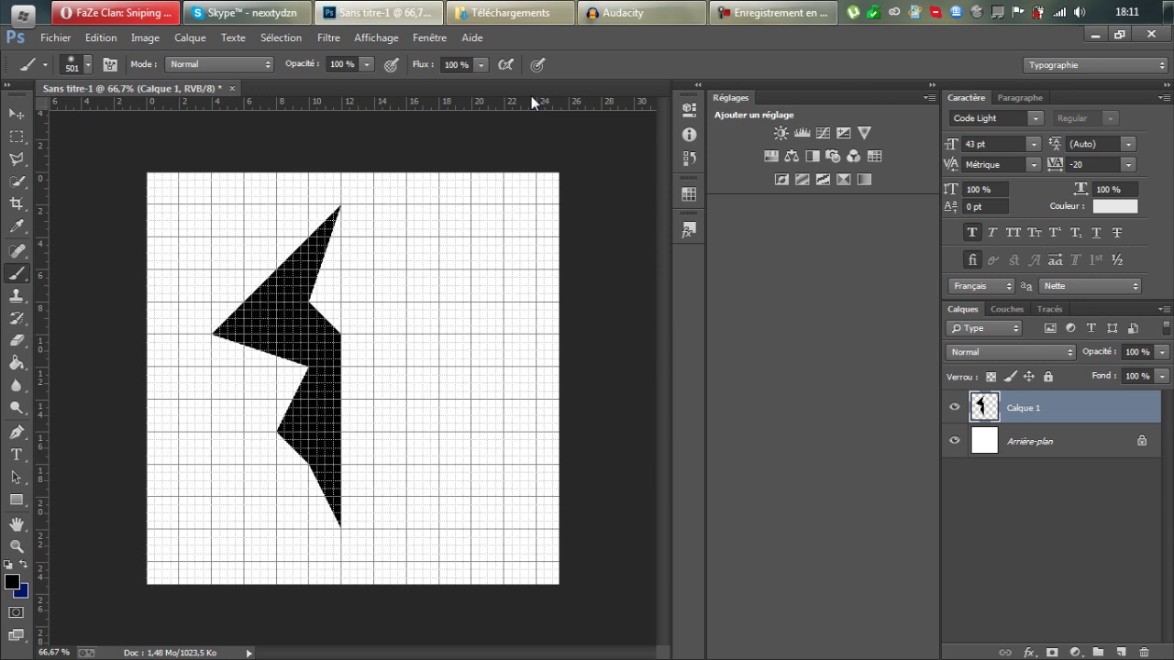
- Duplicate the black shape's layer and flip the copy horizontally, placing it as the right half with a narrow gap between the halves
{"action": "key", "text": "ctrl+j"}
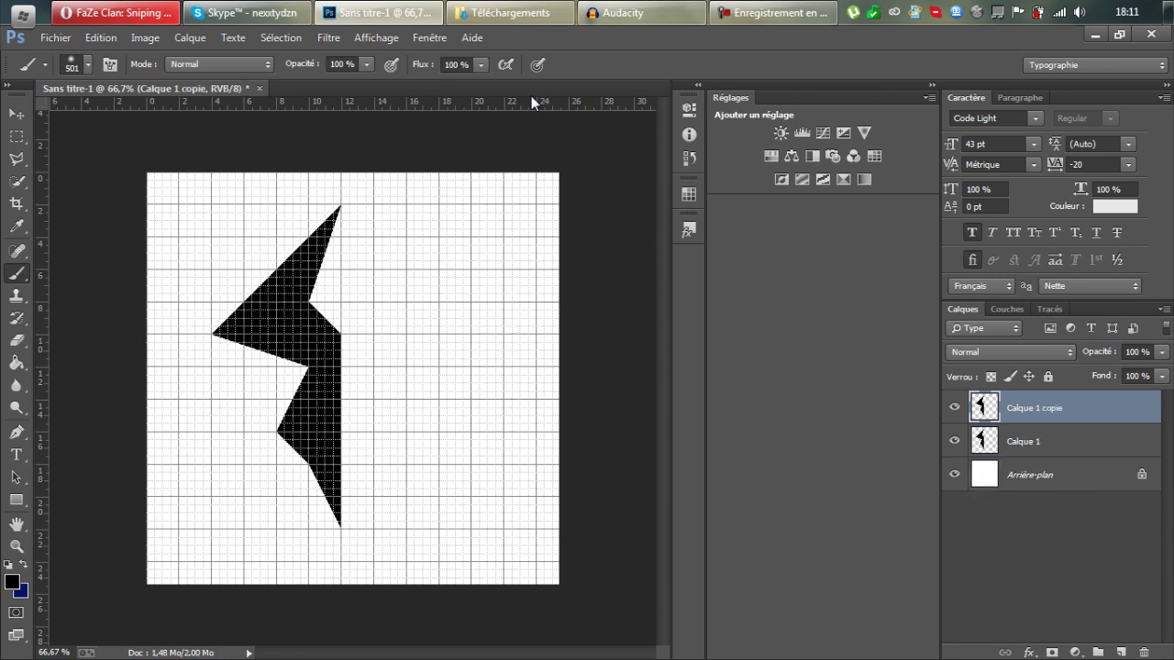
{"action": "key", "text": "ctrl+t"}
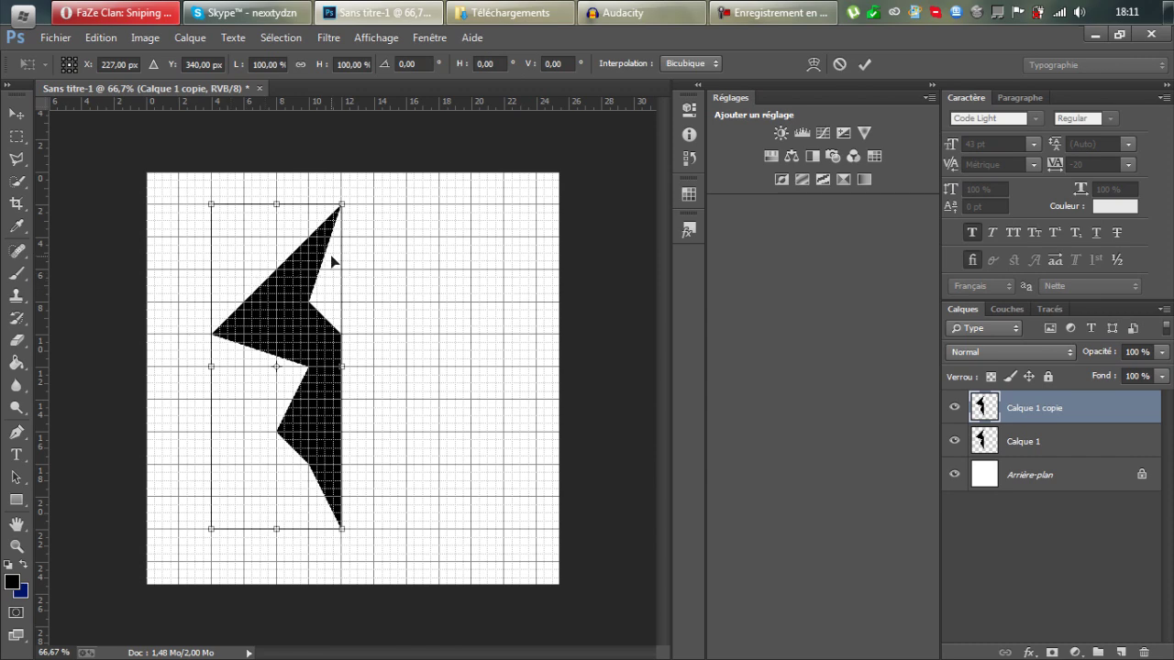
{"action": "right_click", "coordinate": [301, 275]}
{"action": "left_click", "coordinate": [421, 527]}
{"action": "left_click_drag", "start_coordinate": [309, 425], "coordinate": [438, 427]}
{"action": "key", "text": "Return"}
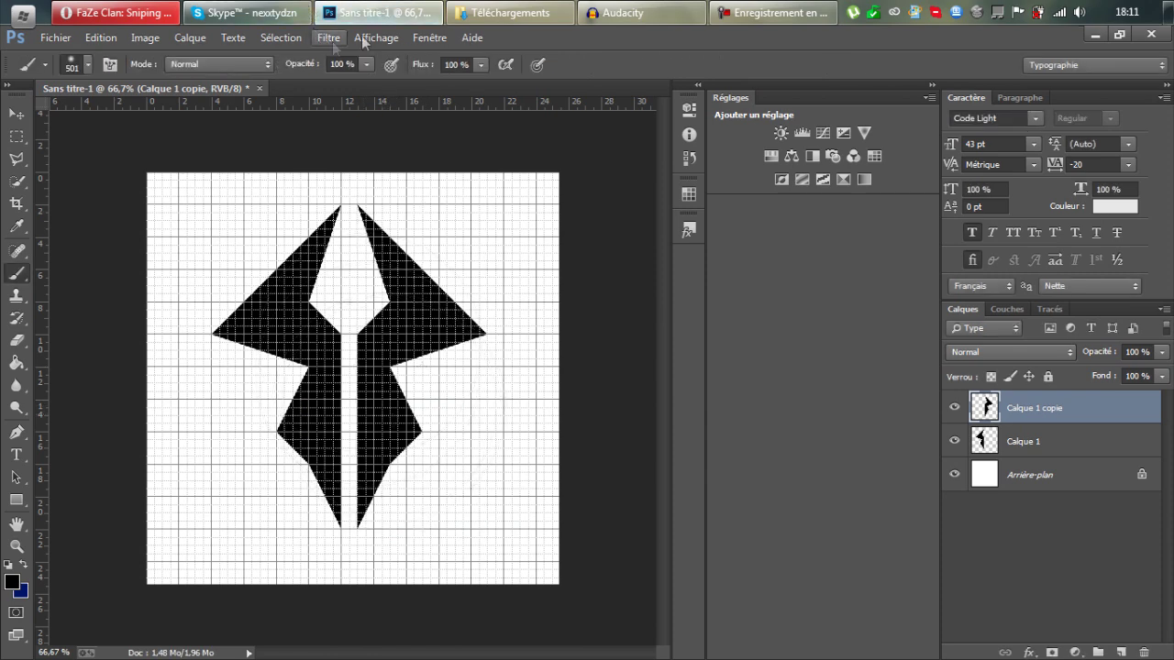
- Hide the grid over the canvas
{"action": "left_click", "coordinate": [391, 40]}
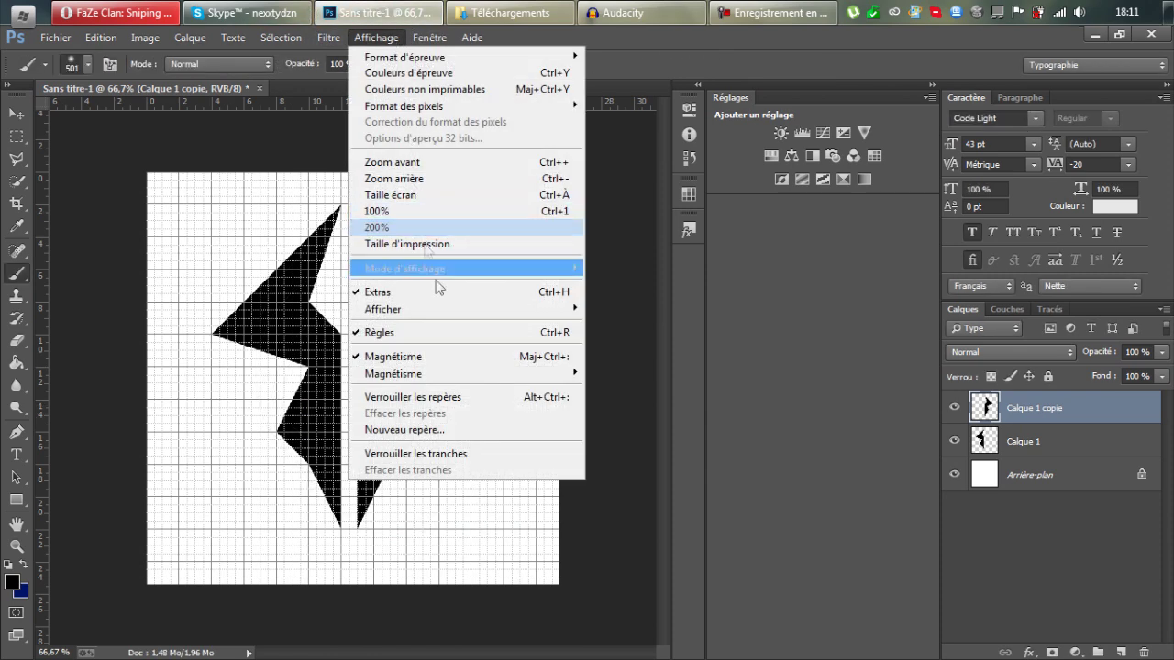
{"action": "mouse_move", "coordinate": [449, 318]}
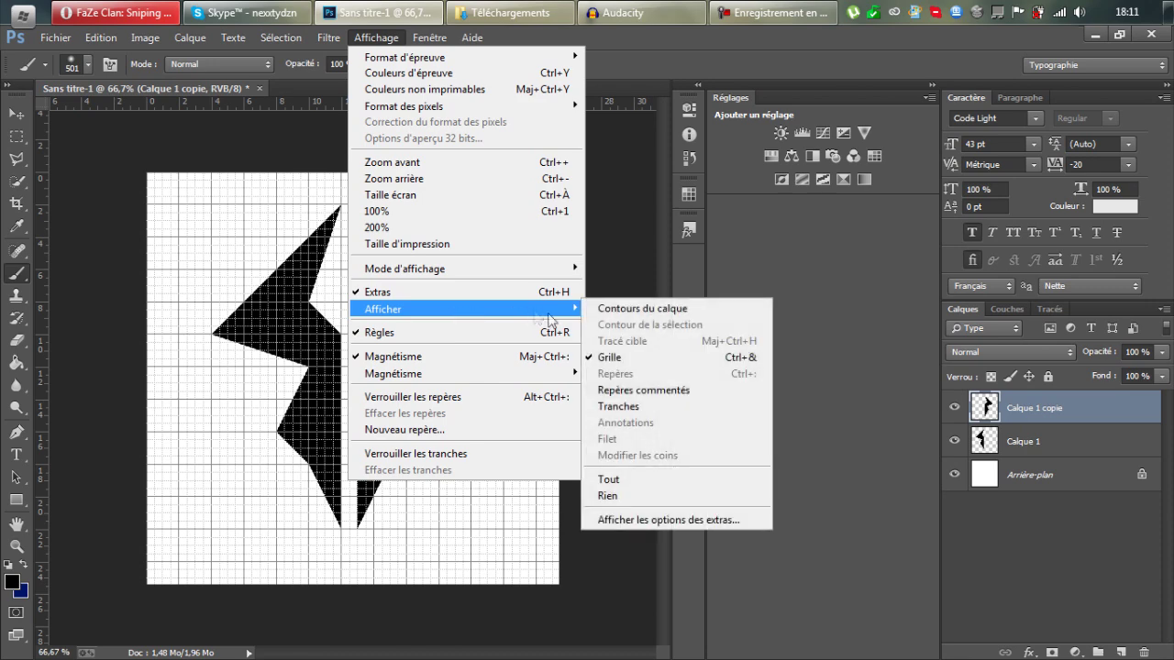
{"action": "left_click", "coordinate": [624, 357]}
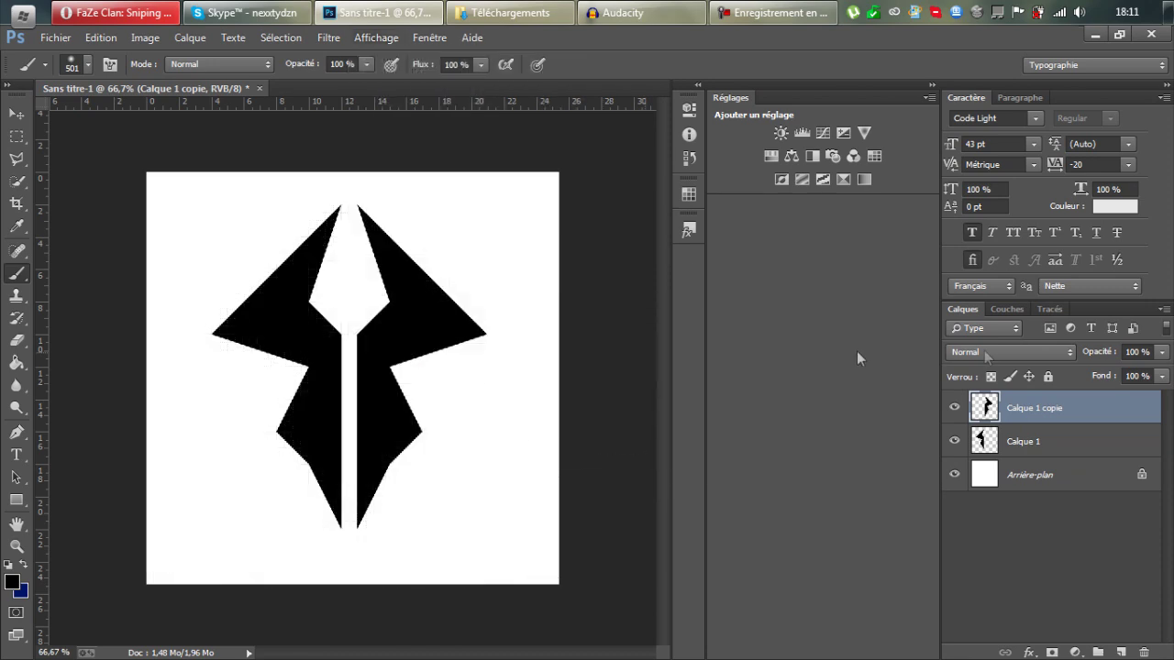
- Select both logo-half layers and enlarge them together proportionally, centring the logo on the canvas
{"action": "left_click", "coordinate": [1061, 444], "text": "ctrl"}
{"action": "left_click", "coordinate": [442, 396]}
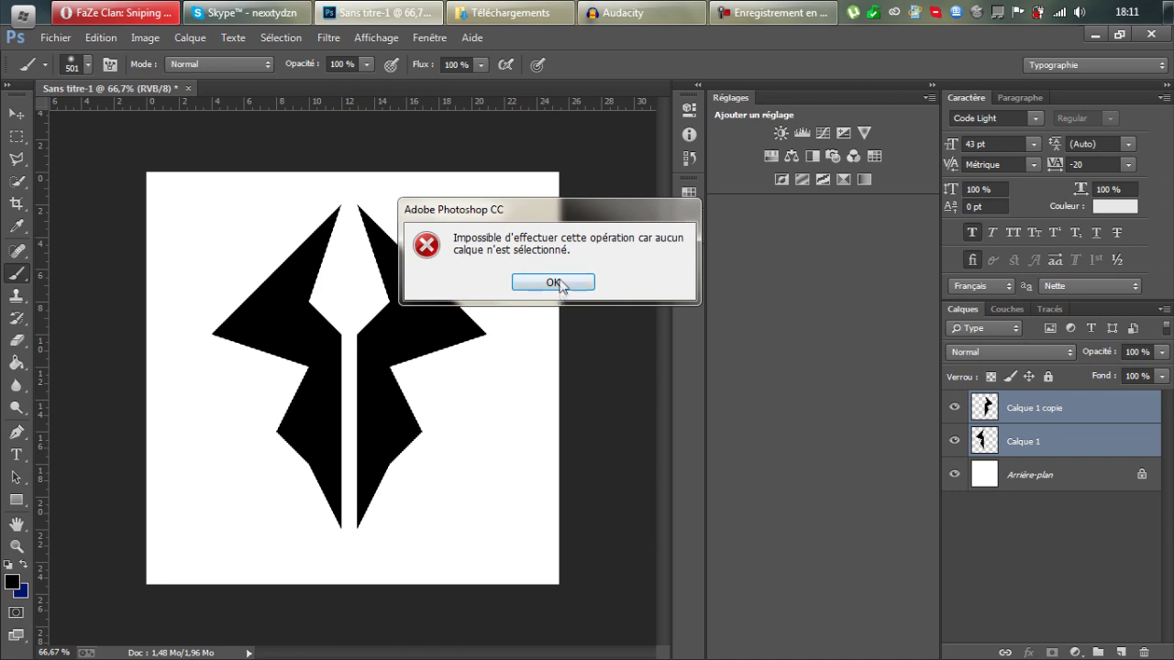
{"action": "left_click", "coordinate": [537, 280]}
{"action": "left_click", "coordinate": [16, 114]}
{"action": "left_click_drag", "start_coordinate": [340, 306], "coordinate": [343, 329]}
{"action": "key", "text": "ctrl+t"}
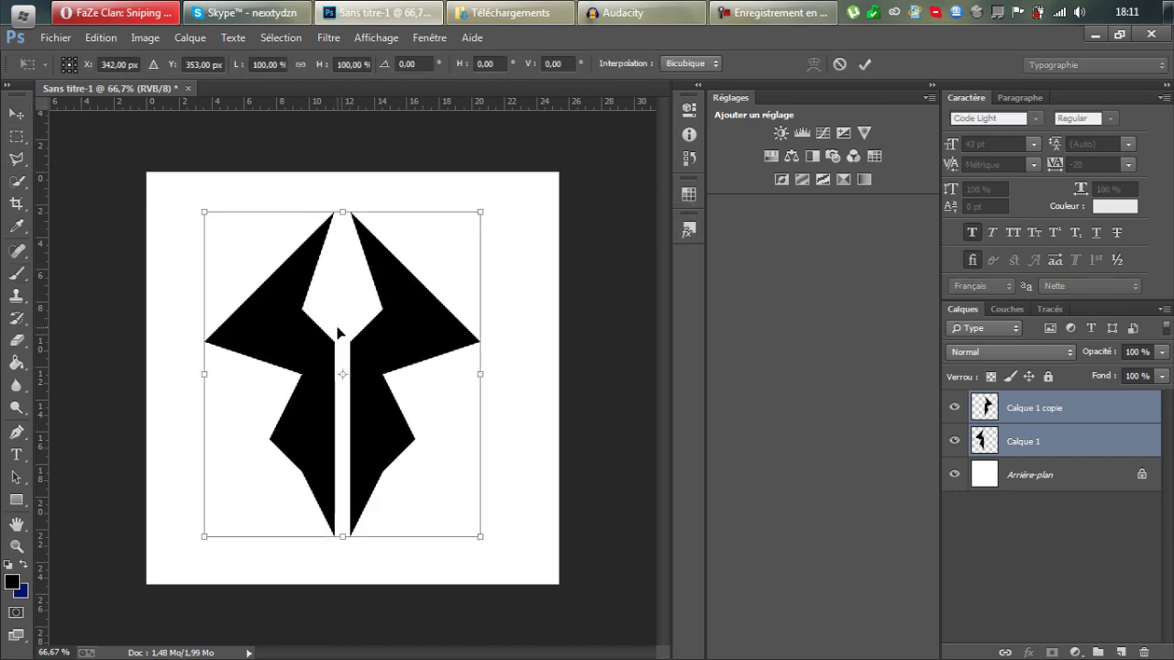
{"action": "left_click_drag", "start_coordinate": [486, 215], "coordinate": [539, 181], "text": "shift"}
{"action": "left_click_drag", "start_coordinate": [455, 252], "coordinate": [445, 270]}
{"action": "key", "text": "Return"}
{"action": "key", "text": "ctrl+minus"}
{"action": "key", "text": "ctrl+plus"}
{"action": "key", "text": "ctrl+minus"}
{"action": "key", "text": "ctrl+plus"}
{"action": "key", "text": "ctrl+minus"}
{"action": "key", "text": "ctrl+plus"}
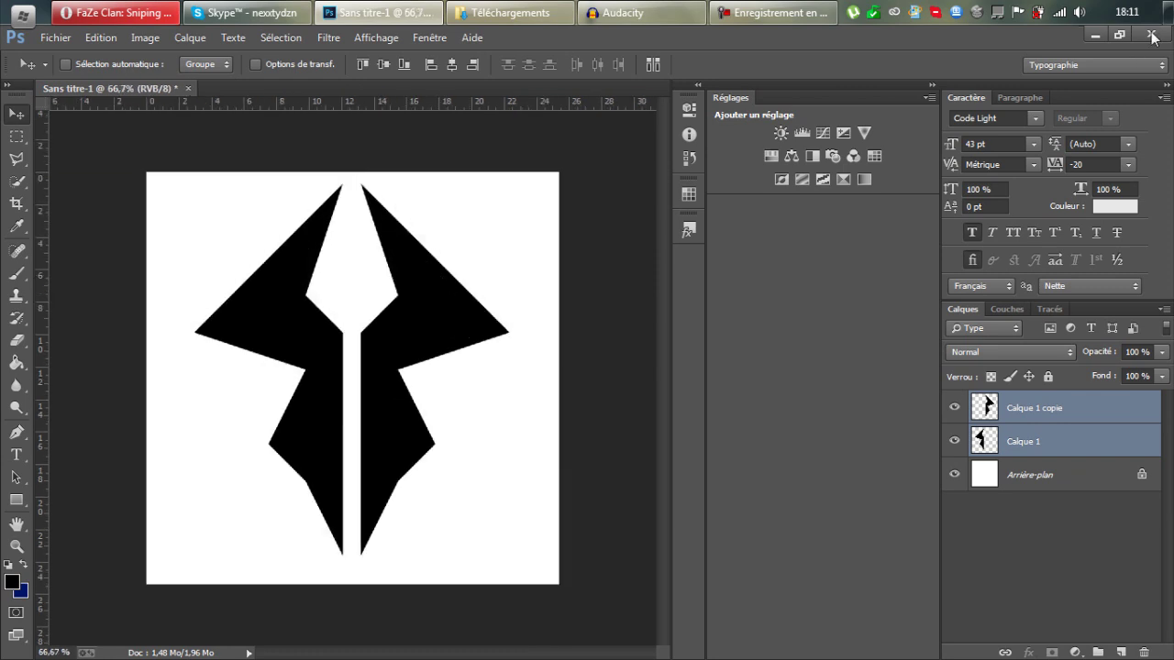
{"action": "left_click", "coordinate": [1050, 477]}
{"action": "left_click", "coordinate": [1062, 443]}
{"action": "left_click", "coordinate": [1068, 418]}
{"action": "left_click", "coordinate": [1068, 447]}
{"action": "left_click", "coordinate": [1068, 409]}
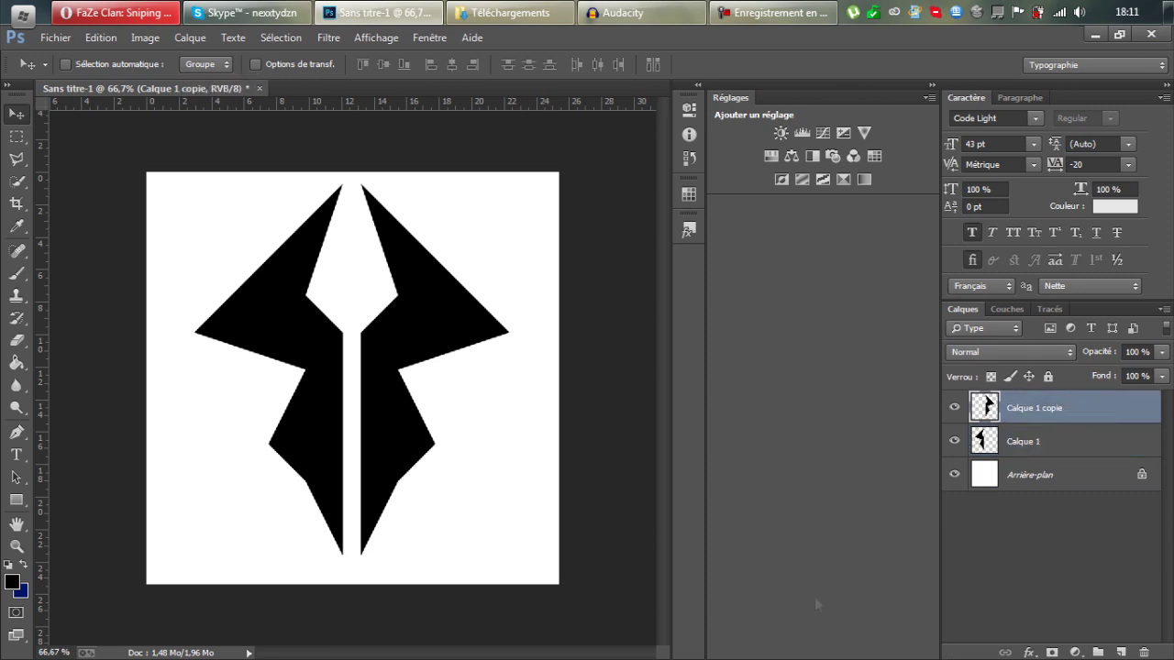
- Trace the left logo half with the Pen tool as a closed path through all of its corner points
{"action": "left_click", "coordinate": [14, 438]}
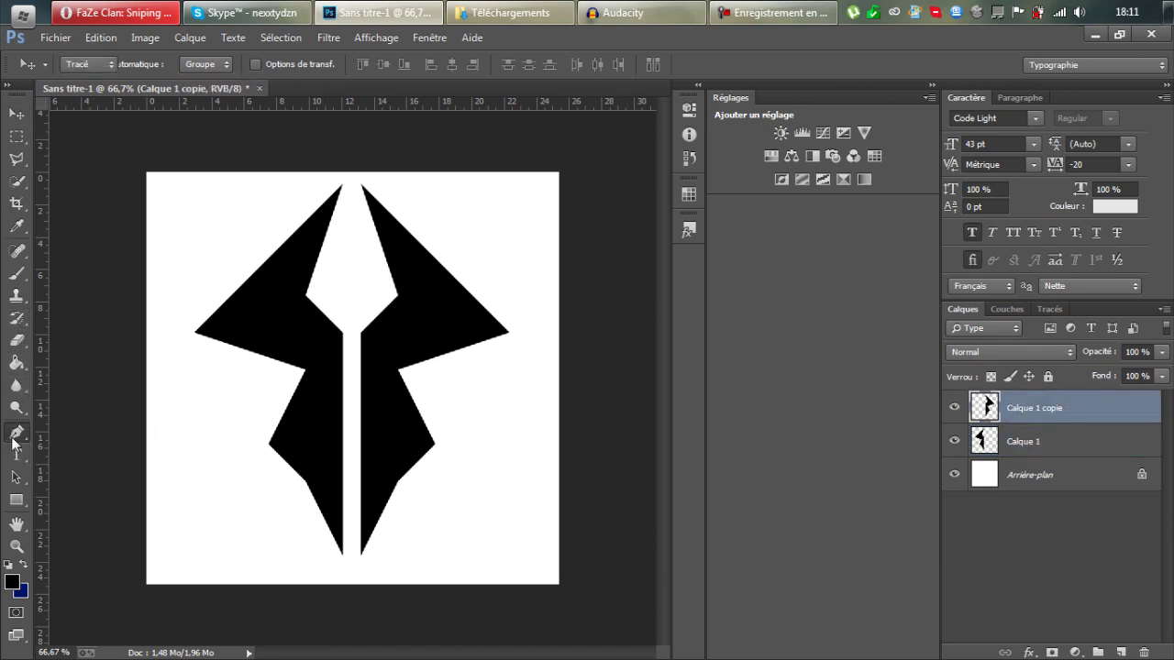
{"action": "left_click", "coordinate": [342, 555]}
{"action": "left_click", "coordinate": [306, 483]}
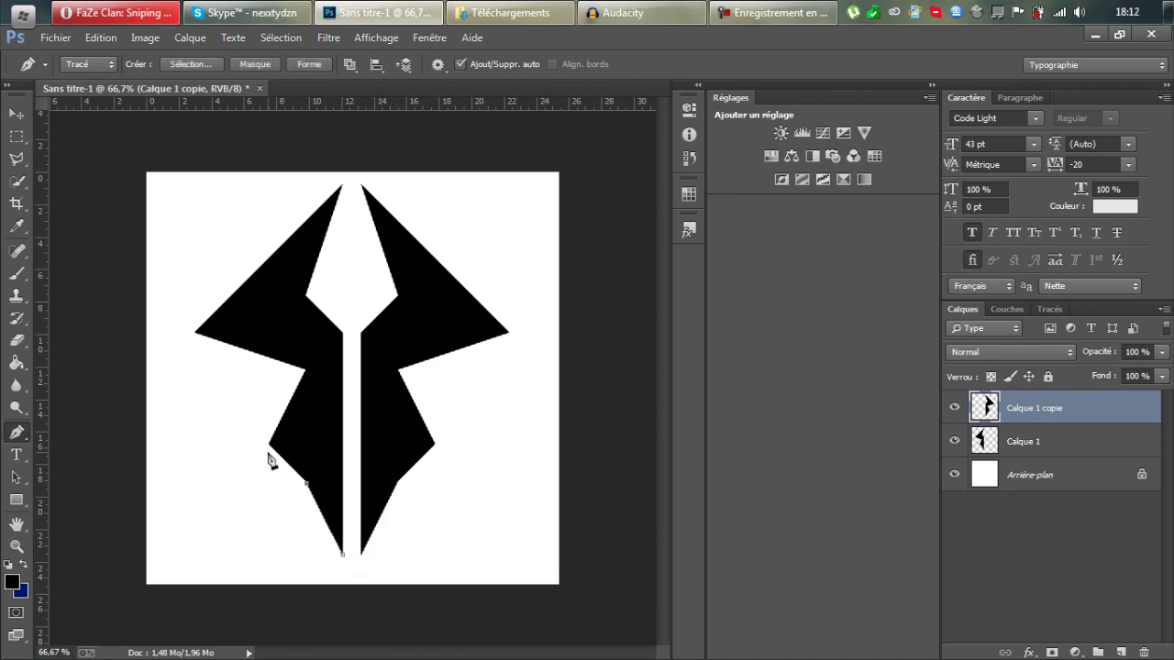
{"action": "left_click", "coordinate": [269, 445]}
{"action": "left_click", "coordinate": [305, 371]}
{"action": "left_click", "coordinate": [196, 333]}
{"action": "left_click", "coordinate": [342, 186]}
{"action": "left_click", "coordinate": [306, 296]}
{"action": "left_click", "coordinate": [344, 333]}
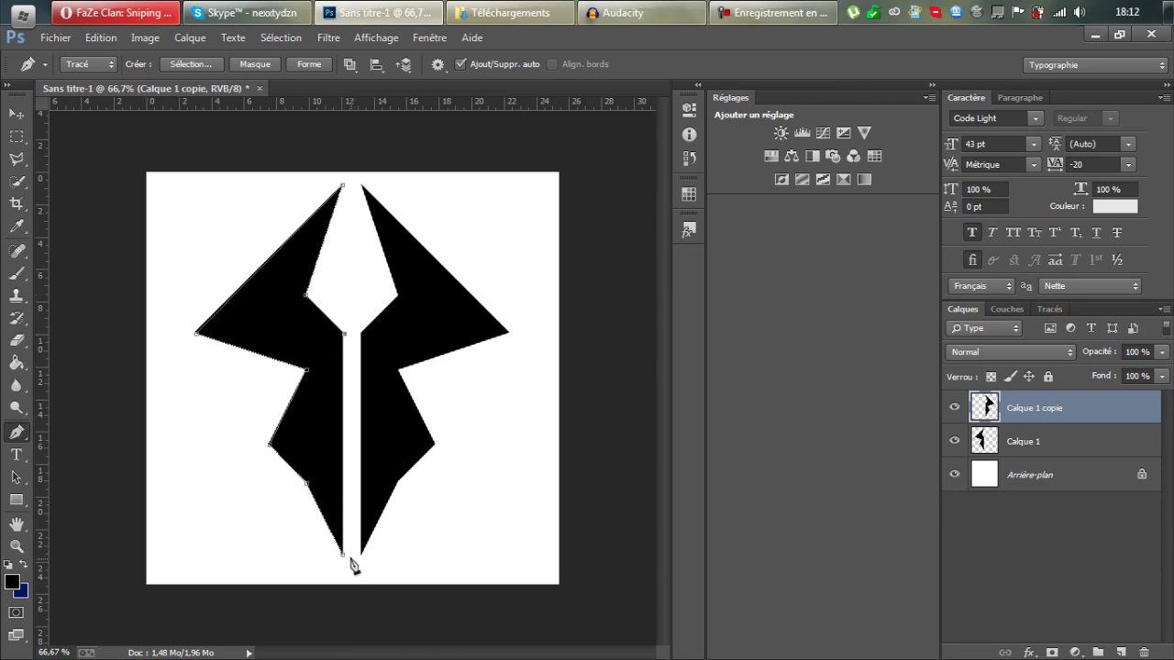
{"action": "left_click", "coordinate": [343, 555]}
- Trace the right logo half's outline as a second closed path with the Pen tool
{"action": "left_click", "coordinate": [362, 554]}
{"action": "left_click", "coordinate": [361, 332]}
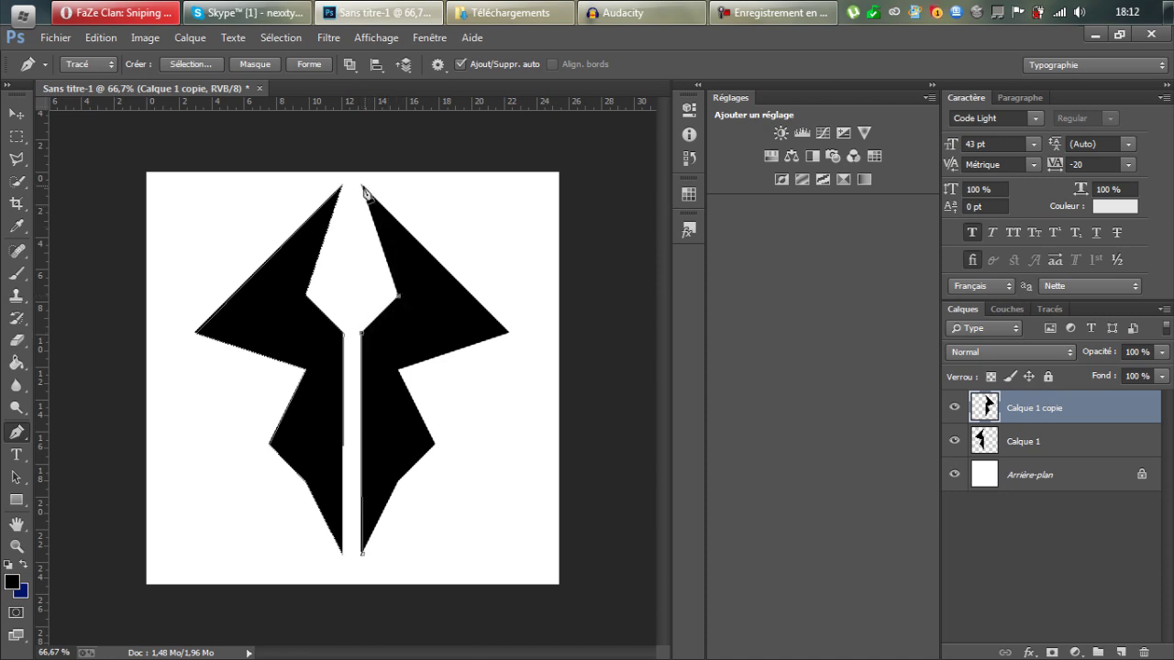
{"action": "left_click", "coordinate": [510, 334]}
{"action": "left_click", "coordinate": [398, 371]}
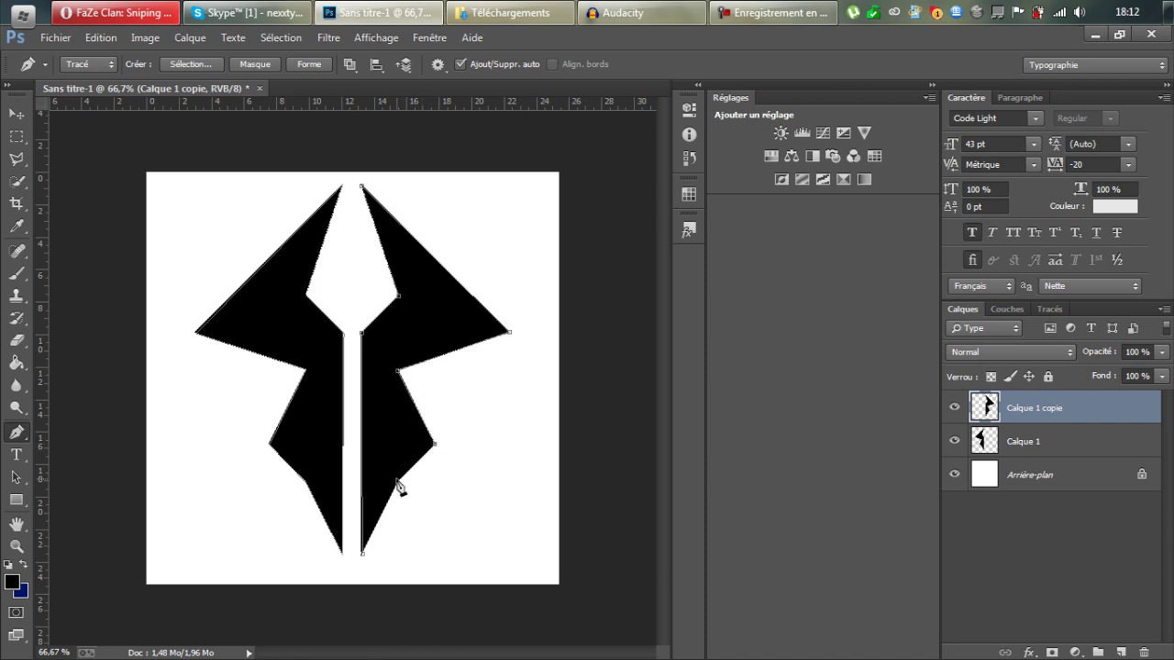
{"action": "left_click", "coordinate": [364, 553]}
- Export the work path to an Illustrator file named Sans titre-1 on the desktop (Bureau)
{"action": "left_click", "coordinate": [53, 37]}
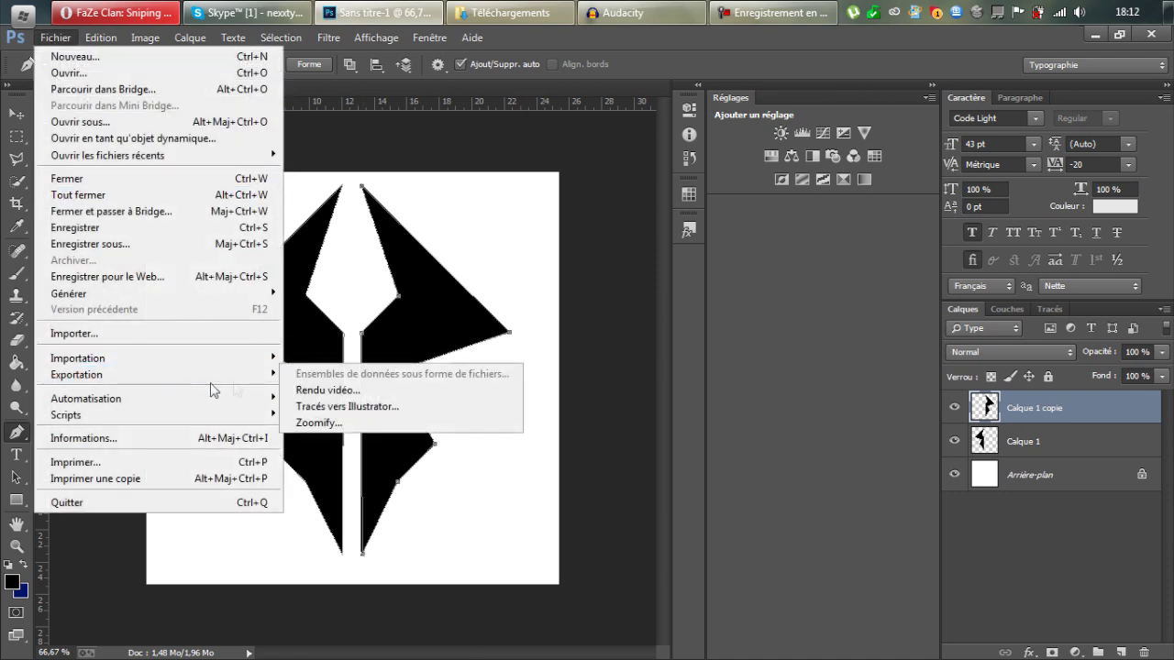
{"action": "left_click", "coordinate": [350, 407]}
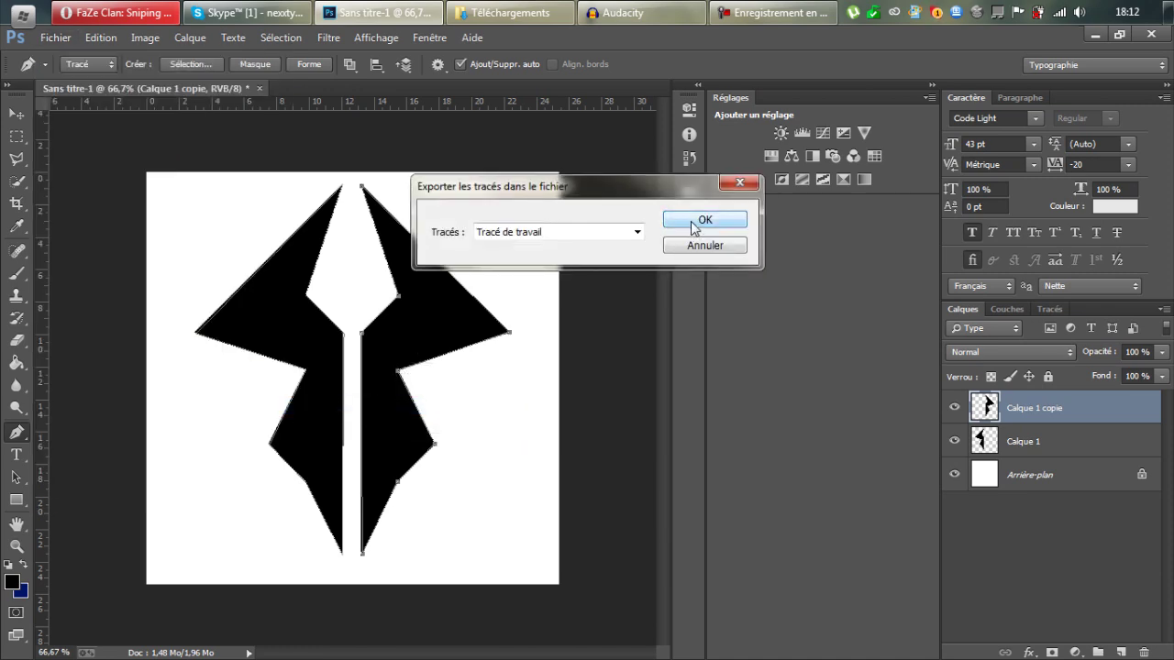
{"action": "left_click", "coordinate": [703, 220]}
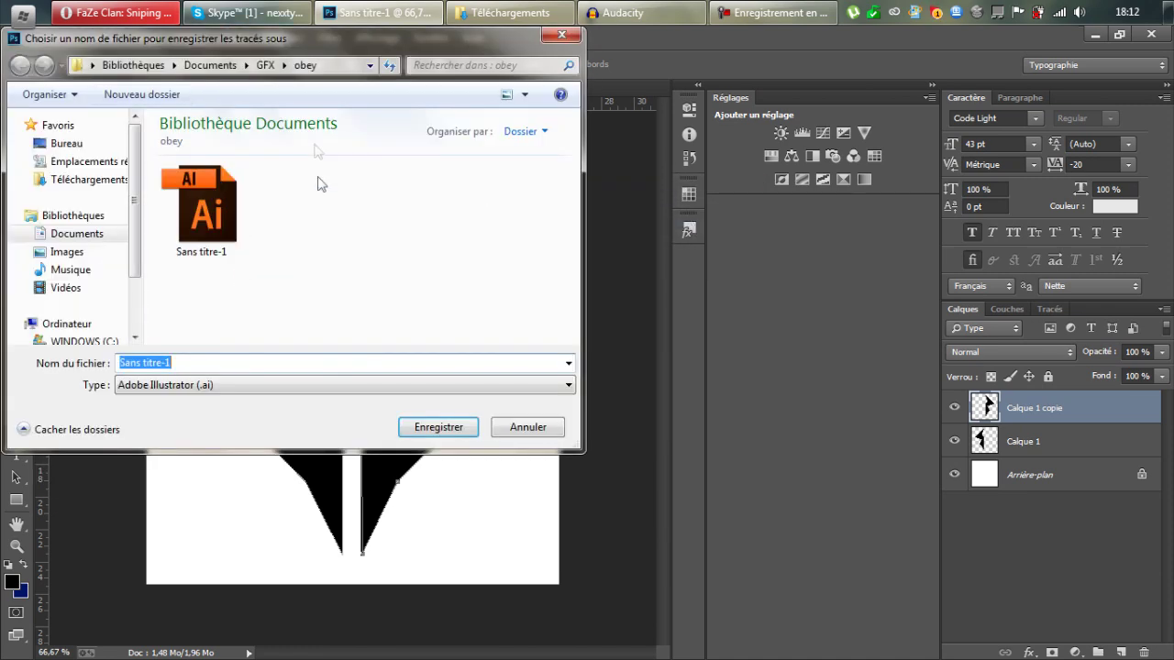
{"action": "left_click", "coordinate": [81, 144]}
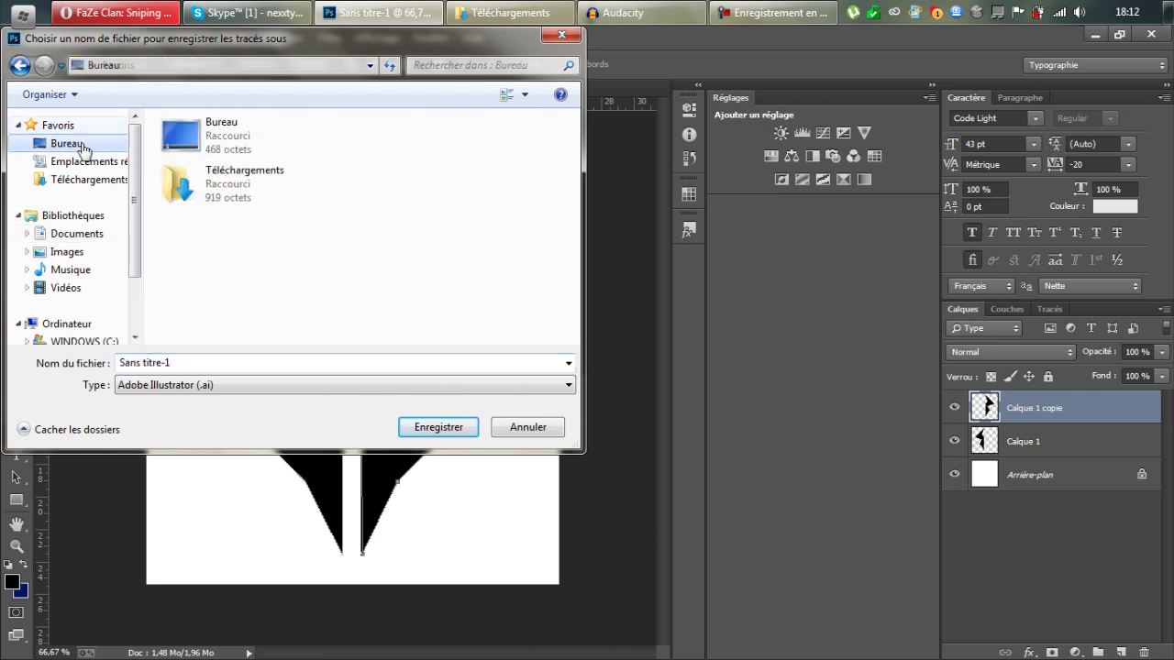
{"action": "left_click", "coordinate": [438, 427]}
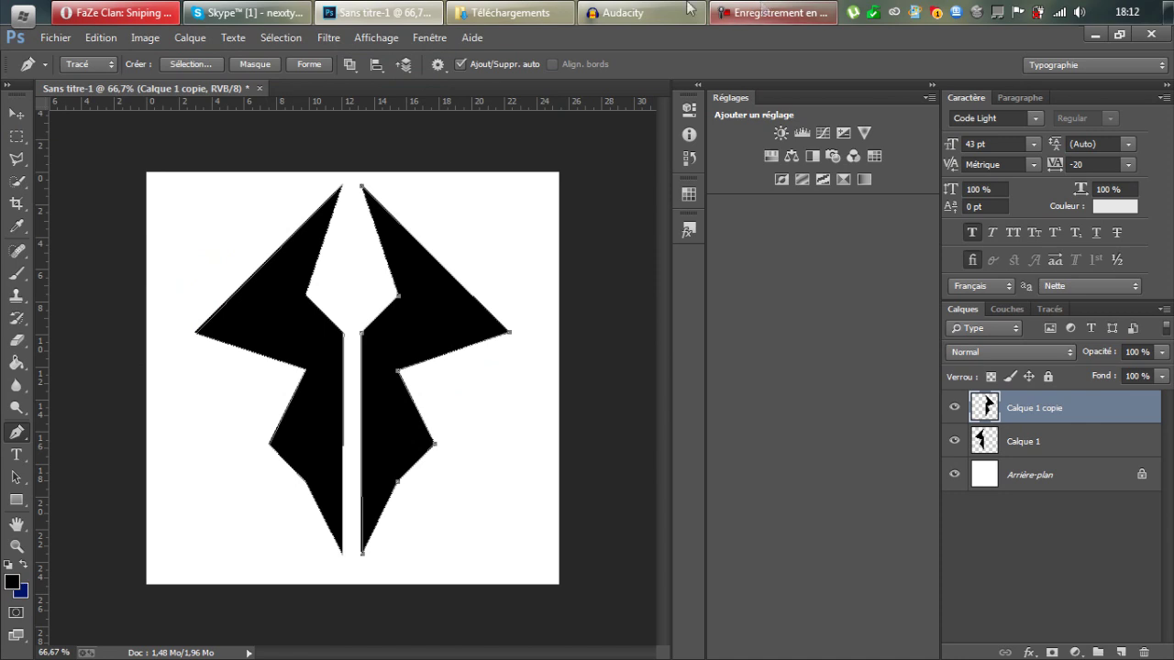
- Launch CINEMA 4D from the desktop dock
{"action": "mouse_move", "coordinate": [603, 653]}
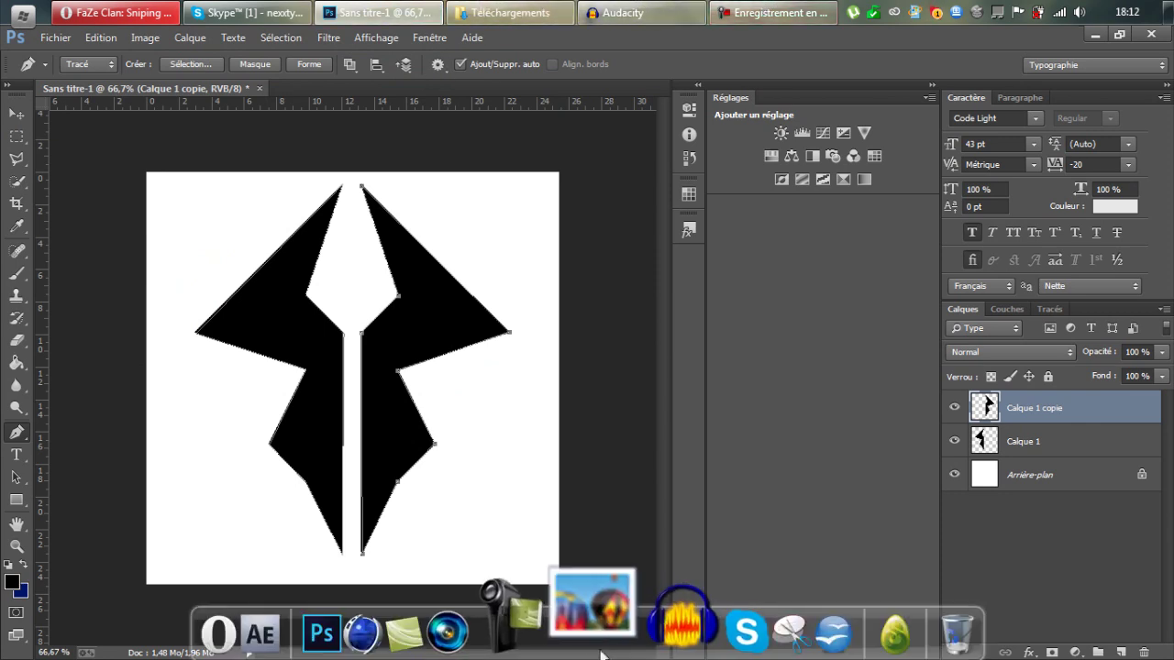
{"action": "left_click", "coordinate": [429, 635]}
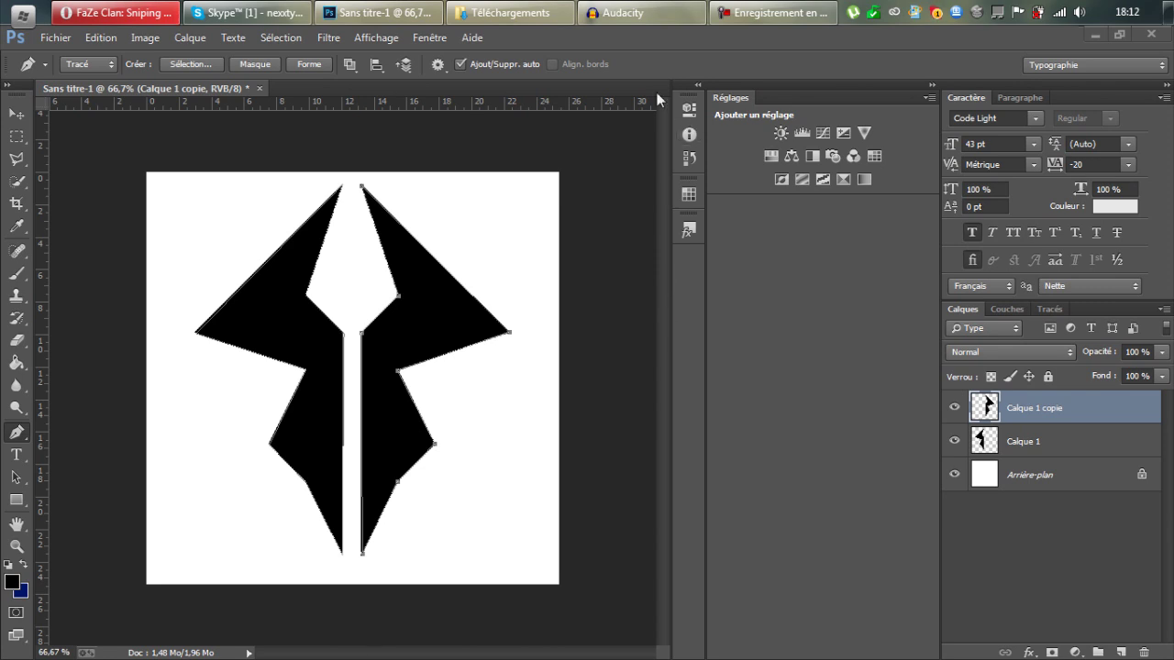
{"action": "left_click", "coordinate": [15, 115]}
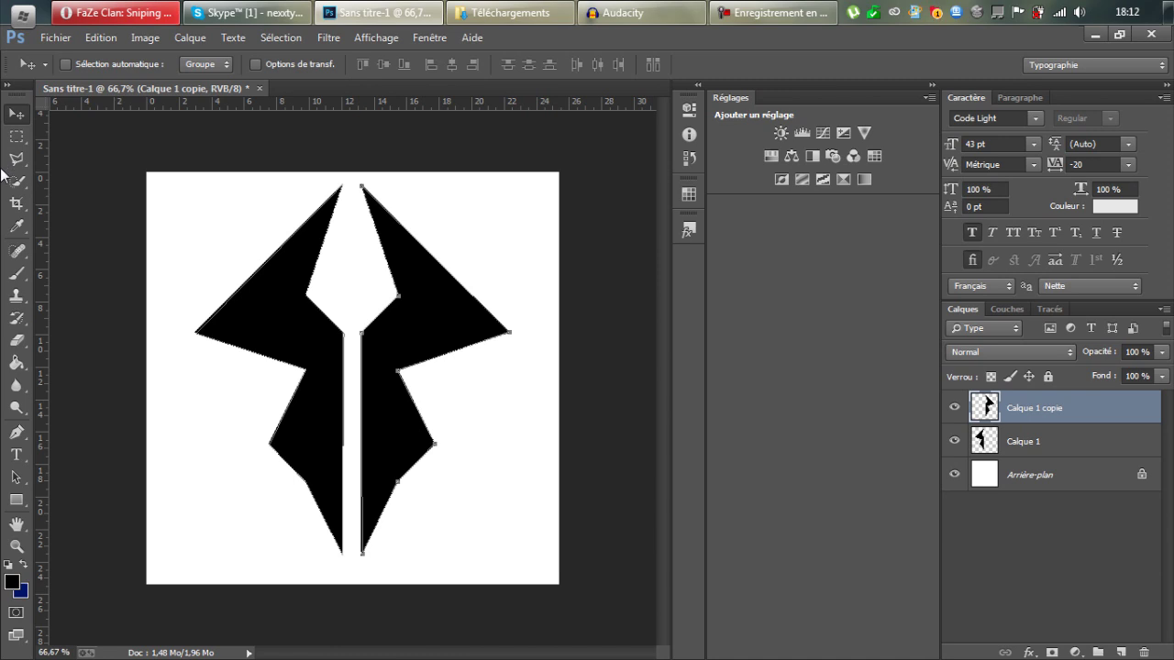
{"action": "left_click", "coordinate": [13, 136]}
{"action": "left_click", "coordinate": [19, 114]}
{"action": "left_click", "coordinate": [16, 136]}
{"action": "left_click", "coordinate": [19, 116]}
{"action": "left_click", "coordinate": [19, 137]}
{"action": "left_click", "coordinate": [19, 117]}
{"action": "left_click", "coordinate": [19, 136]}
{"action": "left_click", "coordinate": [19, 117]}
{"action": "left_click", "coordinate": [20, 137]}
{"action": "left_click", "coordinate": [20, 117]}
{"action": "left_click", "coordinate": [16, 138]}
{"action": "left_click", "coordinate": [15, 117]}
{"action": "left_click", "coordinate": [17, 137]}
{"action": "left_click", "coordinate": [16, 114]}
{"action": "left_click", "coordinate": [16, 136]}
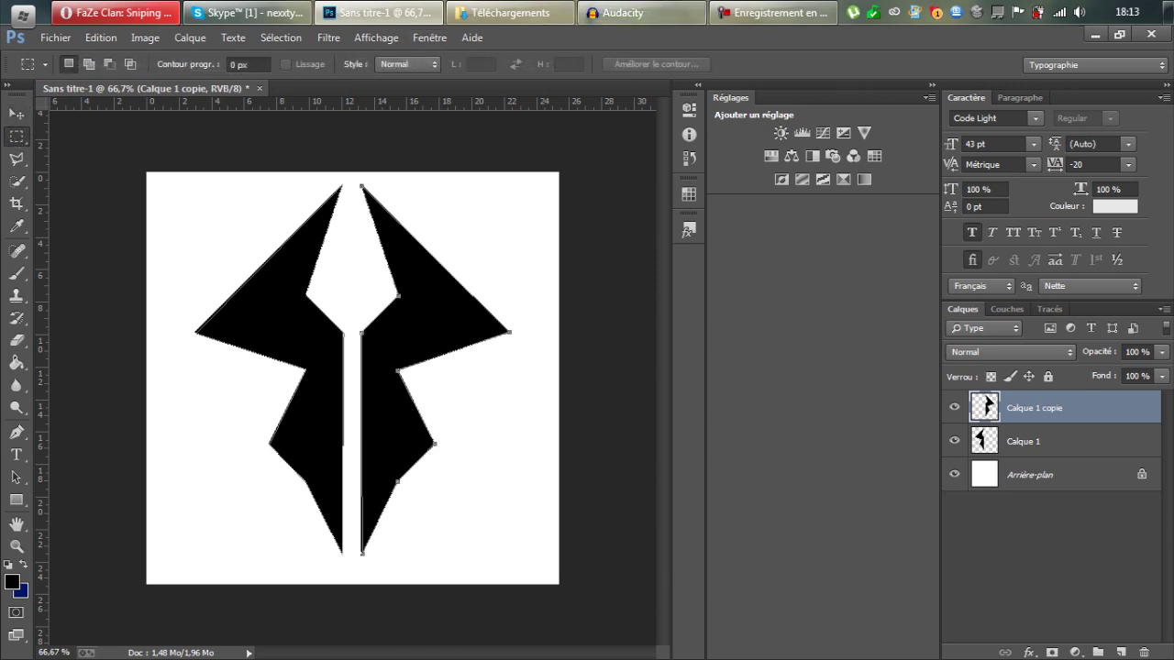
- Minimize the Photoshop window to bring CINEMA 4D forward, and close the Téléchargements folder window
{"action": "left_click", "coordinate": [1095, 35]}
{"action": "left_click_drag", "start_coordinate": [888, 93], "coordinate": [814, 226]}
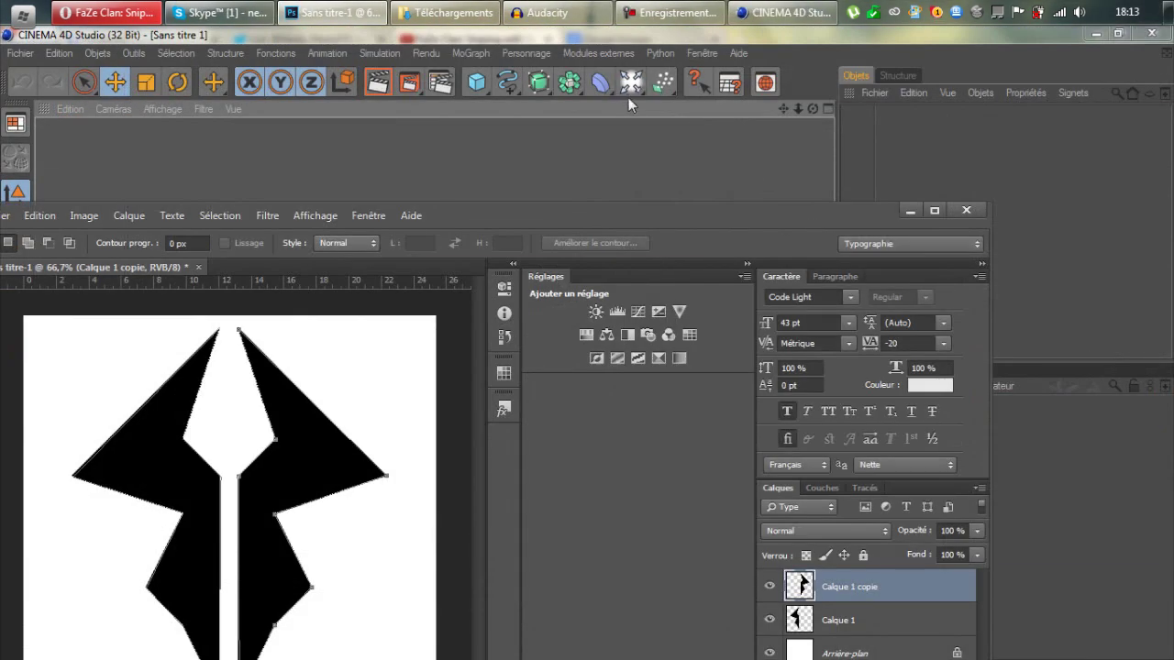
{"action": "left_click_drag", "start_coordinate": [891, 218], "coordinate": [984, 159]}
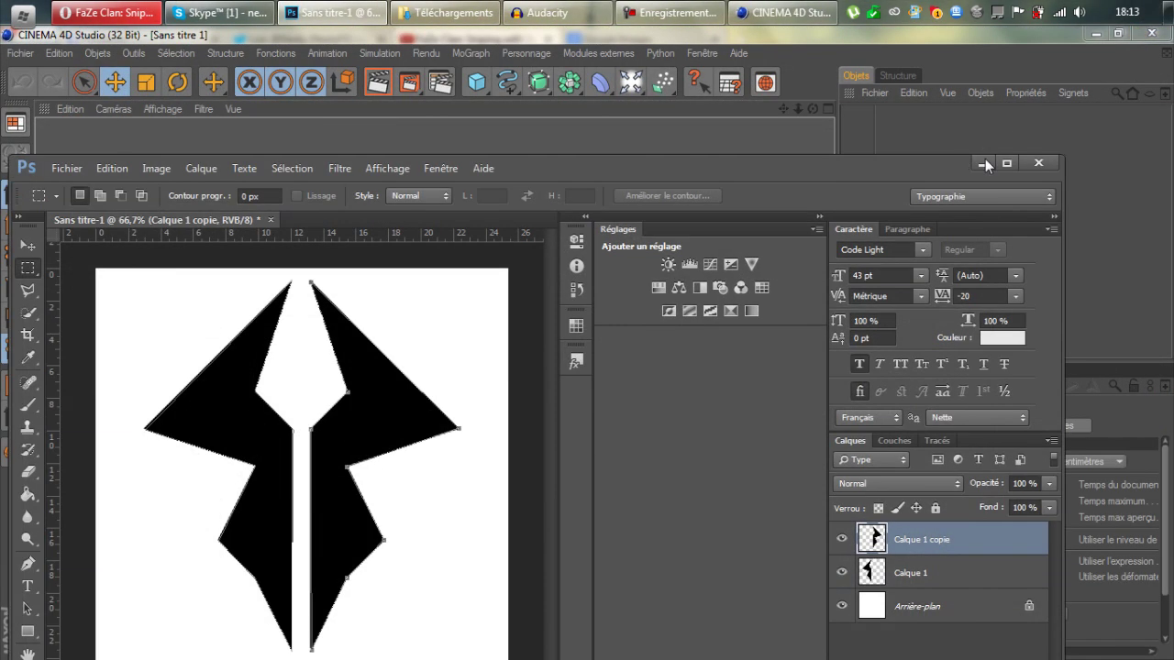
{"action": "left_click", "coordinate": [982, 163]}
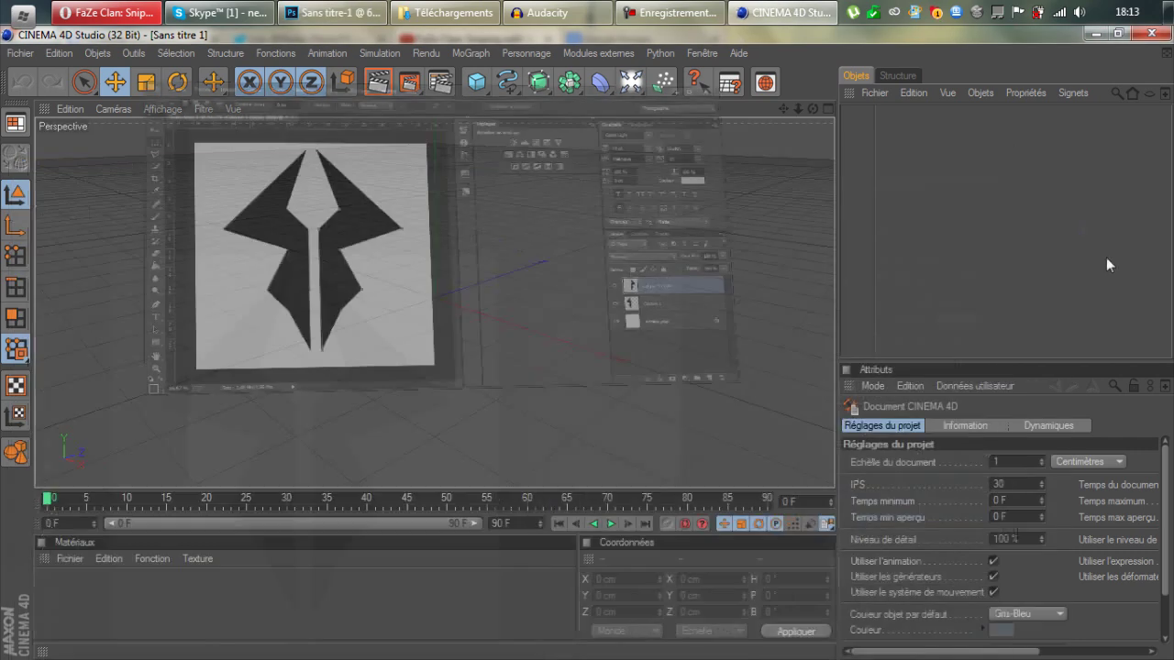
{"action": "left_click", "coordinate": [427, 10]}
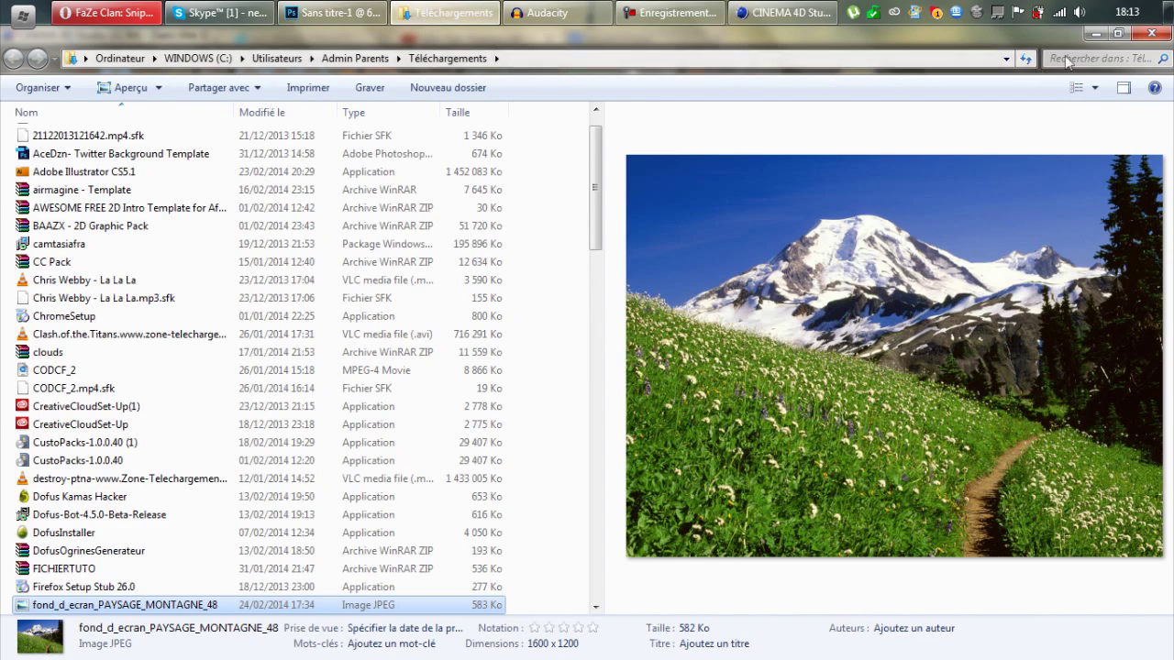
{"action": "left_click", "coordinate": [1153, 33]}
- Open the GFX folder in a reduced window over CINEMA 4D and widen its file list
{"action": "mouse_move", "coordinate": [385, 642]}
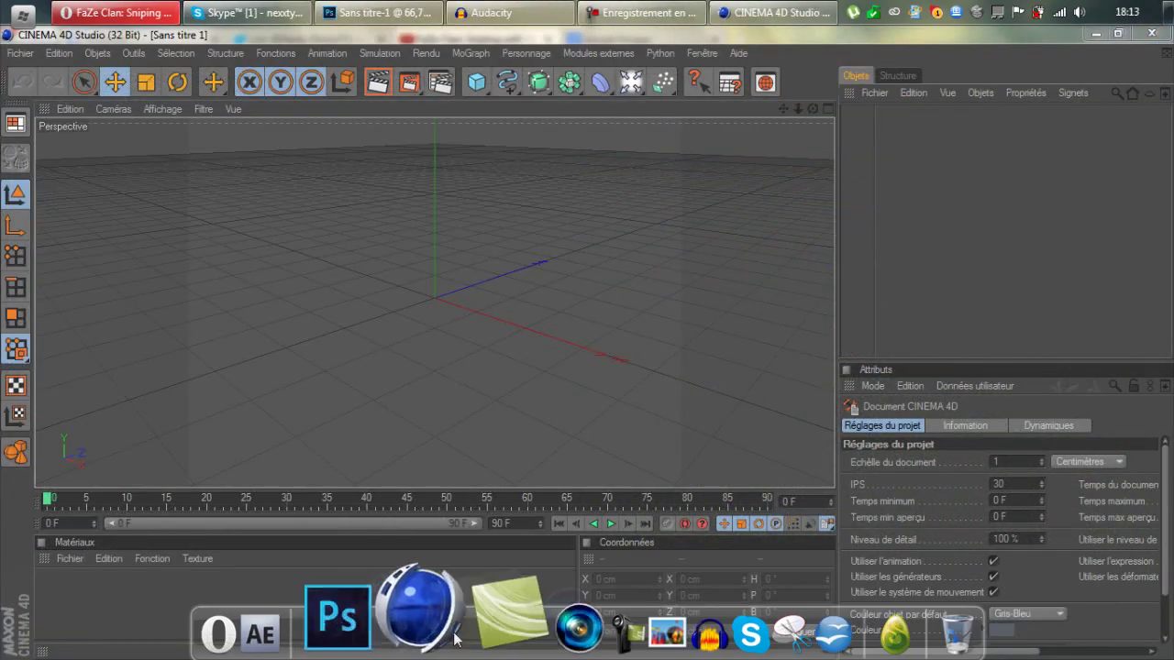
{"action": "left_click", "coordinate": [617, 612]}
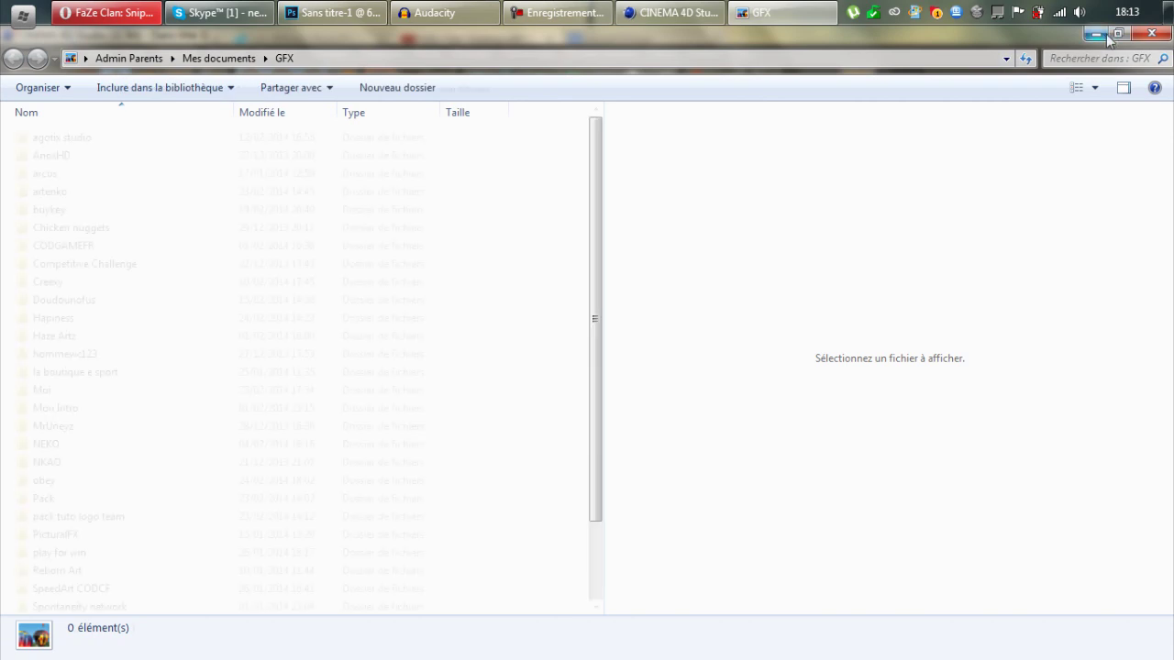
{"action": "left_click", "coordinate": [1120, 35]}
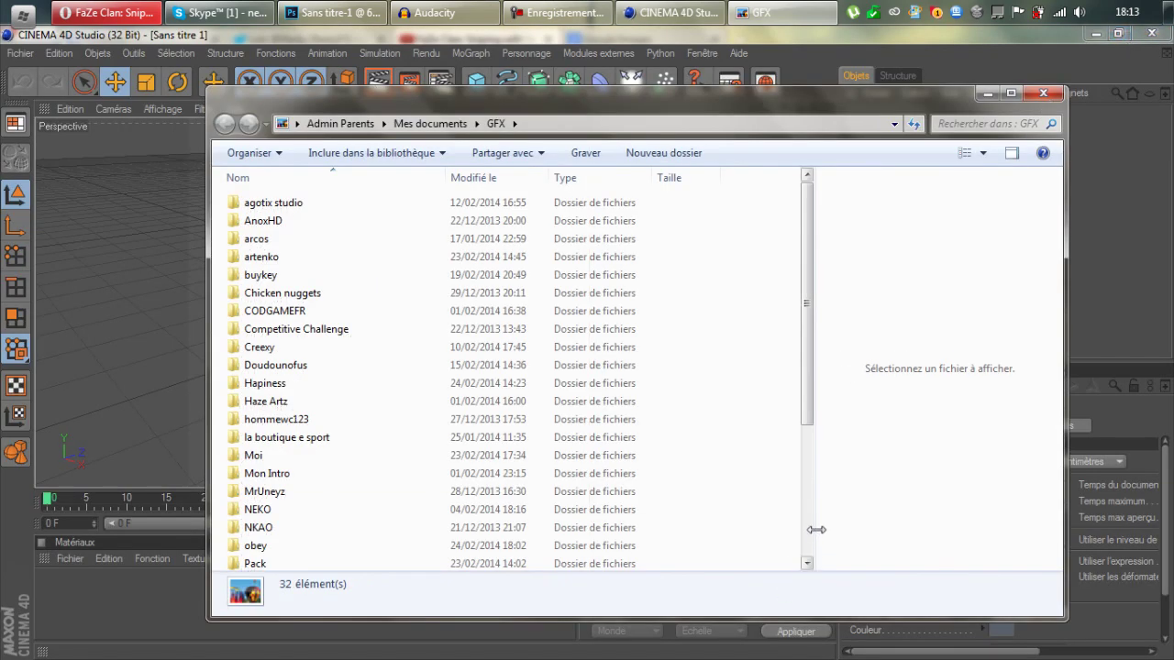
{"action": "left_click_drag", "start_coordinate": [817, 530], "coordinate": [944, 529]}
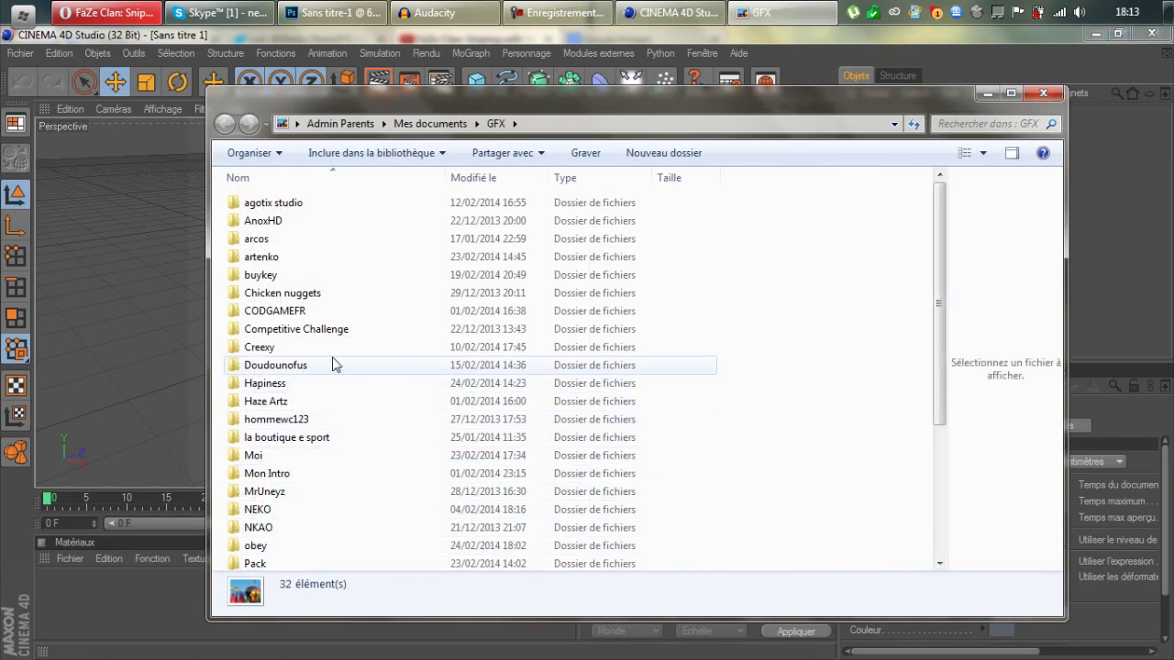
- Open the Lightroom scene from the Pack folder in CINEMA 4D and dismiss the missing-module warning
{"action": "scroll", "coordinate": [333, 364], "scroll_direction": "down", "scroll_amount": 3}
{"action": "left_click", "coordinate": [359, 417]}
{"action": "double_click", "coordinate": [359, 417]}
{"action": "scroll", "coordinate": [375, 419], "scroll_direction": "down", "scroll_amount": 5}
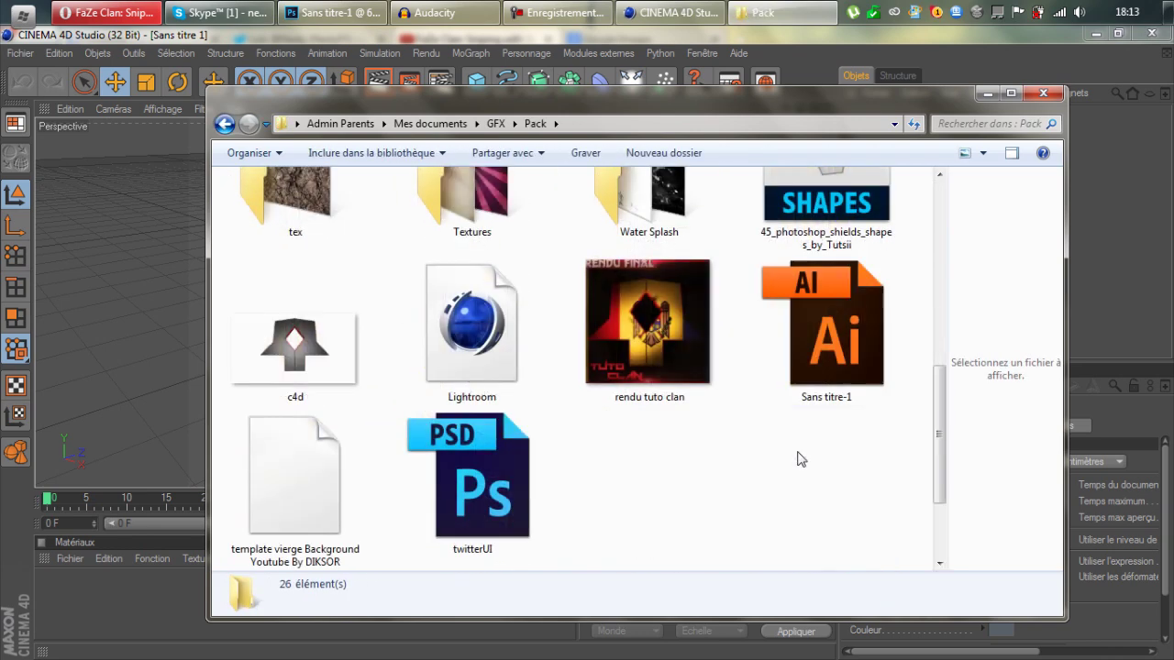
{"action": "left_click", "coordinate": [495, 353]}
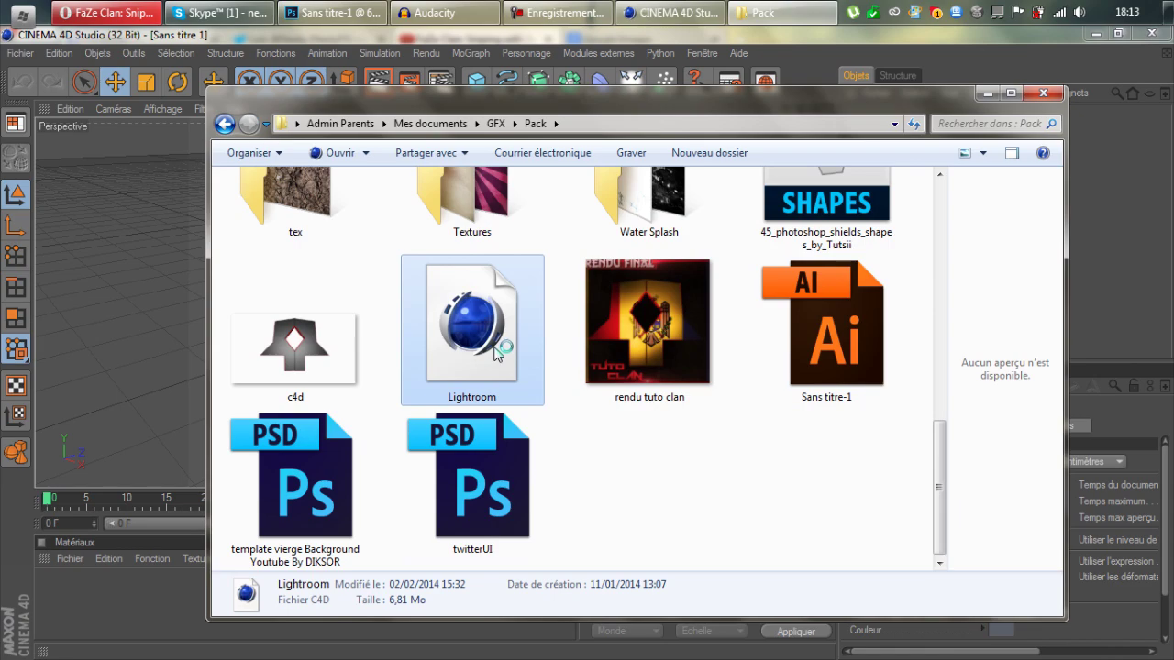
{"action": "double_click", "coordinate": [496, 353]}
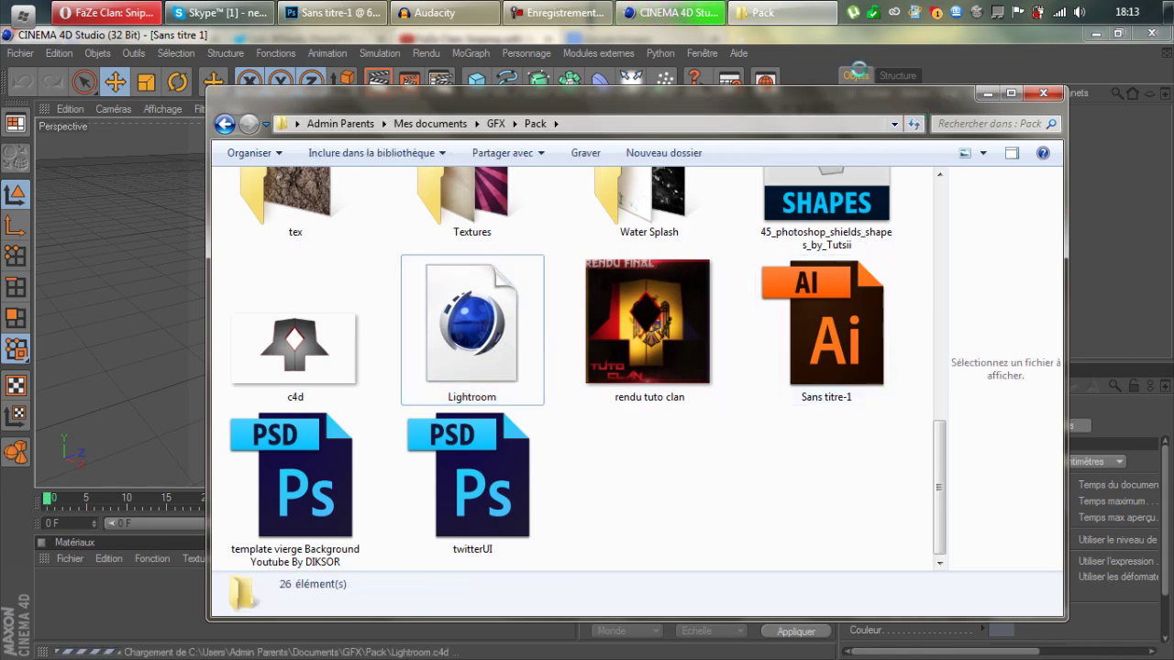
{"action": "left_click_drag", "start_coordinate": [859, 100], "coordinate": [1173, 372]}
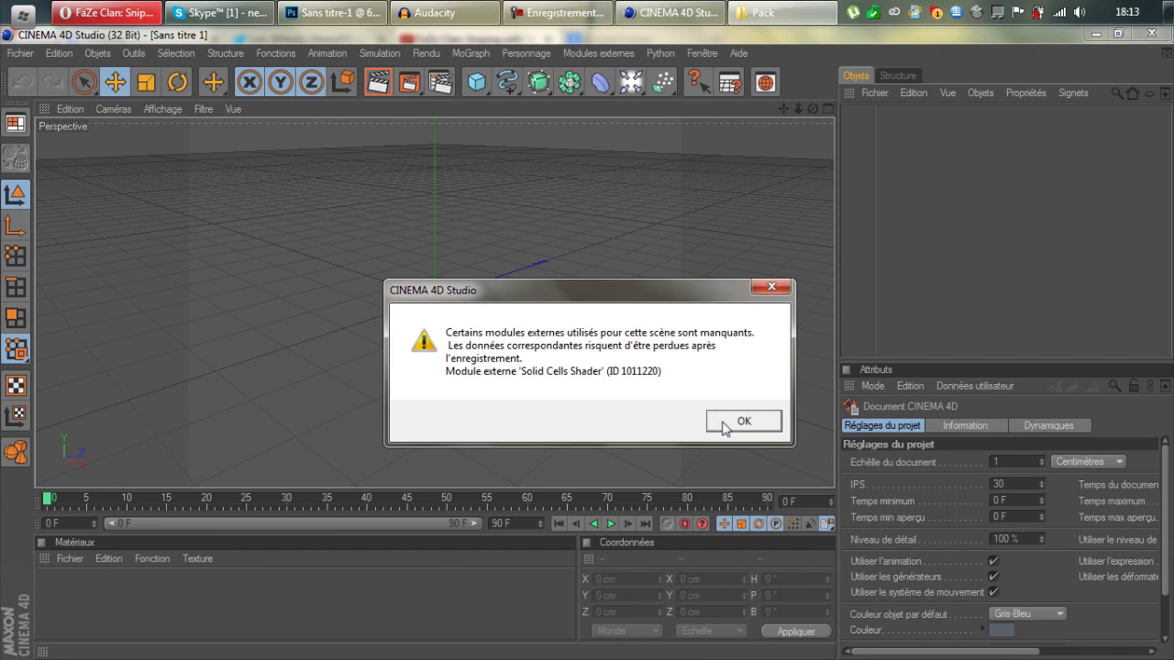
{"action": "left_click", "coordinate": [749, 422]}
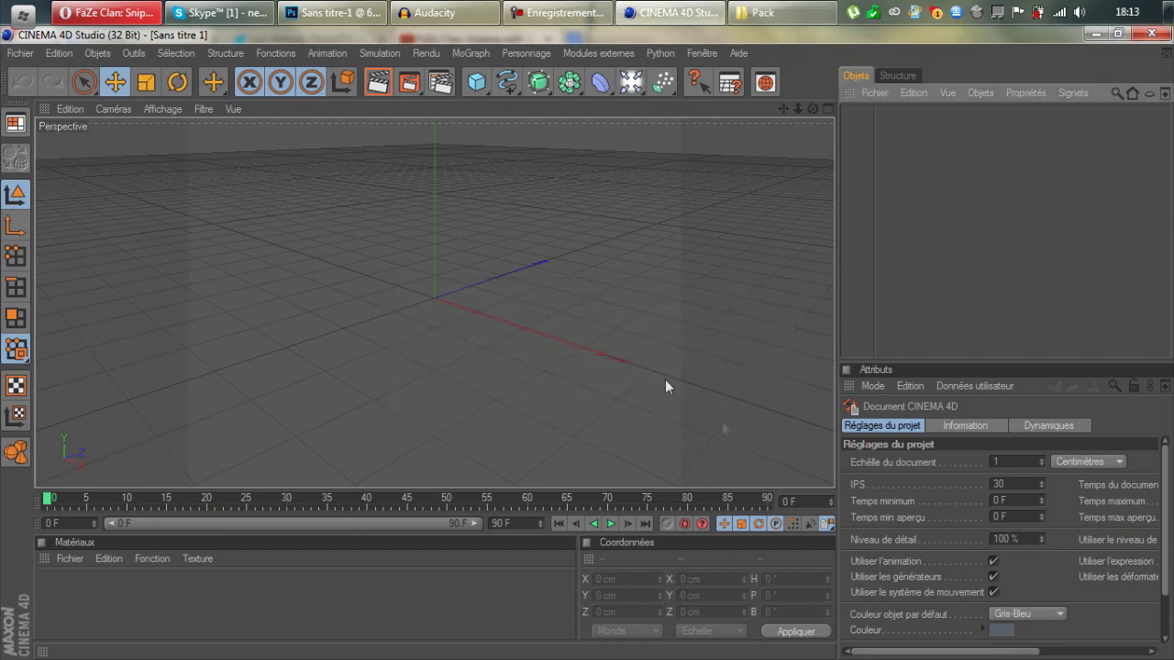
- Merge the Sans titre-1 Illustrator file from the desktop into the scene at scale factor 1 centimetre with connected splines
{"action": "left_click", "coordinate": [879, 93]}
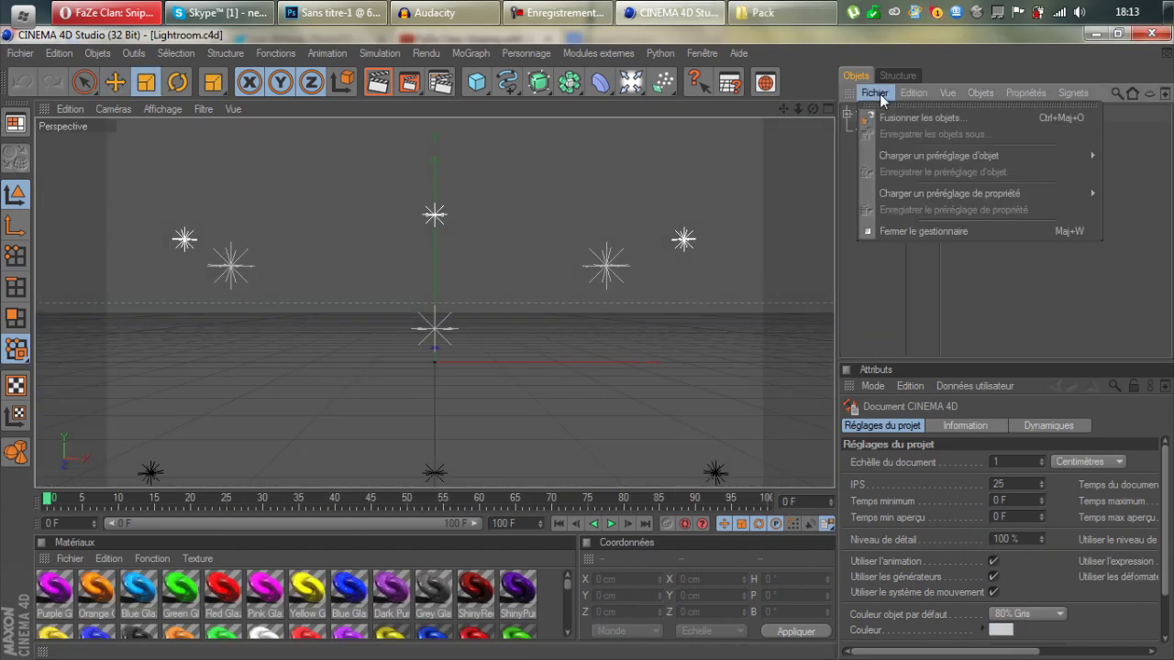
{"action": "left_click", "coordinate": [897, 117]}
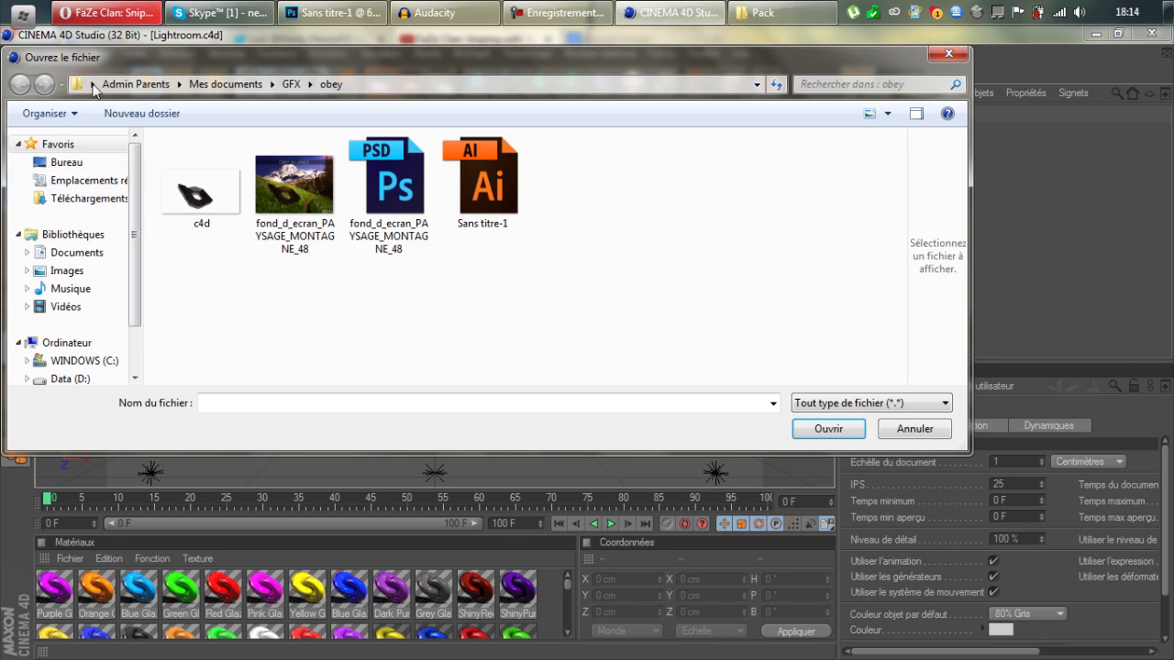
{"action": "left_click", "coordinate": [74, 163]}
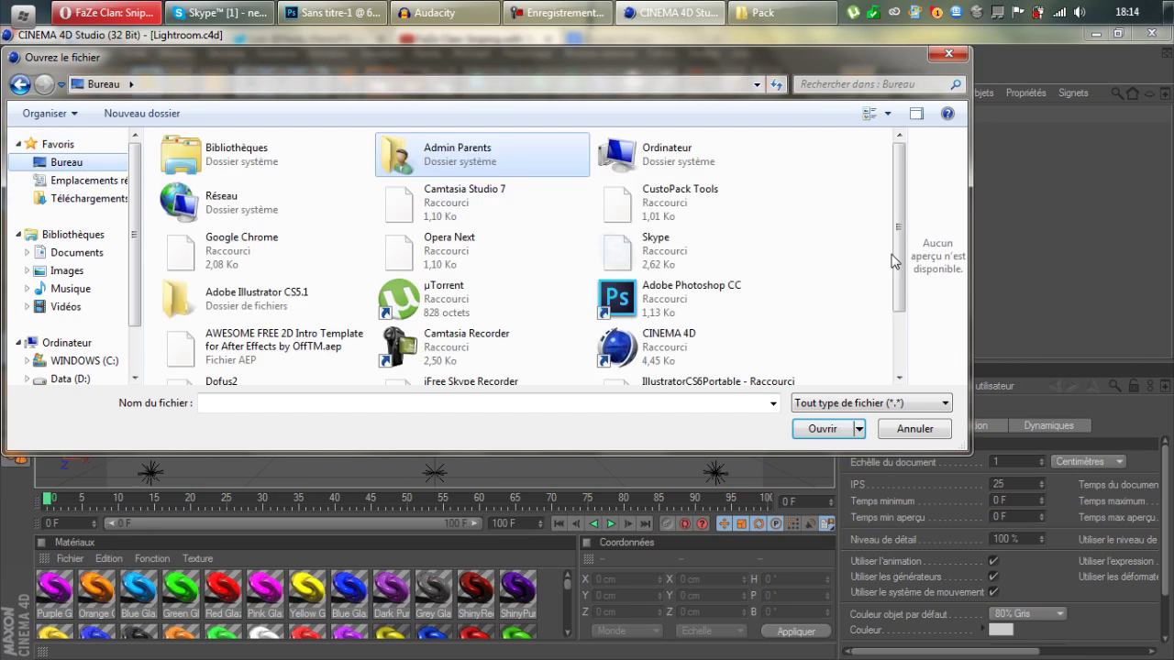
{"action": "left_click_drag", "start_coordinate": [898, 294], "coordinate": [900, 346]}
{"action": "left_click", "coordinate": [232, 354]}
{"action": "left_click", "coordinate": [820, 430]}
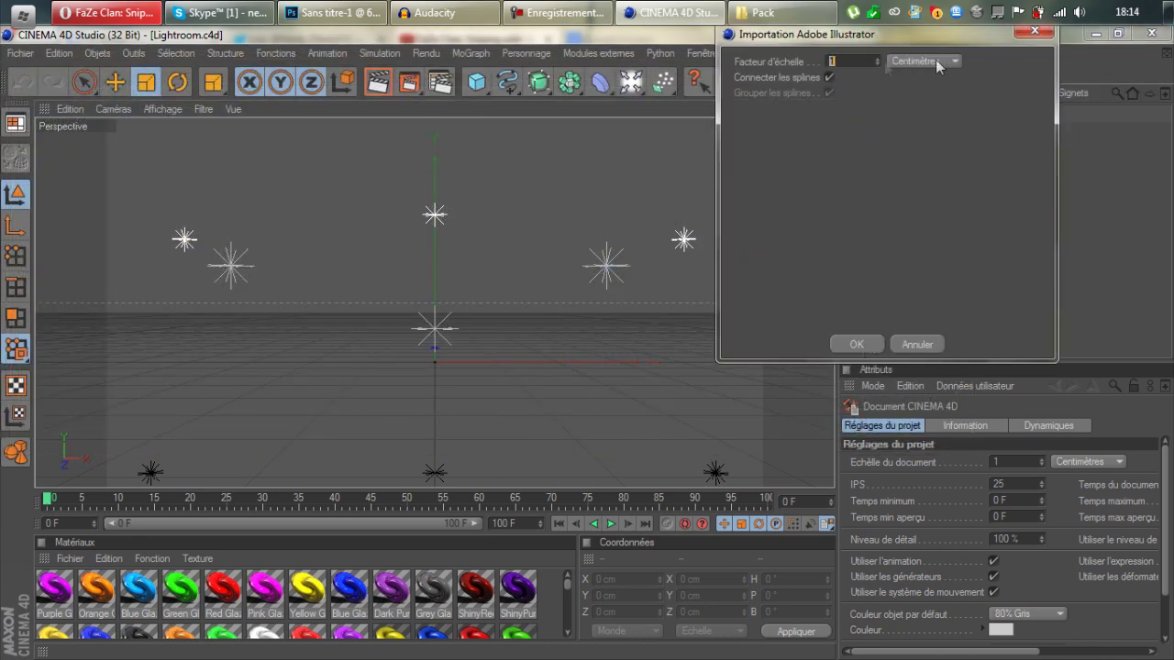
{"action": "left_click", "coordinate": [855, 345]}
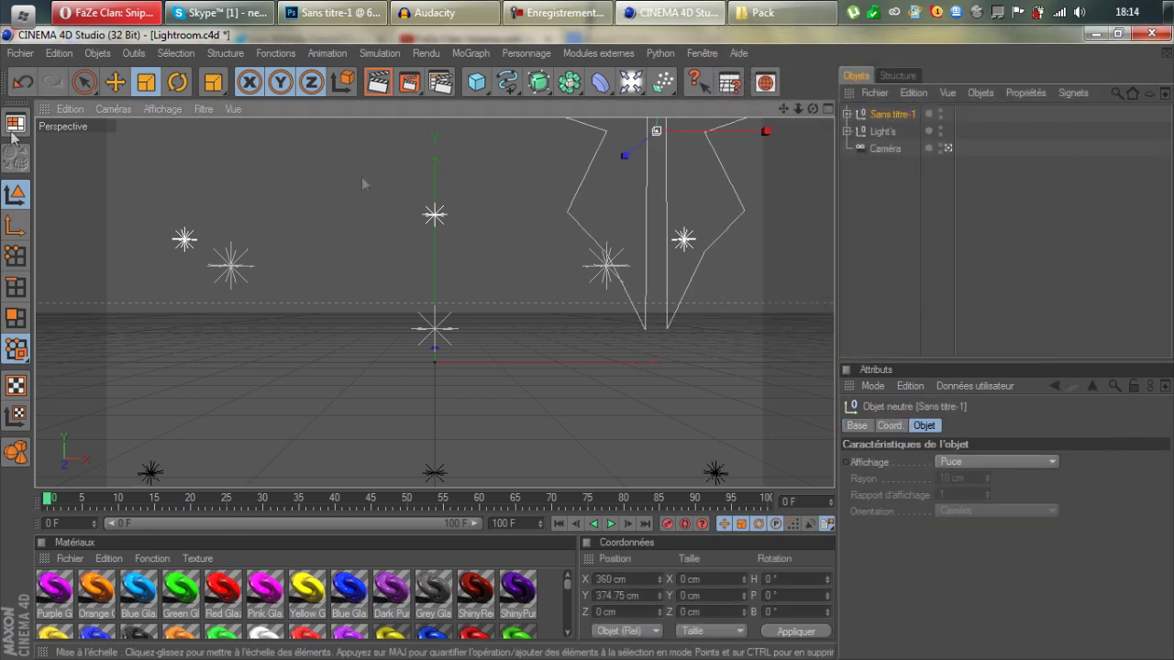
- Move the imported Sans titre-1 splines near the view's centre, at about X 33 cm and Y 123 cm
{"action": "key", "text": "e"}
{"action": "left_click", "coordinate": [886, 113]}
{"action": "left_click_drag", "start_coordinate": [657, 131], "coordinate": [454, 287]}
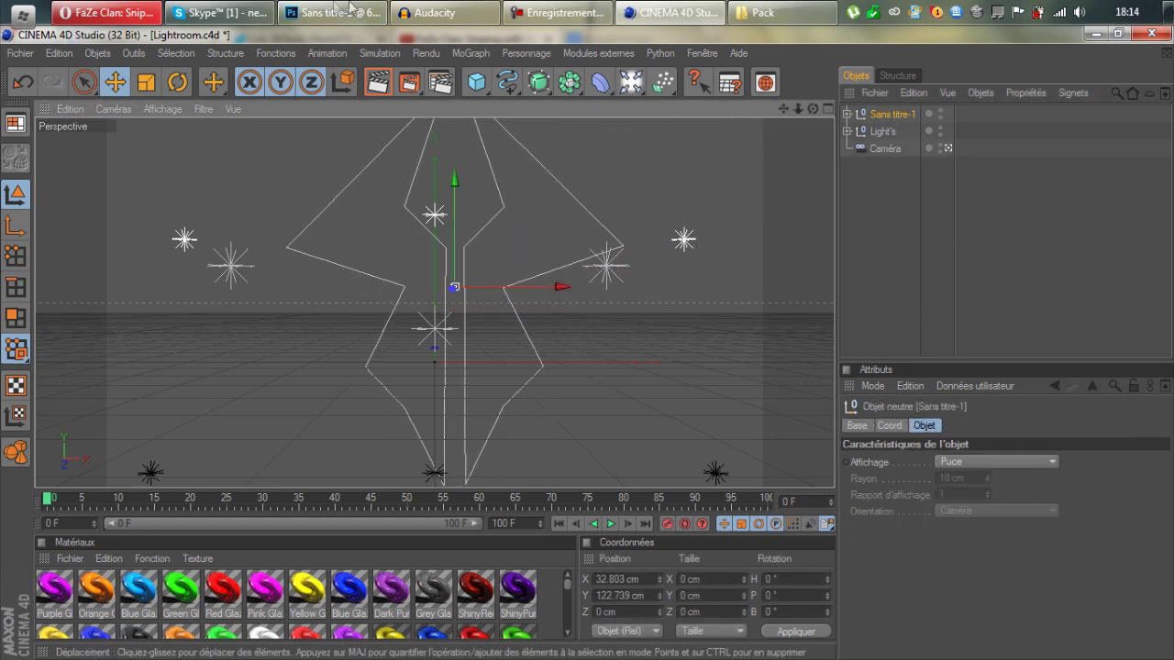
- Close the MAXON online updater window that interrupts the scaling of the splines
{"action": "left_click", "coordinate": [150, 82]}
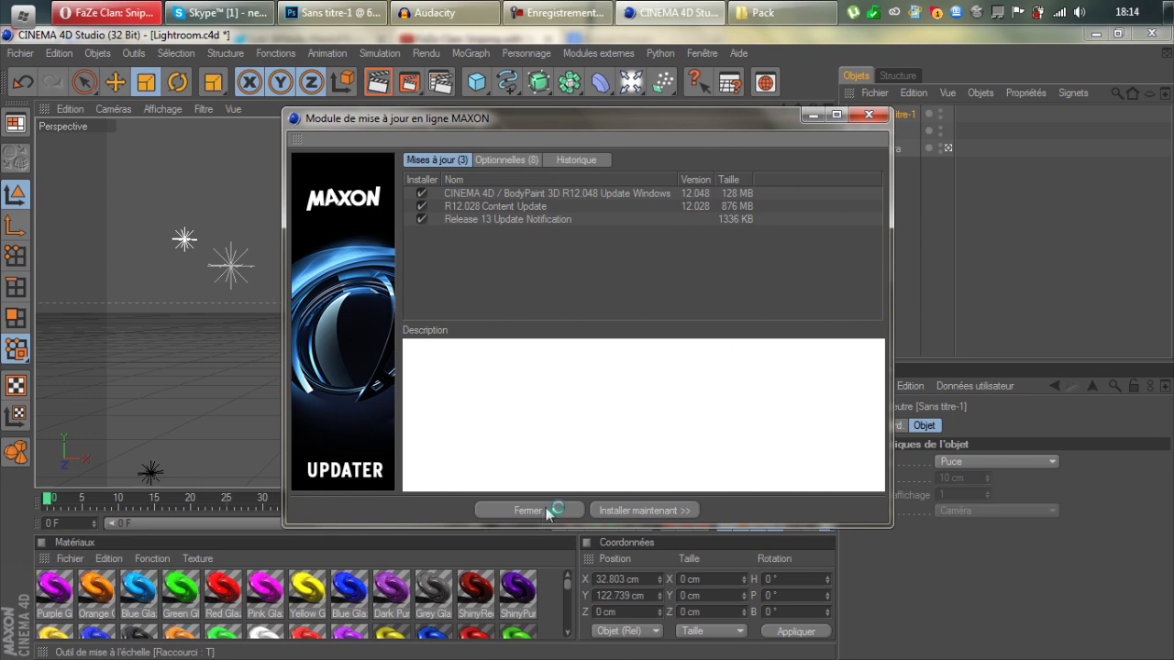
{"action": "left_click", "coordinate": [541, 510]}
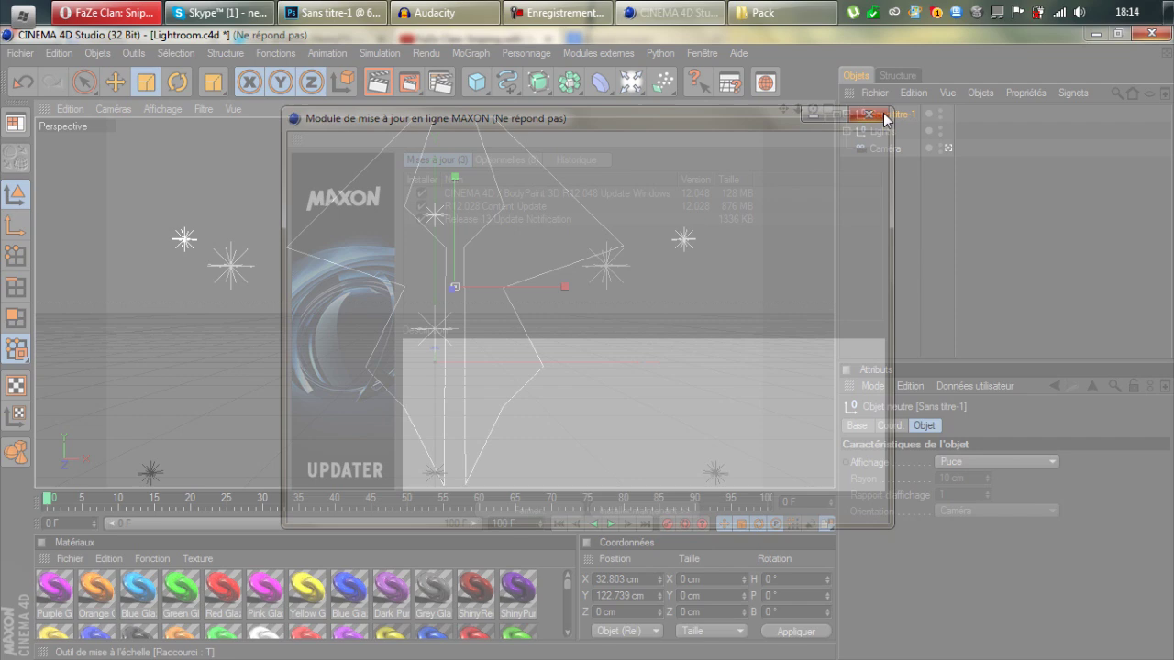
{"action": "left_click", "coordinate": [868, 114]}
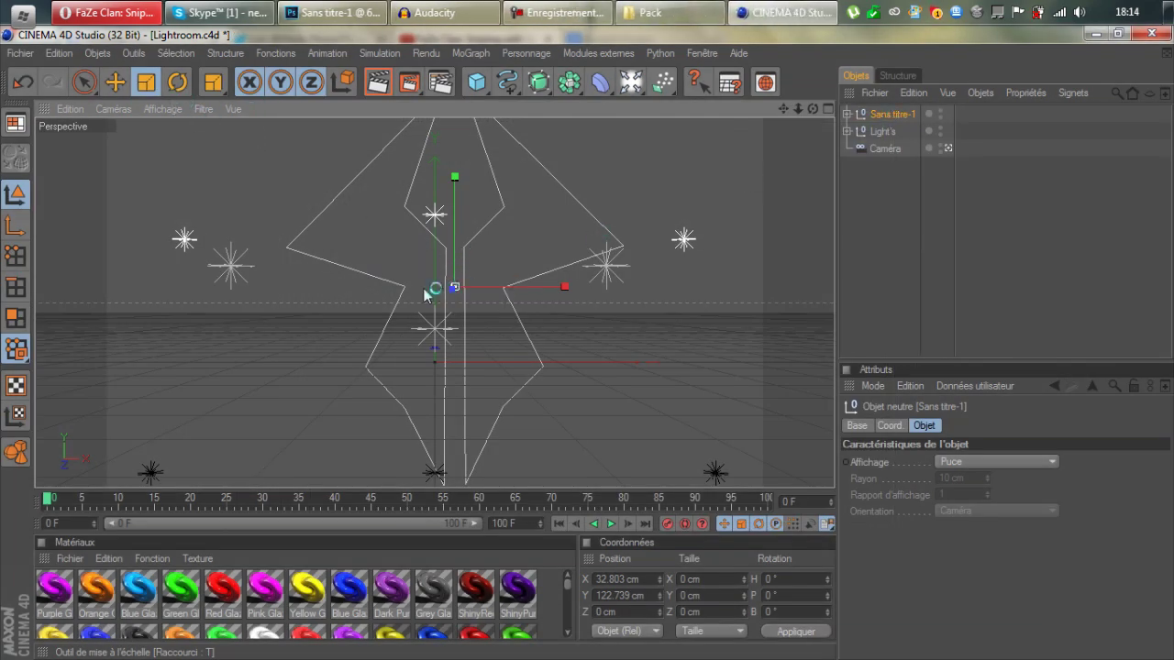
- Scale the Sans titre-1 splines down to fit the view and move them to about X -2 cm and Y 107 cm
{"action": "left_click", "coordinate": [45, 194]}
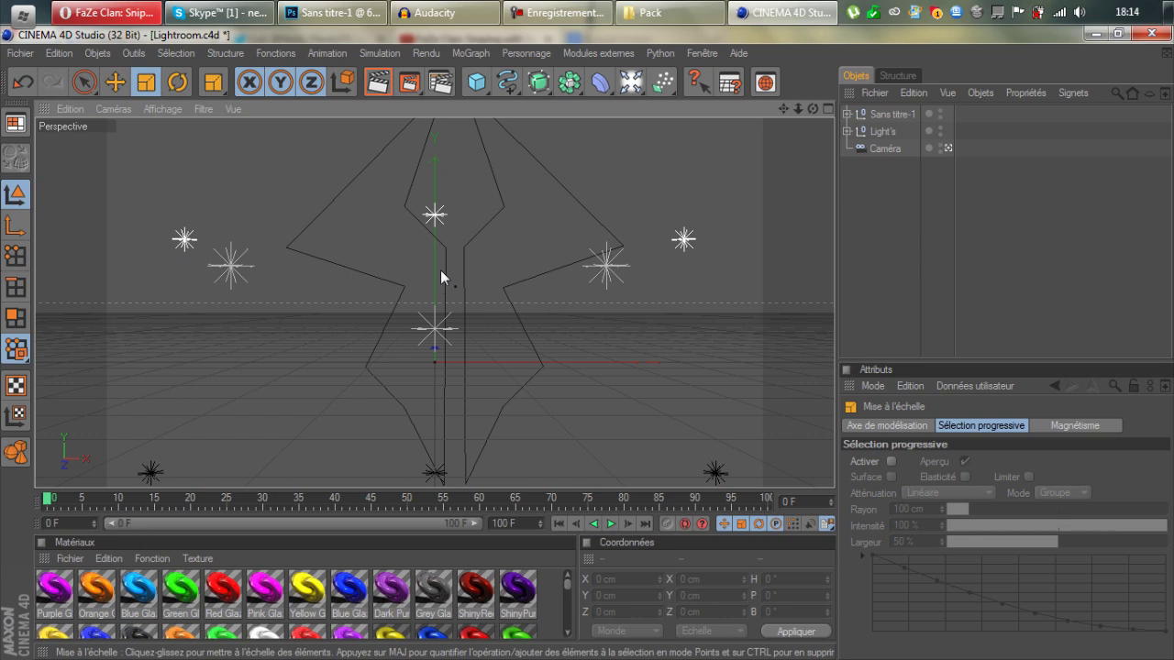
{"action": "left_click", "coordinate": [891, 116]}
{"action": "left_click_drag", "start_coordinate": [717, 181], "coordinate": [8, 154]}
{"action": "key", "text": "e"}
{"action": "left_click_drag", "start_coordinate": [356, 173], "coordinate": [335, 182]}
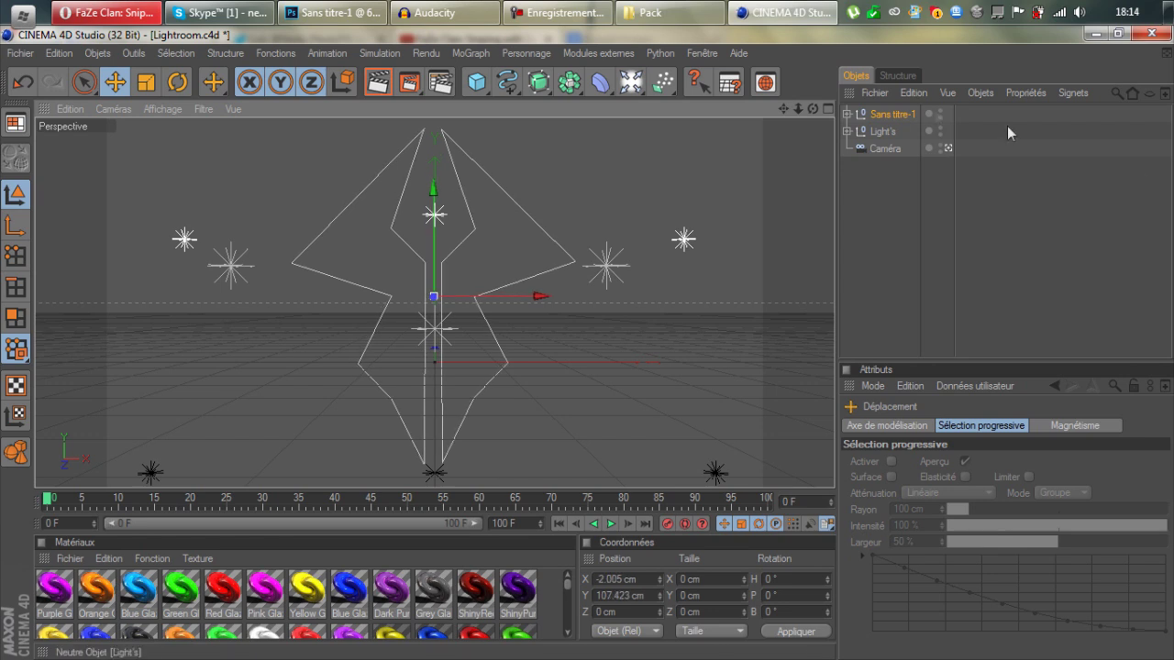
- Connect Tracé 1 and Tracé 2 inside Sans titre-1 into a single spline and close the MAXON updater window
{"action": "left_click", "coordinate": [894, 118]}
{"action": "left_click", "coordinate": [849, 116]}
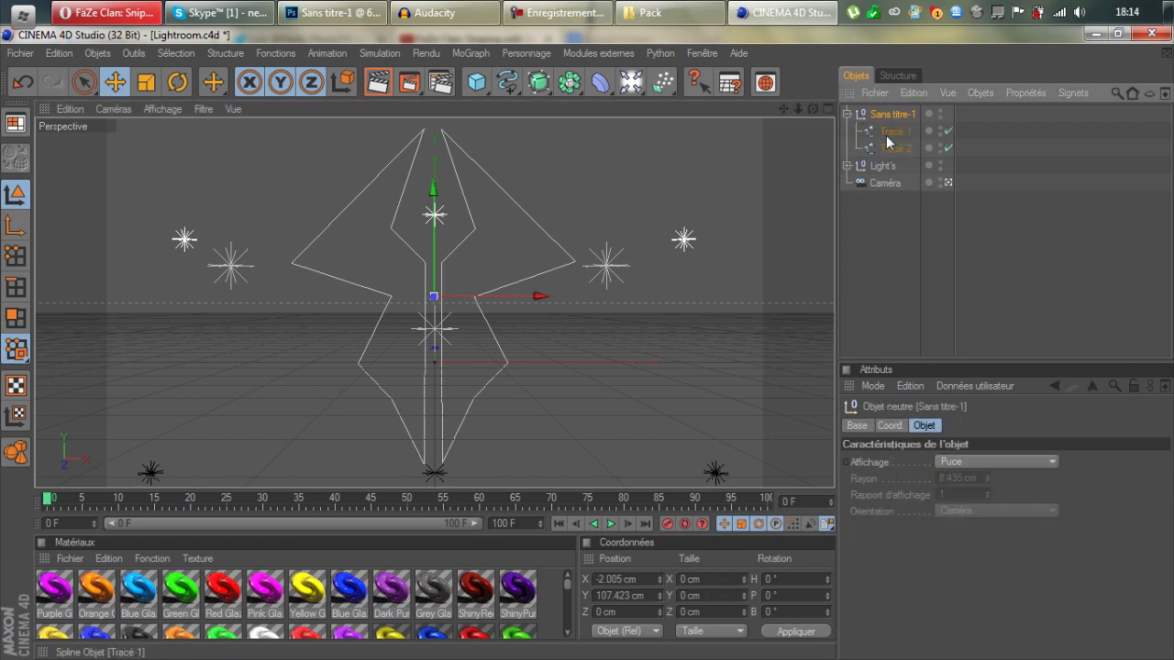
{"action": "left_click", "coordinate": [890, 131]}
{"action": "left_click", "coordinate": [891, 147]}
{"action": "left_click", "coordinate": [892, 133]}
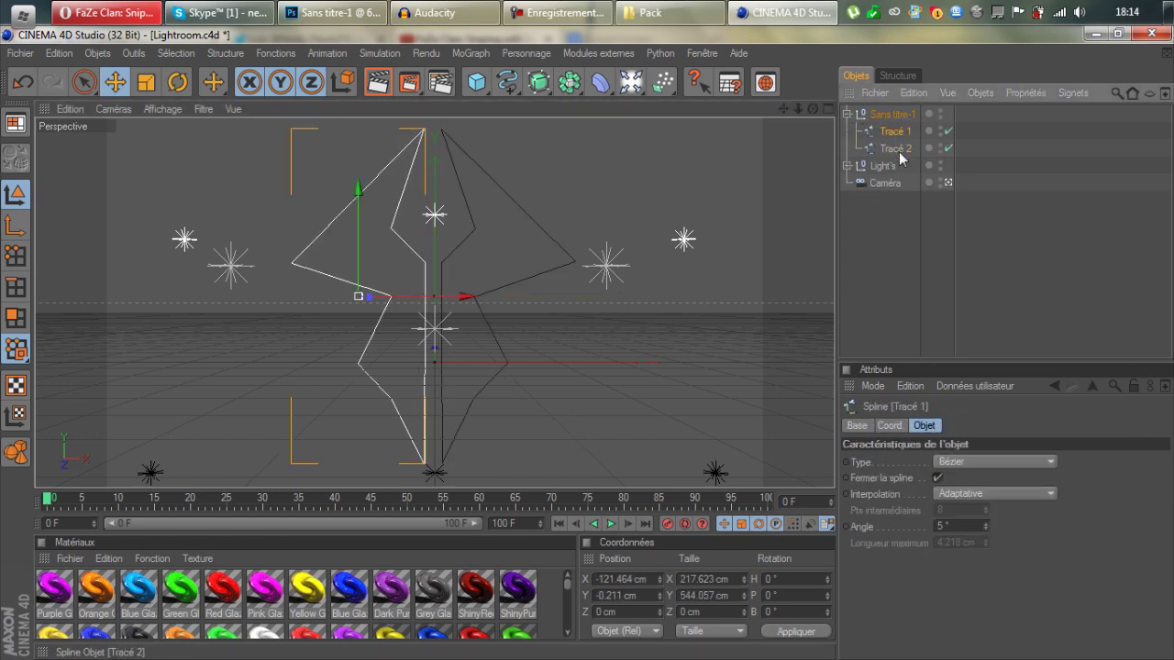
{"action": "left_click", "coordinate": [898, 148]}
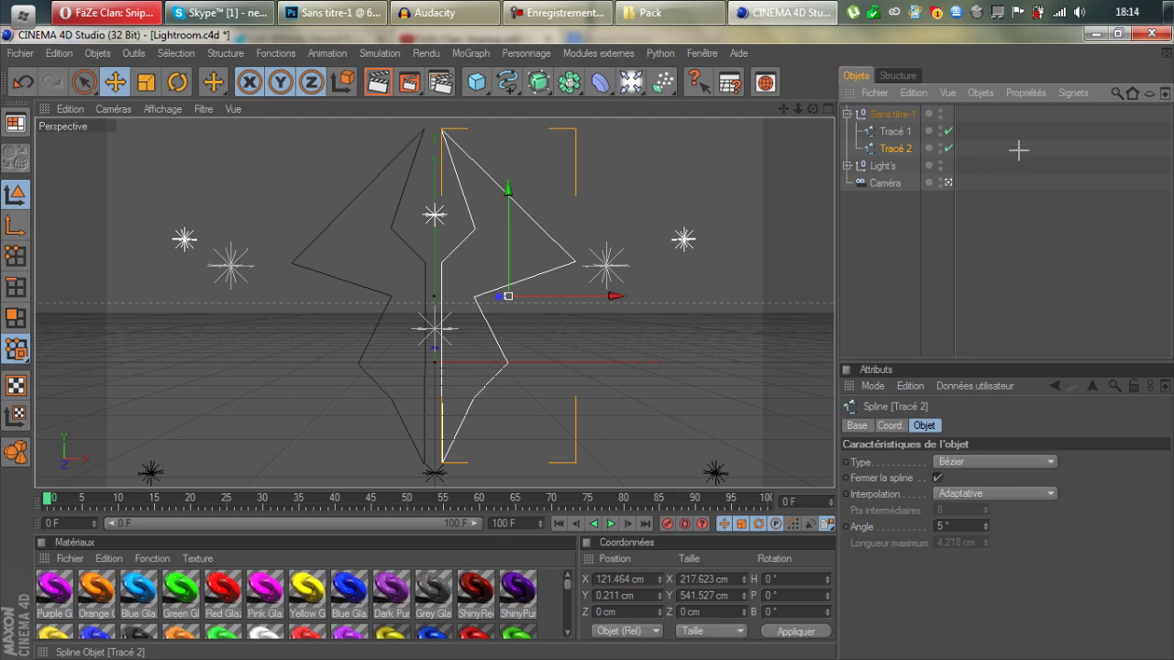
{"action": "left_click_drag", "start_coordinate": [1018, 151], "coordinate": [881, 130]}
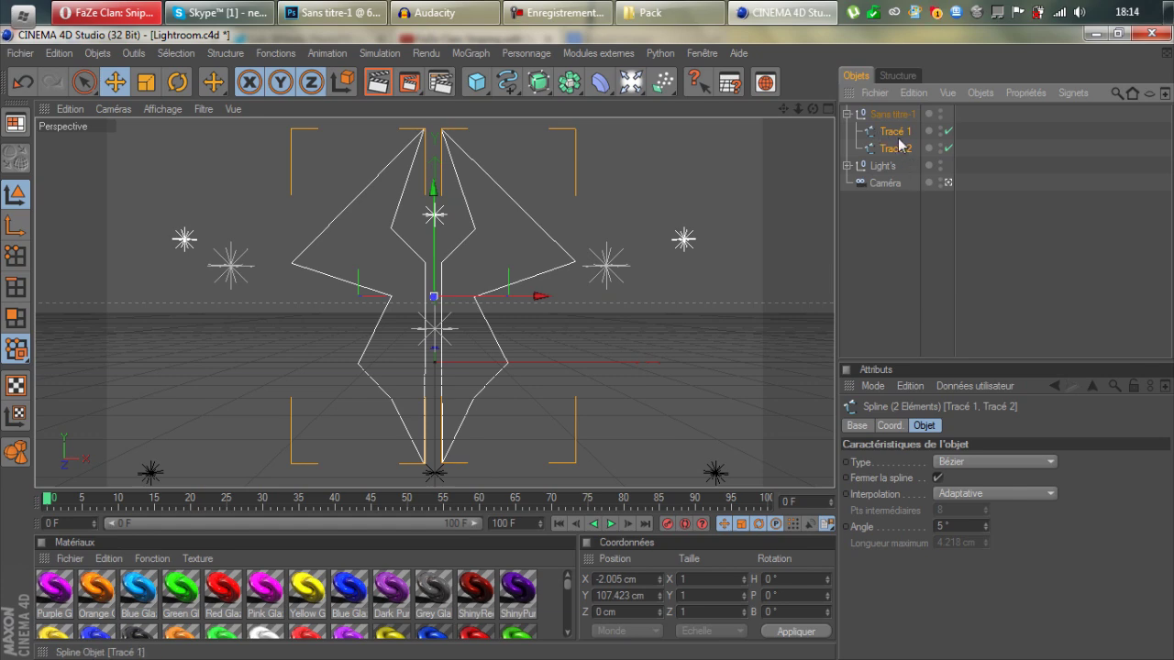
{"action": "right_click", "coordinate": [901, 144]}
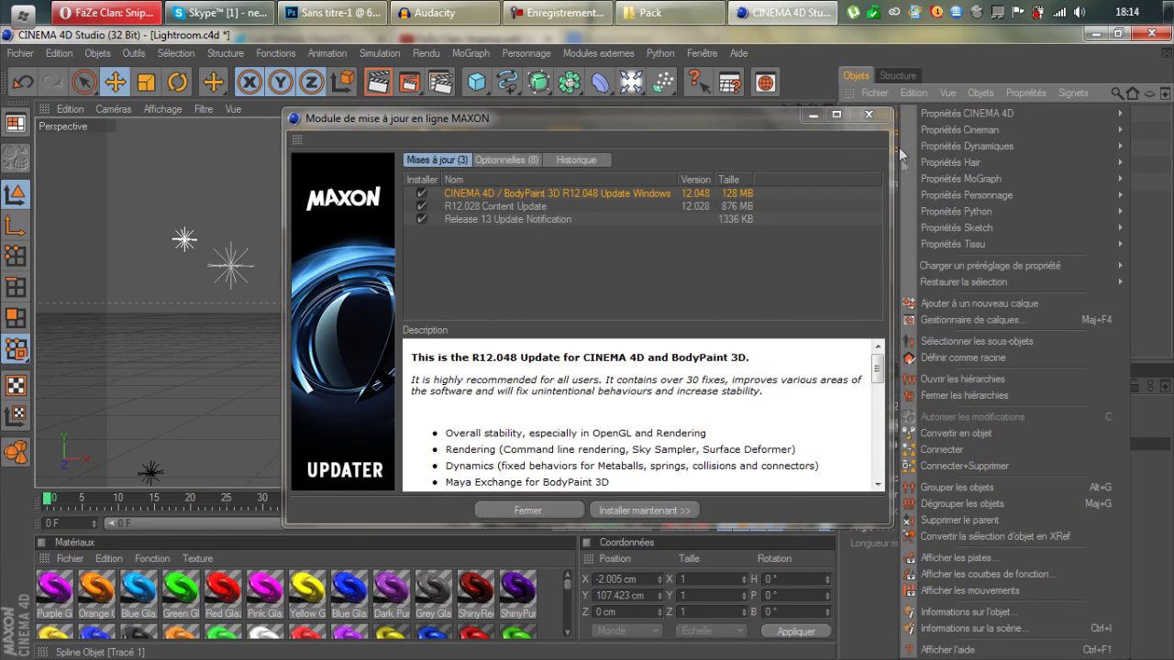
{"action": "left_click", "coordinate": [982, 450]}
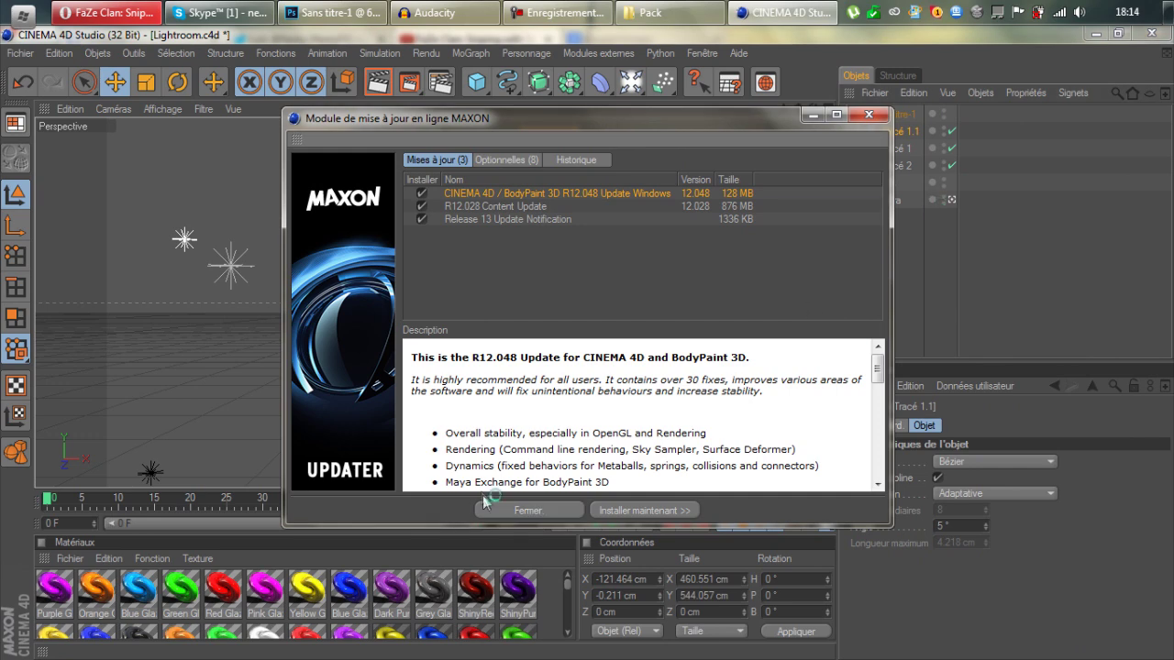
{"action": "left_click", "coordinate": [484, 505]}
- Delete the original Tracé 1 and Tracé 2 splines and shift the connected spline slightly to the right along X
{"action": "left_click_drag", "start_coordinate": [980, 144], "coordinate": [867, 175]}
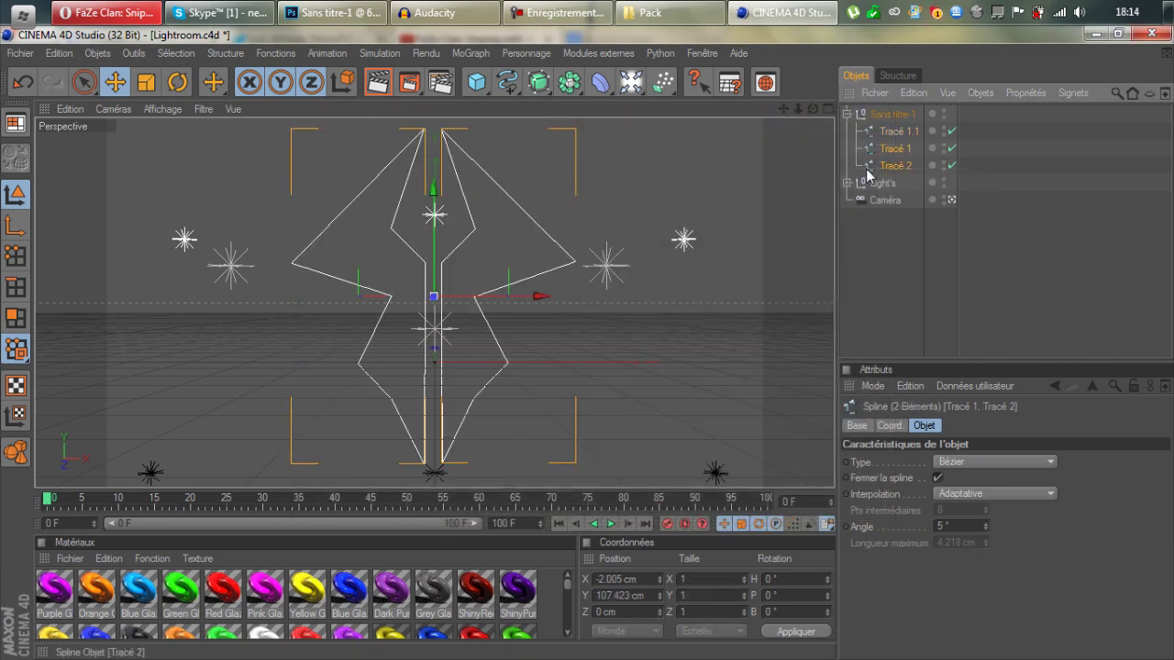
{"action": "key", "text": "Delete"}
{"action": "left_click", "coordinate": [895, 117]}
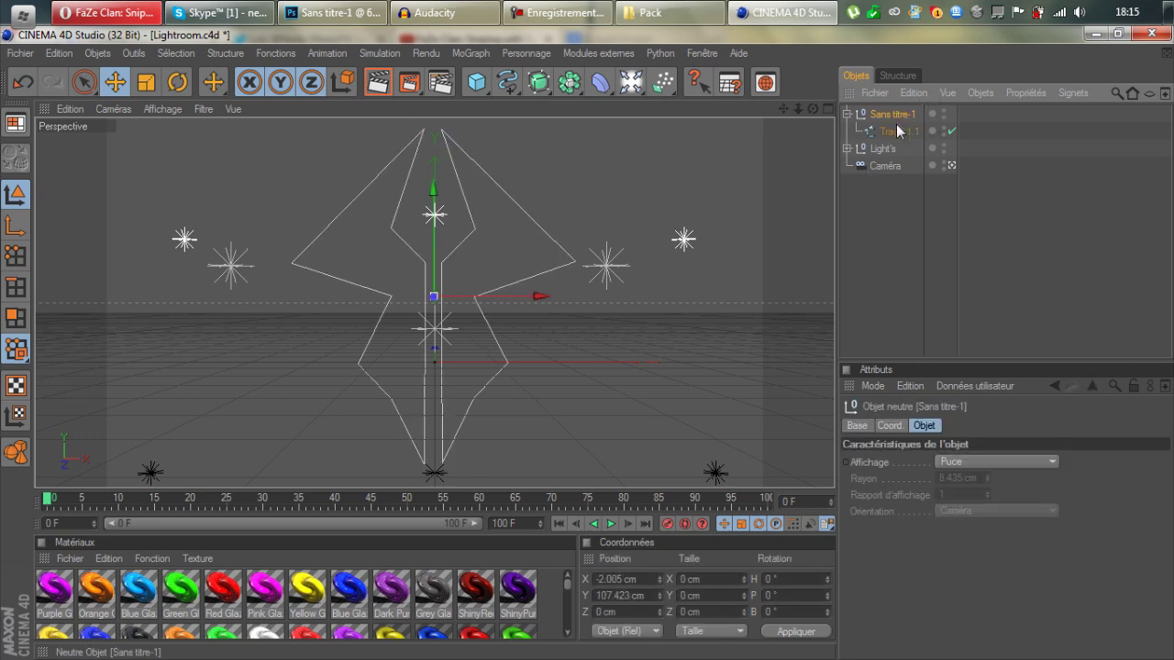
{"action": "left_click", "coordinate": [898, 131]}
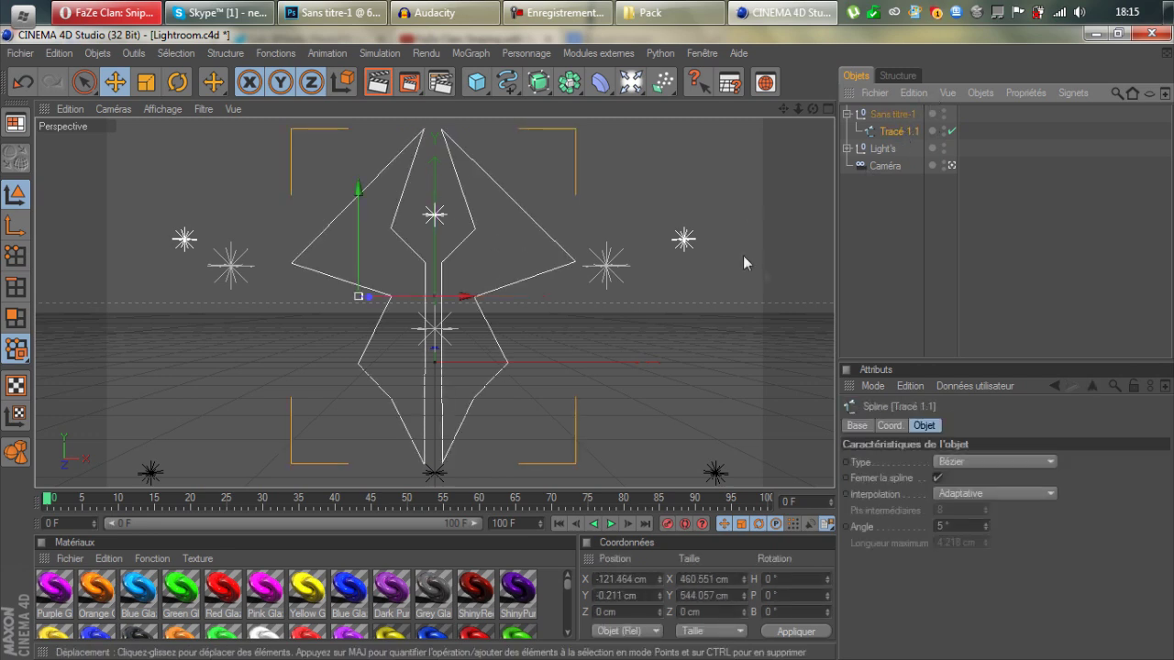
{"action": "mouse_move", "coordinate": [475, 303]}
{"action": "left_mouse_down"}
{"action": "mouse_move", "coordinate": [452, 298]}
{"action": "mouse_move", "coordinate": [478, 298]}
{"action": "left_mouse_up"}
- Take the connected spline Tracé 1.1 out of the Sans titre-1 null and delete the emptied null
{"action": "left_click_drag", "start_coordinate": [888, 130], "coordinate": [890, 176]}
{"action": "left_click", "coordinate": [884, 115]}
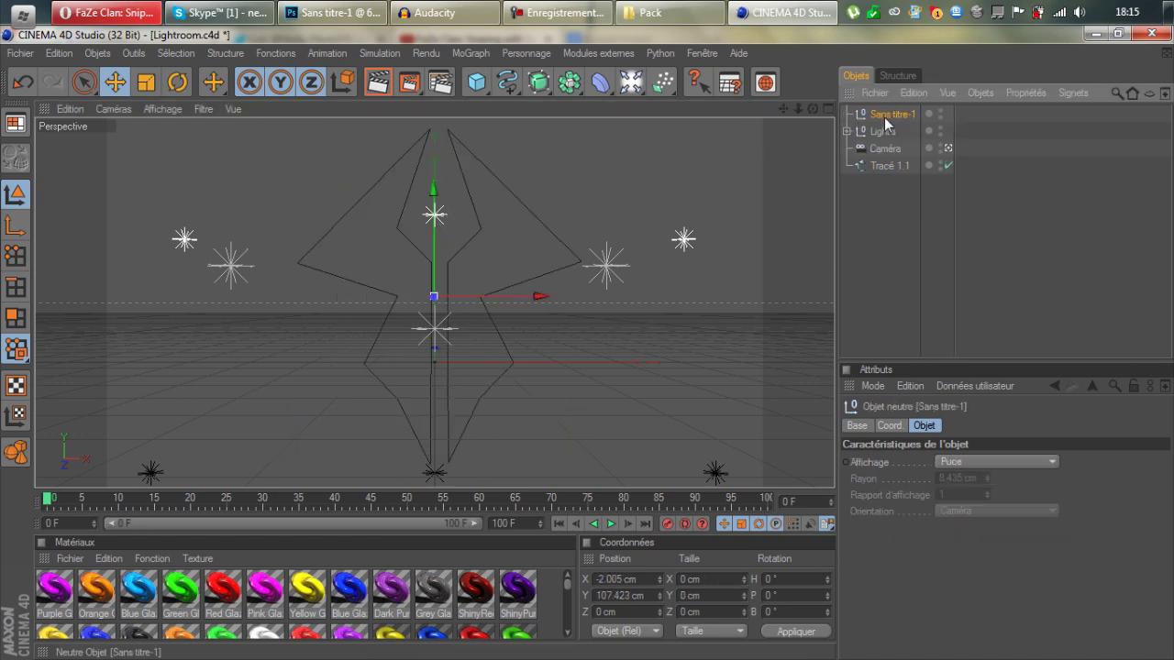
{"action": "key", "text": "Delete"}
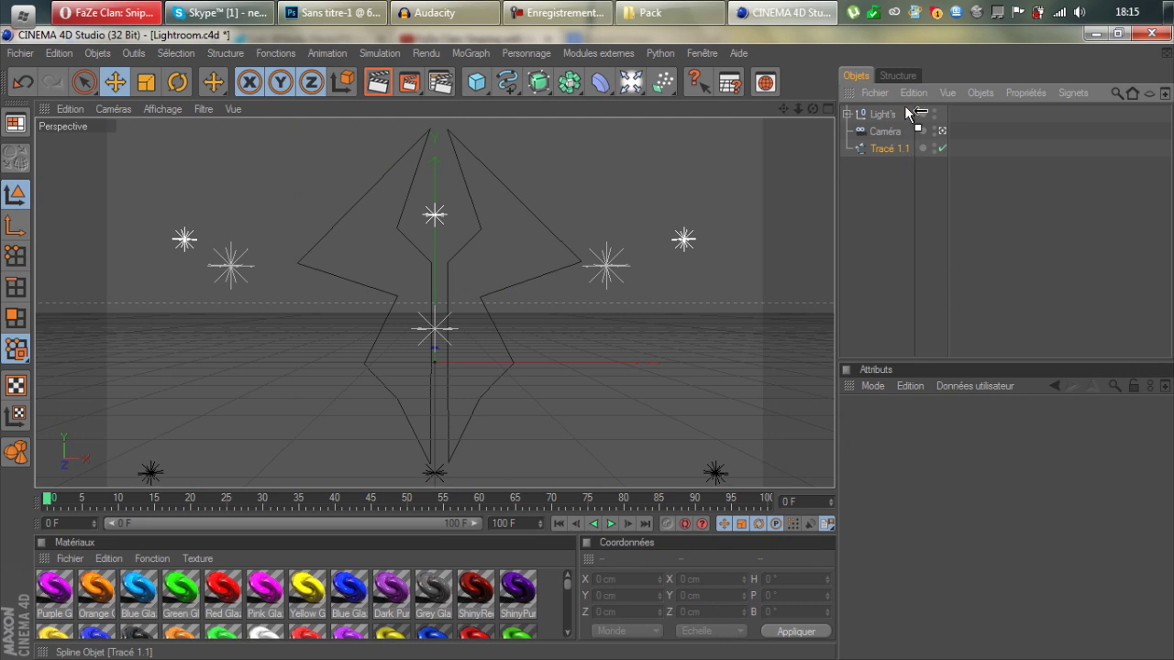
{"action": "left_click_drag", "start_coordinate": [900, 156], "coordinate": [896, 208]}
{"action": "left_click", "coordinate": [886, 226]}
{"action": "left_click", "coordinate": [887, 150]}
{"action": "left_click", "coordinate": [896, 192]}
{"action": "left_click", "coordinate": [898, 149]}
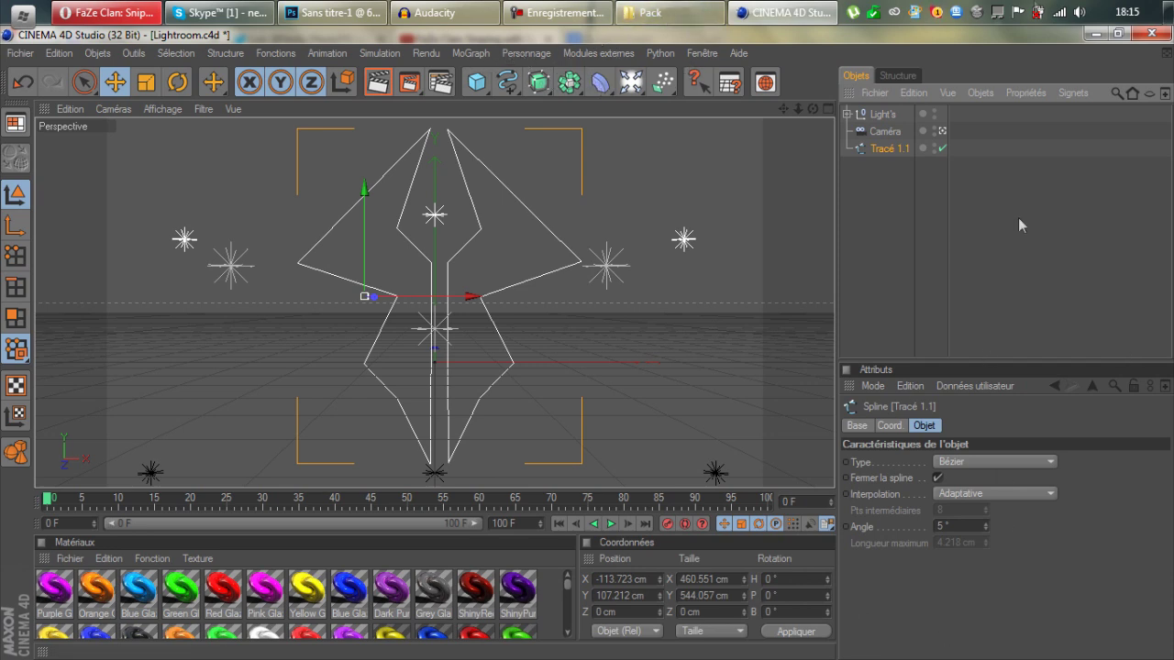
- Add an Extrusion NURBS object and make the Tracé 1.1 spline its child
{"action": "left_click", "coordinate": [543, 84]}
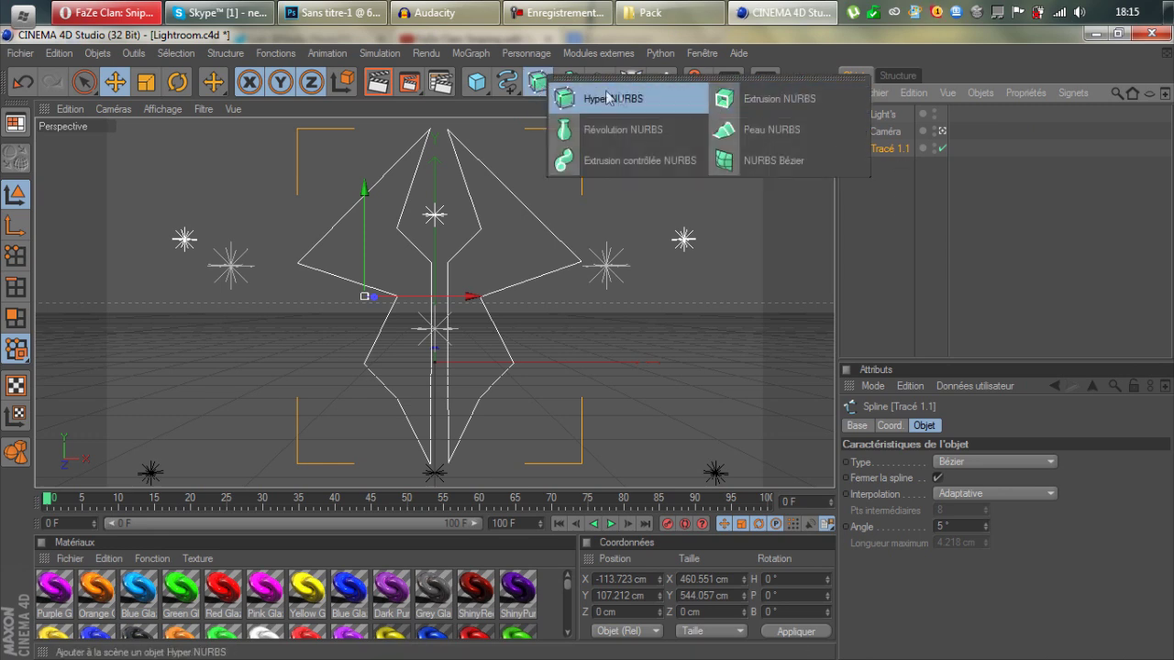
{"action": "left_click", "coordinate": [723, 98]}
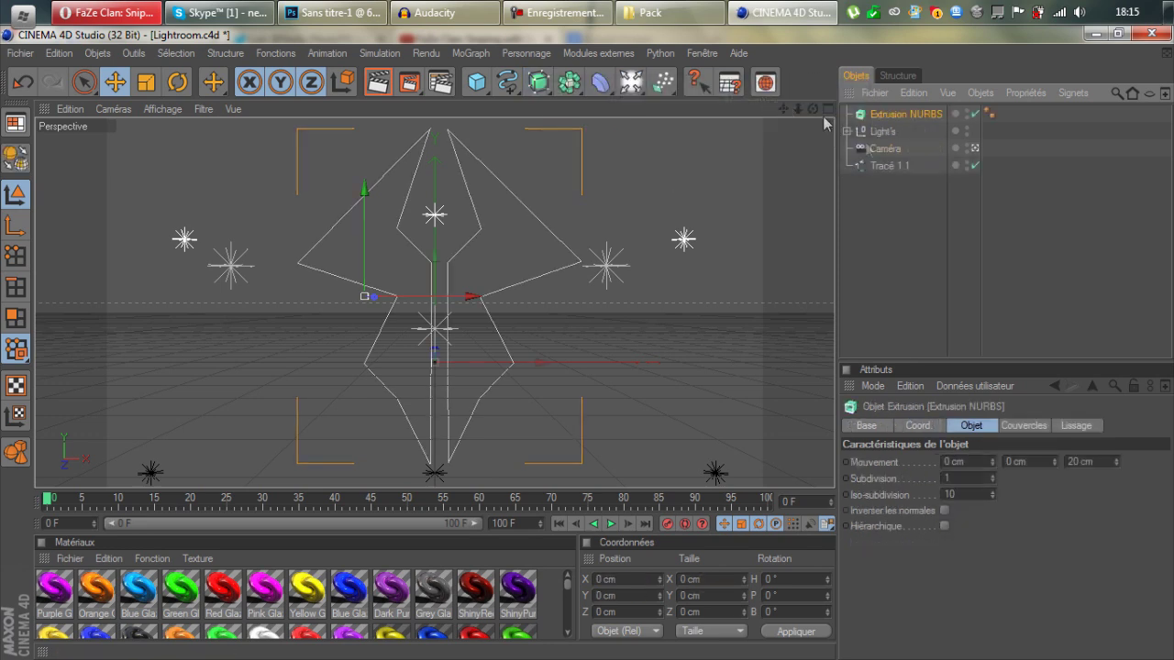
{"action": "left_click", "coordinate": [887, 167]}
{"action": "left_click_drag", "start_coordinate": [886, 171], "coordinate": [914, 110]}
{"action": "left_click", "coordinate": [914, 112]}
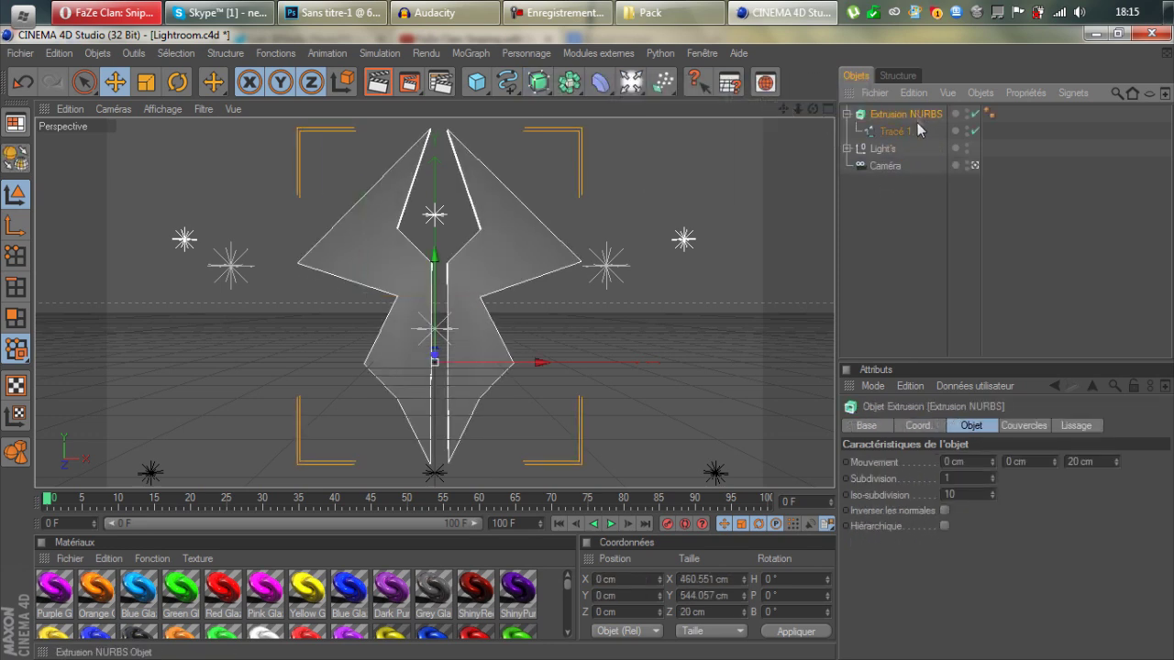
- Set the Extrusion NURBS movement along Z to 80 cm
{"action": "double_click", "coordinate": [1071, 462]}
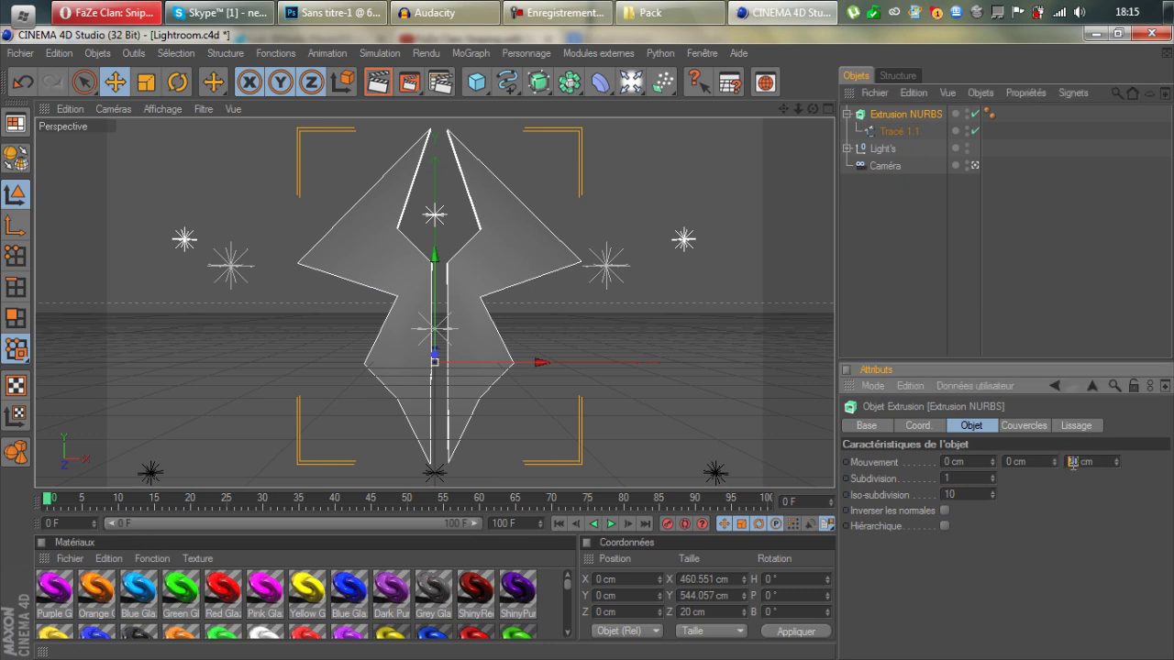
{"action": "type", "text": "80"}
{"action": "key", "text": "BackSpace"}
{"action": "type", "text": "6"}
{"action": "key", "text": "Return"}
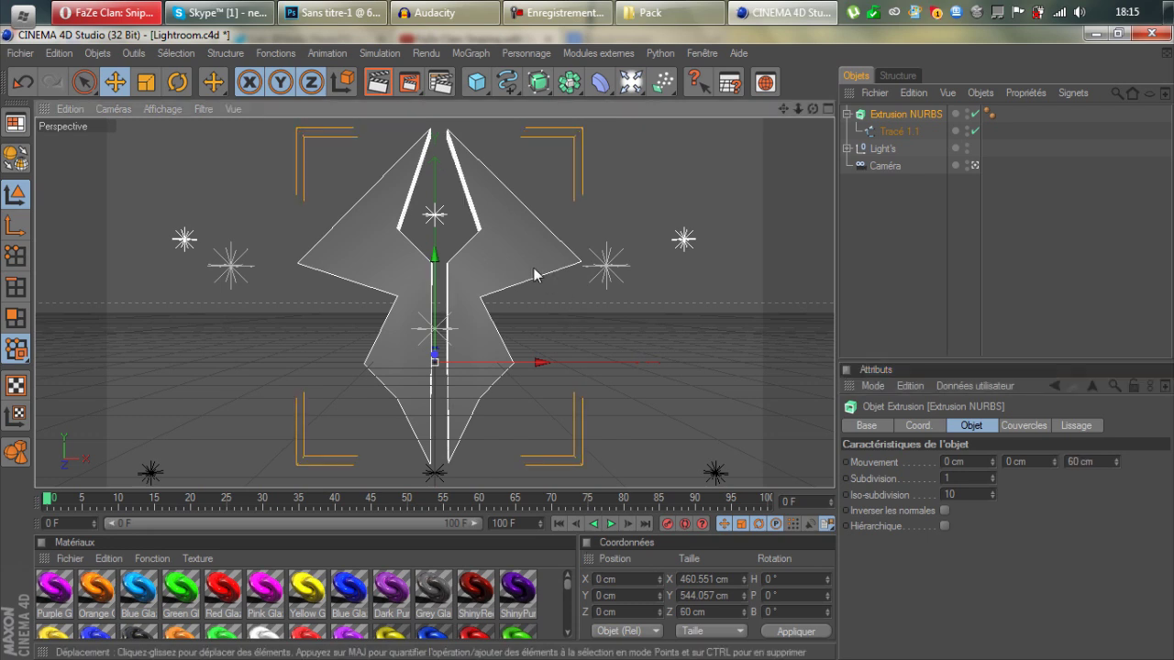
{"action": "left_click_drag", "start_coordinate": [1080, 462], "coordinate": [1050, 460]}
{"action": "type", "text": "80"}
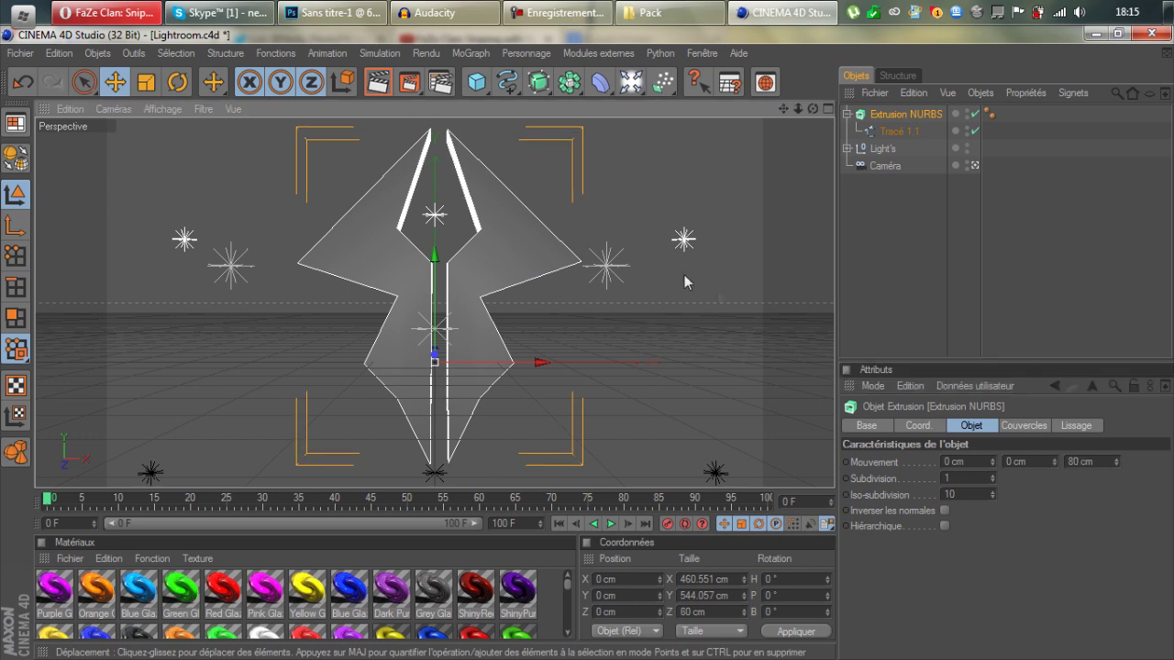
{"action": "left_click", "coordinate": [921, 293]}
- Duplicate the logo's Extrusion NURBS object together with its spline
{"action": "left_click", "coordinate": [848, 114]}
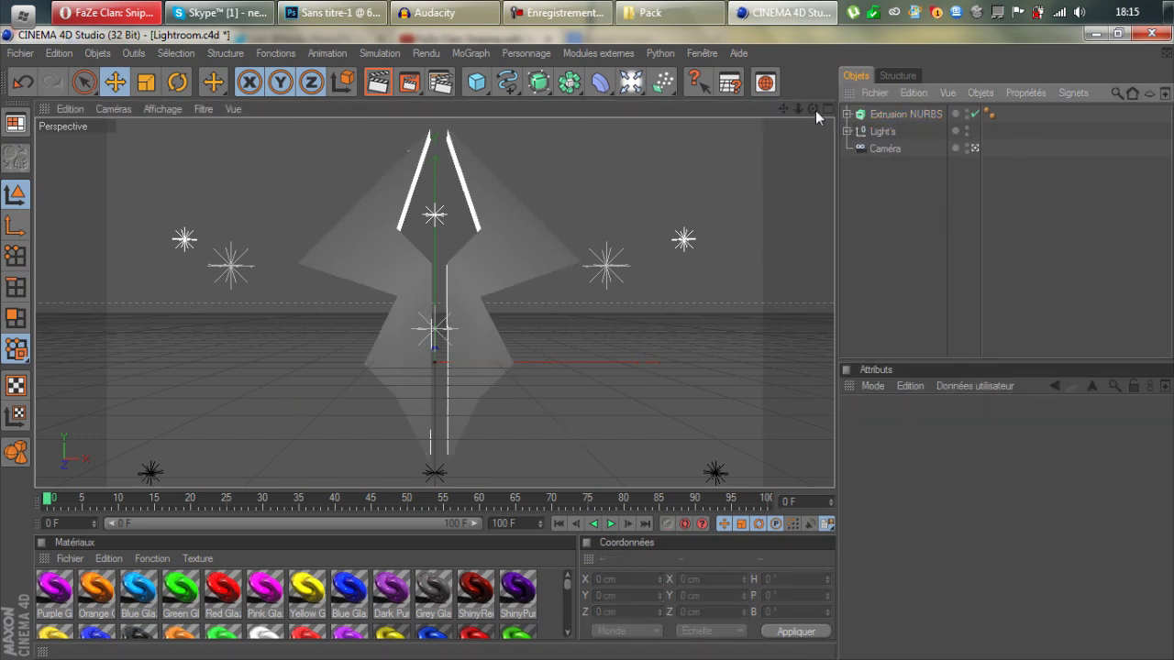
{"action": "left_click_drag", "start_coordinate": [812, 109], "coordinate": [725, 141]}
{"action": "left_click_drag", "start_coordinate": [813, 109], "coordinate": [796, 115]}
{"action": "double_click", "coordinate": [881, 114]}
{"action": "key", "text": "Return"}
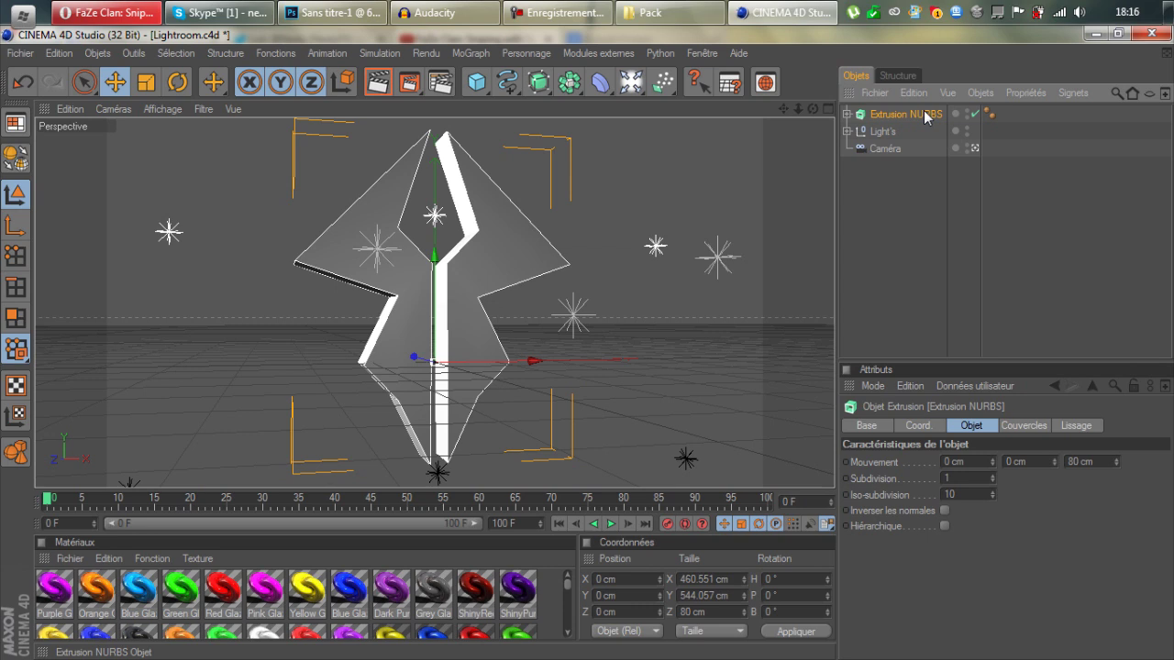
{"action": "left_click_drag", "start_coordinate": [928, 123], "coordinate": [931, 128], "text": "ctrl"}
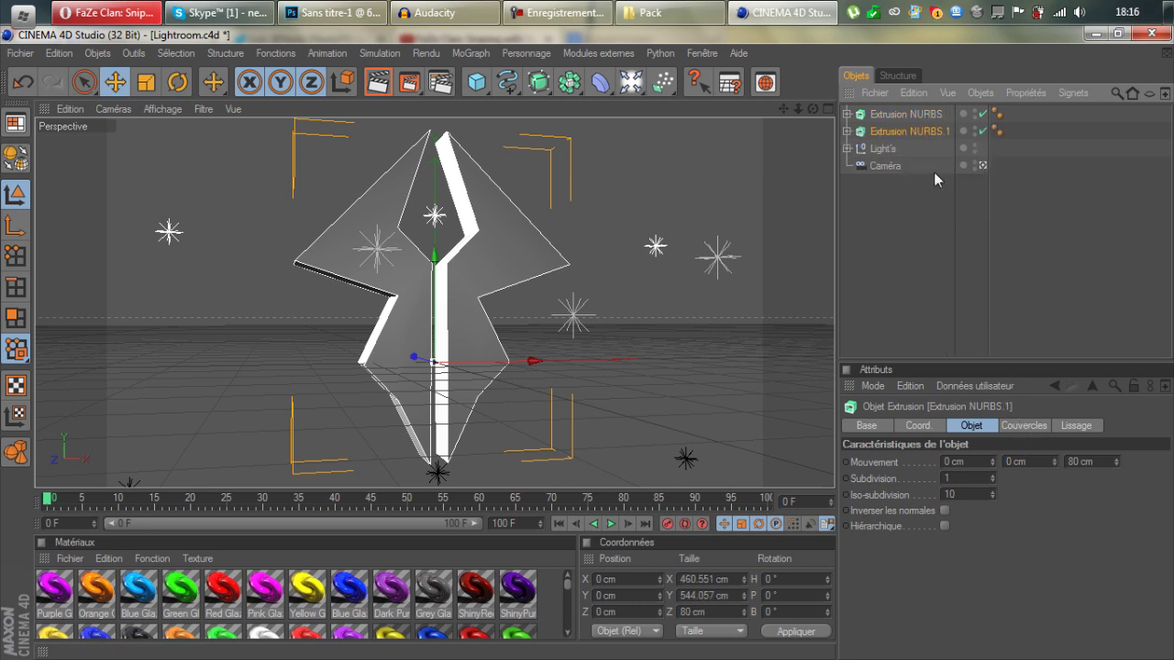
- Give Extrusion NURBS.1 a cap and bevel at its start with a 4 cm radius and move it to about Z 5 cm
{"action": "left_click", "coordinate": [1020, 424]}
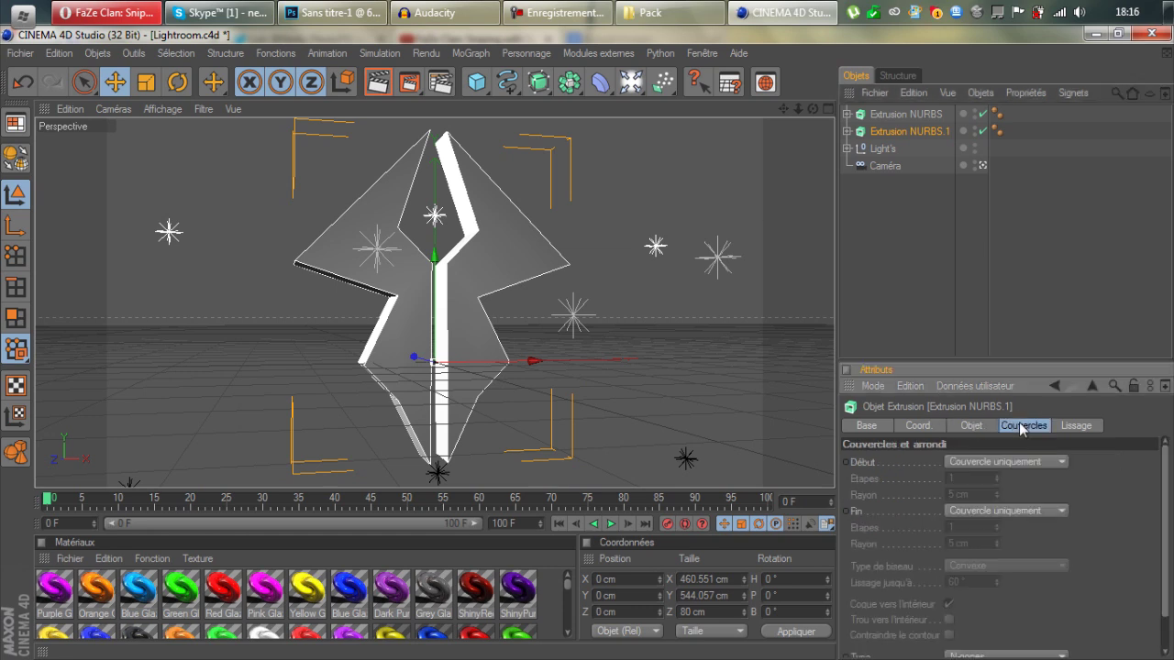
{"action": "left_click", "coordinate": [1007, 462]}
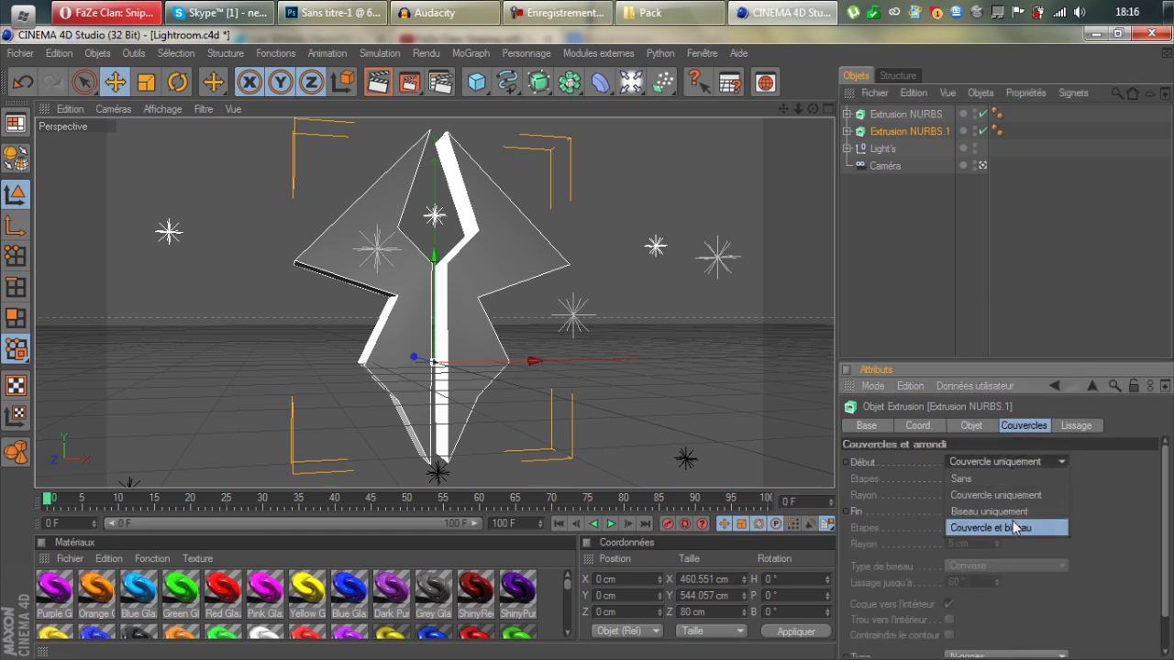
{"action": "left_click", "coordinate": [1012, 520]}
{"action": "left_click", "coordinate": [997, 500]}
{"action": "left_click", "coordinate": [997, 501]}
{"action": "left_click", "coordinate": [998, 493]}
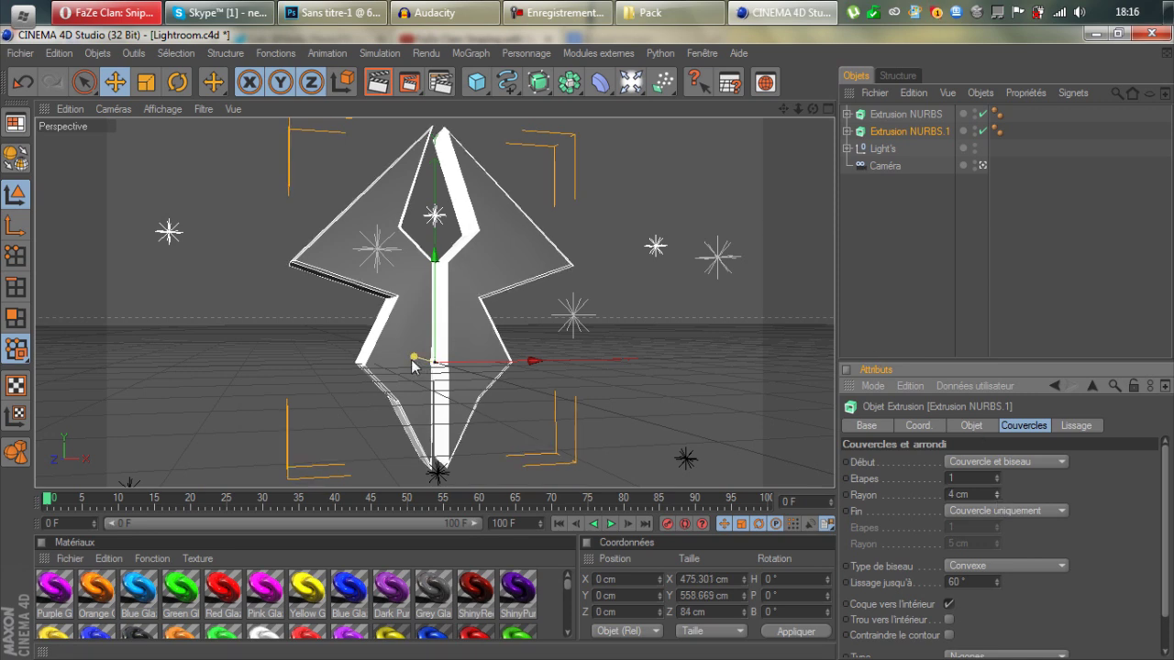
{"action": "left_click_drag", "start_coordinate": [410, 364], "coordinate": [415, 358]}
{"action": "left_click", "coordinate": [905, 255]}
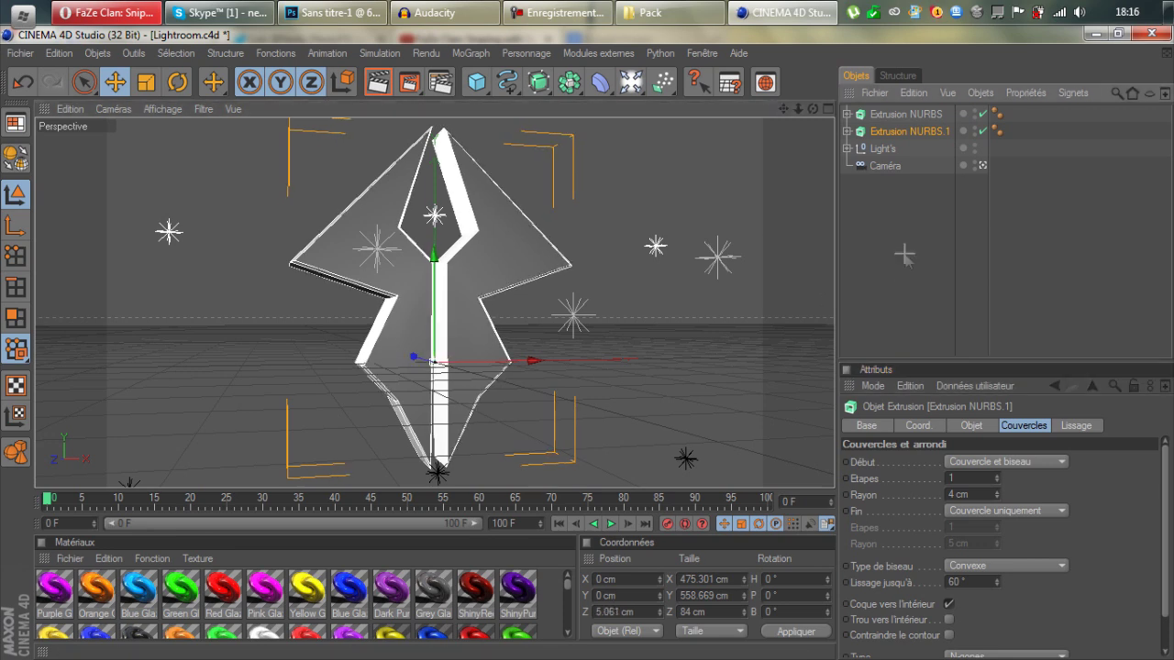
- Apply the dark material from the material library to the bevelled copy, Extrusion NURBS.1
{"action": "left_click_drag", "start_coordinate": [131, 640], "coordinate": [909, 131]}
{"action": "left_click", "coordinate": [920, 283]}
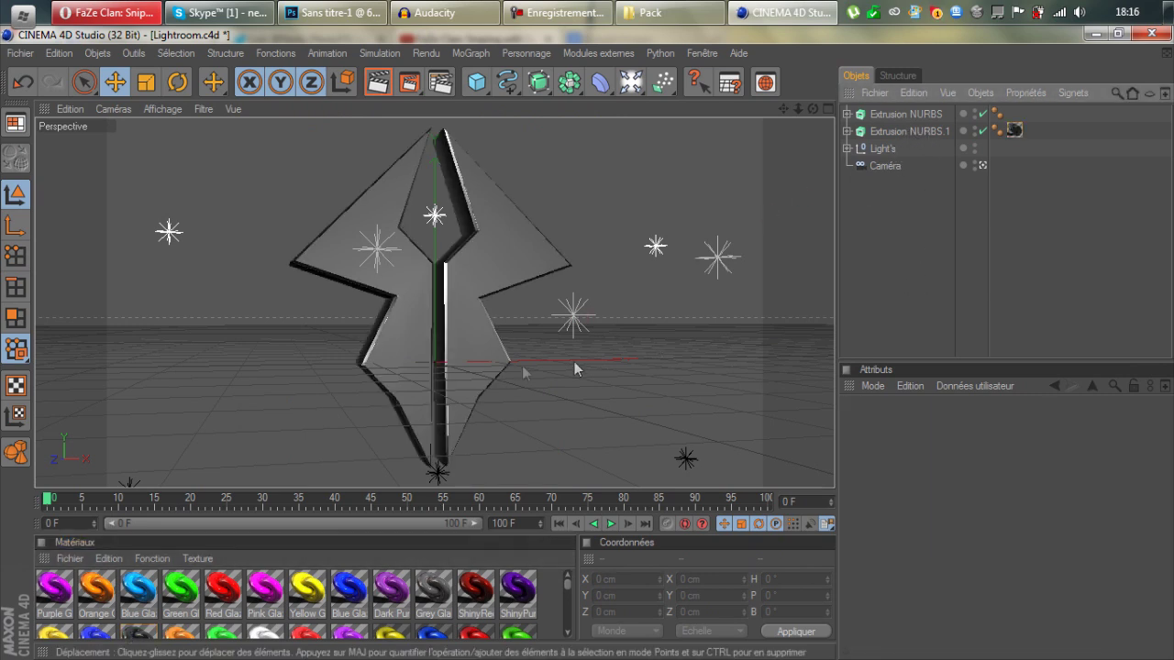
{"action": "left_click", "coordinate": [489, 245]}
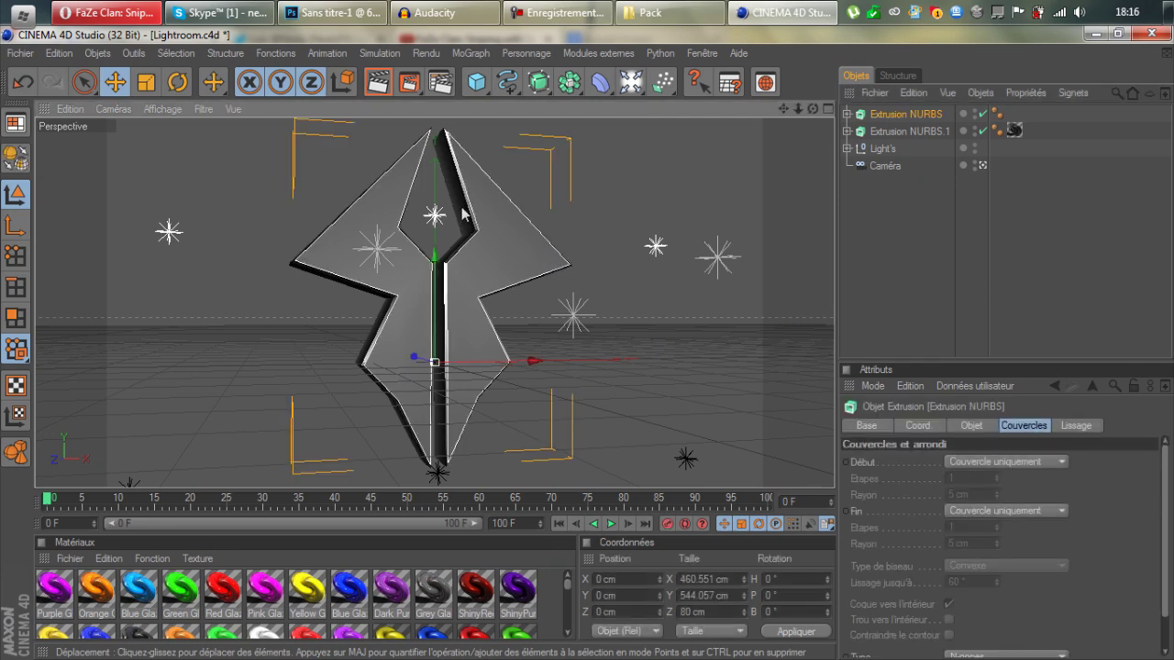
{"action": "left_click", "coordinate": [1086, 212]}
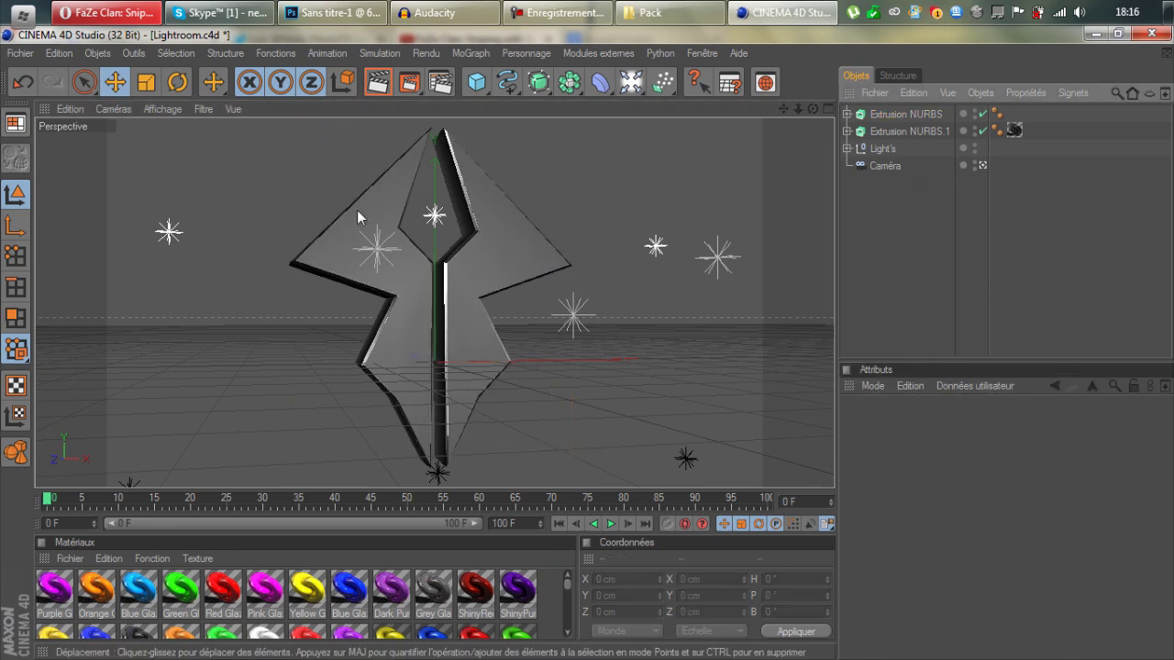
{"action": "left_click_drag", "start_coordinate": [565, 588], "coordinate": [562, 597]}
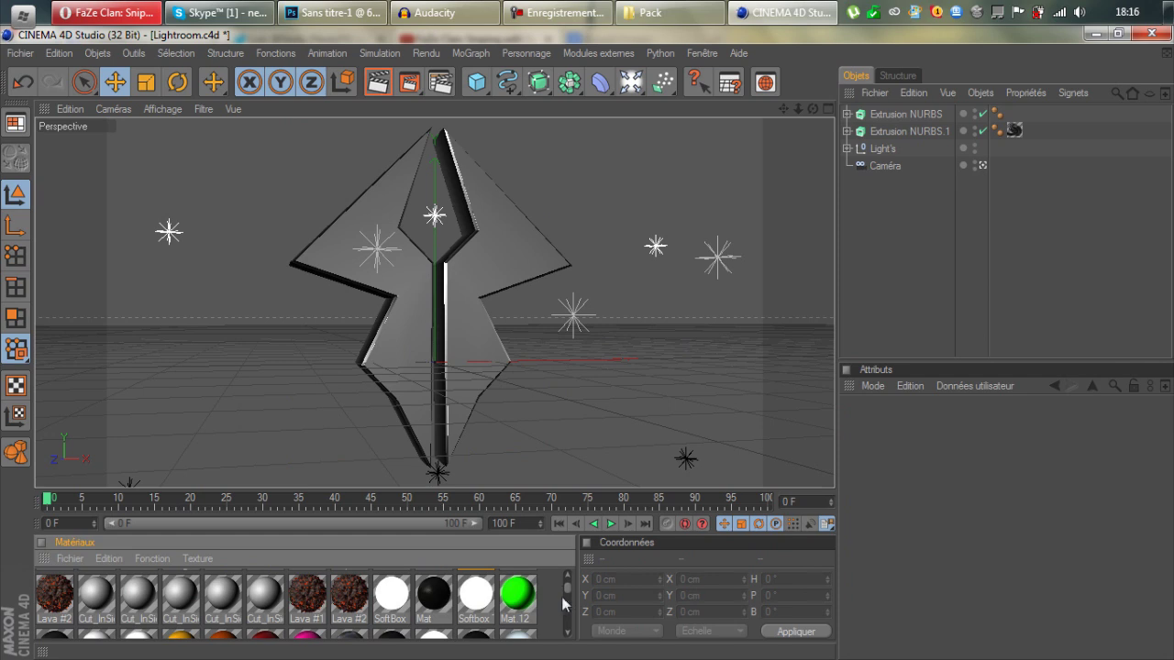
{"action": "scroll", "coordinate": [511, 497], "scroll_direction": "down", "scroll_amount": 2}
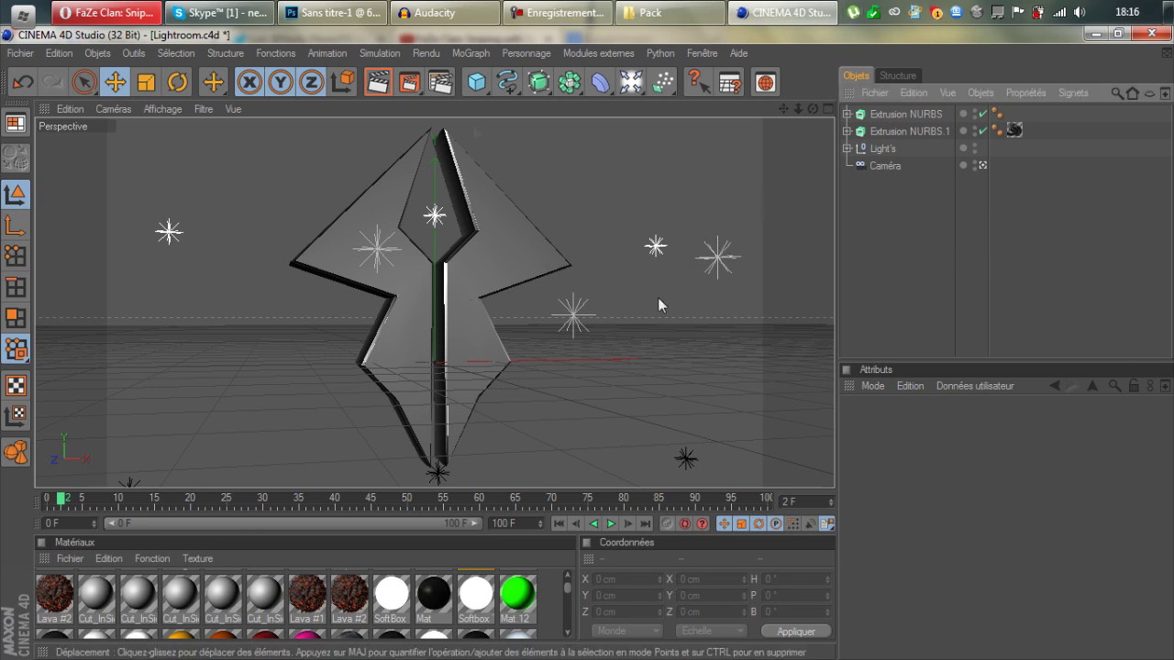
- In the render settings, set the image save path to the desktop (Bureau) with the file name "cinema4d logo"
{"action": "left_click", "coordinate": [441, 83]}
{"action": "left_click_drag", "start_coordinate": [573, 47], "coordinate": [1141, 73]}
{"action": "left_click", "coordinate": [753, 146]}
{"action": "left_click", "coordinate": [753, 132]}
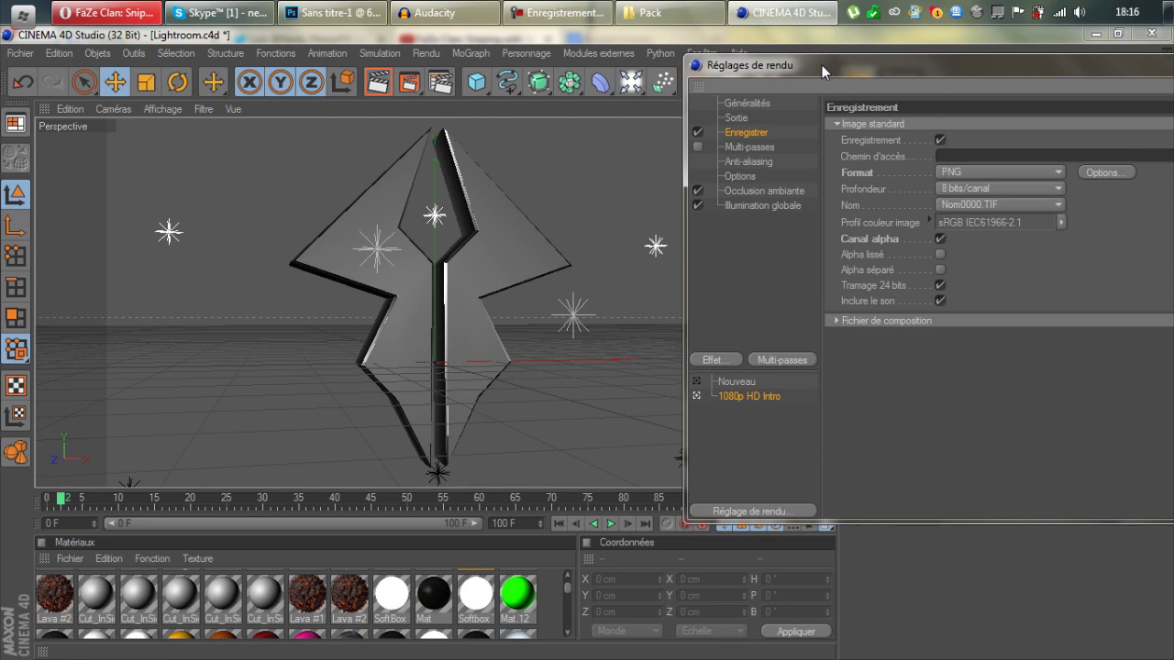
{"action": "left_click_drag", "start_coordinate": [821, 65], "coordinate": [634, 71]}
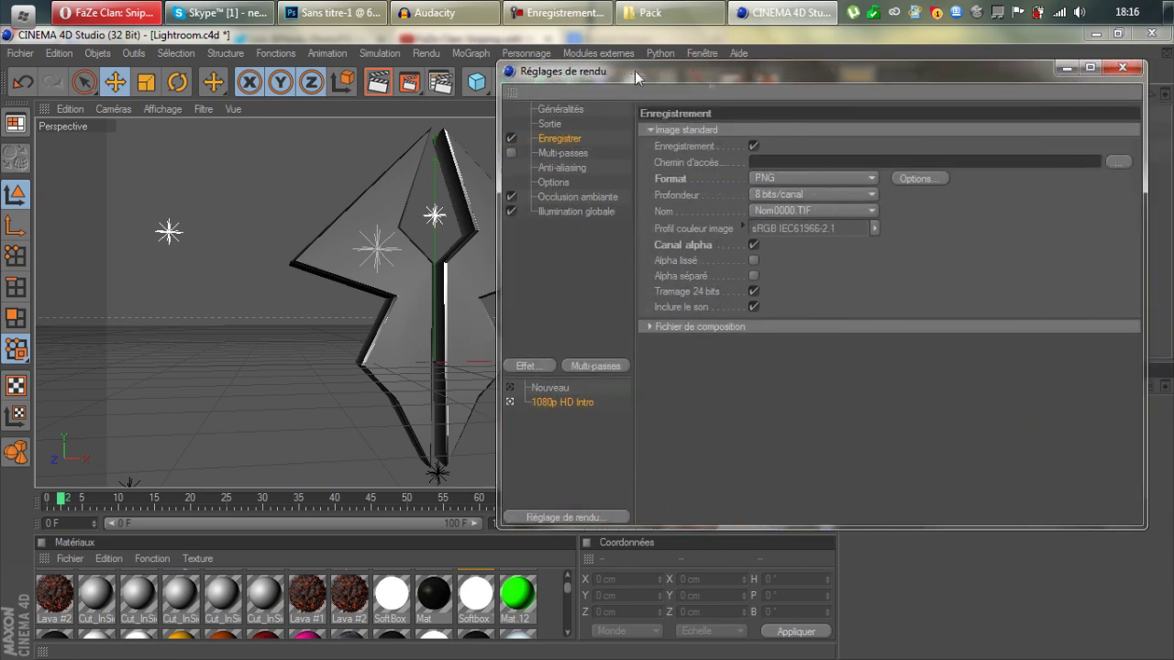
{"action": "left_click", "coordinate": [1115, 162]}
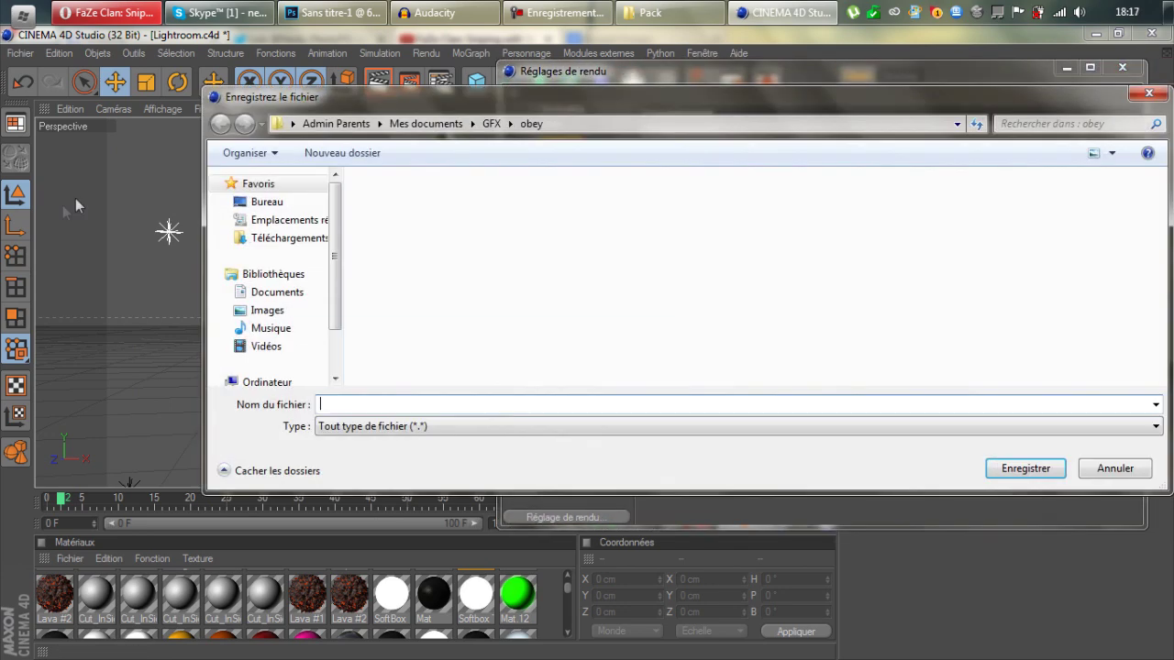
{"action": "left_click", "coordinate": [336, 123]}
{"action": "left_click", "coordinate": [401, 195]}
{"action": "double_click", "coordinate": [400, 195]}
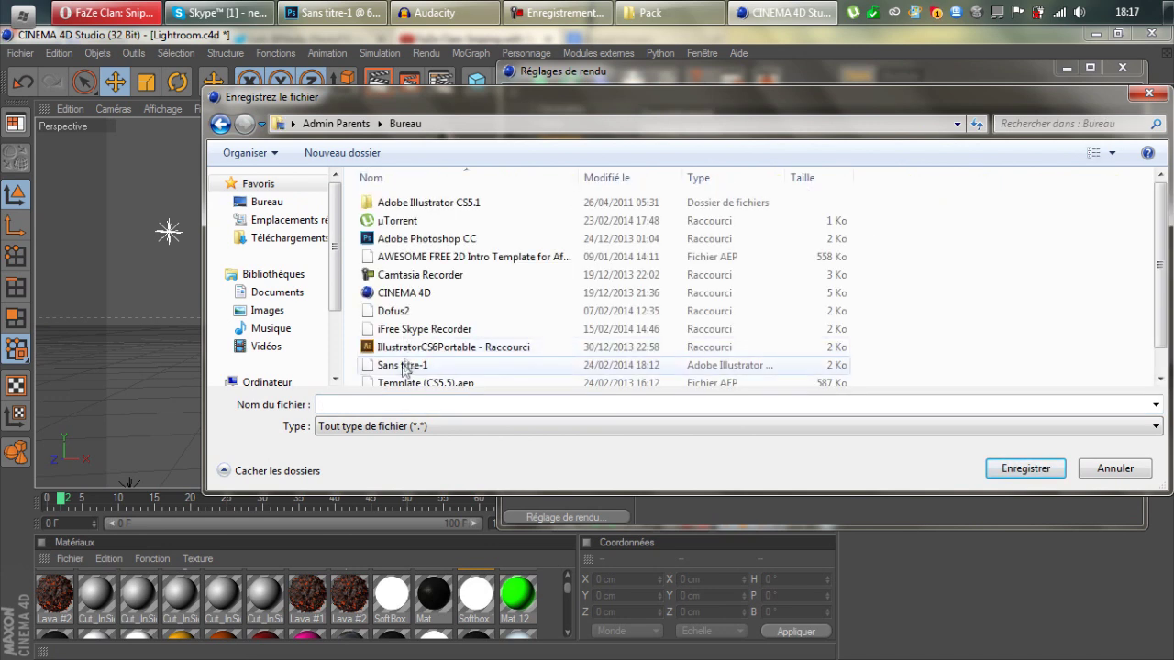
{"action": "left_click", "coordinate": [385, 406]}
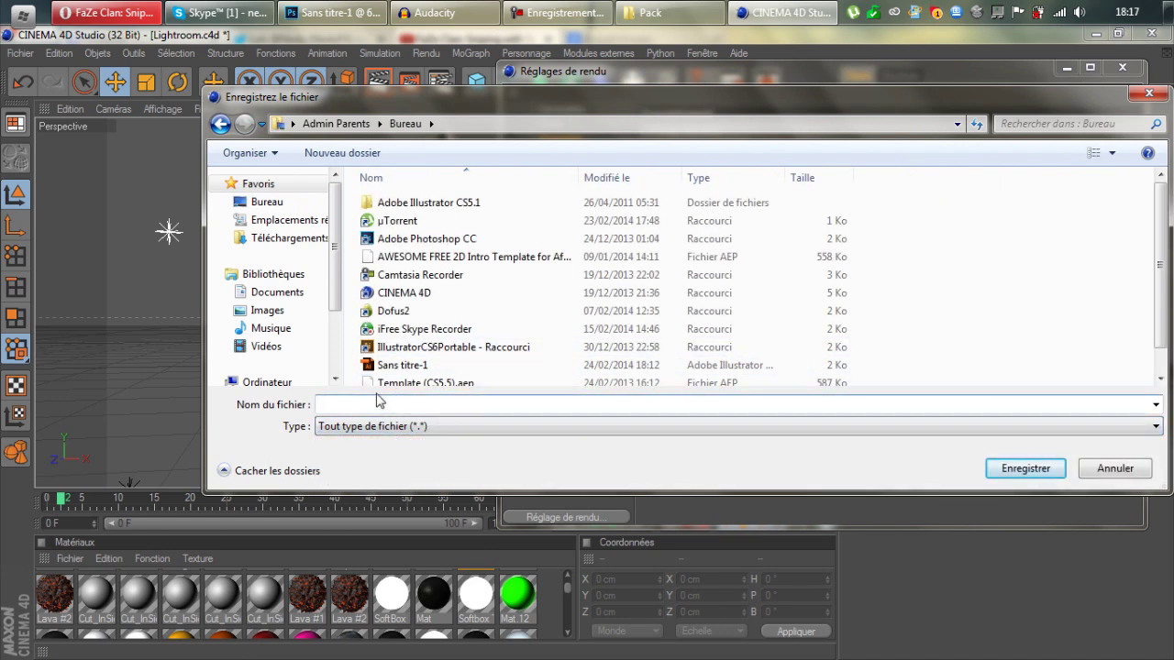
{"action": "type", "text": "cinema4d logo"}
{"action": "left_click", "coordinate": [1035, 470]}
{"action": "left_click", "coordinate": [1122, 67]}
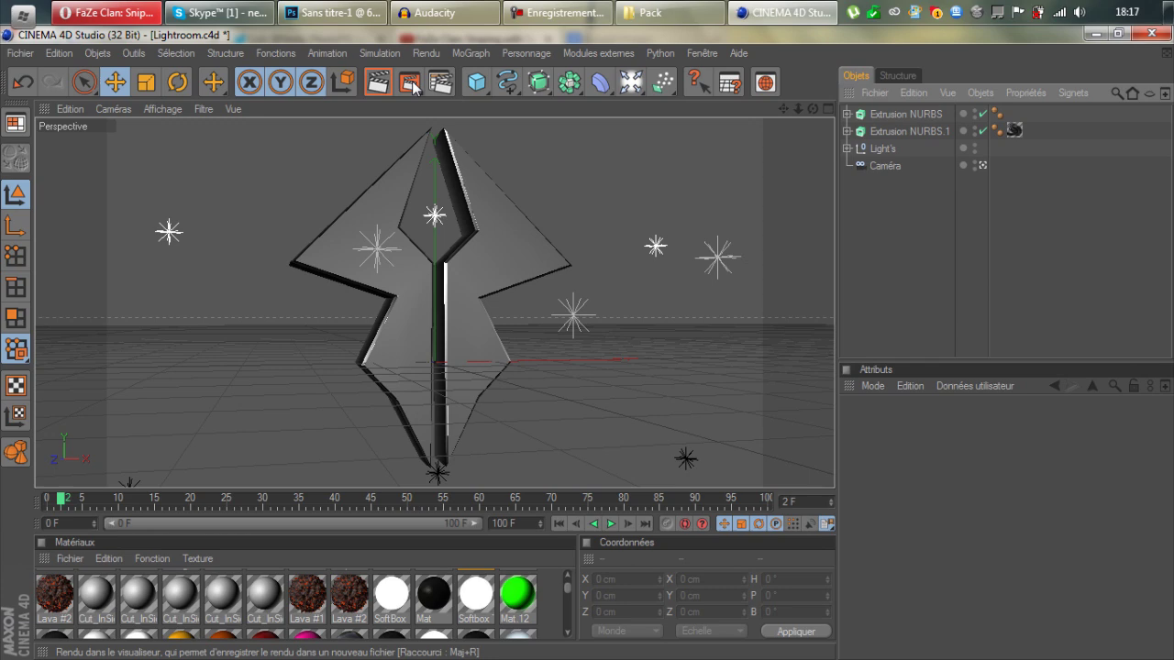
- Render the logo scene in the picture viewer and check the image at 100 % while it renders
{"action": "left_click", "coordinate": [413, 82]}
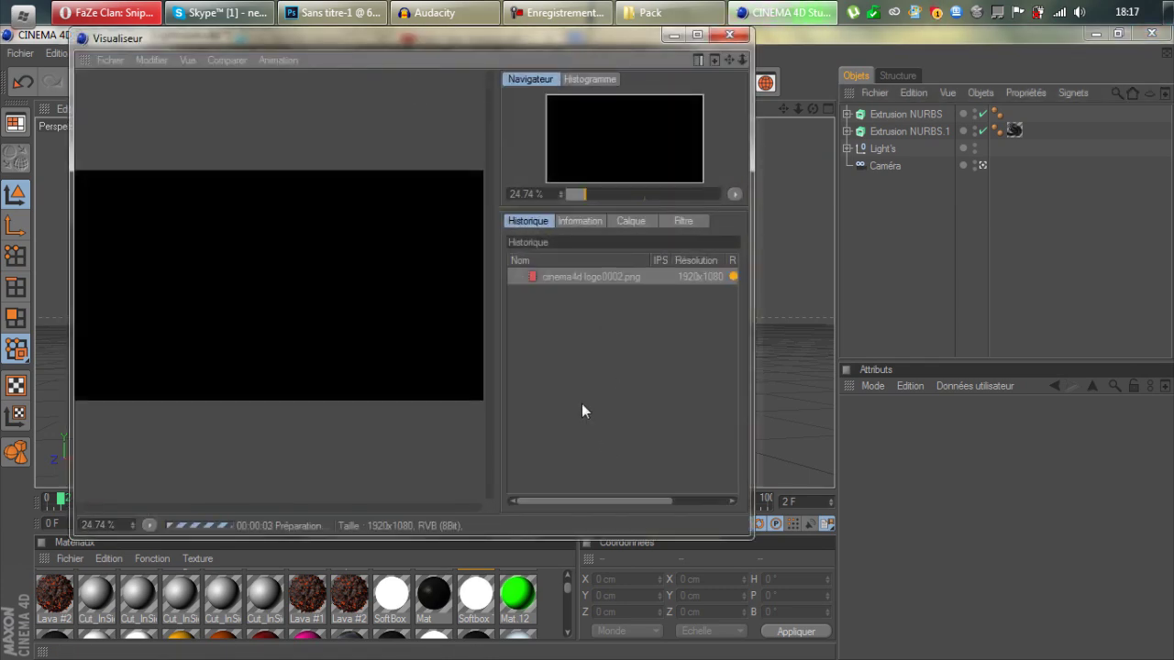
{"action": "left_click_drag", "start_coordinate": [594, 48], "coordinate": [946, 77]}
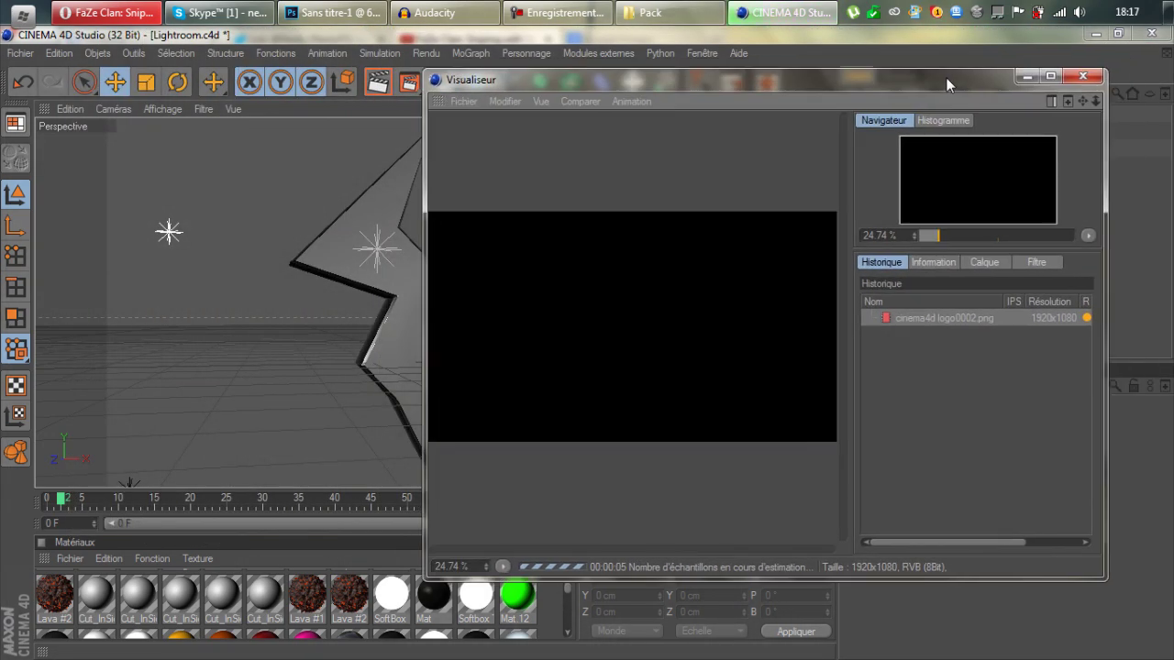
{"action": "scroll", "coordinate": [798, 359], "scroll_direction": "up", "scroll_amount": 4}
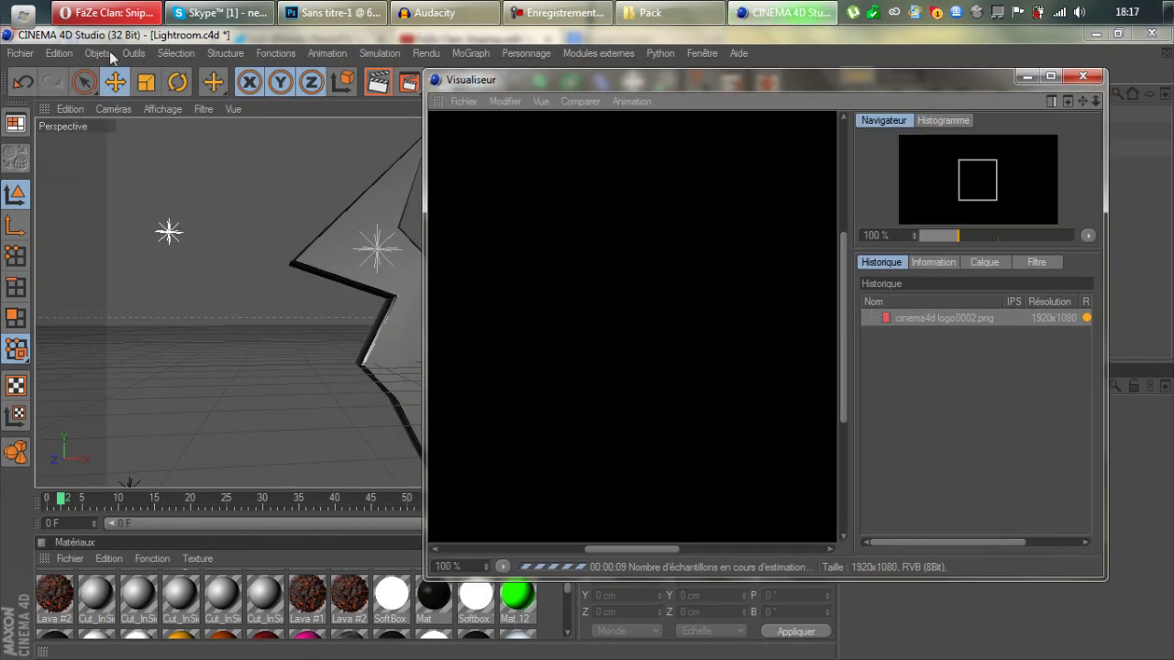
{"action": "left_click", "coordinate": [1047, 79]}
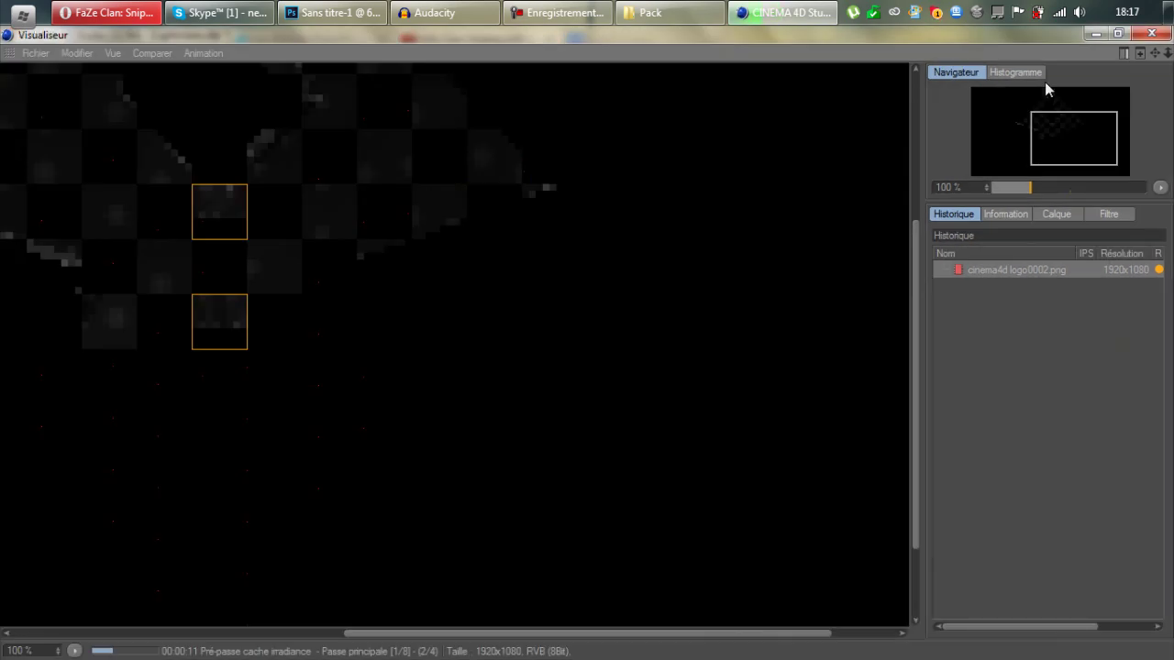
{"action": "left_click", "coordinate": [1118, 33]}
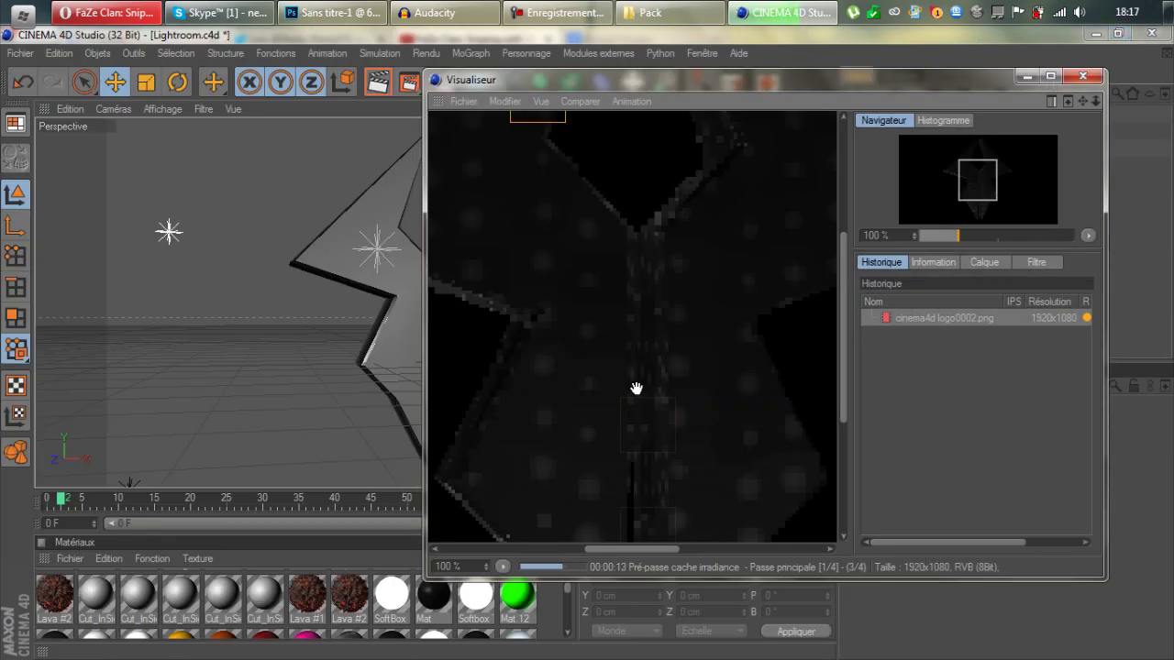
- Switch to the logo document in Photoshop, maximize the window and dismiss the active path outline
{"action": "left_click", "coordinate": [336, 14]}
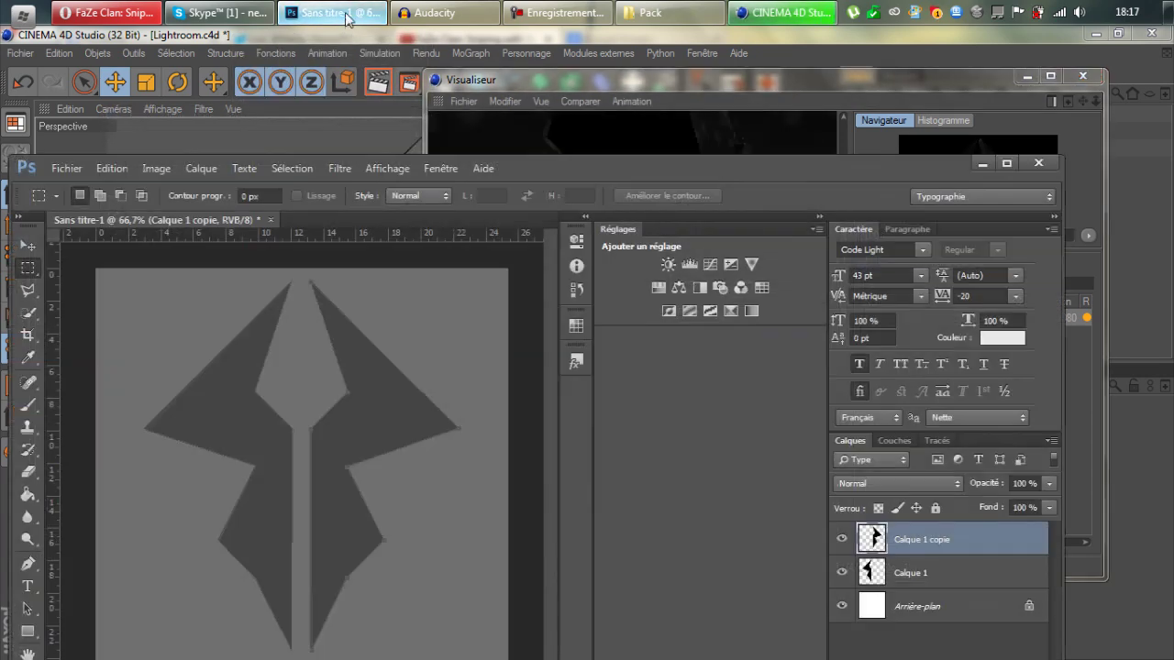
{"action": "left_click", "coordinate": [1007, 164]}
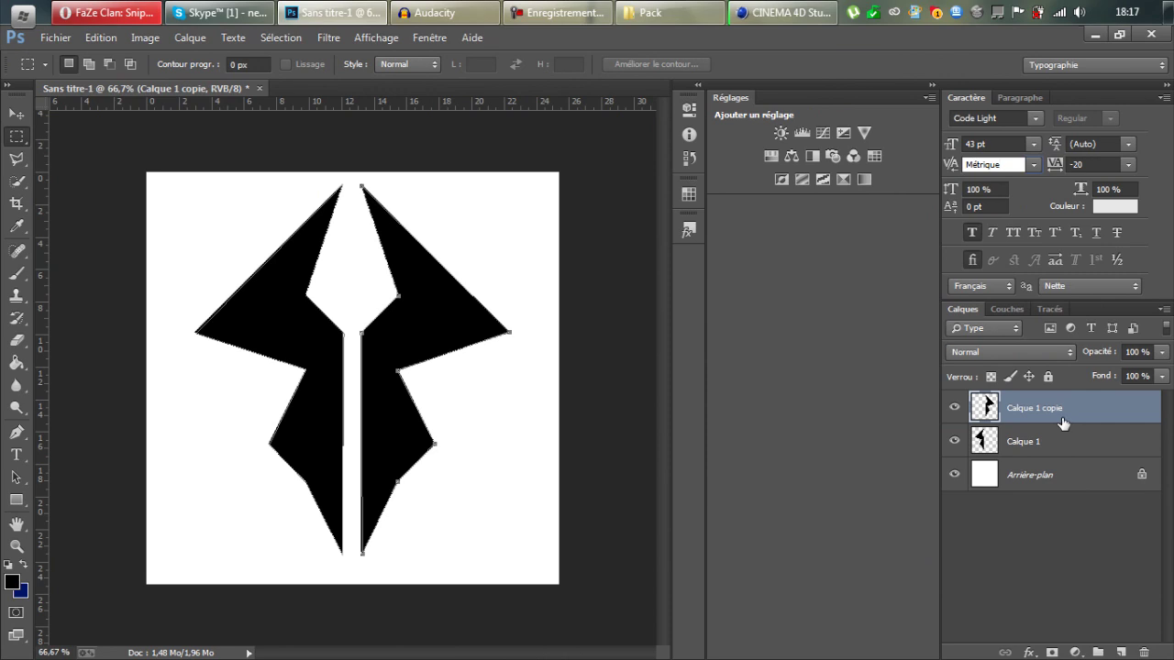
{"action": "left_click", "coordinate": [17, 432]}
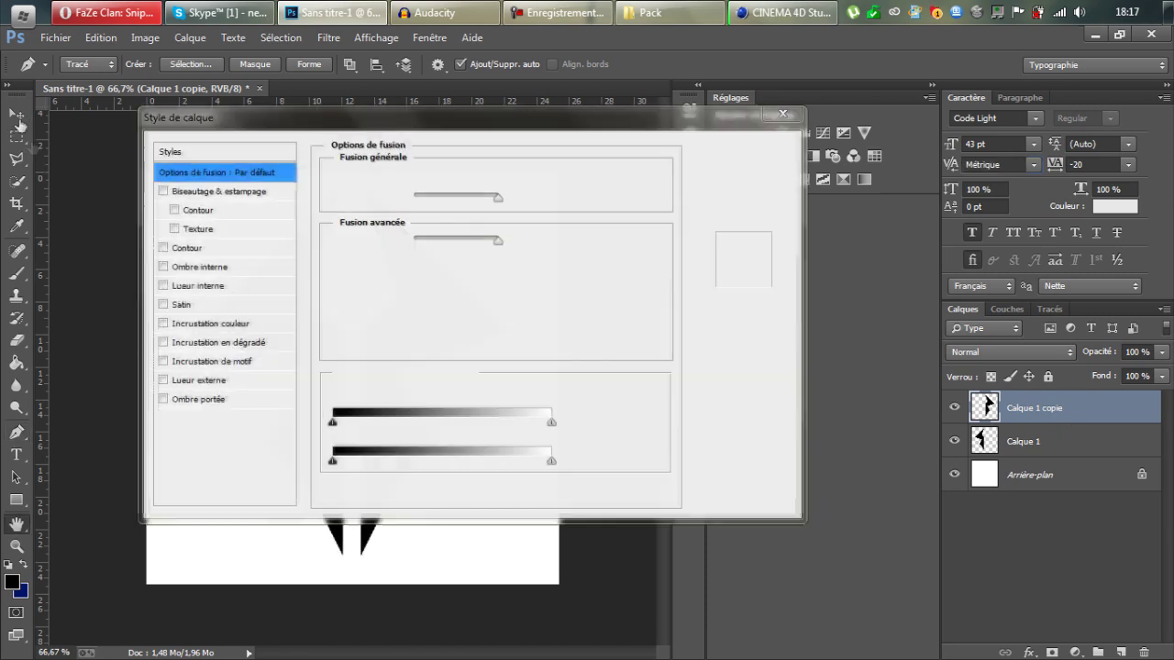
{"action": "key", "text": "Return"}
{"action": "left_click", "coordinate": [726, 171]}
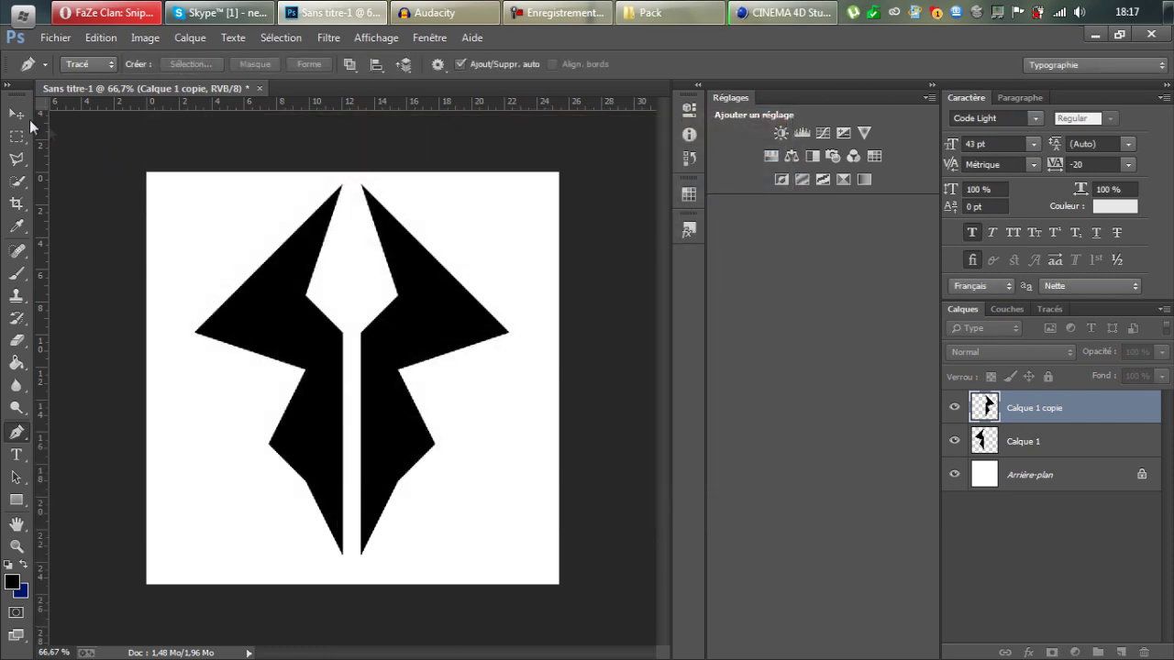
{"action": "left_click", "coordinate": [18, 116]}
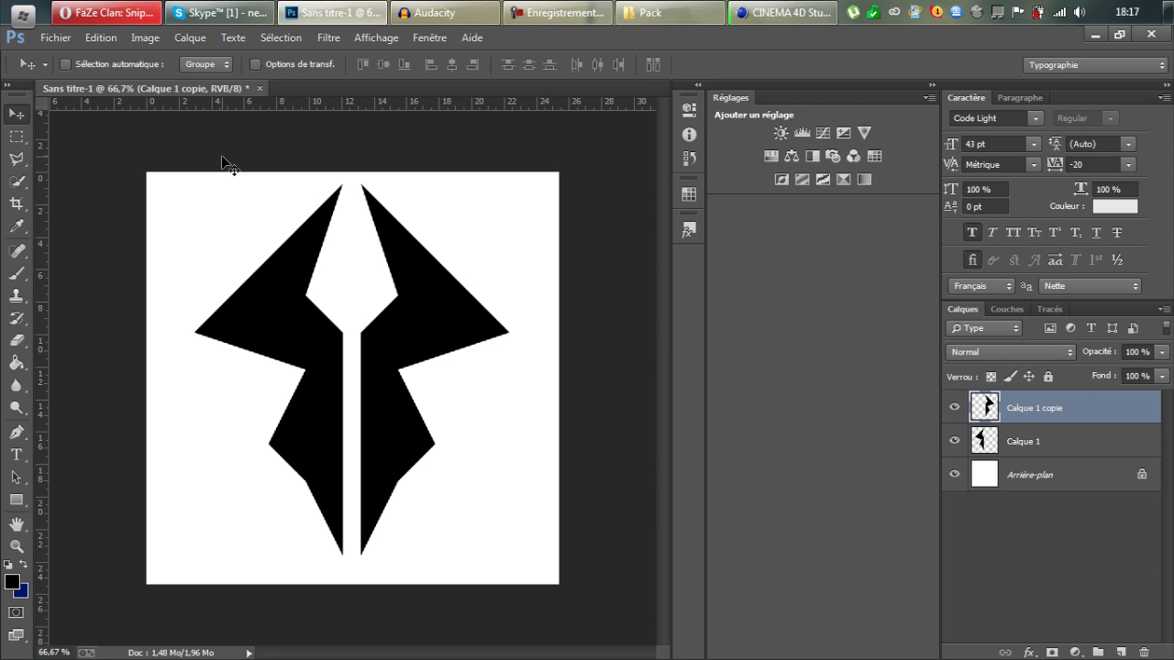
- Delete both logo half layers, Calque 1 and Calque 1 copie, leaving only the background layer
{"action": "left_click", "coordinate": [1046, 433]}
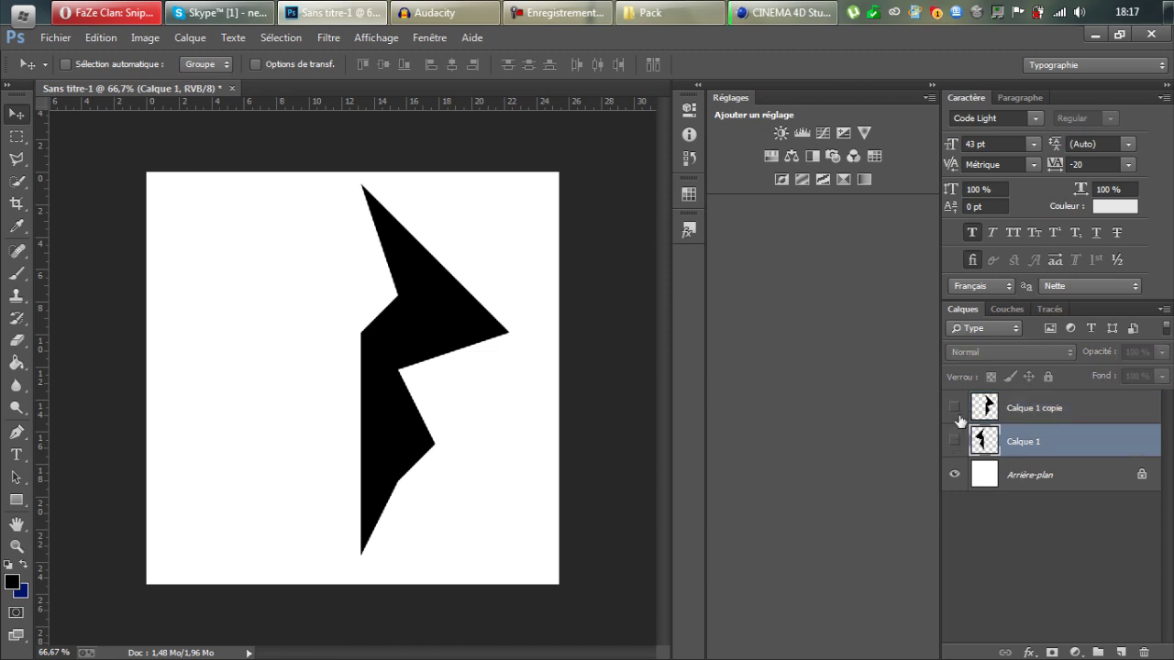
{"action": "left_click", "coordinate": [1045, 410]}
{"action": "key", "text": "Delete"}
{"action": "key", "text": "Delete"}
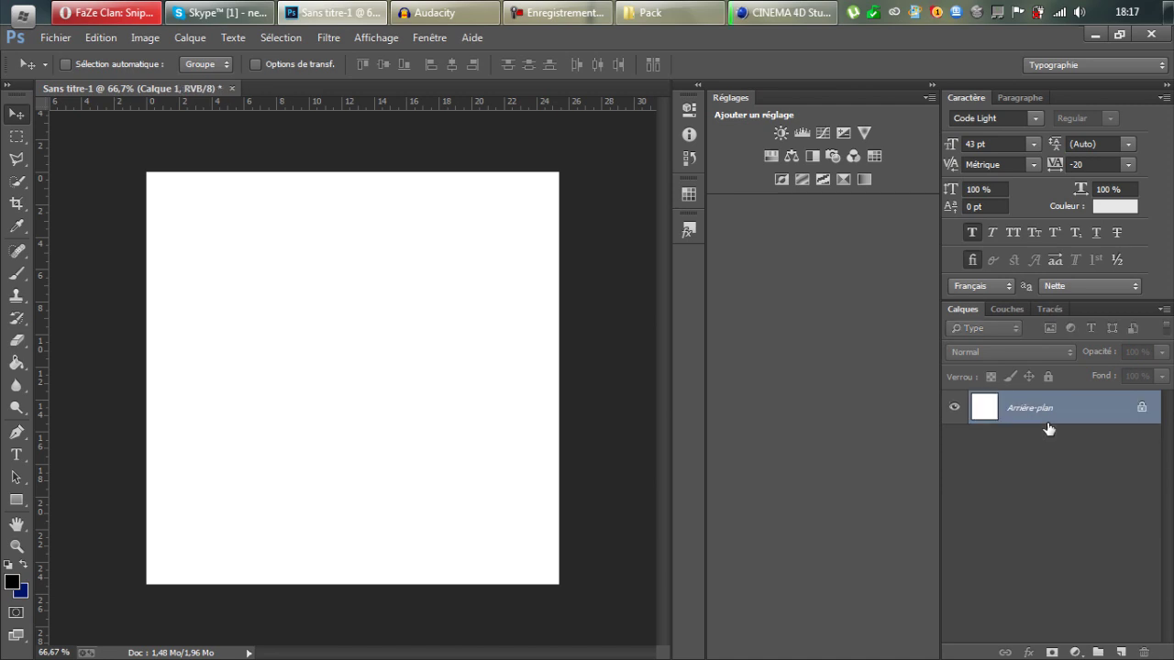
- Set the foreground colour to near-black 0b0b0b and fill the background layer with it
{"action": "left_click", "coordinate": [15, 363]}
{"action": "left_click", "coordinate": [13, 583]}
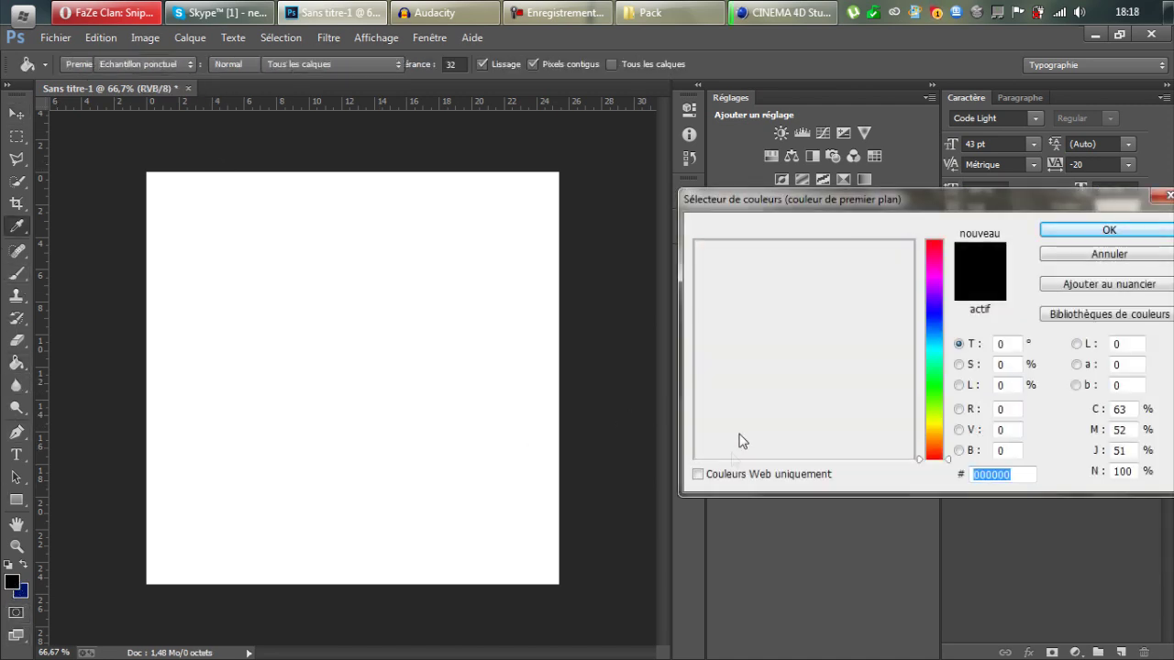
{"action": "left_click", "coordinate": [692, 449]}
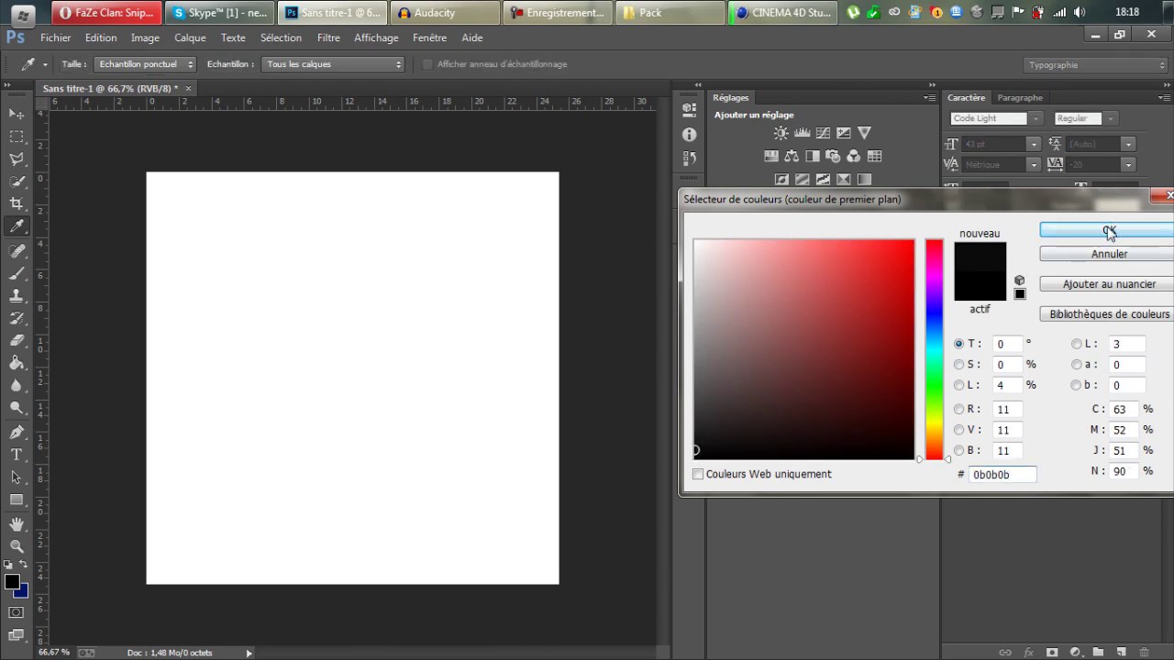
{"action": "left_click", "coordinate": [1109, 231]}
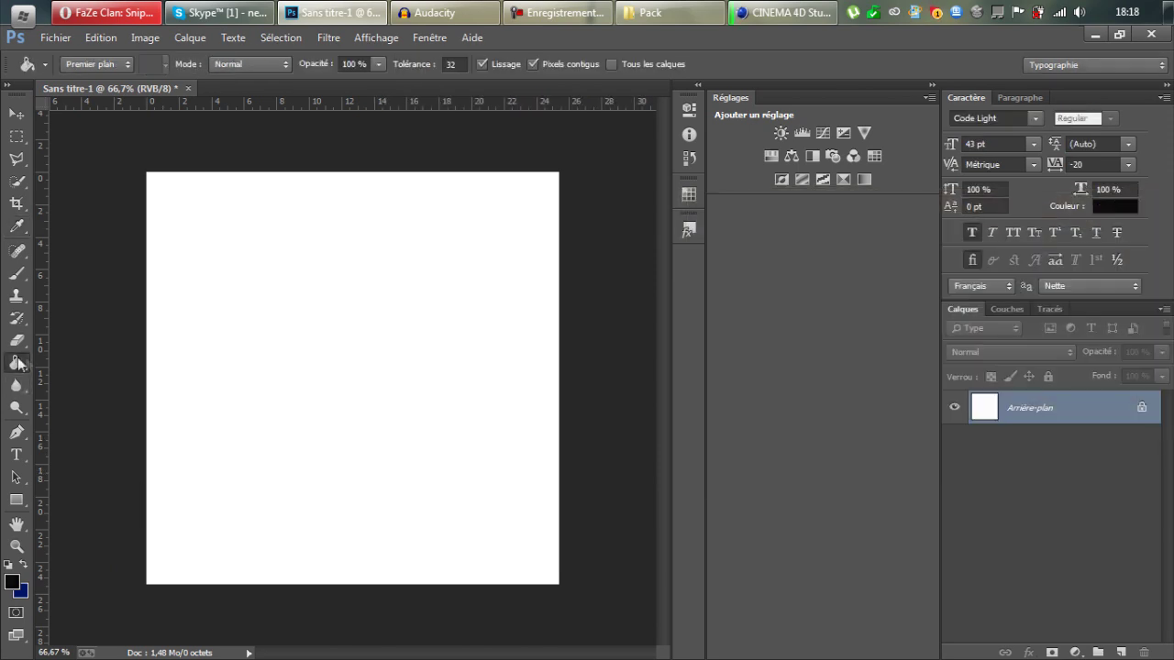
{"action": "left_click", "coordinate": [224, 398]}
{"action": "left_click", "coordinate": [16, 114]}
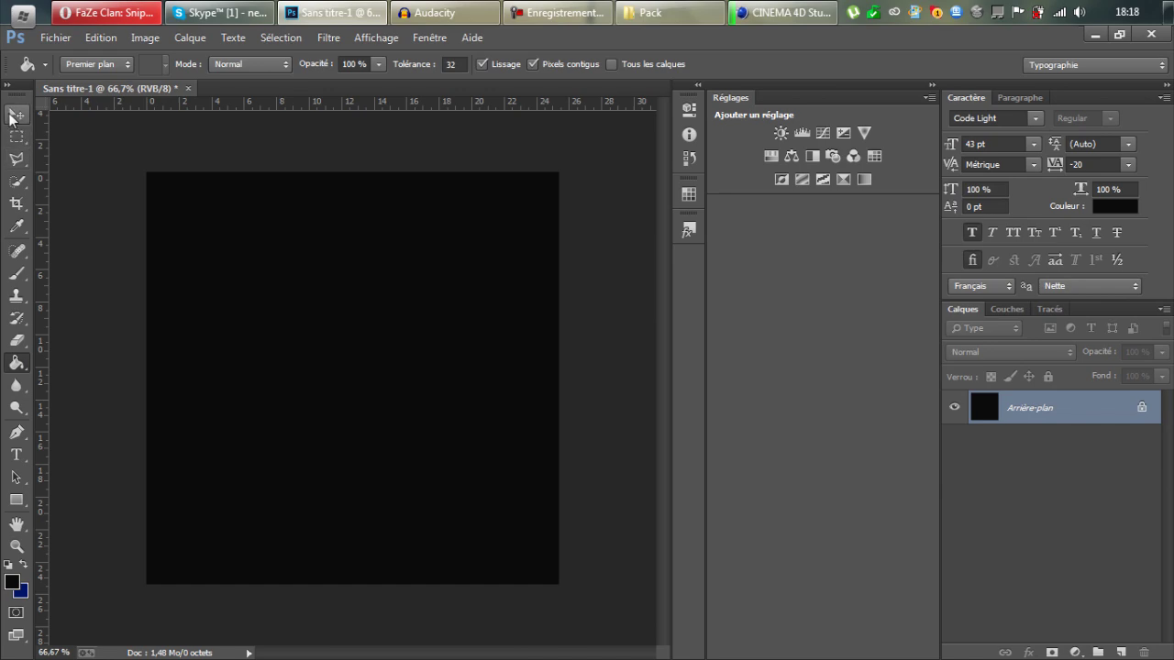
- Switch to the Pack folder in Windows Explorer and look through its resource folders for background material
{"action": "left_click", "coordinate": [650, 11]}
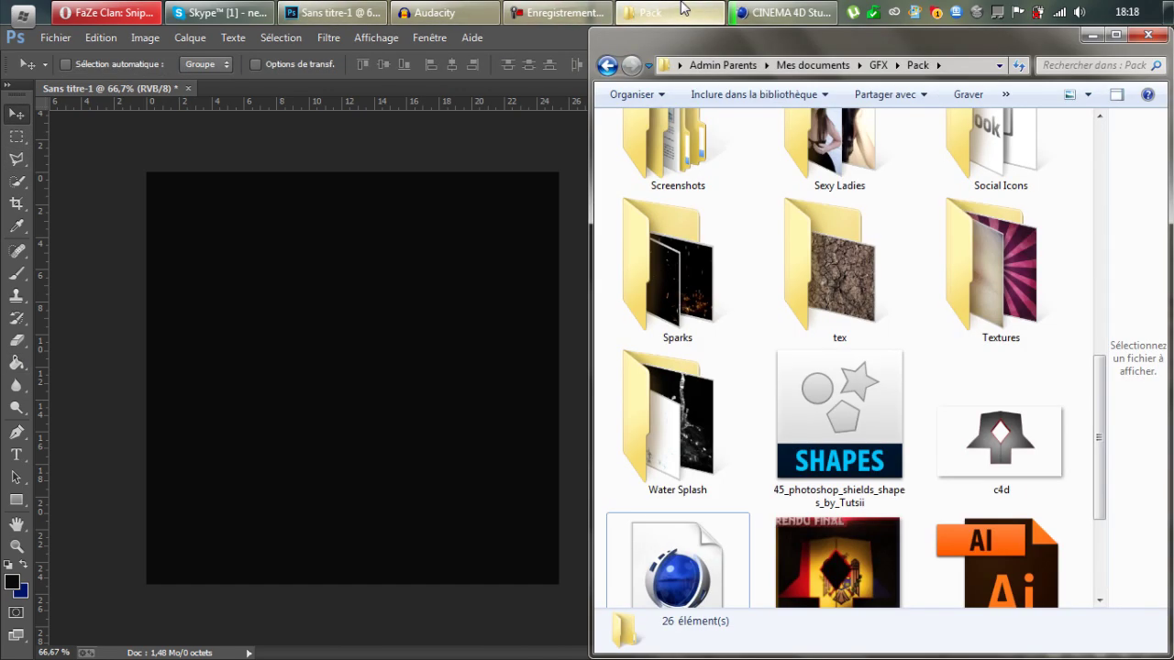
{"action": "scroll", "coordinate": [970, 422], "scroll_direction": "up", "scroll_amount": 7}
{"action": "scroll", "coordinate": [975, 430], "scroll_direction": "down", "scroll_amount": 3}
{"action": "scroll", "coordinate": [974, 441], "scroll_direction": "up", "scroll_amount": 3}
{"action": "scroll", "coordinate": [1005, 362], "scroll_direction": "down", "scroll_amount": 3}
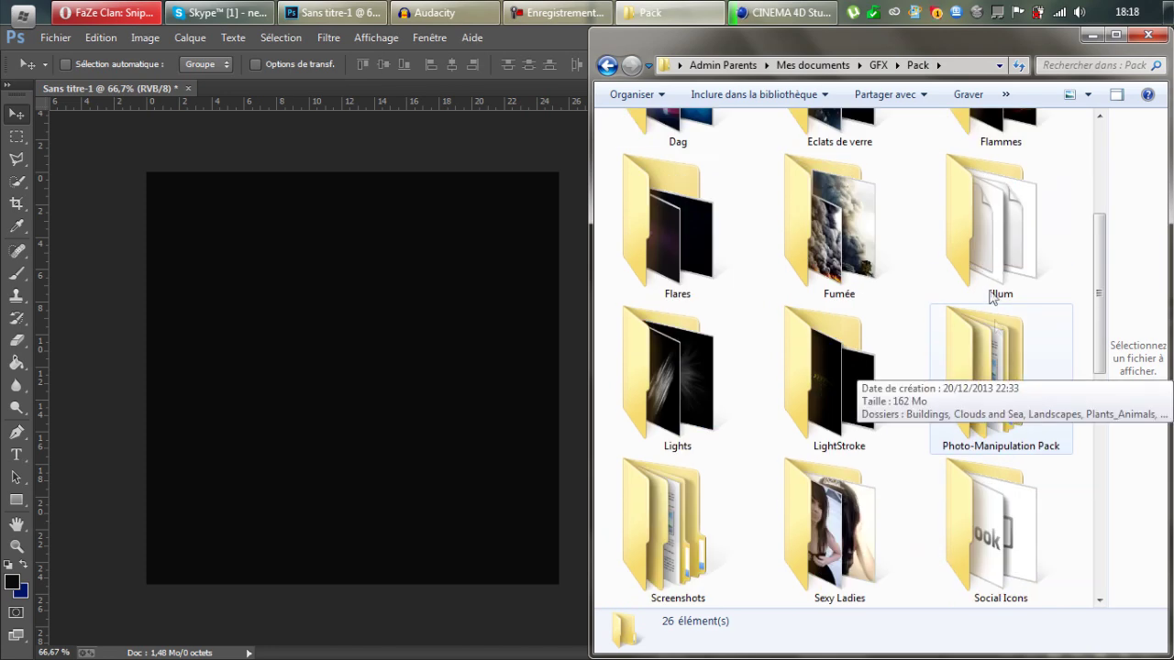
{"action": "scroll", "coordinate": [816, 380], "scroll_direction": "up", "scroll_amount": 3}
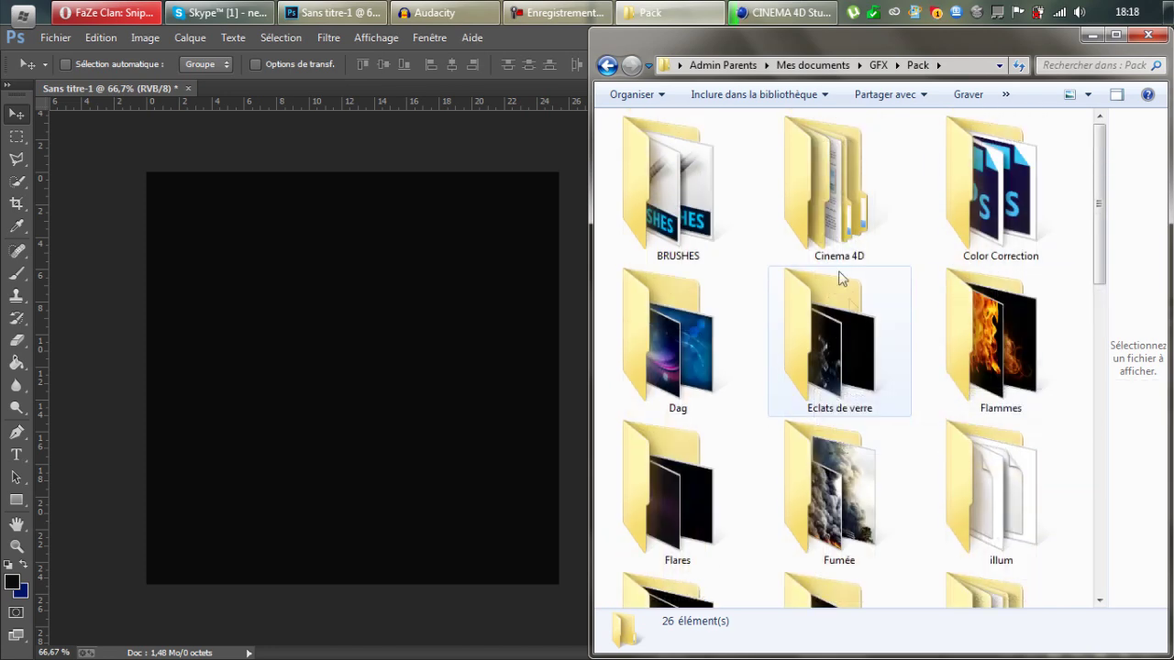
{"action": "scroll", "coordinate": [890, 417], "scroll_direction": "down", "scroll_amount": 6}
{"action": "scroll", "coordinate": [889, 417], "scroll_direction": "down", "scroll_amount": 3}
{"action": "scroll", "coordinate": [826, 385], "scroll_direction": "up", "scroll_amount": 3}
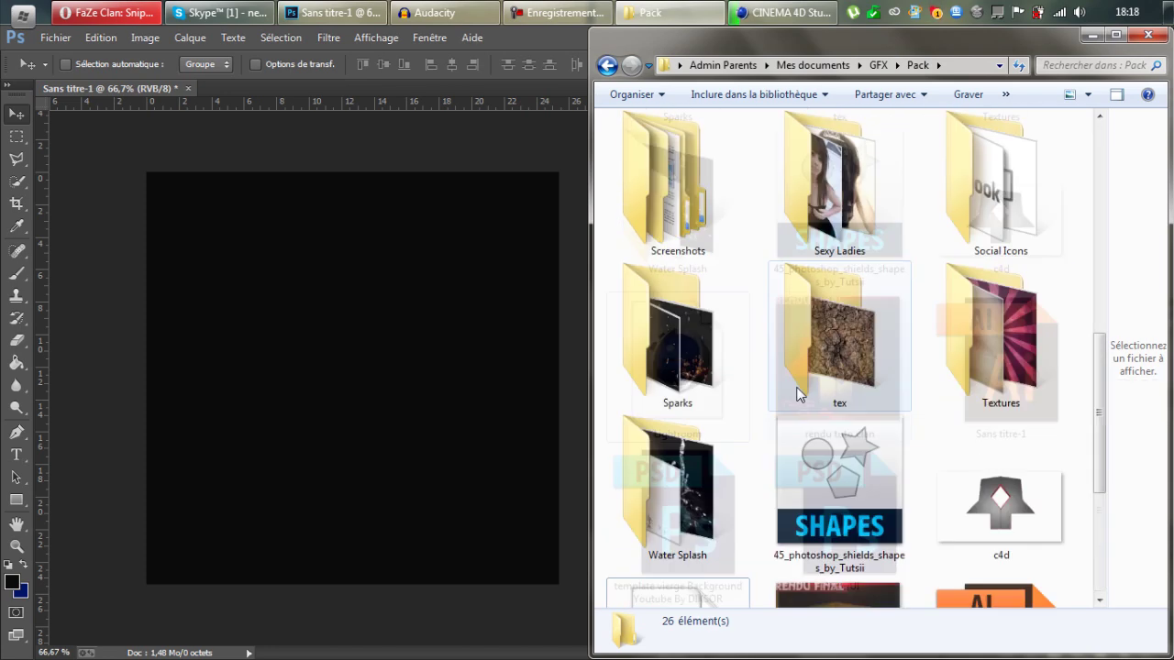
{"action": "scroll", "coordinate": [807, 303], "scroll_direction": "up", "scroll_amount": 3}
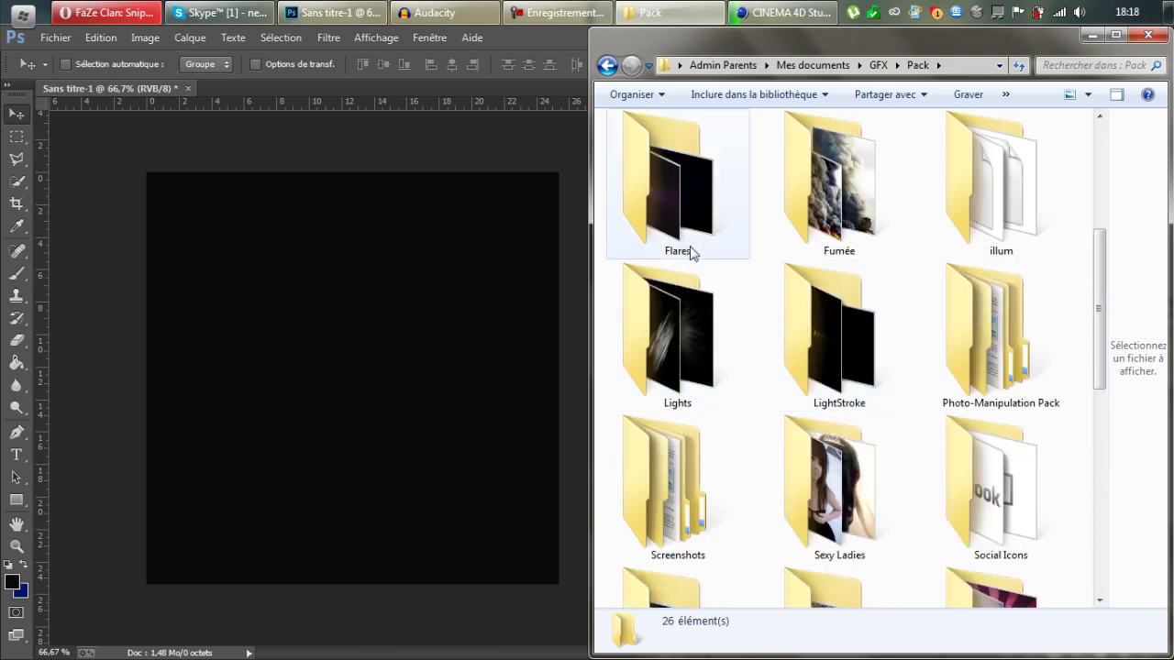
{"action": "scroll", "coordinate": [692, 257], "scroll_direction": "up", "scroll_amount": 3}
{"action": "scroll", "coordinate": [787, 183], "scroll_direction": "down", "scroll_amount": 6}
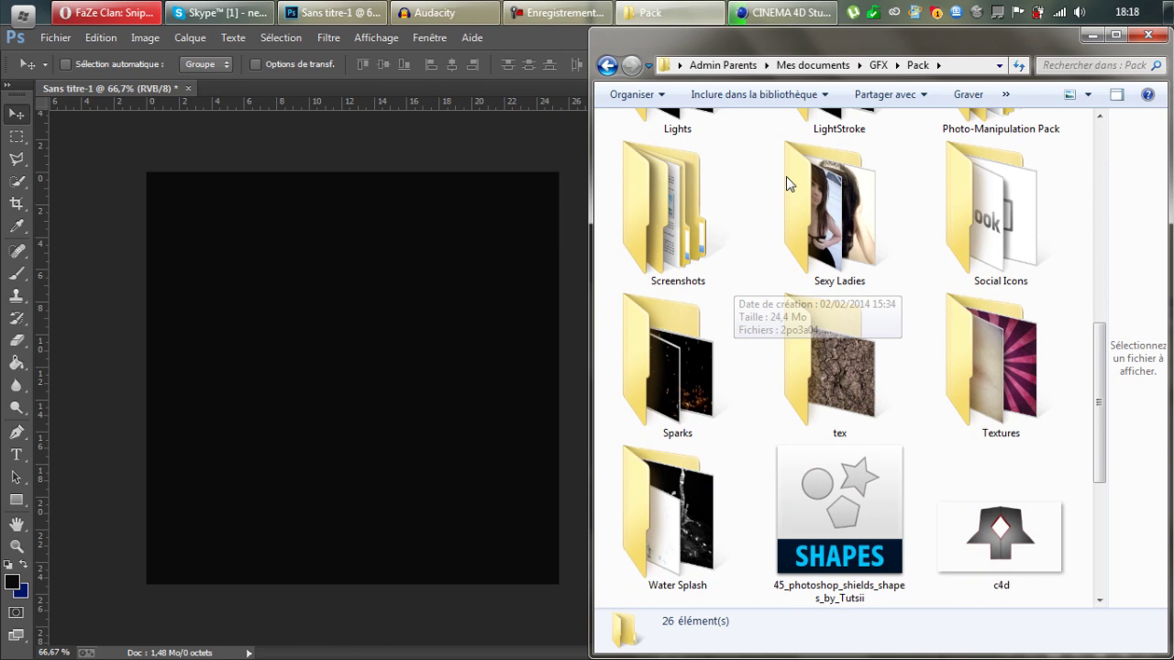
{"action": "left_click_drag", "start_coordinate": [826, 35], "coordinate": [710, 35]}
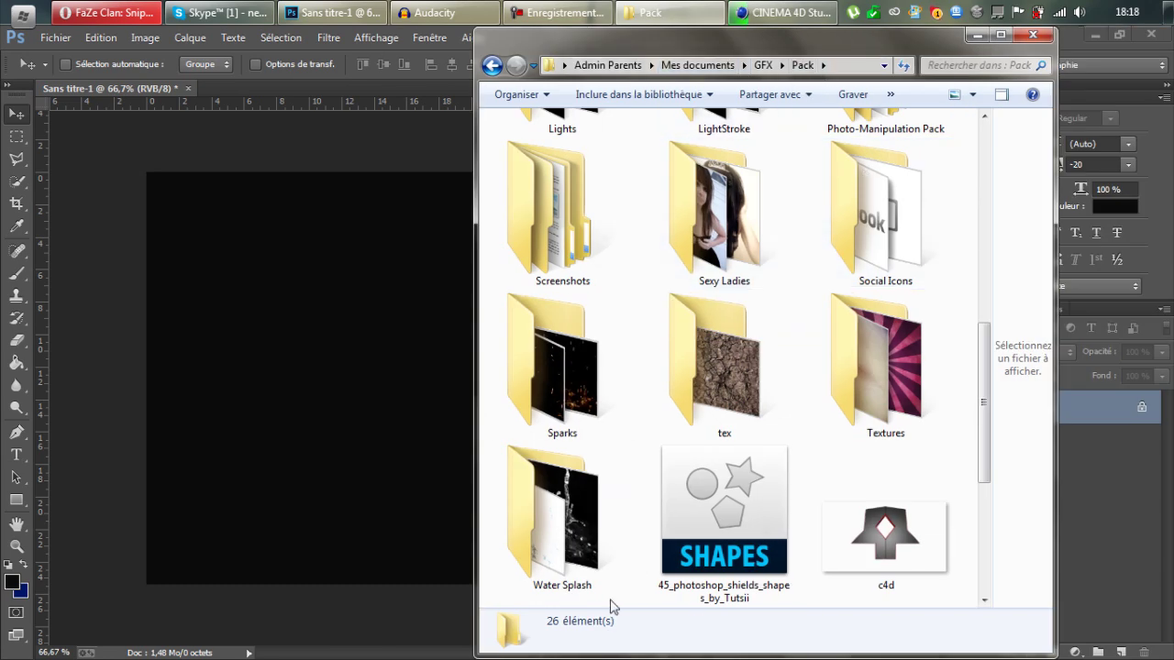
{"action": "scroll", "coordinate": [605, 421], "scroll_direction": "up", "scroll_amount": 10}
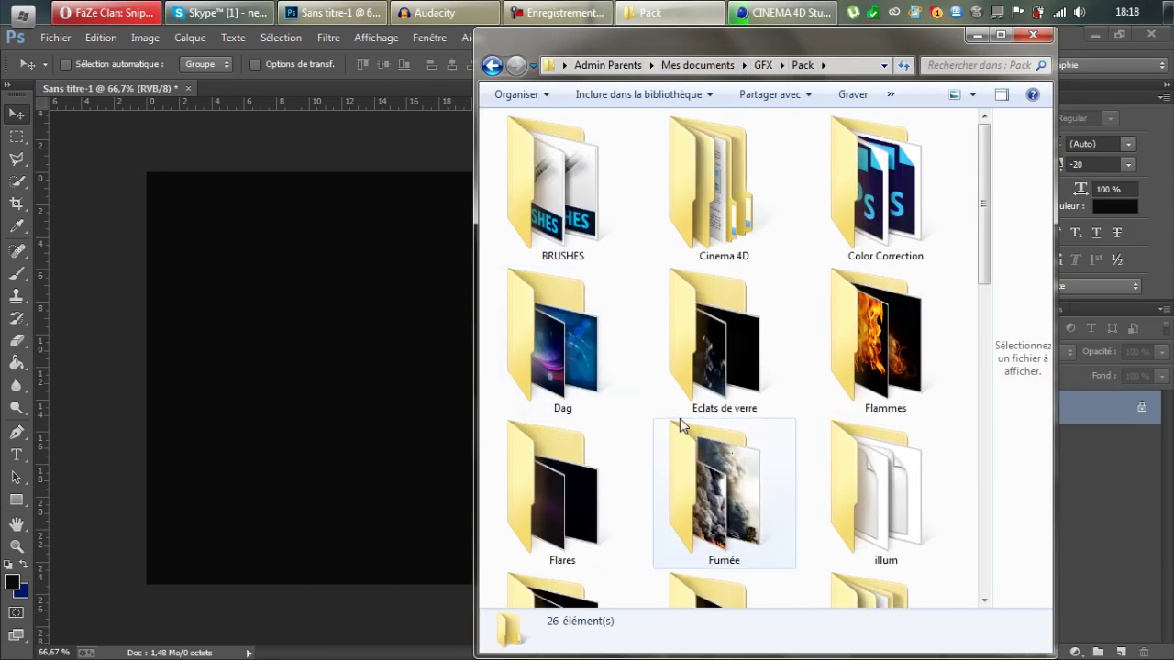
- Open the Landscapes folder of the Photo-Manipulation Pack and place the wallpaper_1920x1200_bamboo_sorcery image into the Photoshop document
{"action": "scroll", "coordinate": [930, 411], "scroll_direction": "down", "scroll_amount": 3}
{"action": "double_click", "coordinate": [887, 410]}
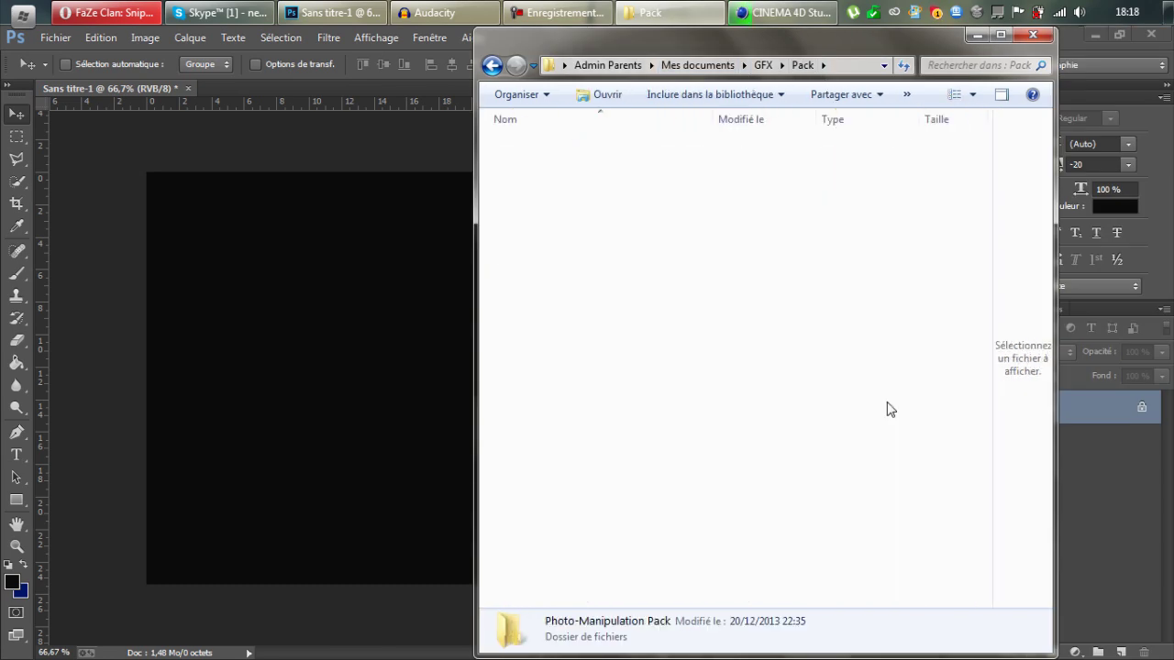
{"action": "double_click", "coordinate": [539, 181]}
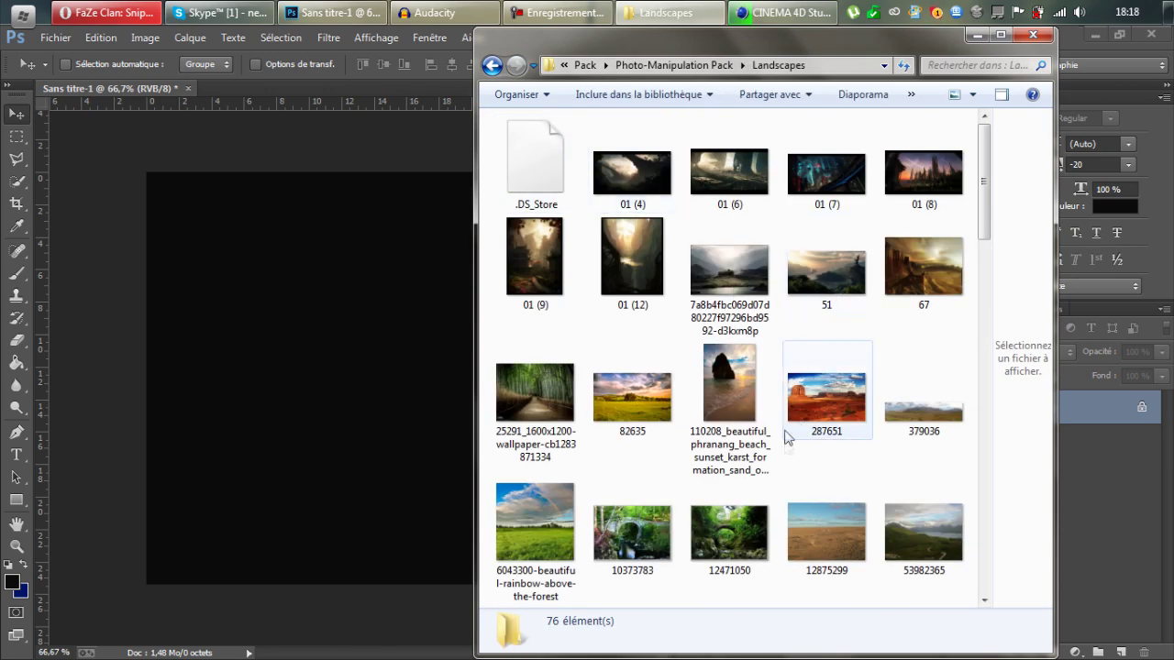
{"action": "scroll", "coordinate": [962, 450], "scroll_direction": "down", "scroll_amount": 10}
{"action": "left_click_drag", "start_coordinate": [983, 358], "coordinate": [983, 526]}
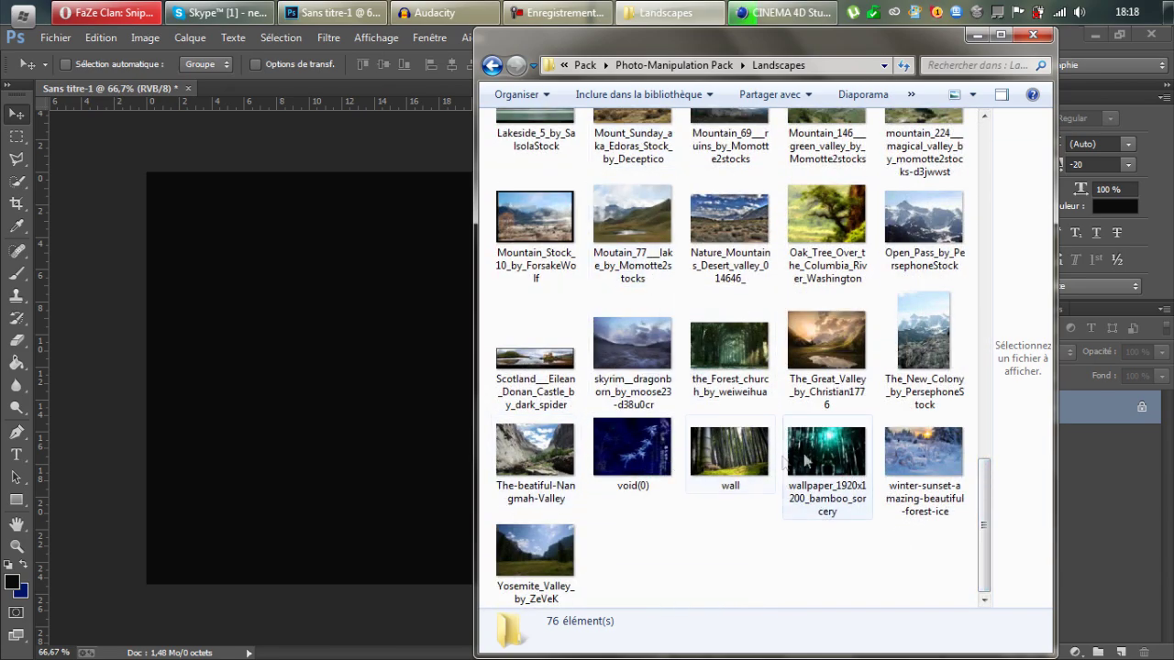
{"action": "left_click_drag", "start_coordinate": [832, 458], "coordinate": [354, 392]}
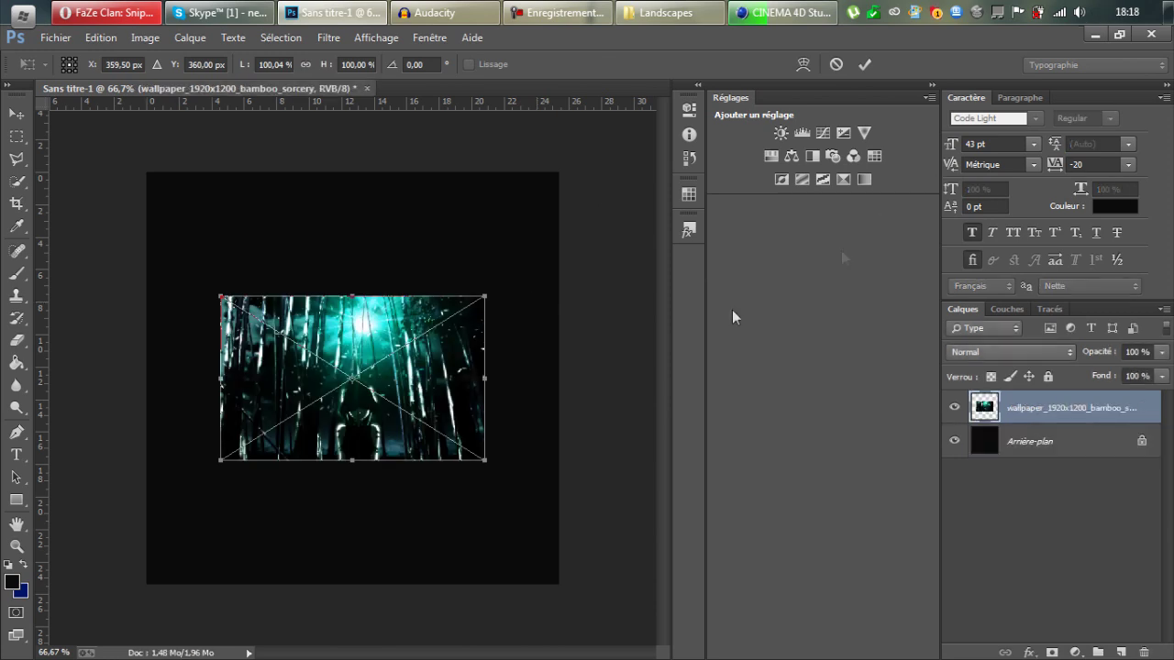
- Enlarge the placed bamboo wallpaper to about 250% so it covers the whole canvas, commit the transformation and rasterize its layer
{"action": "left_click_drag", "start_coordinate": [483, 298], "coordinate": [917, 52]}
{"action": "left_click_drag", "start_coordinate": [394, 367], "coordinate": [261, 456]}
{"action": "left_click_drag", "start_coordinate": [275, 457], "coordinate": [287, 437]}
{"action": "key", "text": "Return"}
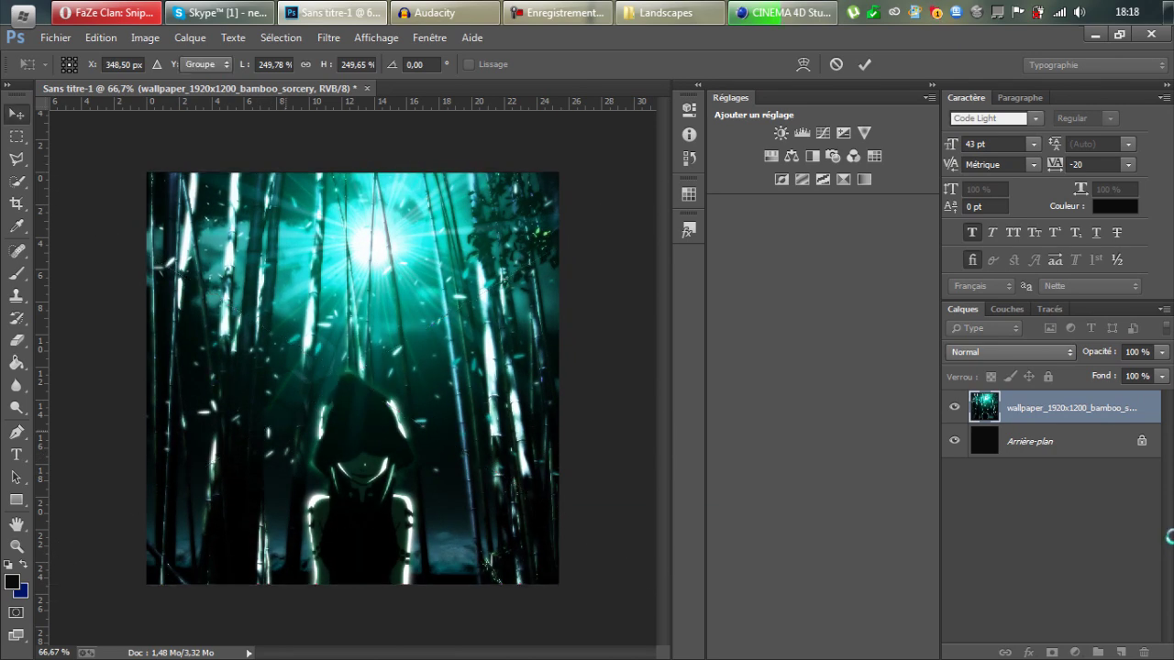
{"action": "right_click", "coordinate": [1107, 423]}
{"action": "left_click", "coordinate": [932, 290]}
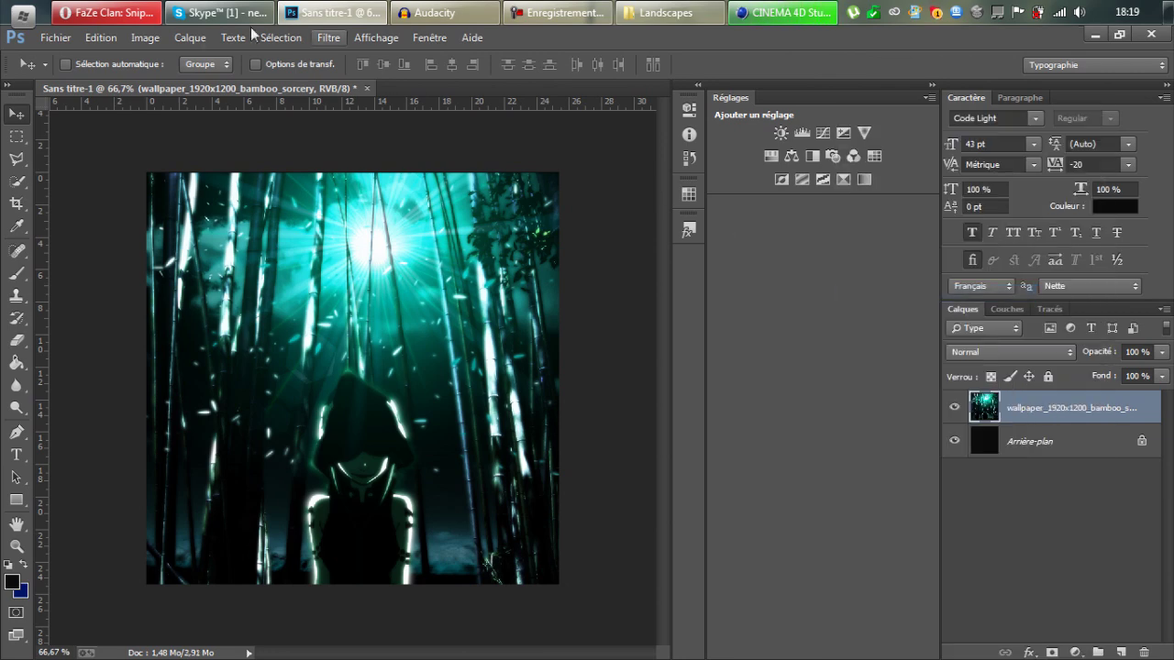
- Convert the bamboo wallpaper layer to black and white and lower its opacity to 4%
{"action": "left_click", "coordinate": [109, 43]}
{"action": "left_click", "coordinate": [101, 43]}
{"action": "left_click", "coordinate": [138, 37]}
{"action": "mouse_move", "coordinate": [197, 83]}
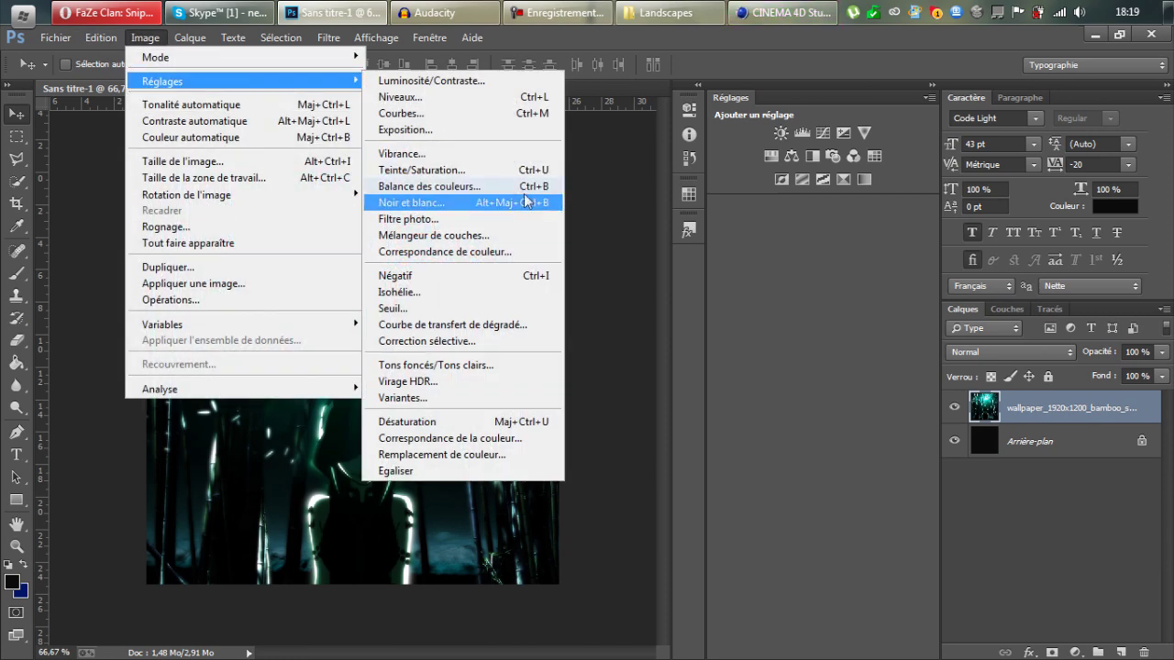
{"action": "left_click", "coordinate": [487, 198]}
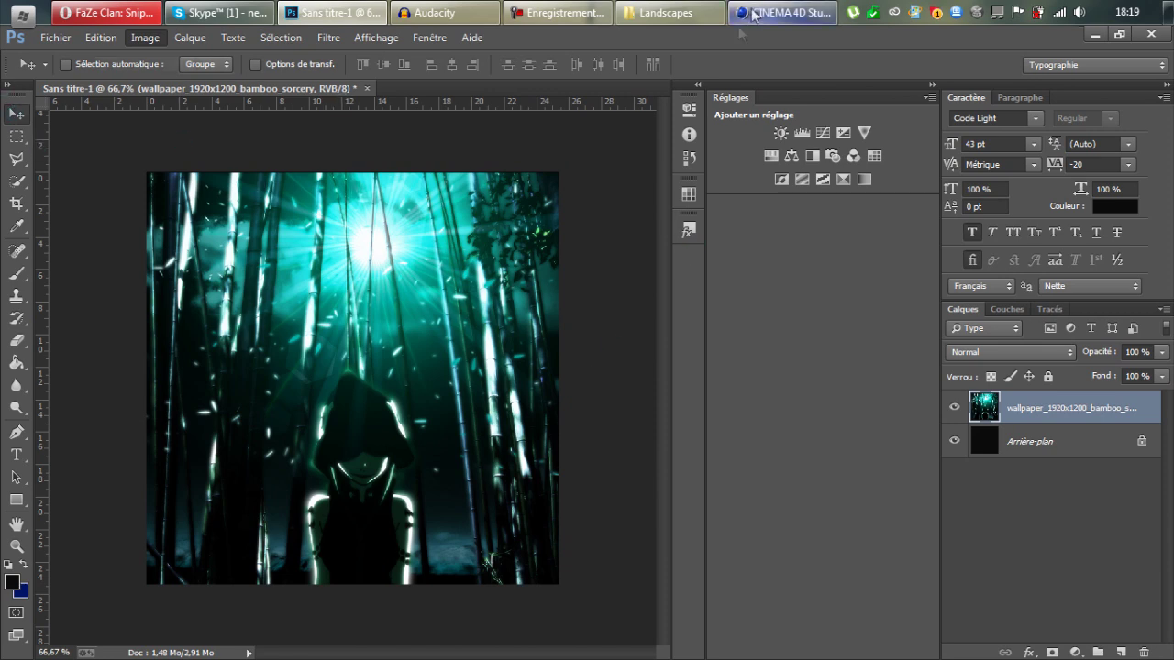
{"action": "left_click", "coordinate": [716, 104]}
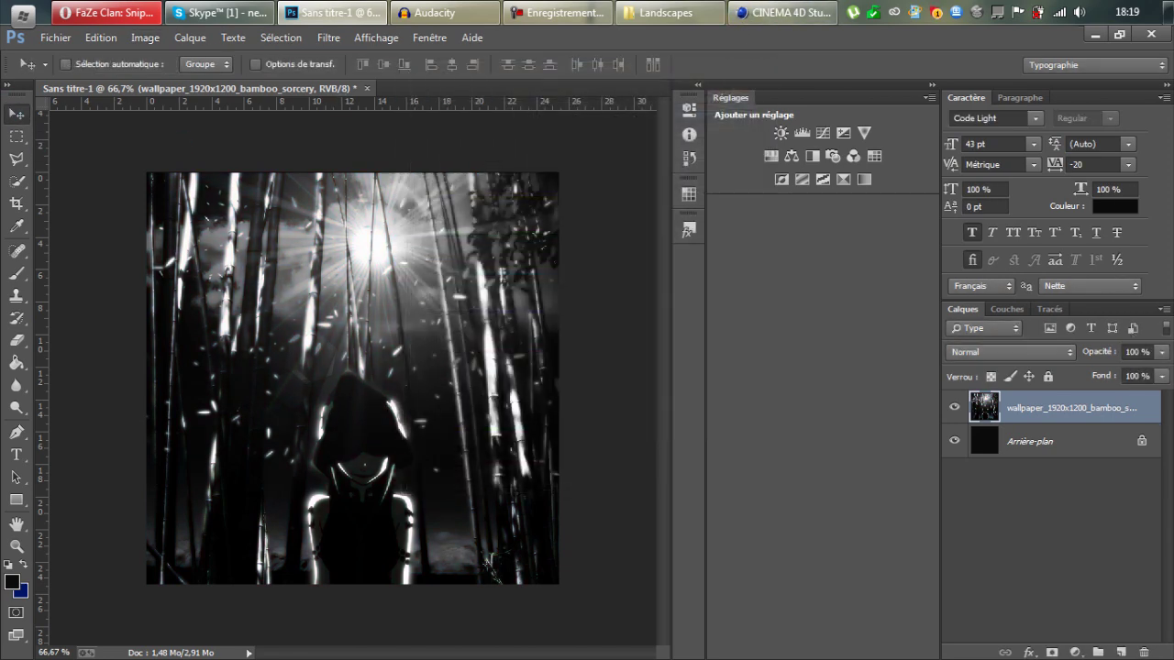
{"action": "left_click_drag", "start_coordinate": [1101, 357], "coordinate": [1006, 365]}
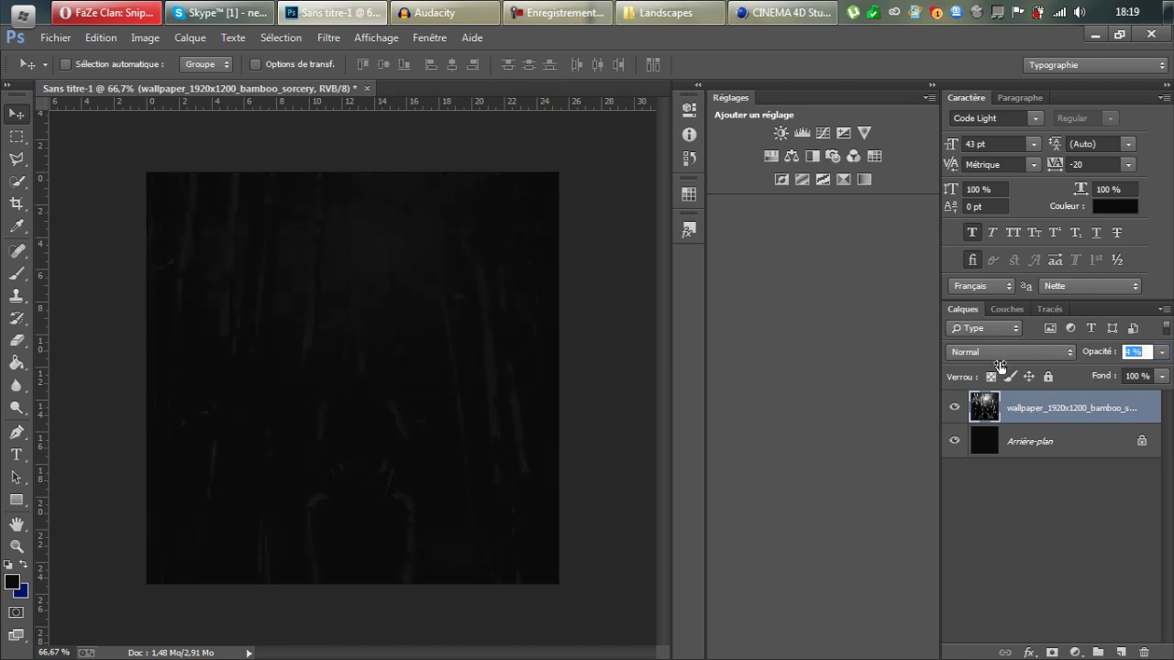
{"action": "left_click_drag", "start_coordinate": [173, 196], "coordinate": [312, 276]}
- Minimize Photoshop and show the icons on the Windows desktop
{"action": "left_click", "coordinate": [1097, 34]}
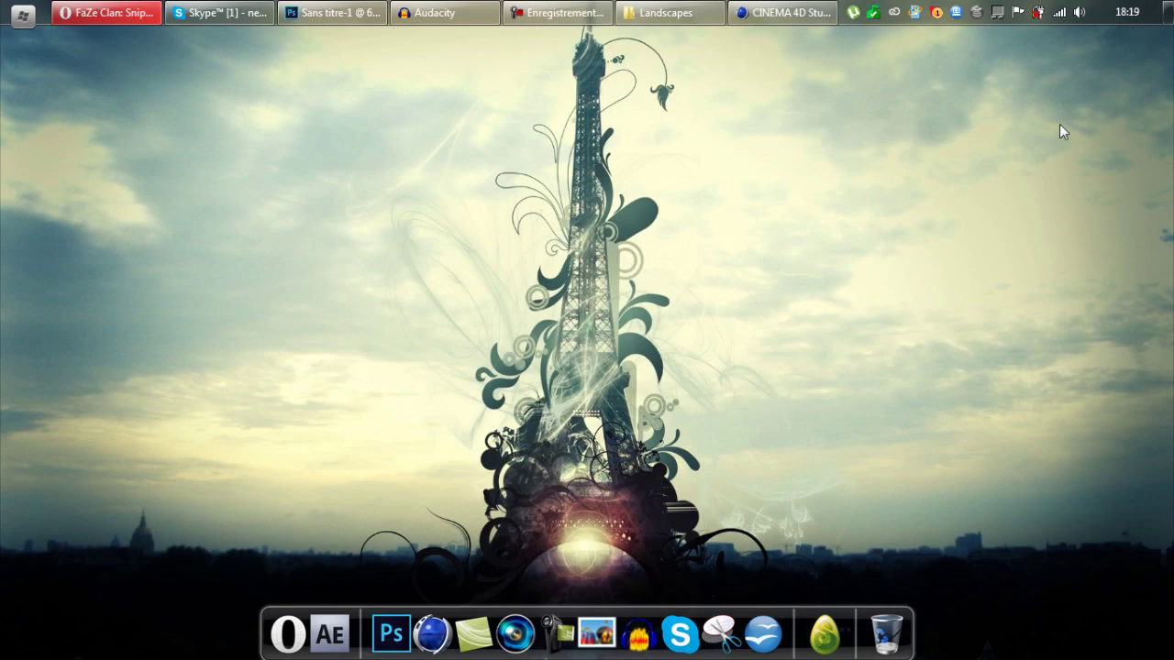
{"action": "right_click", "coordinate": [130, 255]}
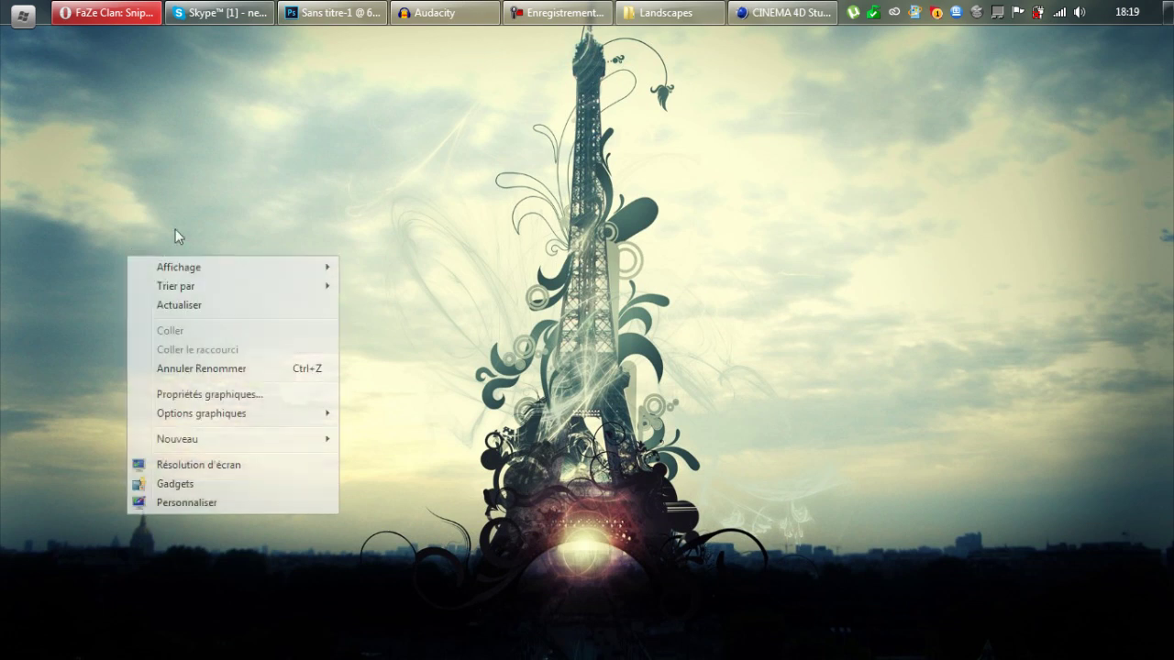
{"action": "mouse_move", "coordinate": [225, 268]}
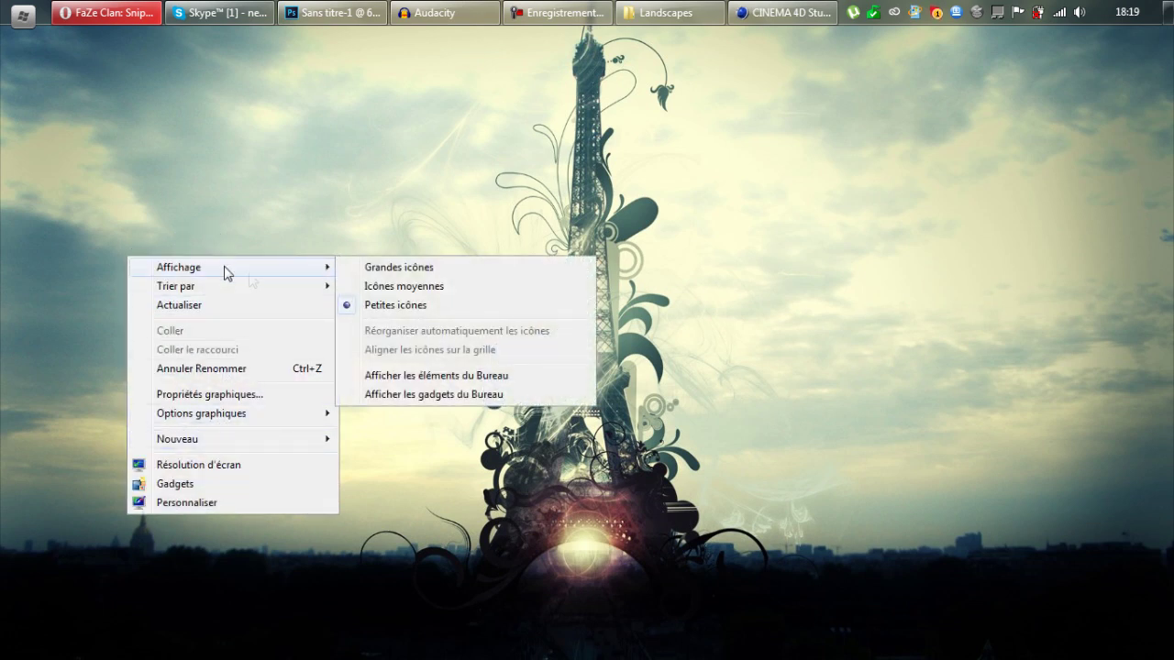
{"action": "left_click", "coordinate": [465, 381]}
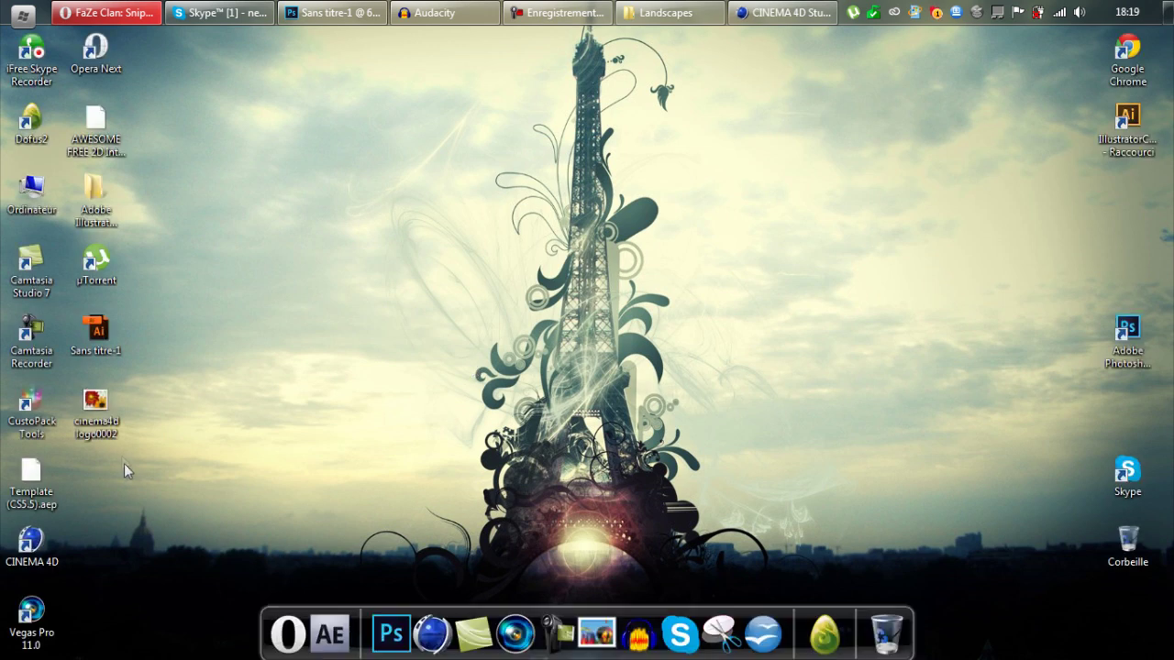
- Place the cinema4d logo0002 render from the desktop into the Photoshop document, enlarge it to nearly fill the canvas height and centre it
{"action": "left_click_drag", "start_coordinate": [104, 427], "coordinate": [270, 309]}
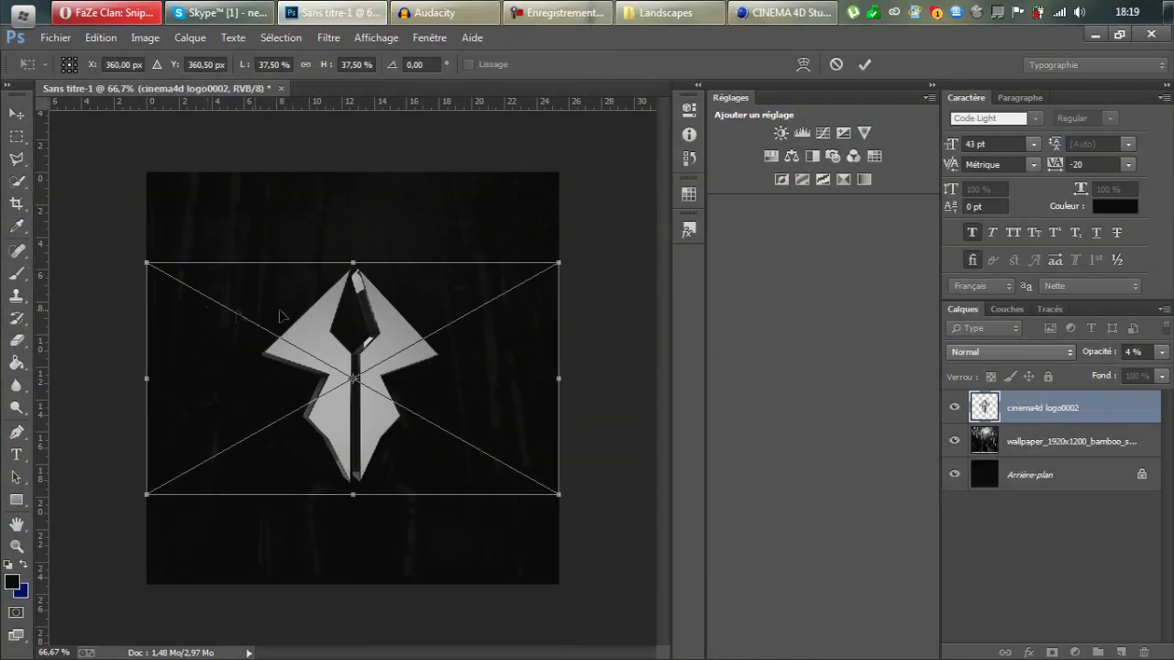
{"action": "left_click_drag", "start_coordinate": [556, 266], "coordinate": [399, 342], "text": "shift"}
{"action": "key", "text": "Return"}
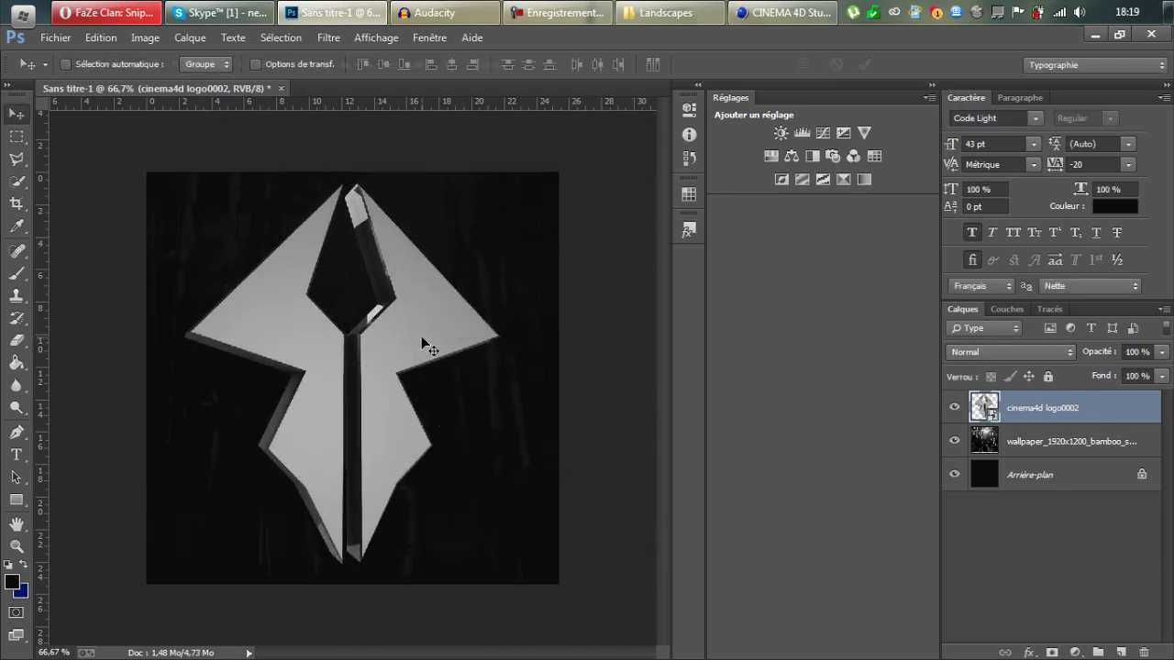
{"action": "left_click_drag", "start_coordinate": [368, 441], "coordinate": [415, 441]}
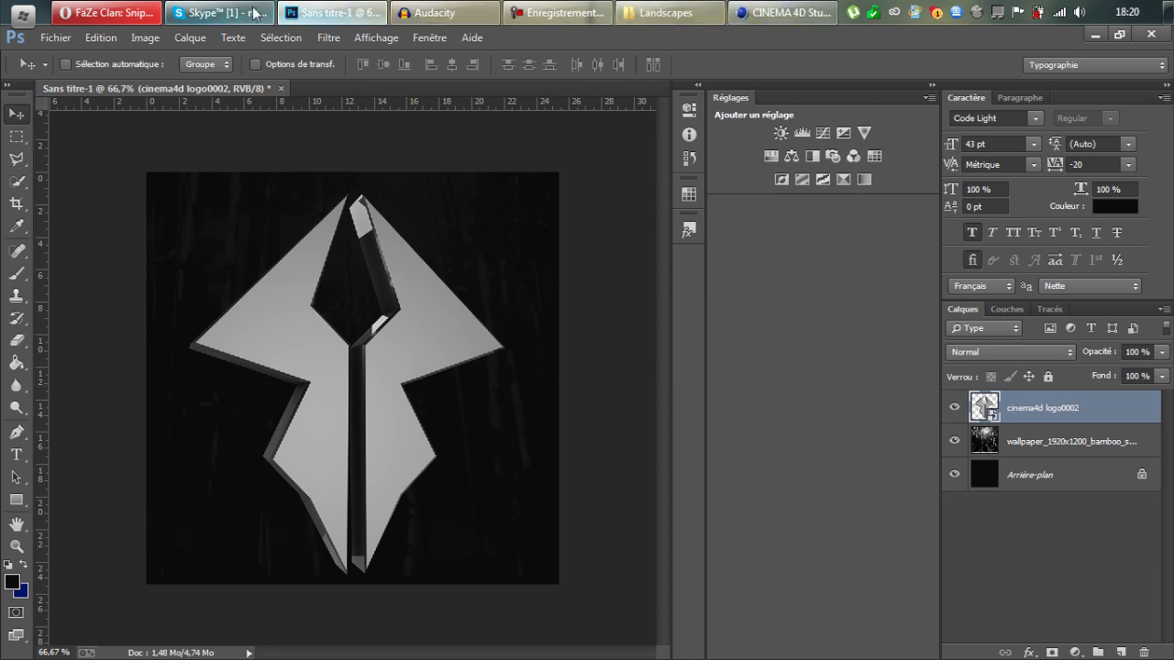
- Switch to the Opera browser and examine the member logos on the FaZe Clan YouTube channel page
{"action": "left_click", "coordinate": [138, 11]}
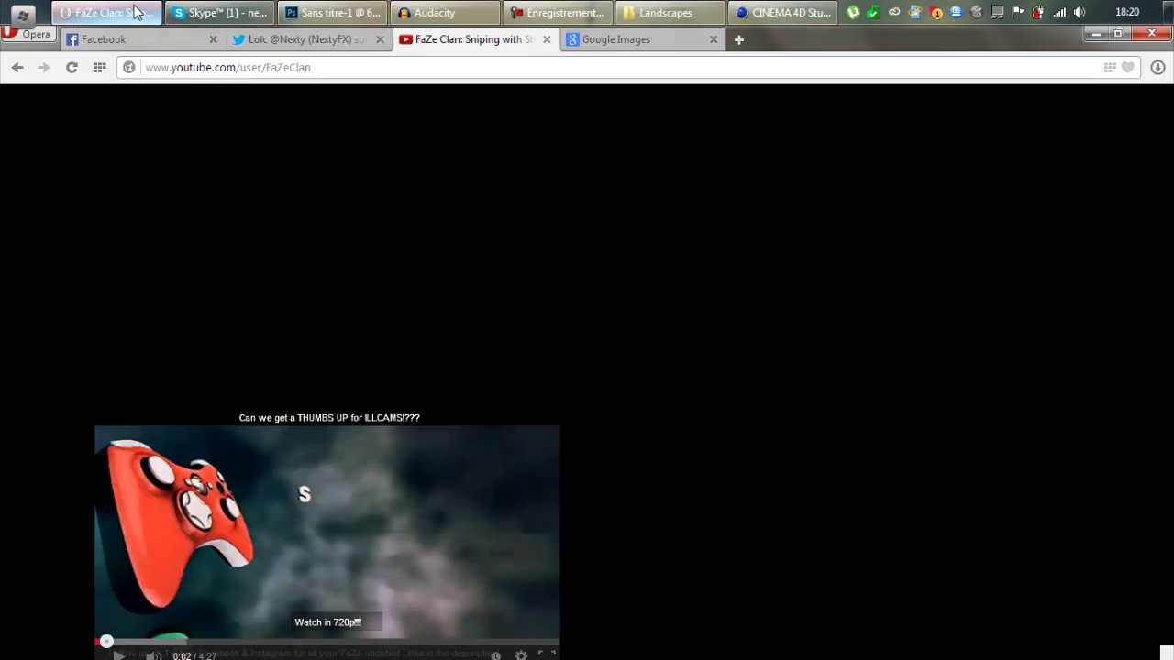
{"action": "scroll", "coordinate": [1147, 415], "scroll_direction": "down", "scroll_amount": 5}
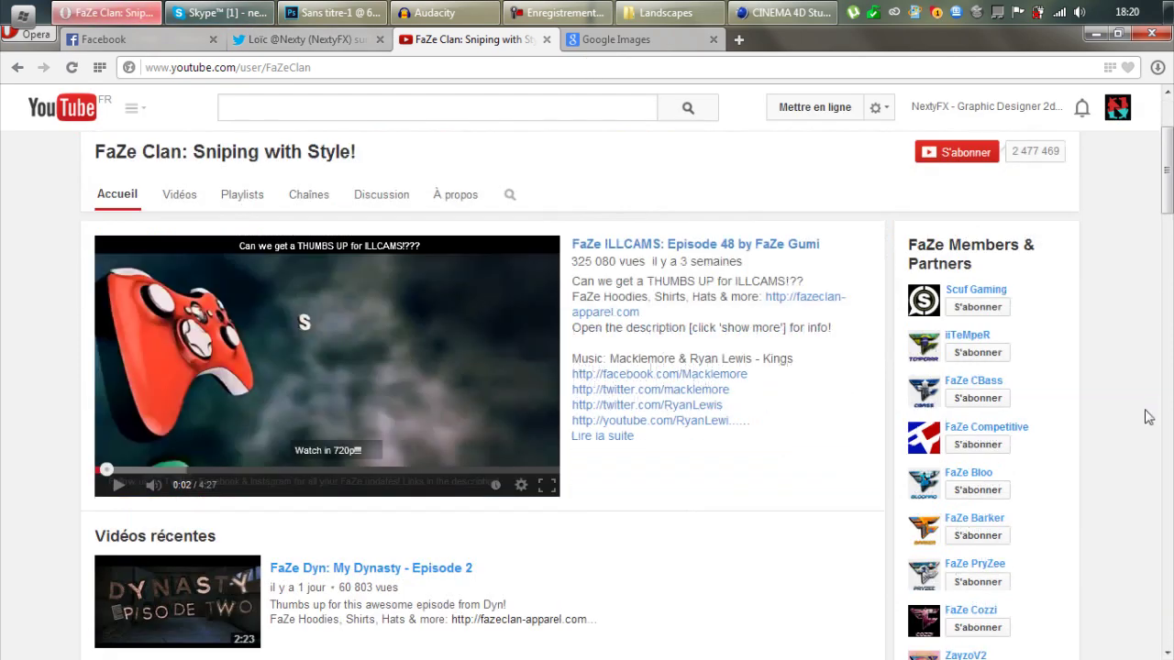
{"action": "scroll", "coordinate": [1147, 417], "scroll_direction": "up", "scroll_amount": 2}
{"action": "scroll", "coordinate": [1146, 416], "scroll_direction": "down", "scroll_amount": 3}
{"action": "scroll", "coordinate": [1146, 413], "scroll_direction": "up", "scroll_amount": 4}
{"action": "scroll", "coordinate": [1146, 408], "scroll_direction": "down", "scroll_amount": 4}
{"action": "scroll", "coordinate": [1146, 407], "scroll_direction": "up", "scroll_amount": 4}
- Search Google Images for "drapeau moldavie"
{"action": "key", "text": "ctrl+Tab"}
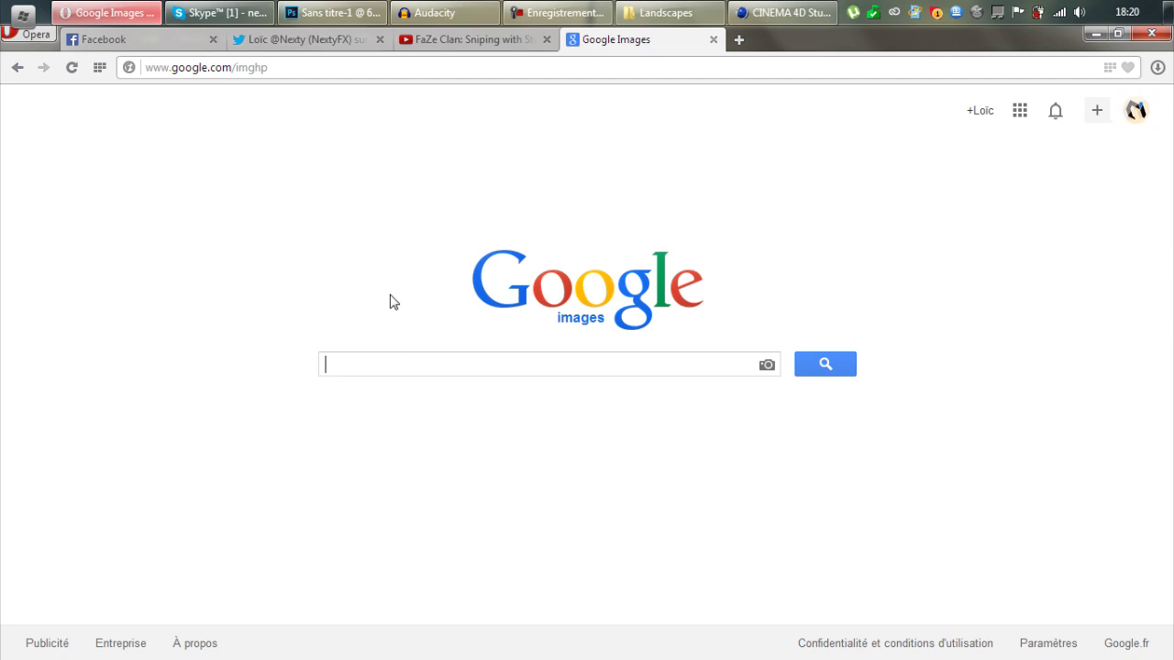
{"action": "type", "text": "eau "}
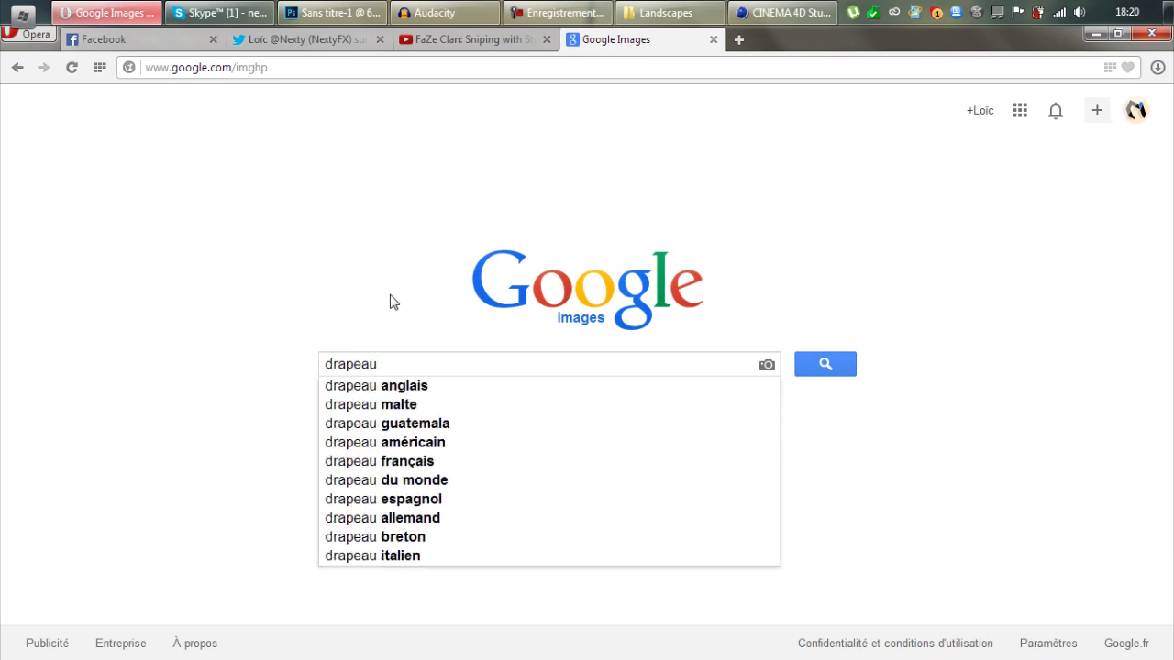
{"action": "type", "text": "m"}
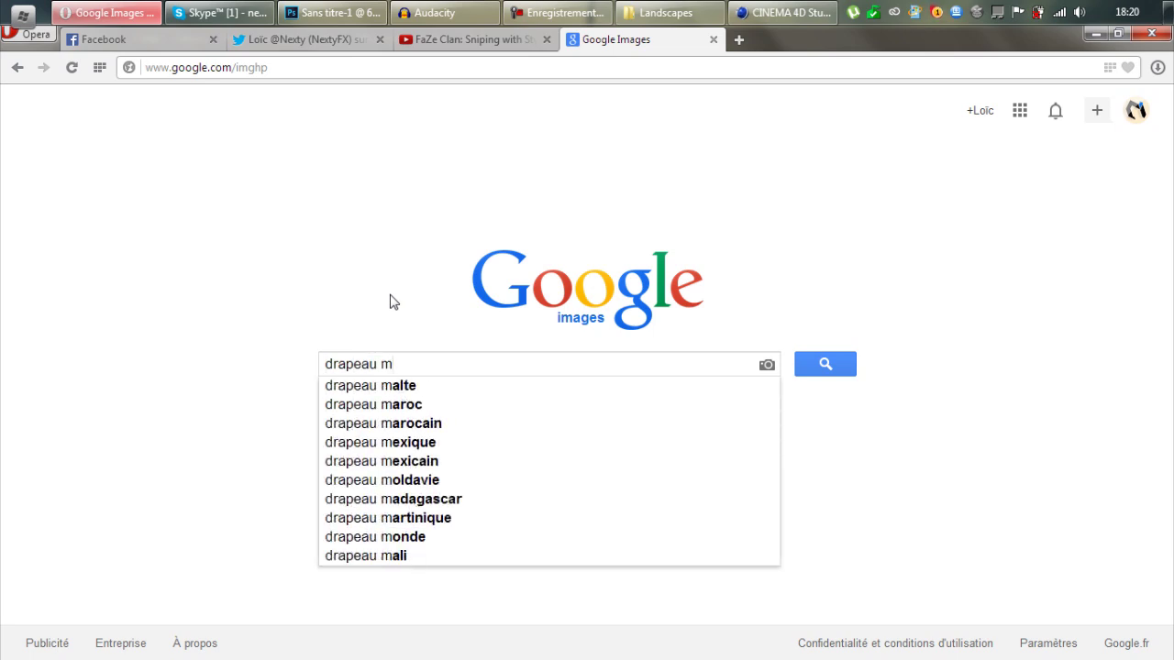
{"action": "type", "text": "olda"}
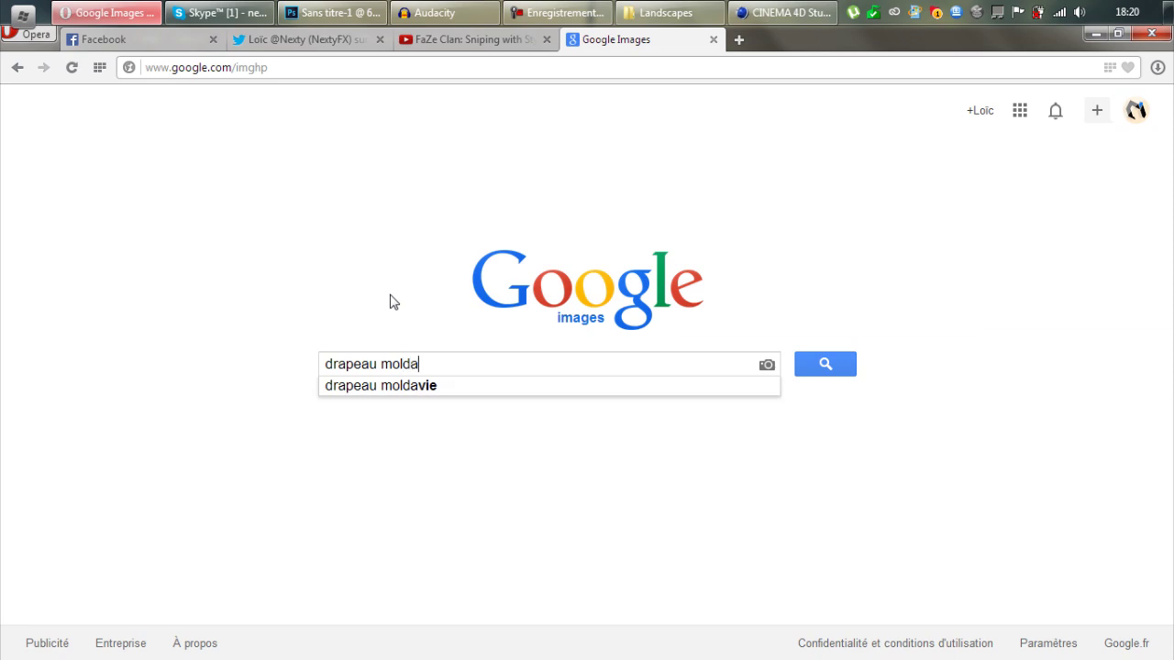
{"action": "type", "text": "vie"}
{"action": "key", "text": "Return"}
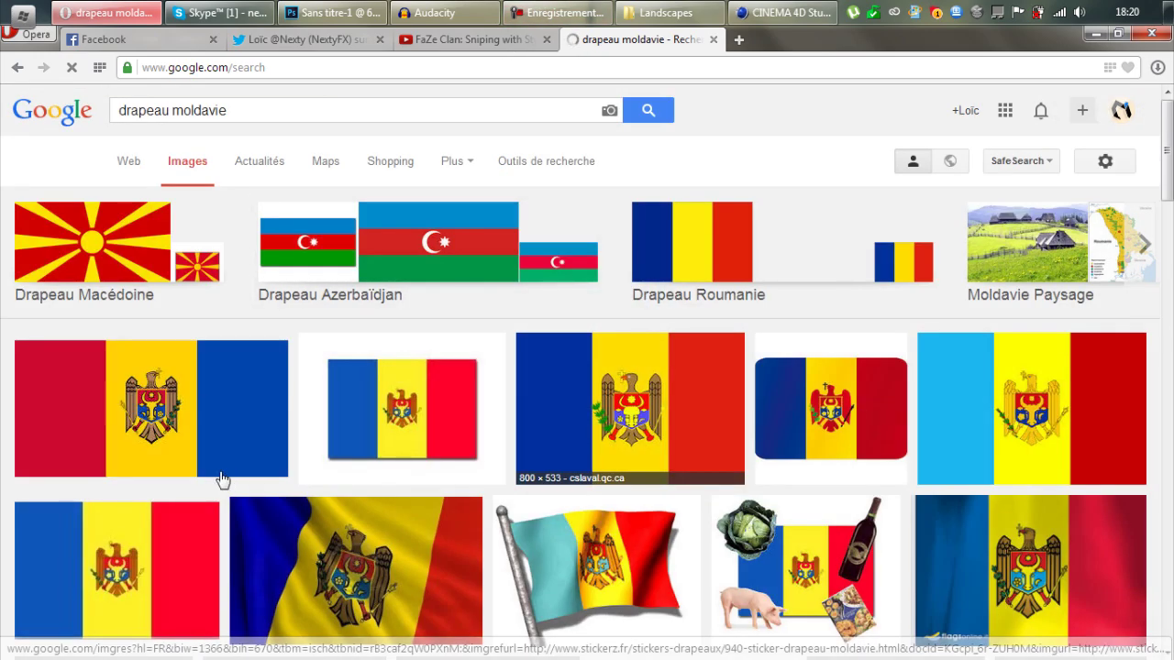
- Browse the Moldovan flag results and preview two waving-flag pictures to find a suitable fabric texture
{"action": "scroll", "coordinate": [408, 495], "scroll_direction": "down", "scroll_amount": 1}
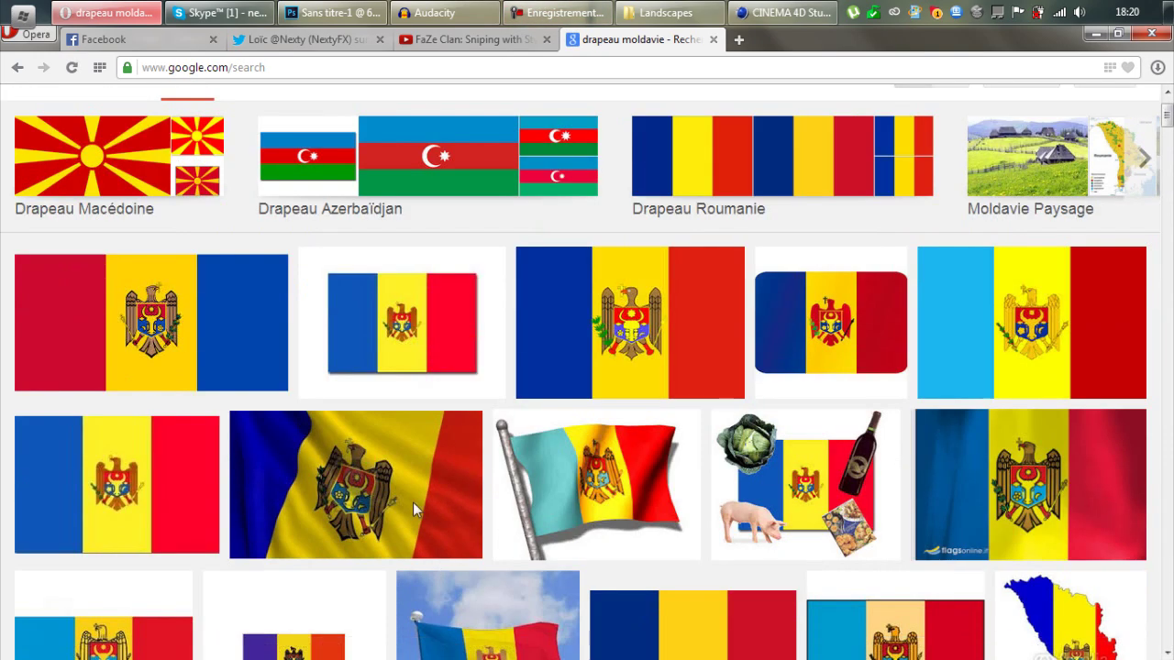
{"action": "left_click", "coordinate": [562, 534]}
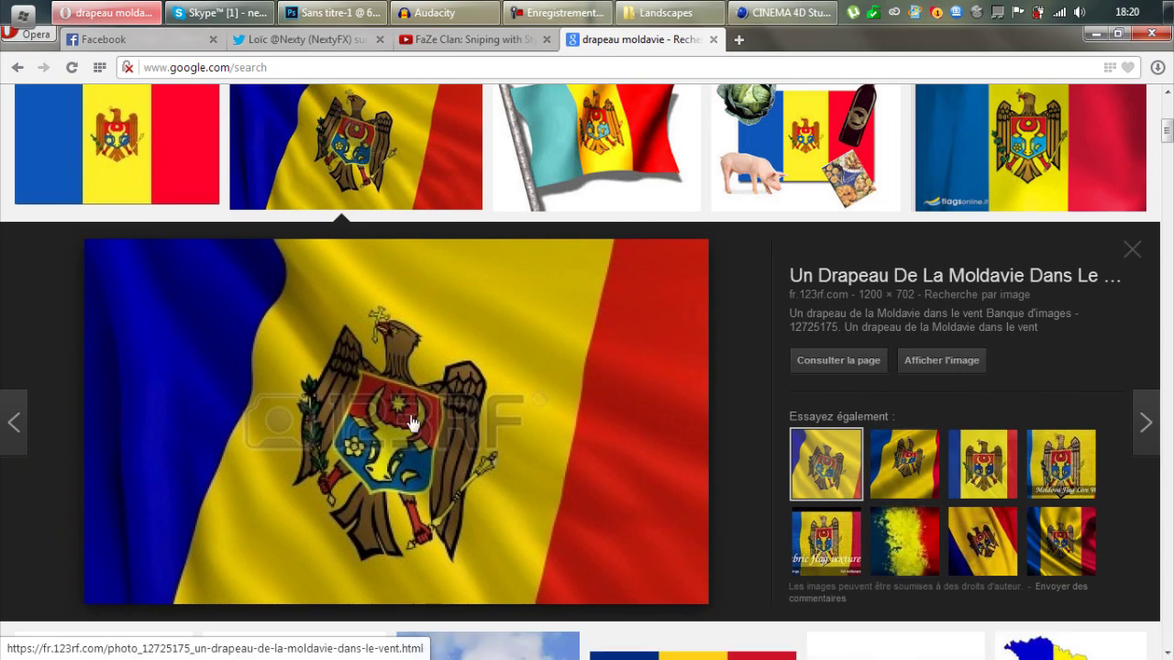
{"action": "scroll", "coordinate": [1056, 471], "scroll_direction": "down", "scroll_amount": 2}
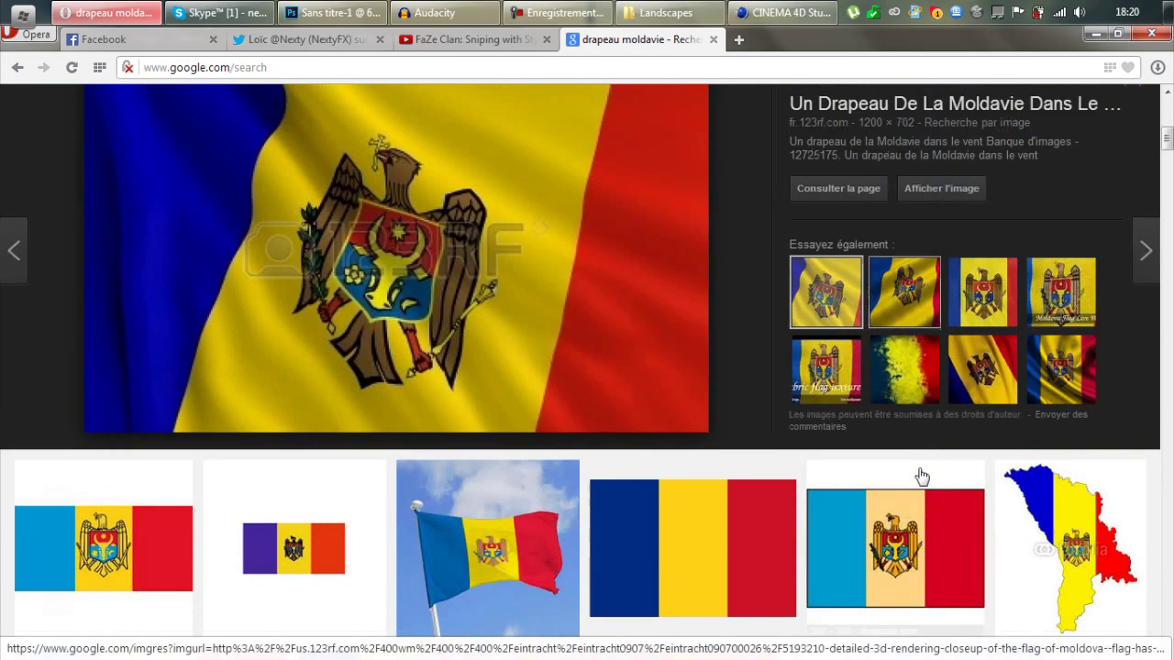
{"action": "left_click", "coordinate": [899, 315]}
{"action": "scroll", "coordinate": [455, 343], "scroll_direction": "down", "scroll_amount": 2}
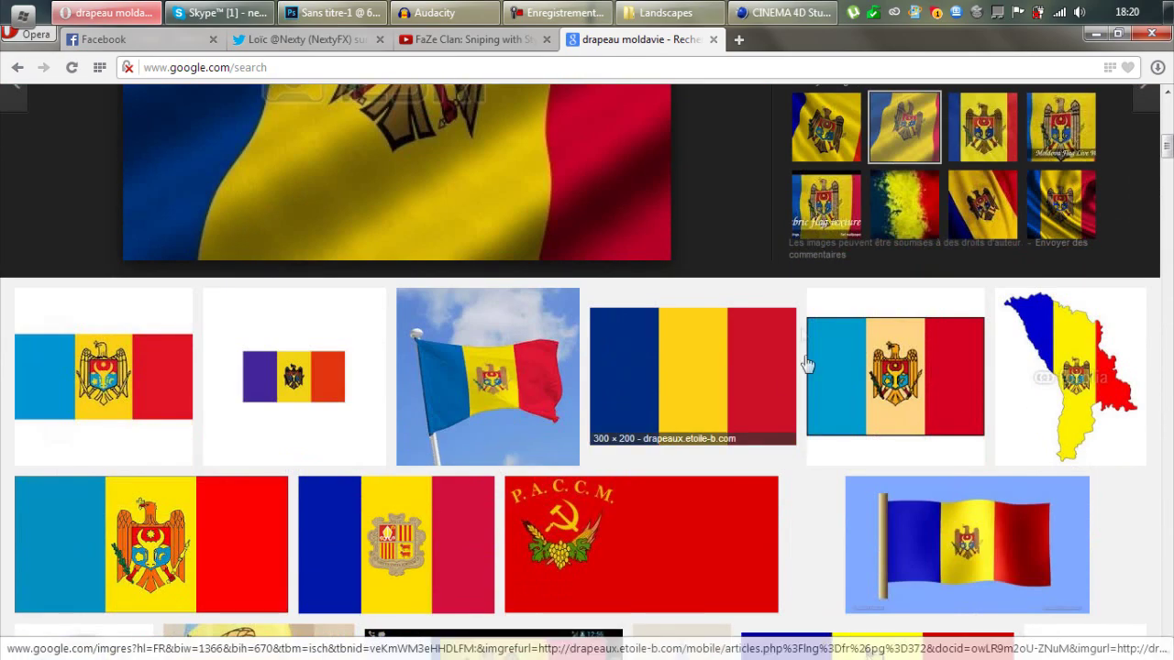
{"action": "scroll", "coordinate": [431, 340], "scroll_direction": "up", "scroll_amount": 3}
{"action": "scroll", "coordinate": [463, 392], "scroll_direction": "down", "scroll_amount": 8}
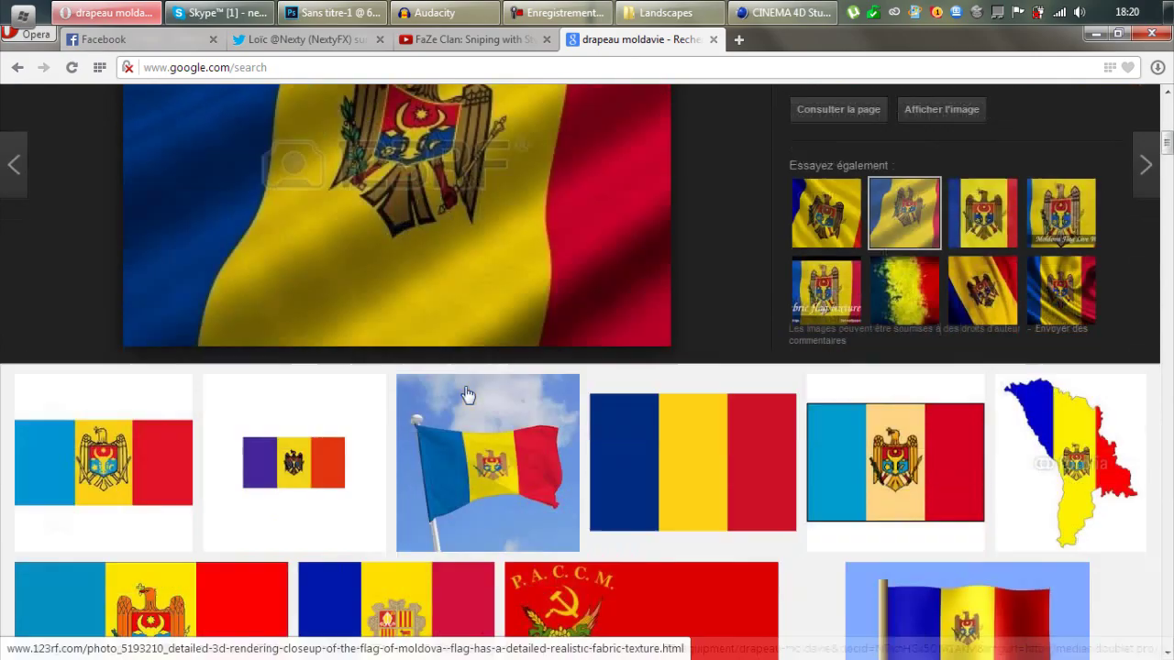
{"action": "scroll", "coordinate": [702, 422], "scroll_direction": "down", "scroll_amount": 4}
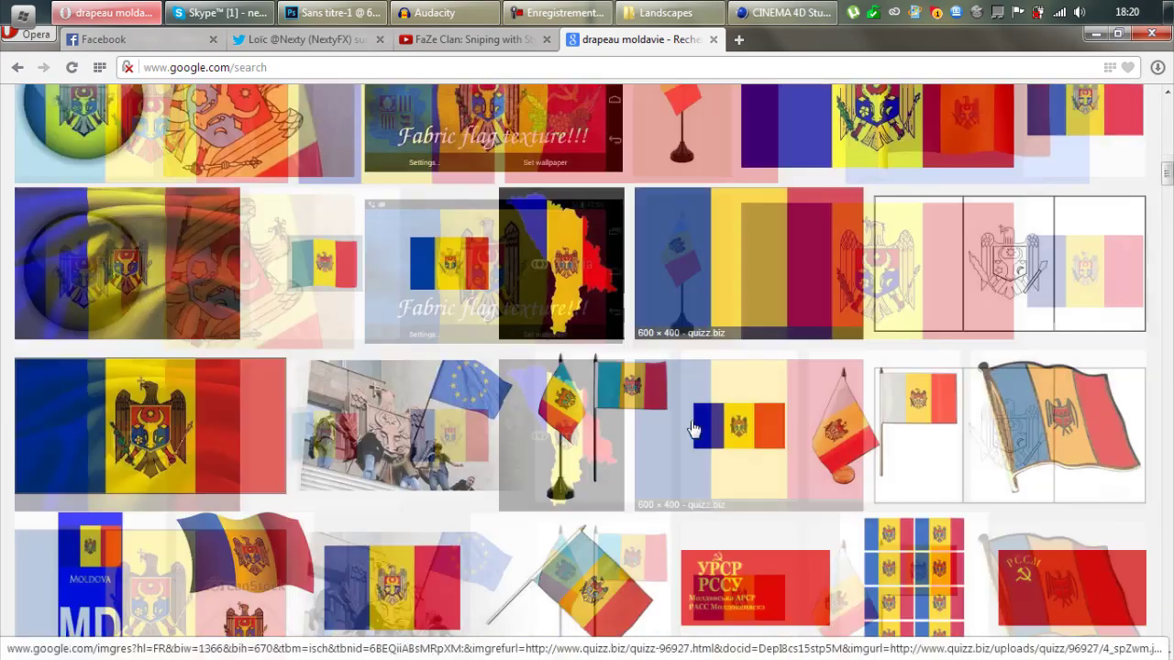
{"action": "scroll", "coordinate": [150, 163], "scroll_direction": "up", "scroll_amount": 1}
- Copy the 1920 × 1281 draped Moldovan flag image from fr.gdefon.com and return to the logo document in Photoshop
{"action": "left_click", "coordinate": [158, 183]}
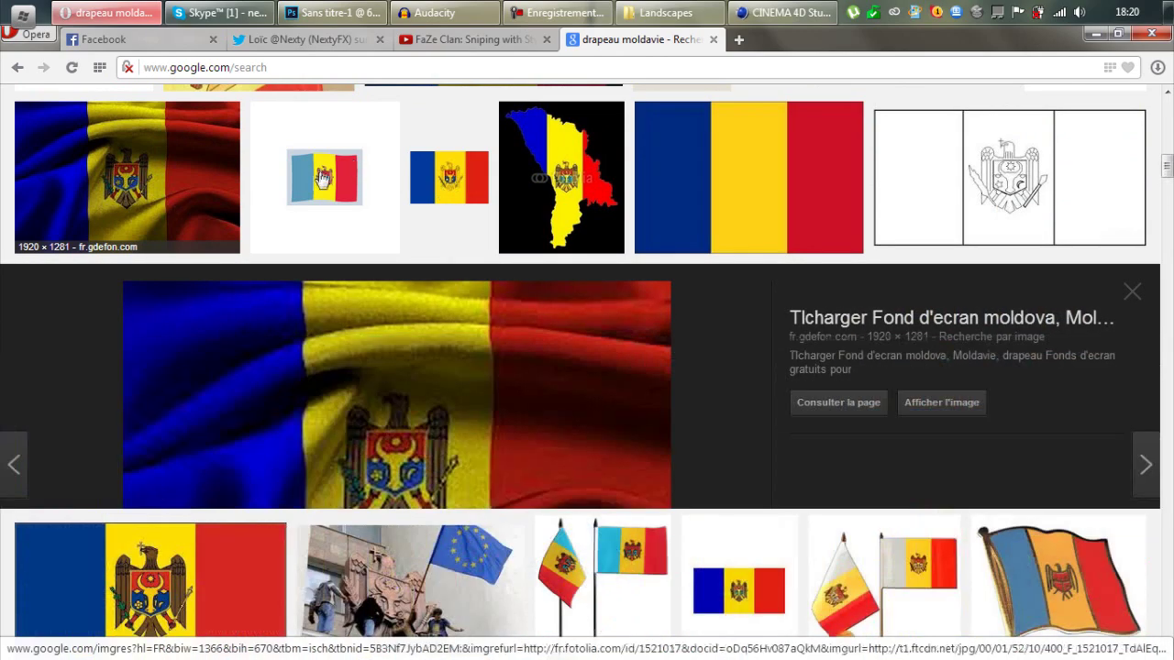
{"action": "right_click_drag", "start_coordinate": [371, 410], "coordinate": [751, 476]}
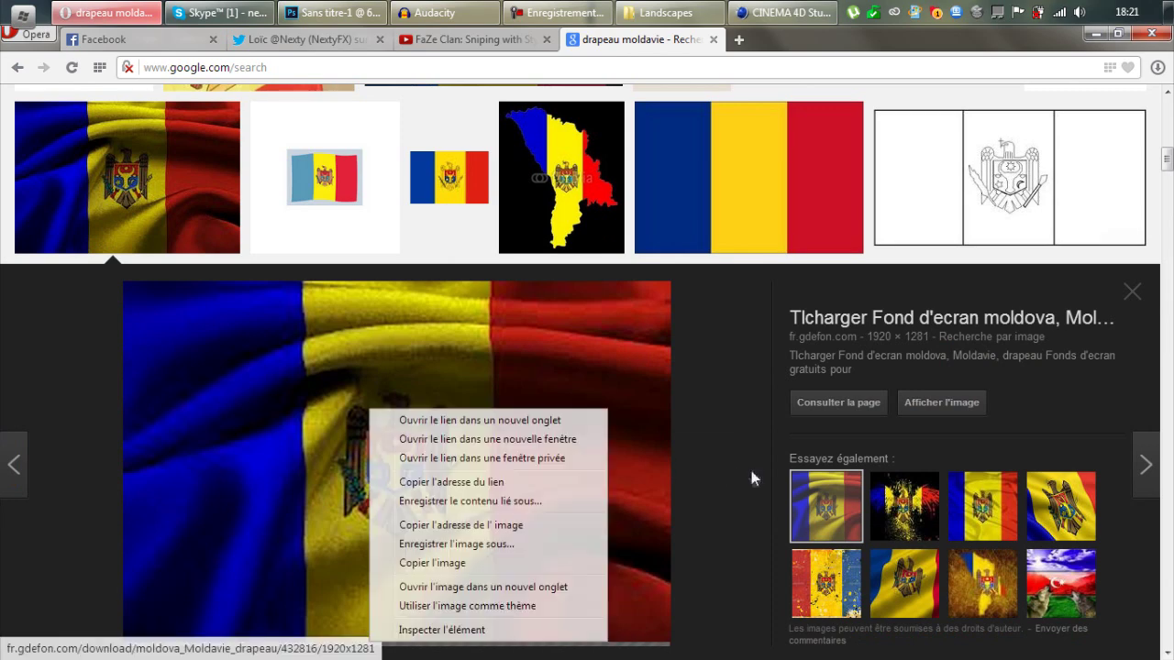
{"action": "left_click", "coordinate": [738, 485]}
{"action": "right_click", "coordinate": [477, 446]}
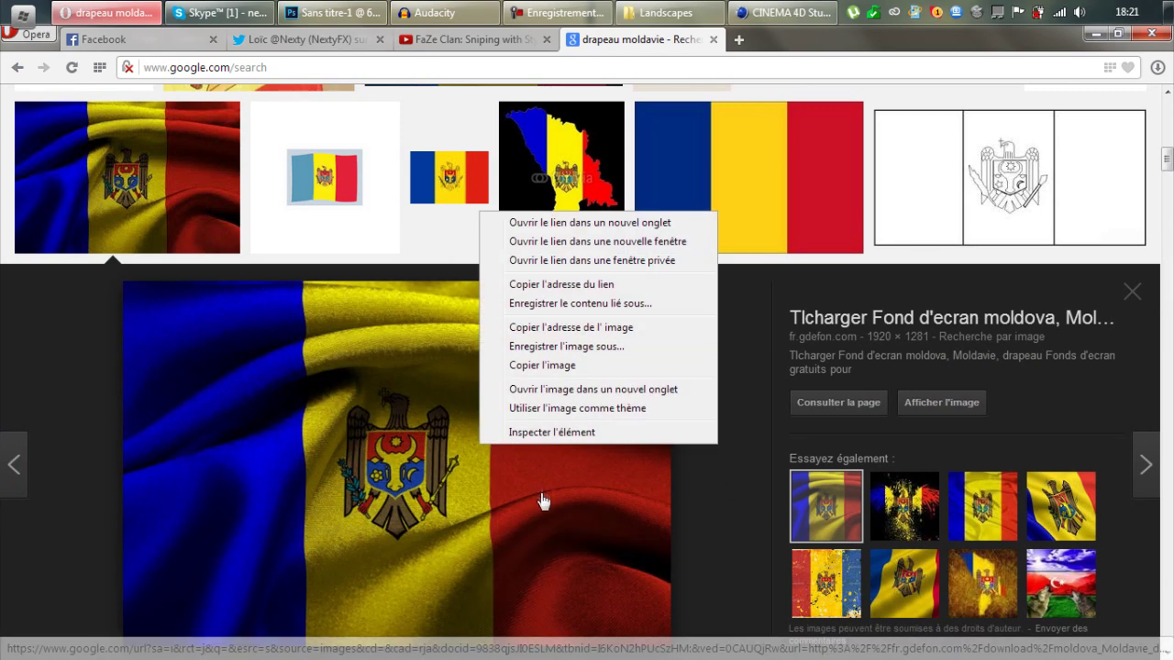
{"action": "left_click", "coordinate": [542, 365]}
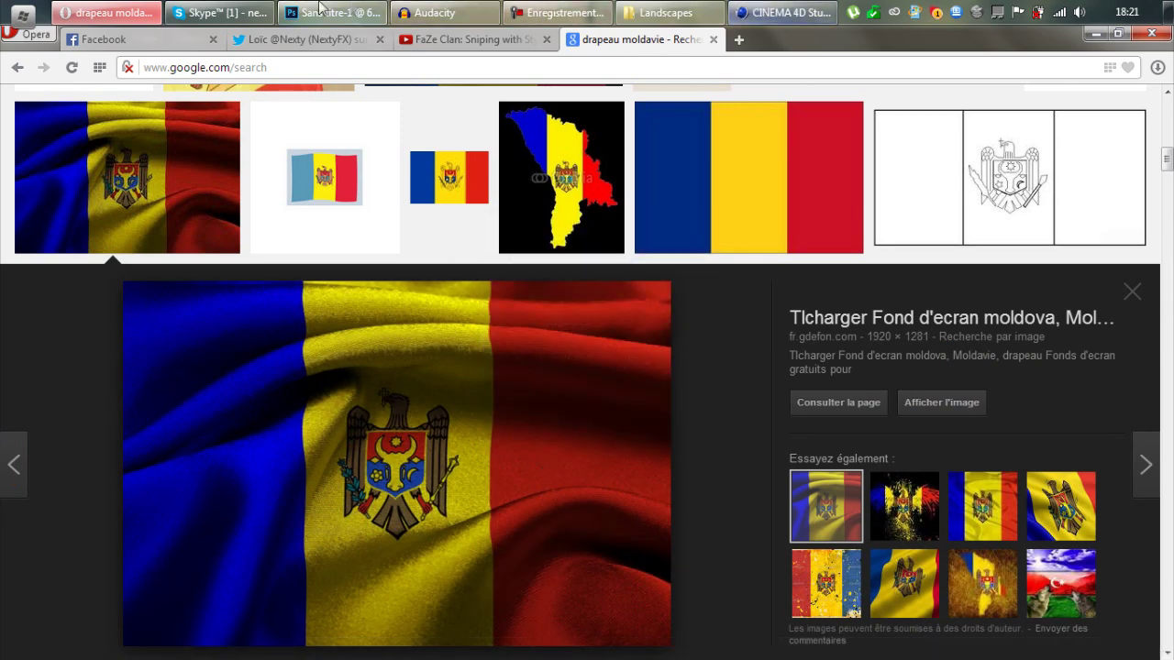
{"action": "left_click", "coordinate": [311, 11]}
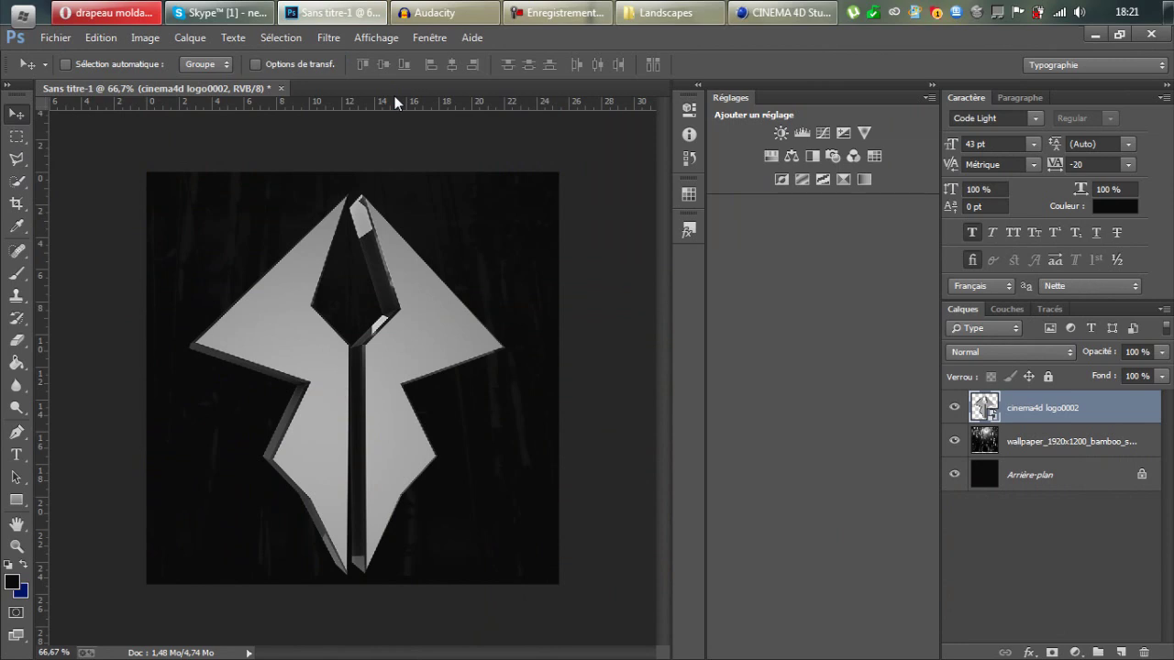
- Paste the Moldovan flag and scale it to about 53% wide and 54% high so it covers the logo
{"action": "key", "text": "ctrl+v"}
{"action": "key", "text": "ctrl+t"}
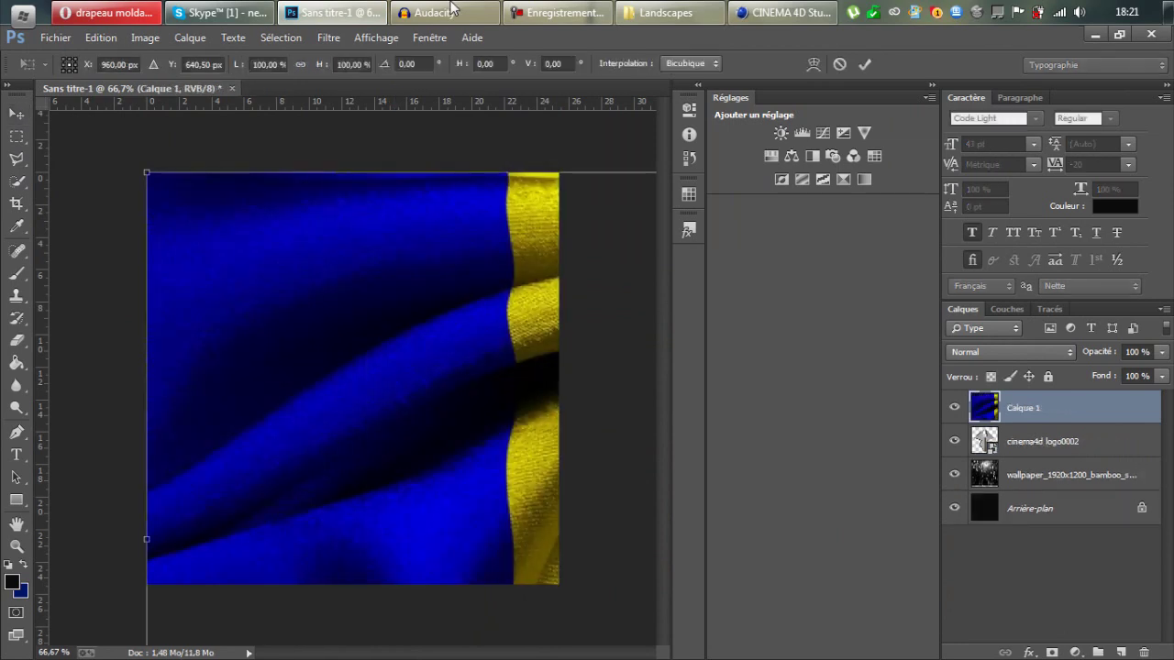
{"action": "left_click_drag", "start_coordinate": [147, 170], "coordinate": [341, 348]}
{"action": "left_click_drag", "start_coordinate": [445, 410], "coordinate": [141, 316]}
{"action": "left_click_drag", "start_coordinate": [583, 229], "coordinate": [658, 174]}
{"action": "left_click_drag", "start_coordinate": [545, 241], "coordinate": [529, 252]}
{"action": "left_click_drag", "start_coordinate": [647, 183], "coordinate": [582, 230]}
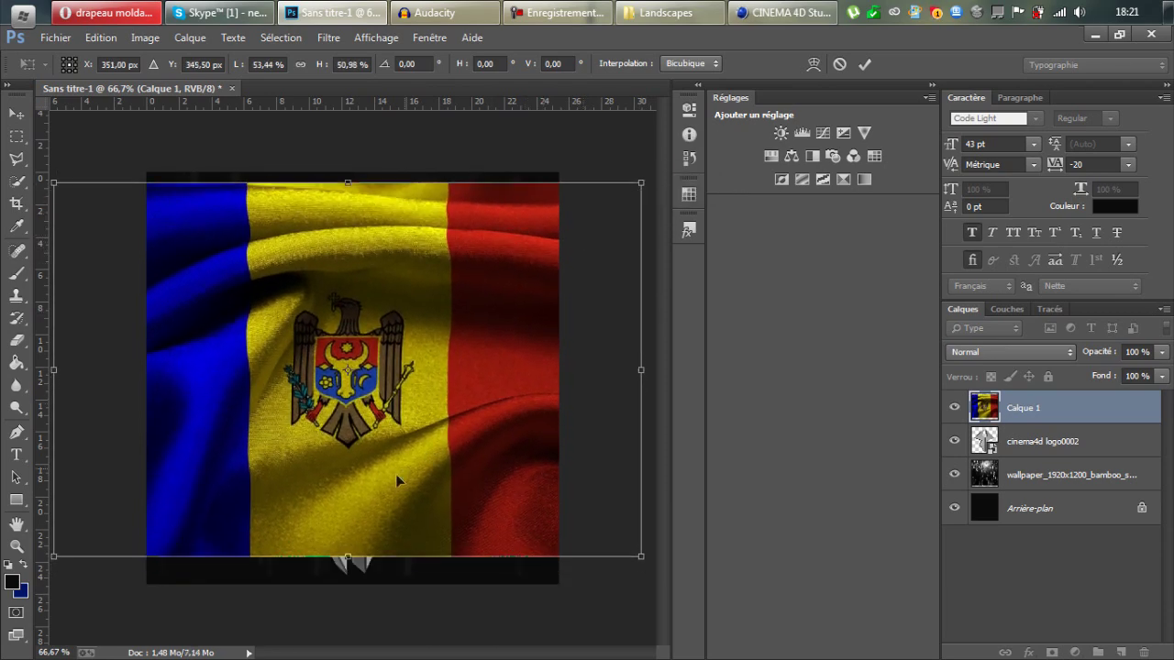
{"action": "left_click_drag", "start_coordinate": [341, 551], "coordinate": [344, 576]}
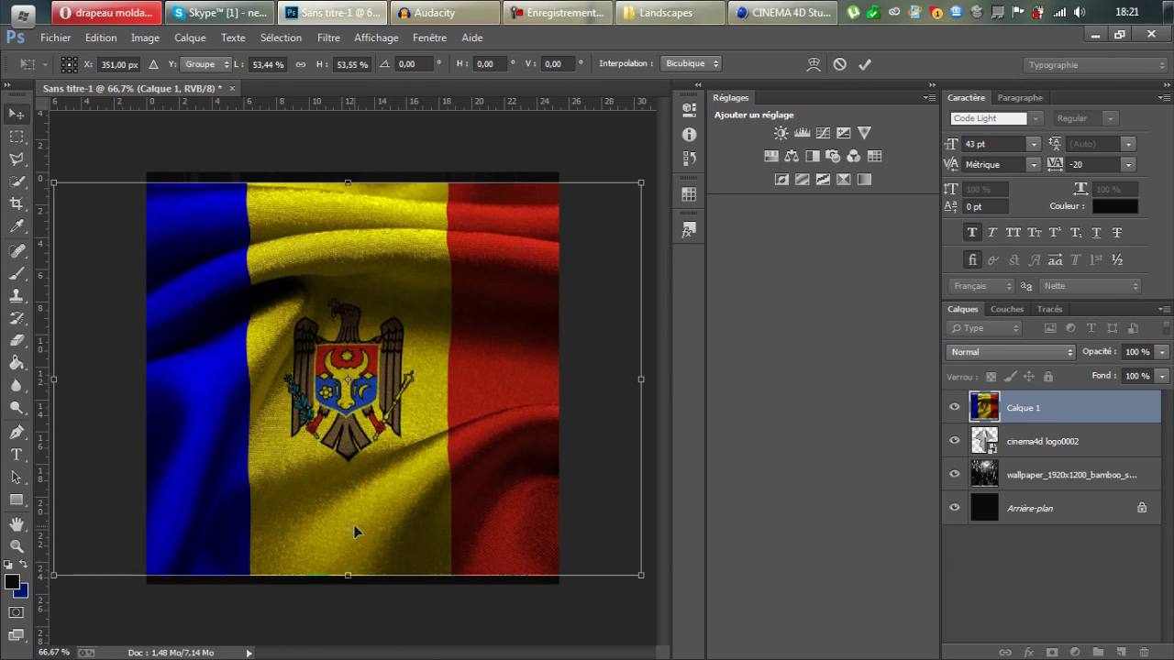
{"action": "key", "text": "Return"}
- Clip the flag layer to the rendered logo with the Incrustation blend mode and shift it slightly to centre the coat of arms
{"action": "right_click", "coordinate": [1092, 421]}
{"action": "left_click", "coordinate": [917, 340]}
{"action": "left_click", "coordinate": [1011, 352]}
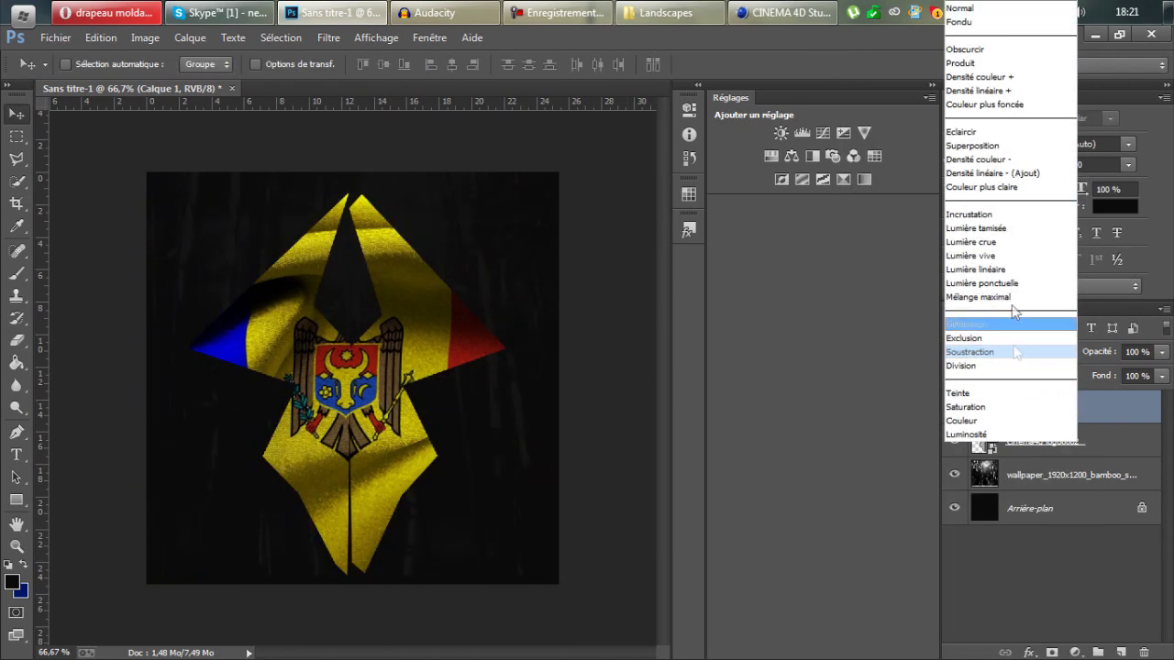
{"action": "left_click", "coordinate": [981, 225]}
{"action": "left_click_drag", "start_coordinate": [655, 403], "coordinate": [614, 422]}
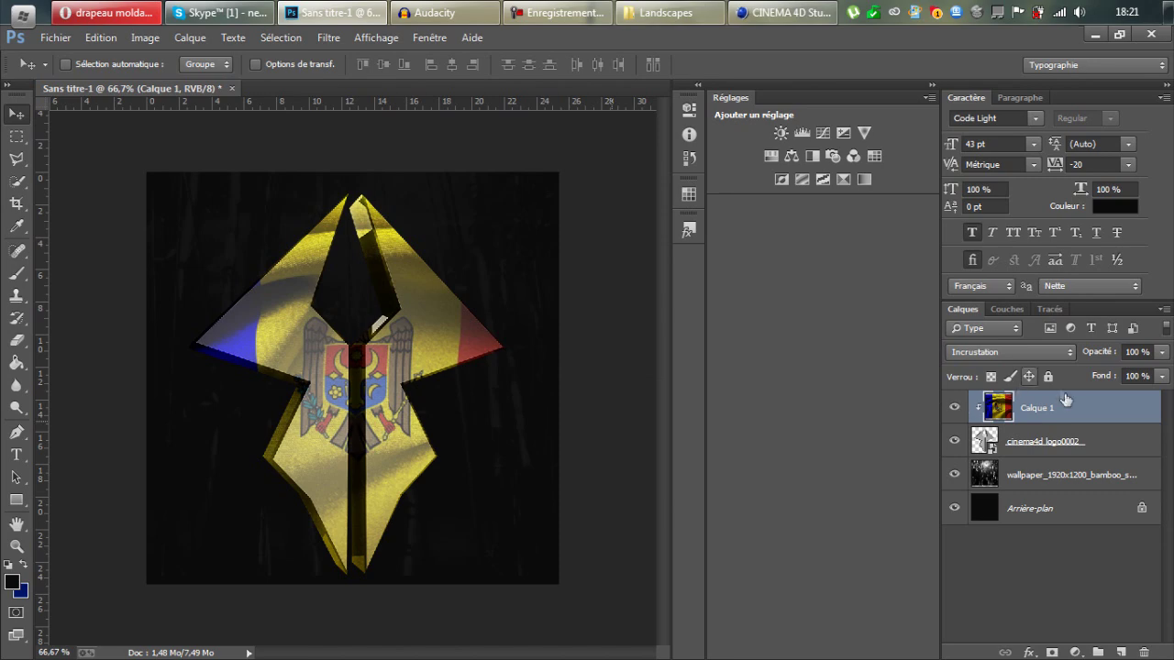
- Select the cinema4d logo0002 layer and open the GFX Pack folder in the file explorer
{"action": "left_click", "coordinate": [1069, 442]}
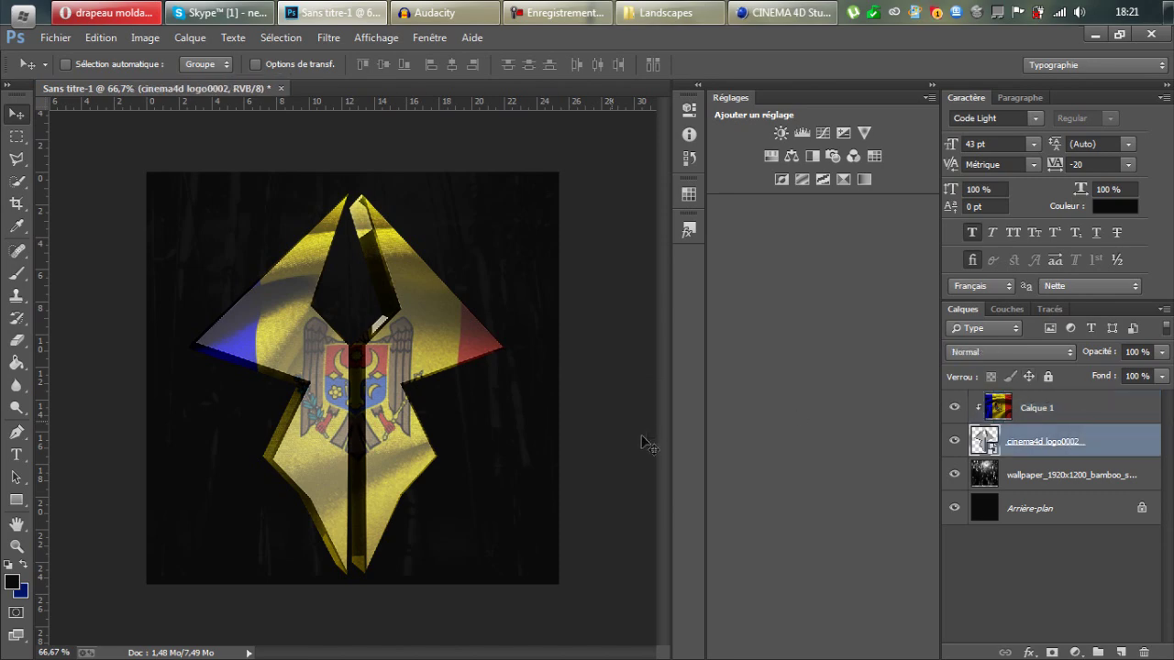
{"action": "left_click", "coordinate": [665, 12]}
{"action": "left_click", "coordinate": [674, 65]}
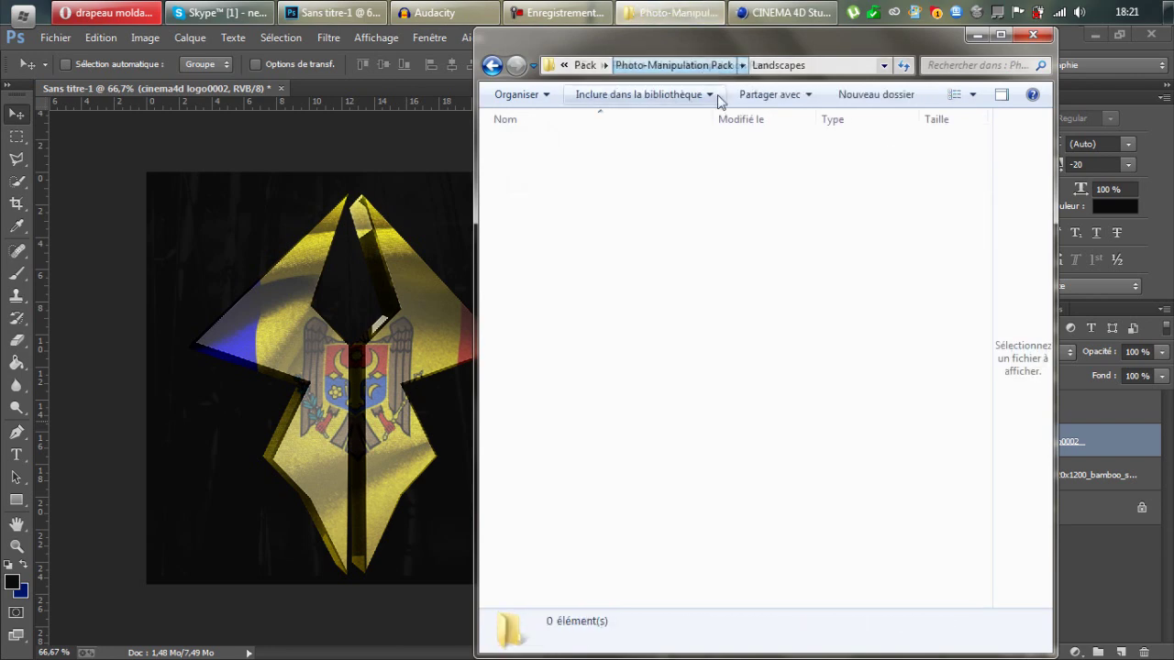
{"action": "left_click", "coordinate": [623, 65]}
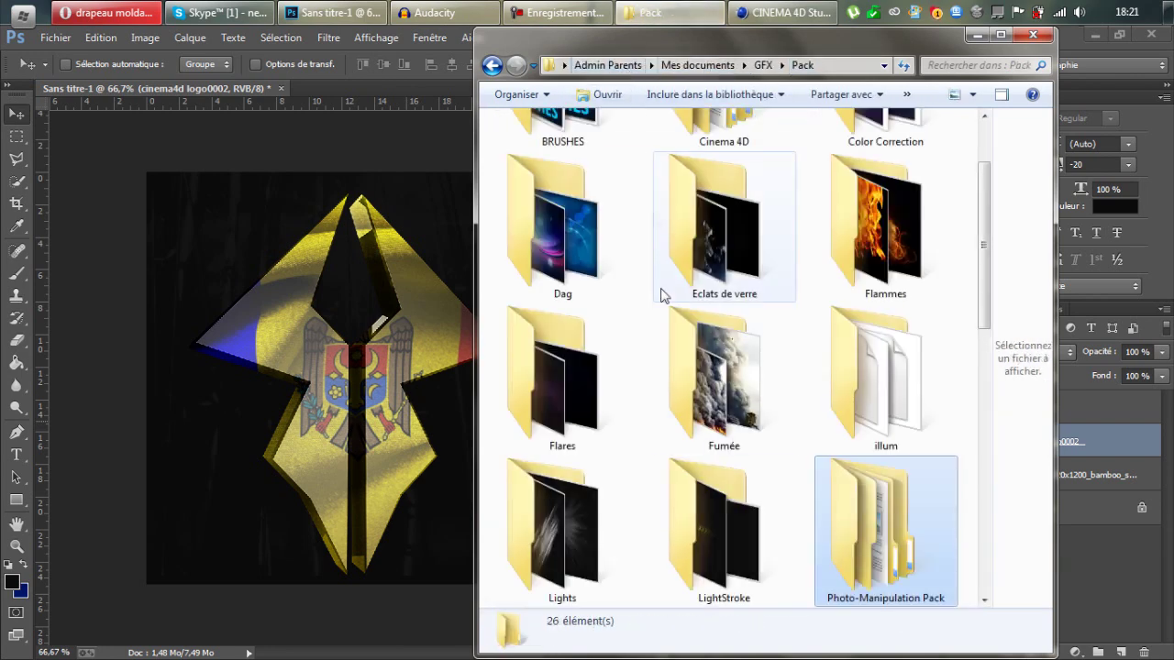
- Look through the Pack subfolders for a surface texture and open the Textures folder
{"action": "scroll", "coordinate": [630, 516], "scroll_direction": "down", "scroll_amount": 5}
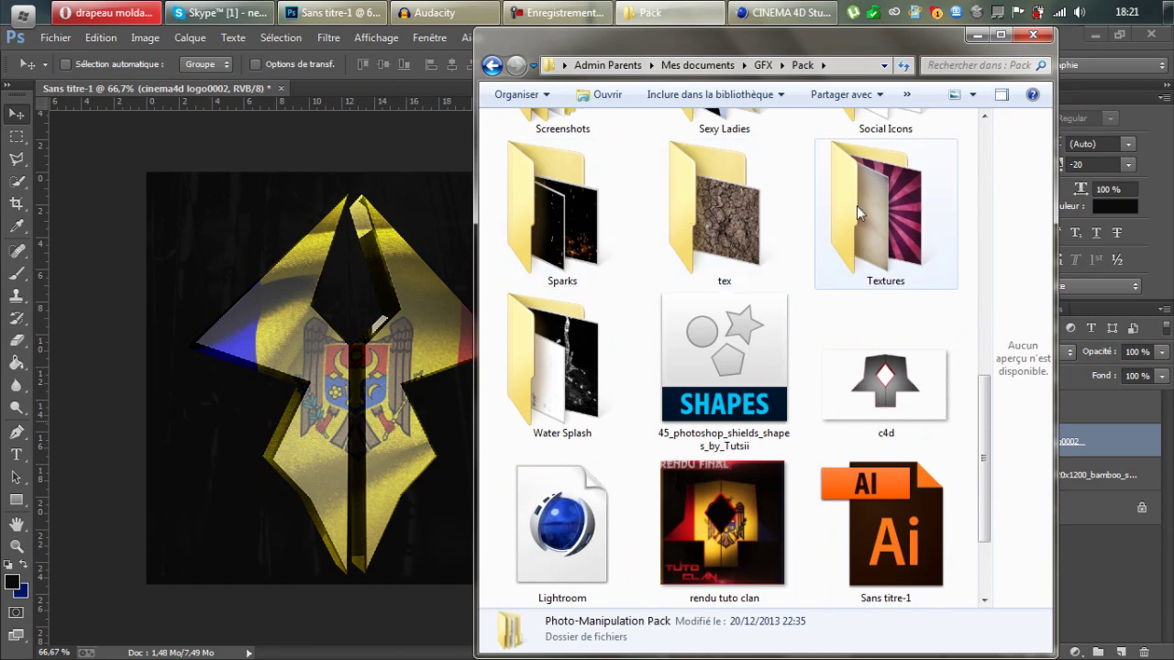
{"action": "double_click", "coordinate": [672, 217]}
{"action": "key", "text": "BackSpace"}
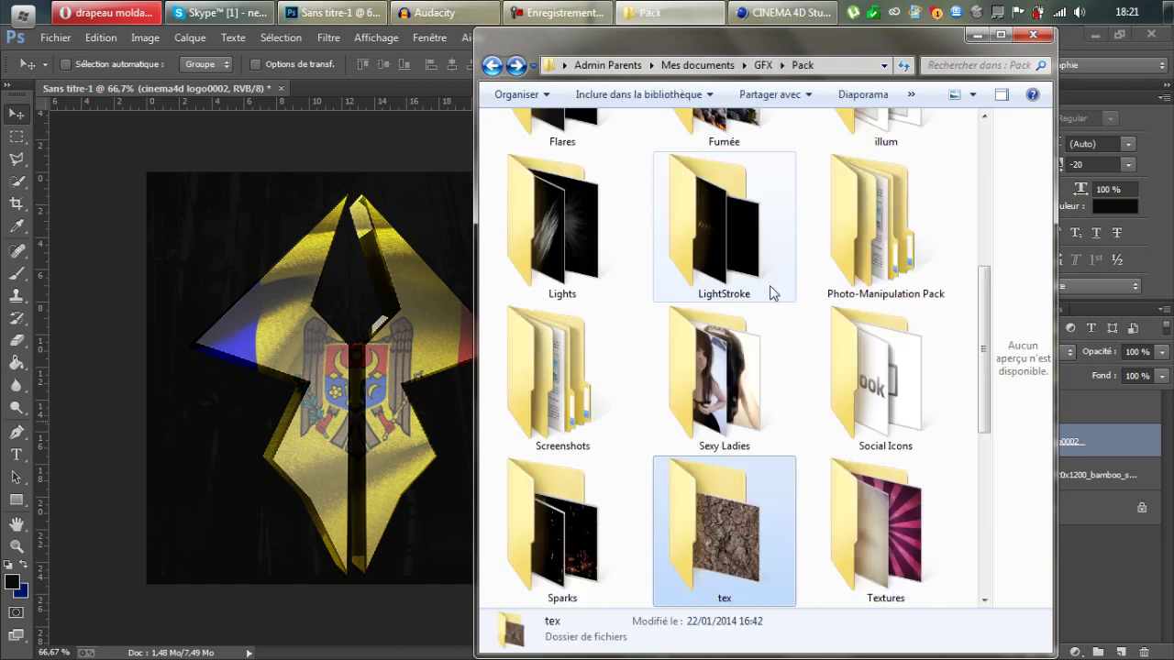
{"action": "scroll", "coordinate": [587, 371], "scroll_direction": "down", "scroll_amount": 2}
{"action": "scroll", "coordinate": [629, 380], "scroll_direction": "up", "scroll_amount": 5}
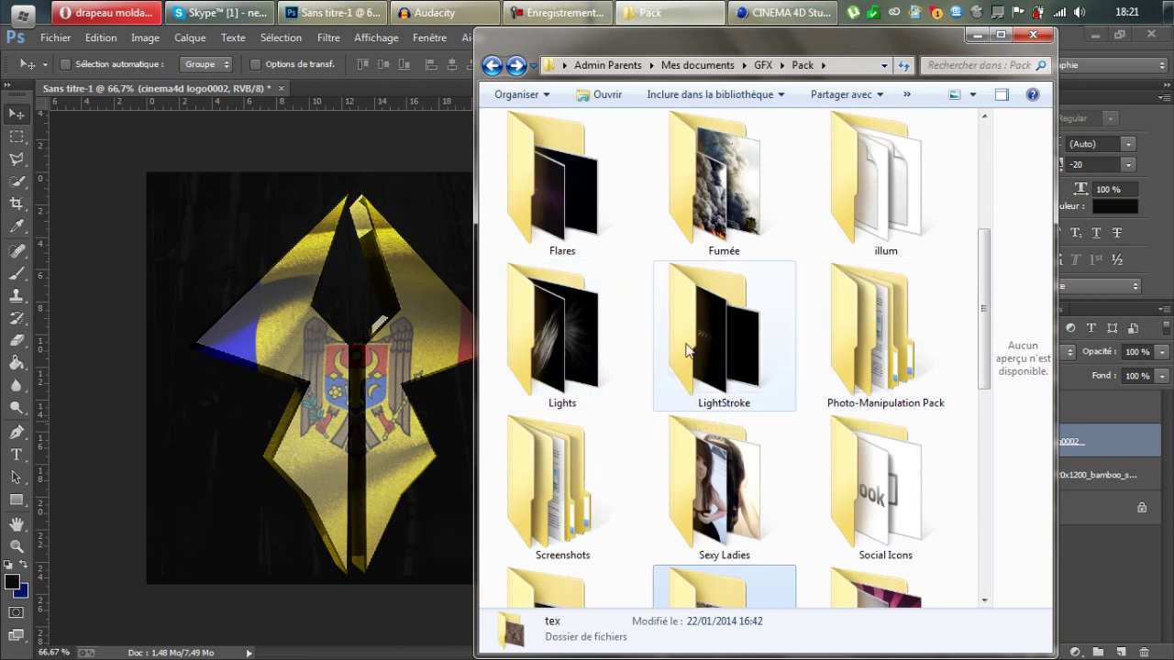
{"action": "scroll", "coordinate": [885, 385], "scroll_direction": "down", "scroll_amount": 3}
{"action": "scroll", "coordinate": [885, 385], "scroll_direction": "up", "scroll_amount": 3}
{"action": "scroll", "coordinate": [897, 424], "scroll_direction": "down", "scroll_amount": 6}
{"action": "scroll", "coordinate": [897, 423], "scroll_direction": "up", "scroll_amount": 3}
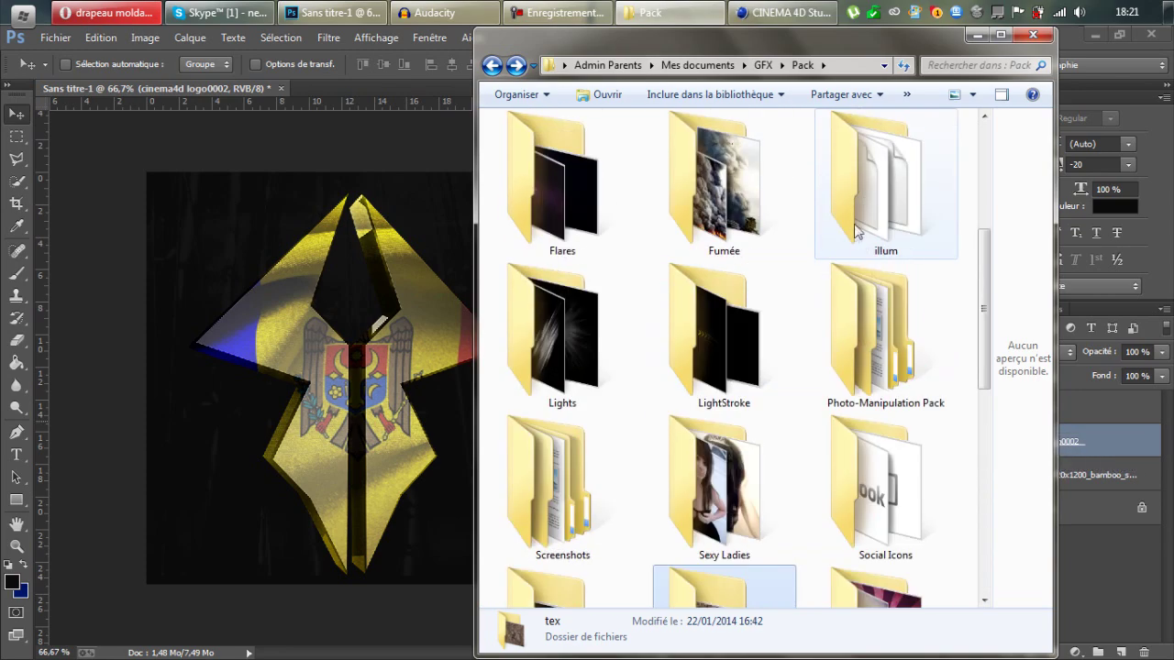
{"action": "double_click", "coordinate": [887, 380]}
- Place the dark Texture (7) image into the logo document and enlarge it to cover the whole canvas
{"action": "left_click_drag", "start_coordinate": [644, 261], "coordinate": [340, 339]}
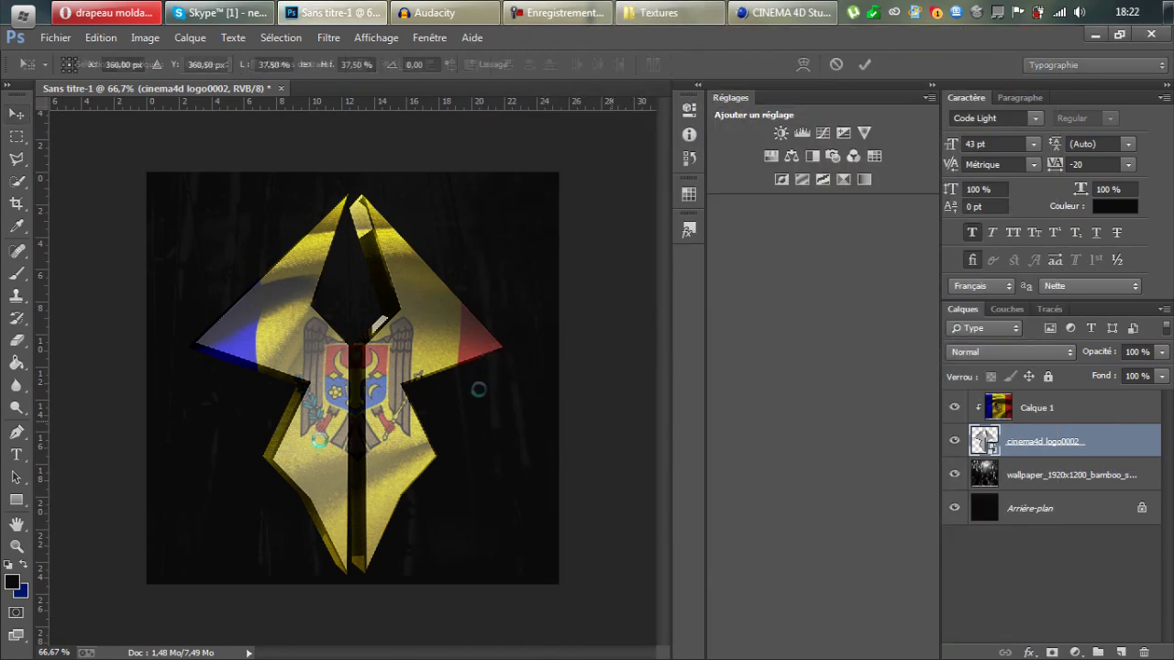
{"action": "left_click_drag", "start_coordinate": [562, 493], "coordinate": [655, 608]}
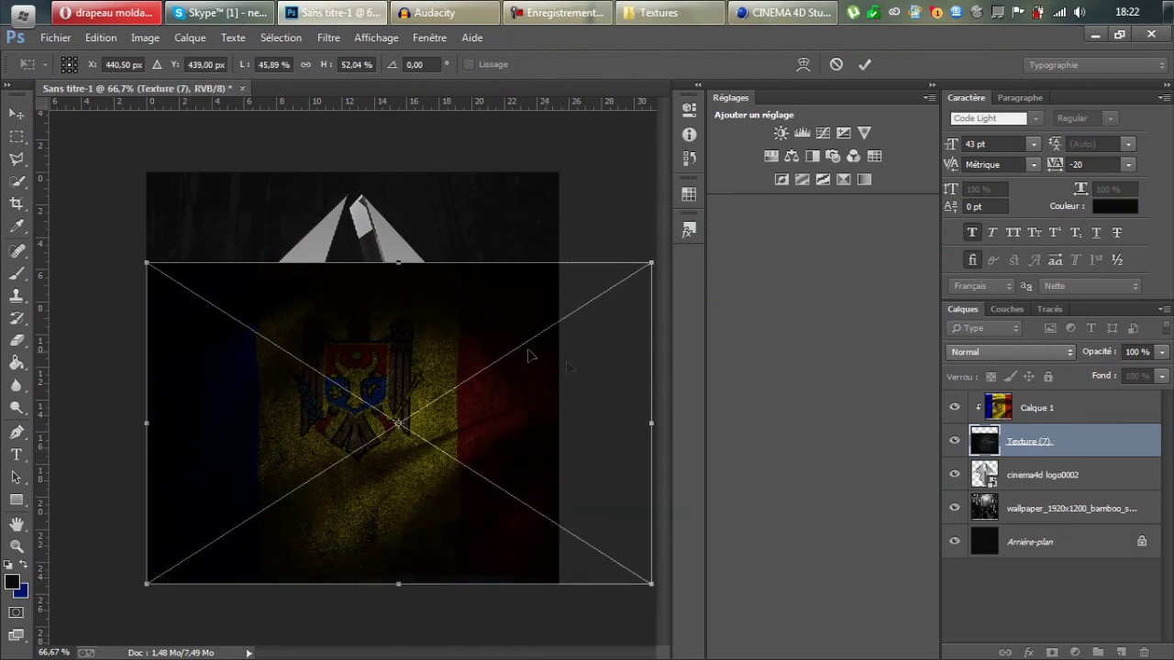
{"action": "left_click_drag", "start_coordinate": [532, 348], "coordinate": [498, 299]}
{"action": "left_click_drag", "start_coordinate": [590, 183], "coordinate": [723, 130]}
{"action": "left_click_drag", "start_coordinate": [581, 214], "coordinate": [520, 267]}
{"action": "key", "text": "Return"}
- Clip Texture (7) to the rendered logo layer and set its blend mode to Incrustation
{"action": "right_click", "coordinate": [1097, 435]}
{"action": "left_click", "coordinate": [926, 371]}
{"action": "left_click", "coordinate": [1053, 350]}
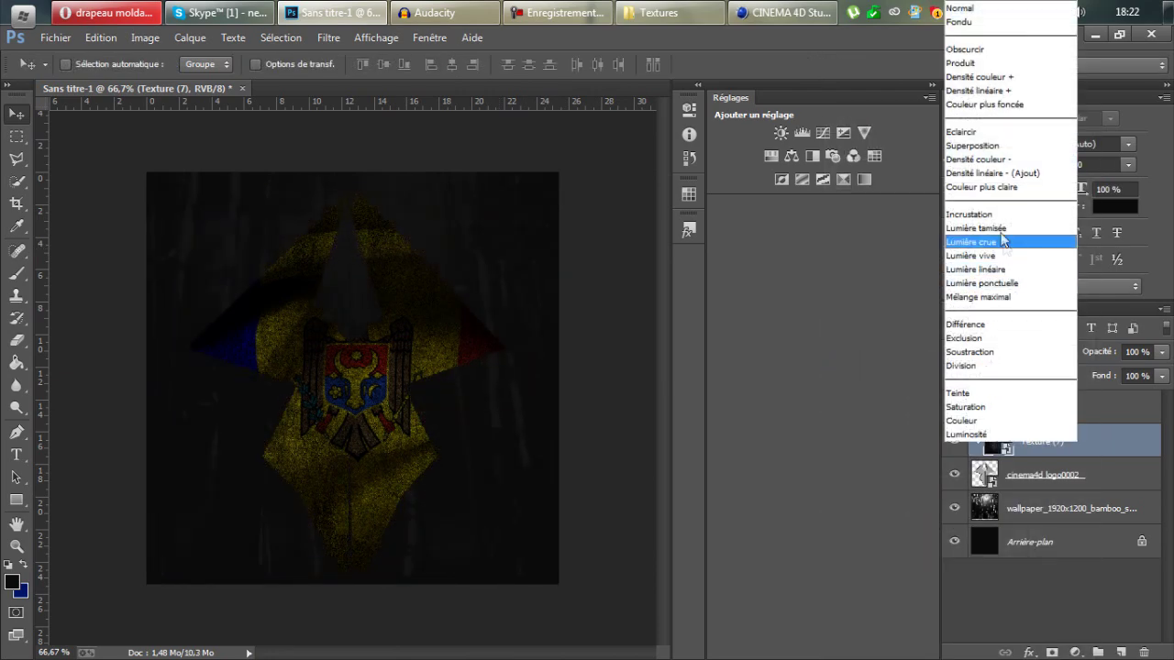
{"action": "left_click", "coordinate": [992, 213]}
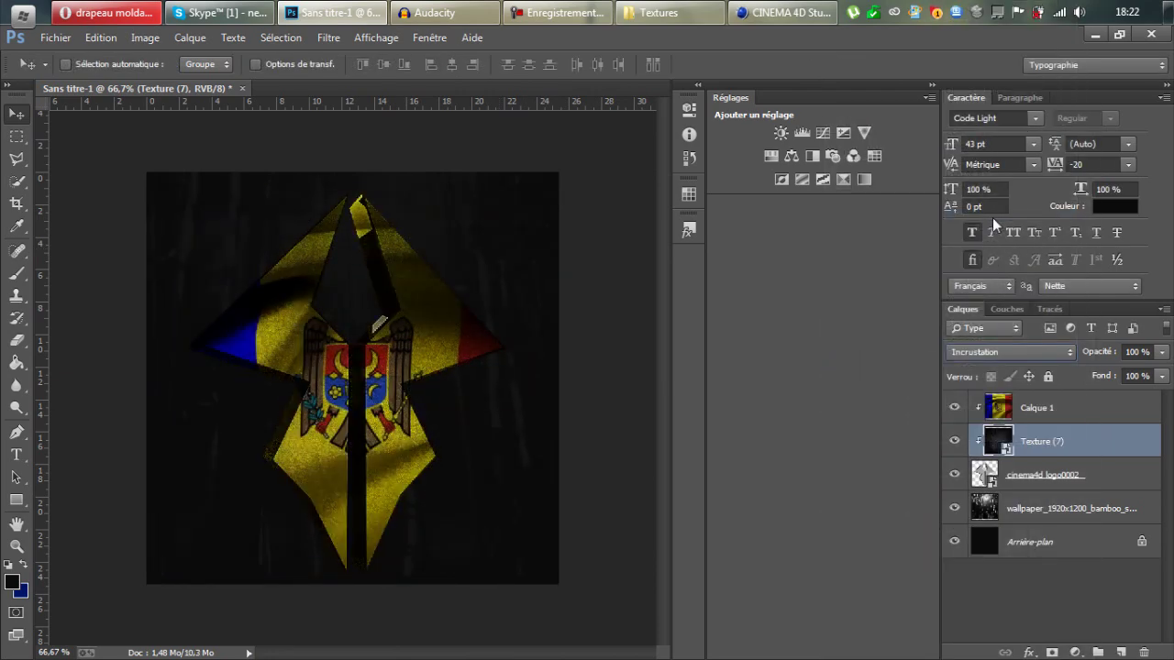
- Lower the opacity of the Texture (7) layer to 54%
{"action": "left_click", "coordinate": [1090, 412]}
{"action": "left_click", "coordinate": [1088, 450]}
{"action": "mouse_move", "coordinate": [1070, 346]}
{"action": "left_mouse_down"}
{"action": "mouse_move", "coordinate": [1040, 347]}
{"action": "mouse_move", "coordinate": [1092, 342]}
{"action": "left_mouse_up"}
{"action": "left_click_drag", "start_coordinate": [1093, 343], "coordinate": [1091, 346]}
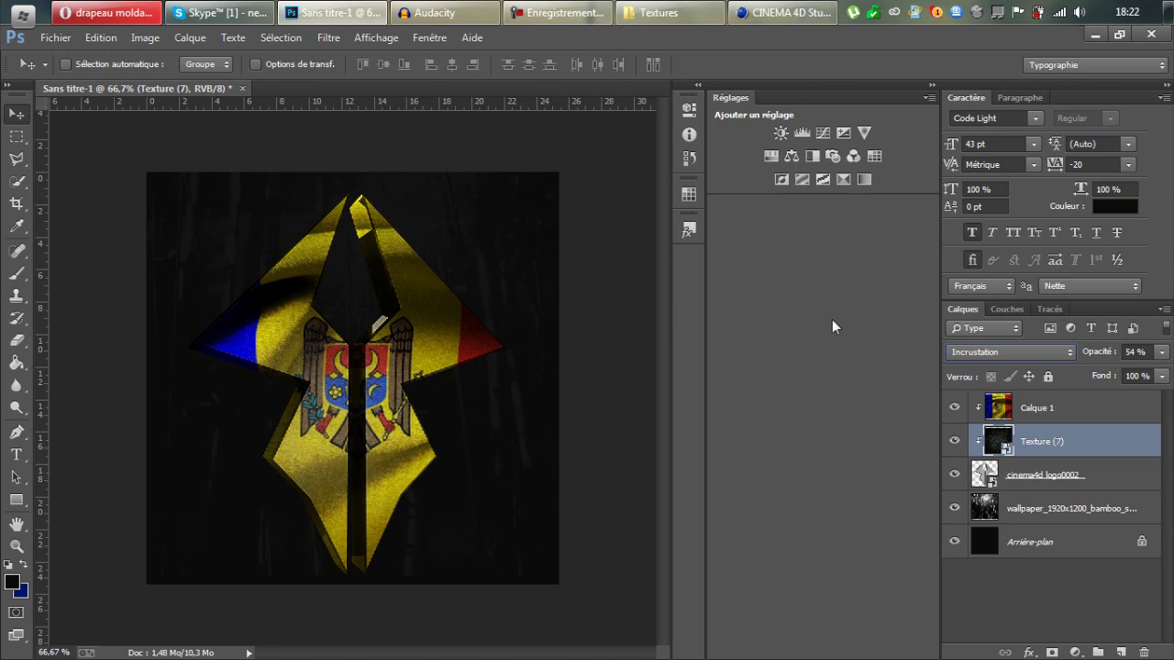
- Select the bamboo wallpaper layer and reposition it slightly behind the logo
{"action": "left_click", "coordinate": [1082, 414]}
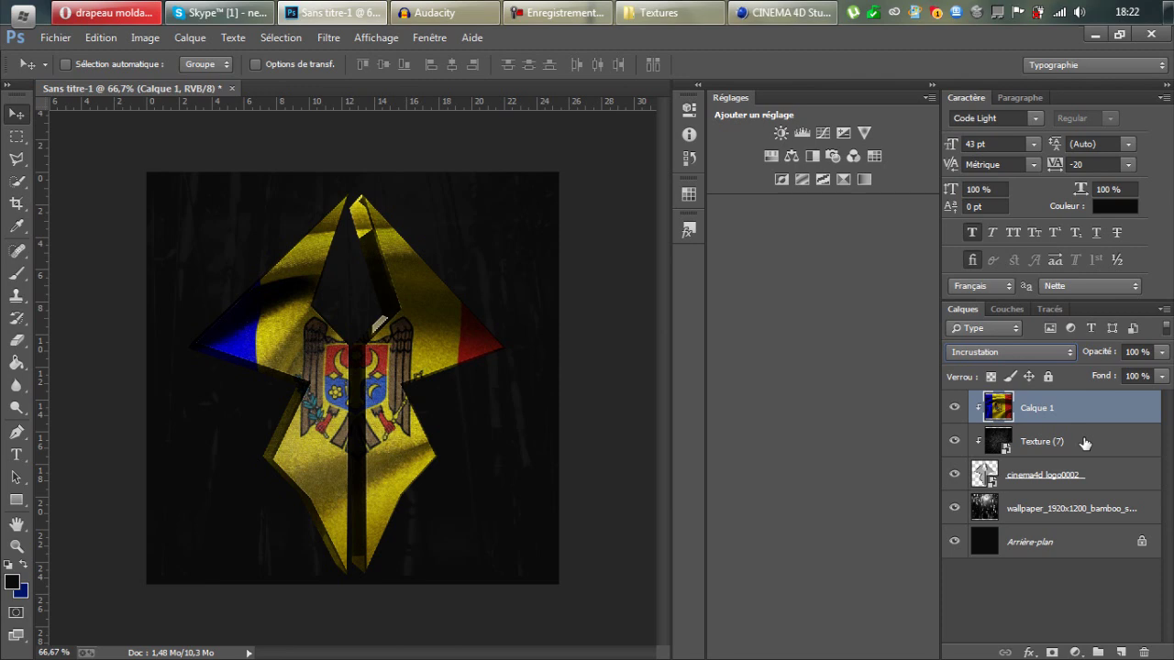
{"action": "left_click", "coordinate": [1101, 477]}
{"action": "left_click", "coordinate": [1100, 509]}
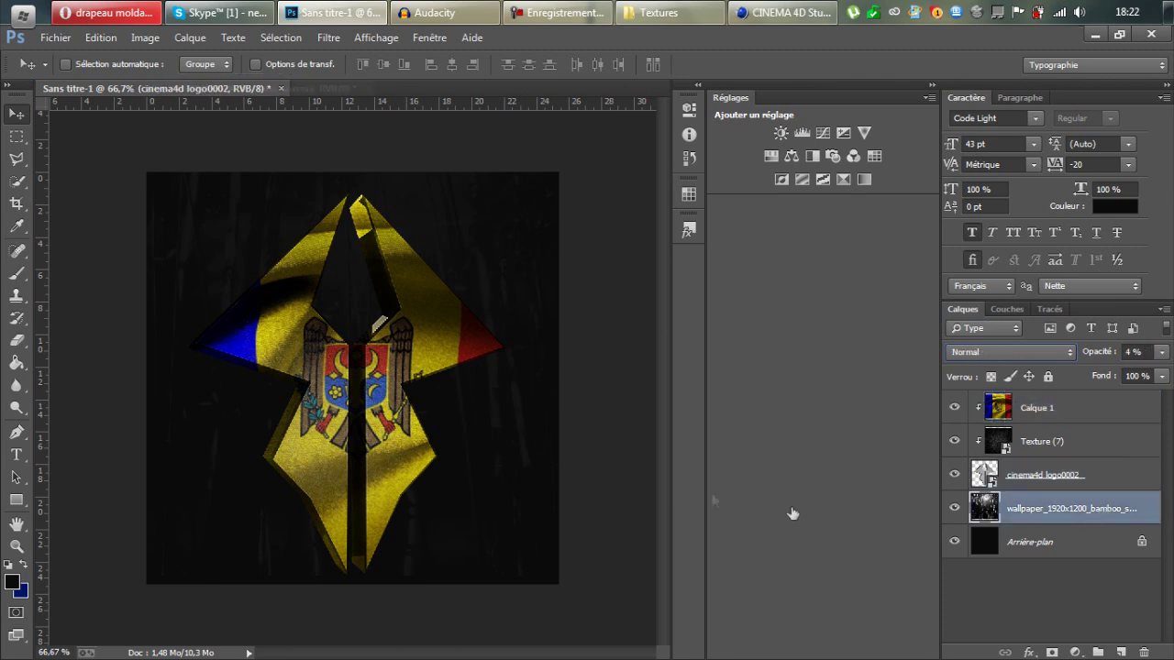
{"action": "left_click_drag", "start_coordinate": [529, 481], "coordinate": [533, 494]}
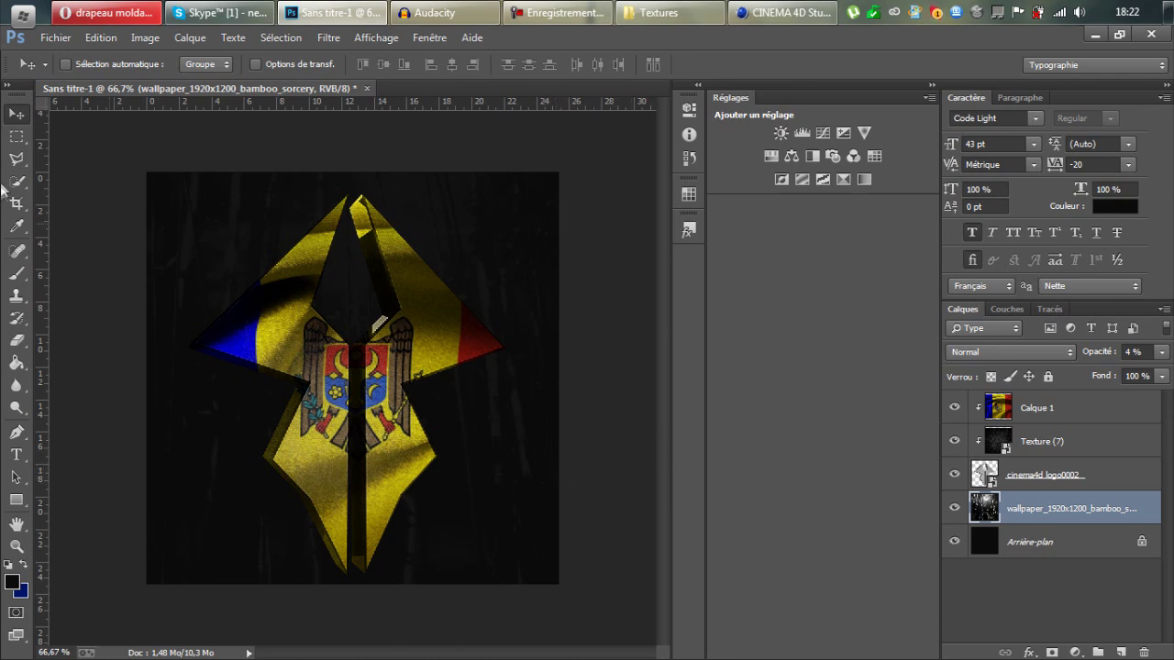
- Start a text line near the canvas's lower-left corner and colour it #0a09d3, sampled from the flag's blue
{"action": "left_click", "coordinate": [16, 453]}
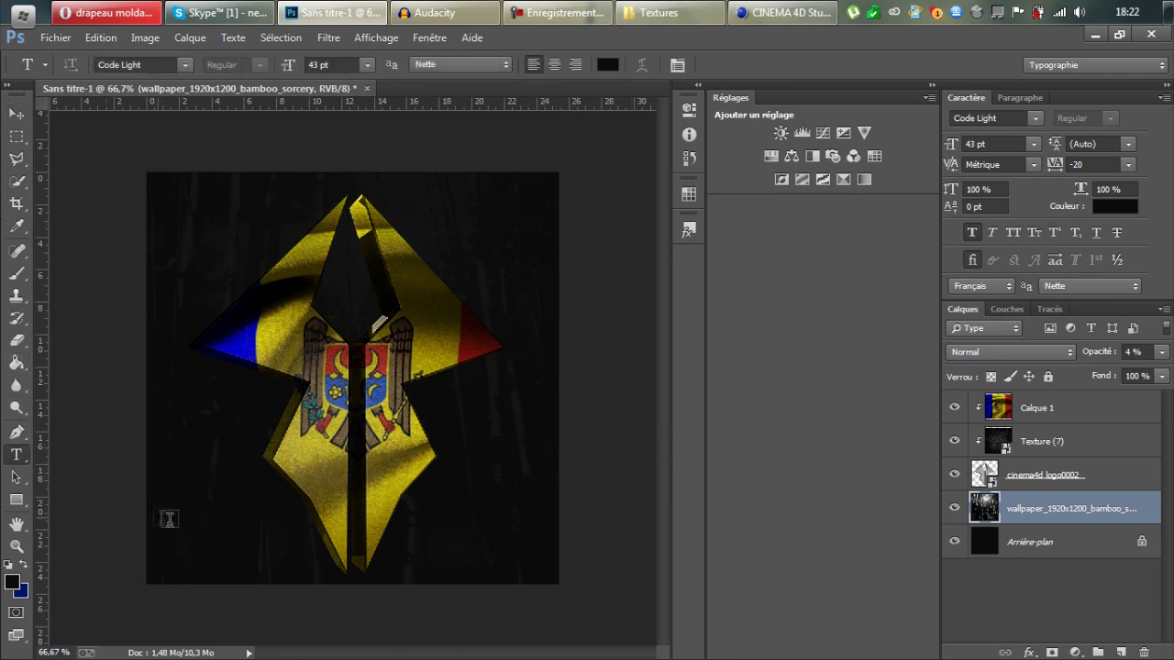
{"action": "left_click", "coordinate": [176, 493]}
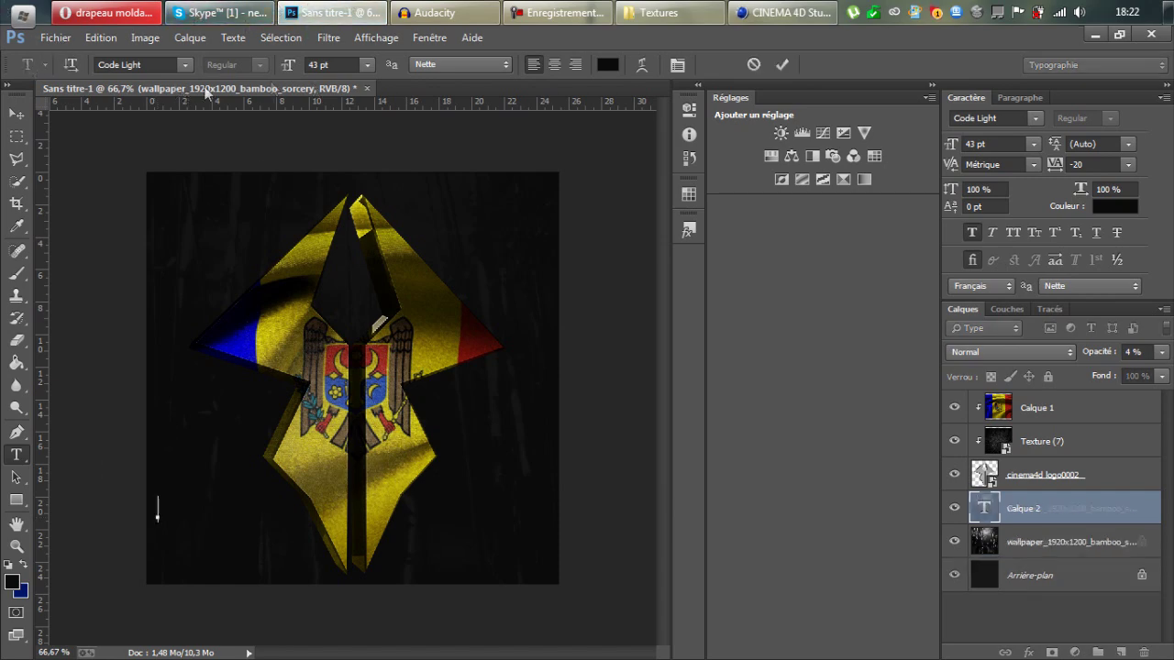
{"action": "left_click", "coordinate": [600, 68]}
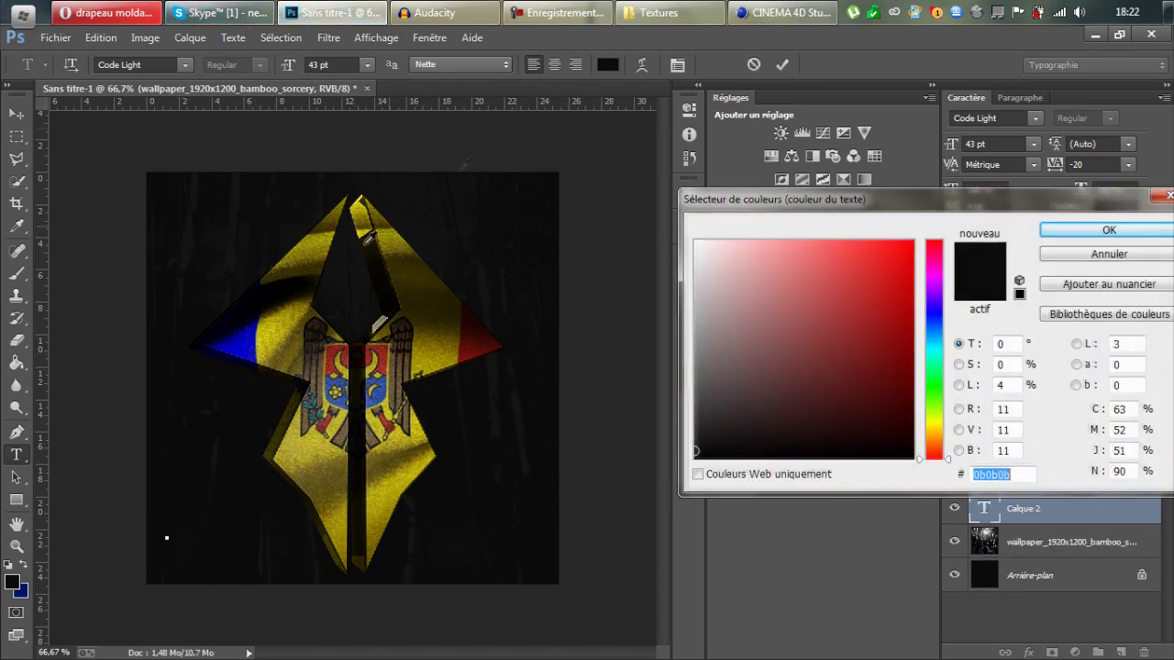
{"action": "left_click", "coordinate": [255, 341]}
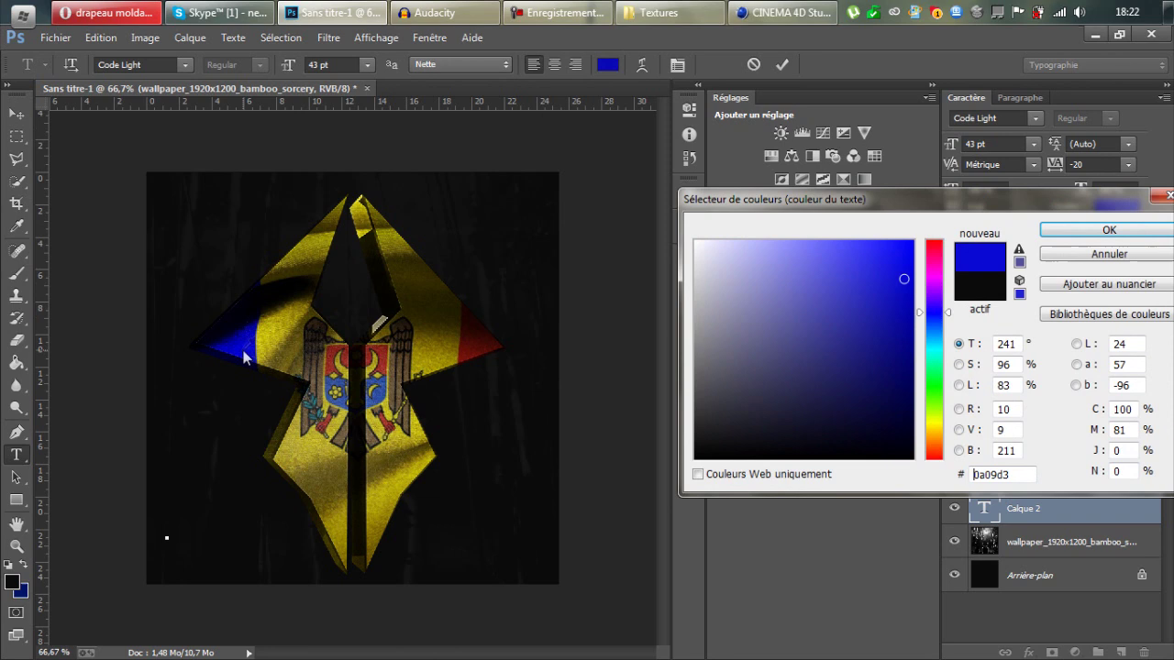
{"action": "left_click", "coordinate": [1062, 235]}
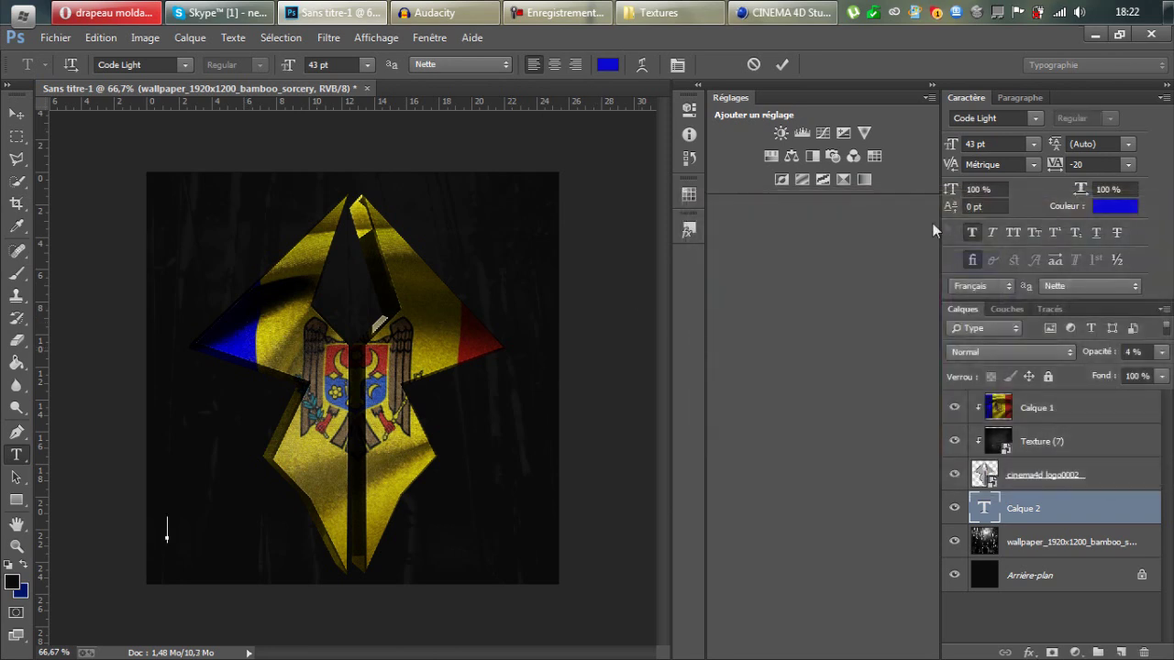
- Set the font size to 121 pt and write "PSEUDO"
{"action": "left_click_drag", "start_coordinate": [282, 73], "coordinate": [453, 191]}
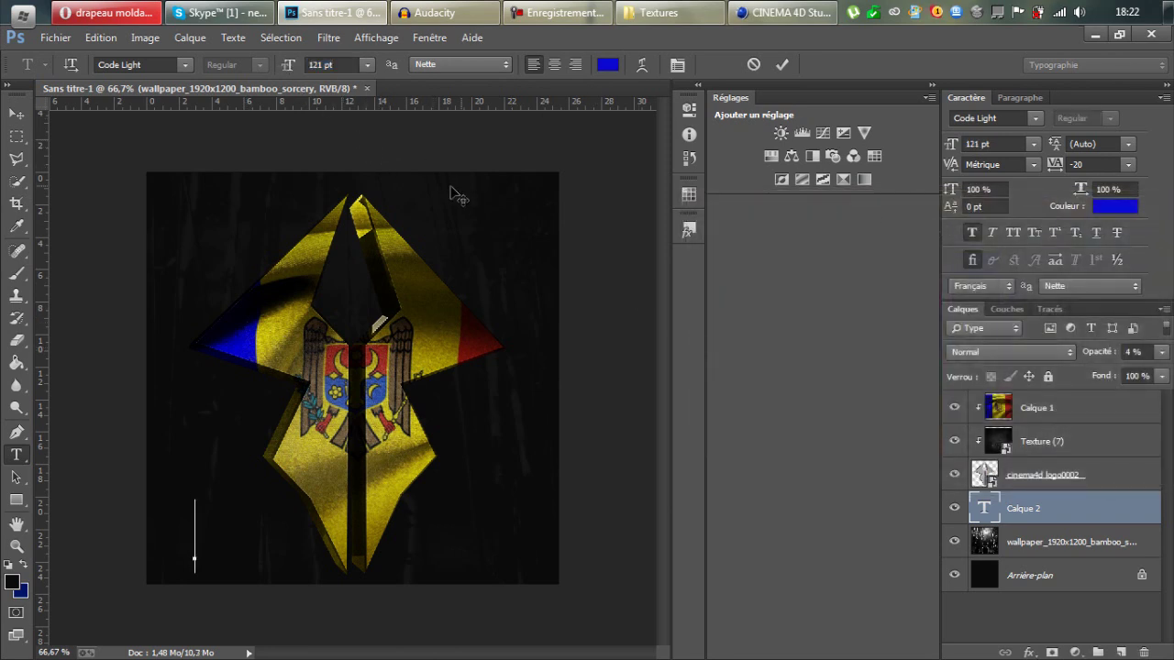
{"action": "type", "text": "PSUF"}
{"action": "key", "text": "BackSpace"}
{"action": "key", "text": "BackSpace"}
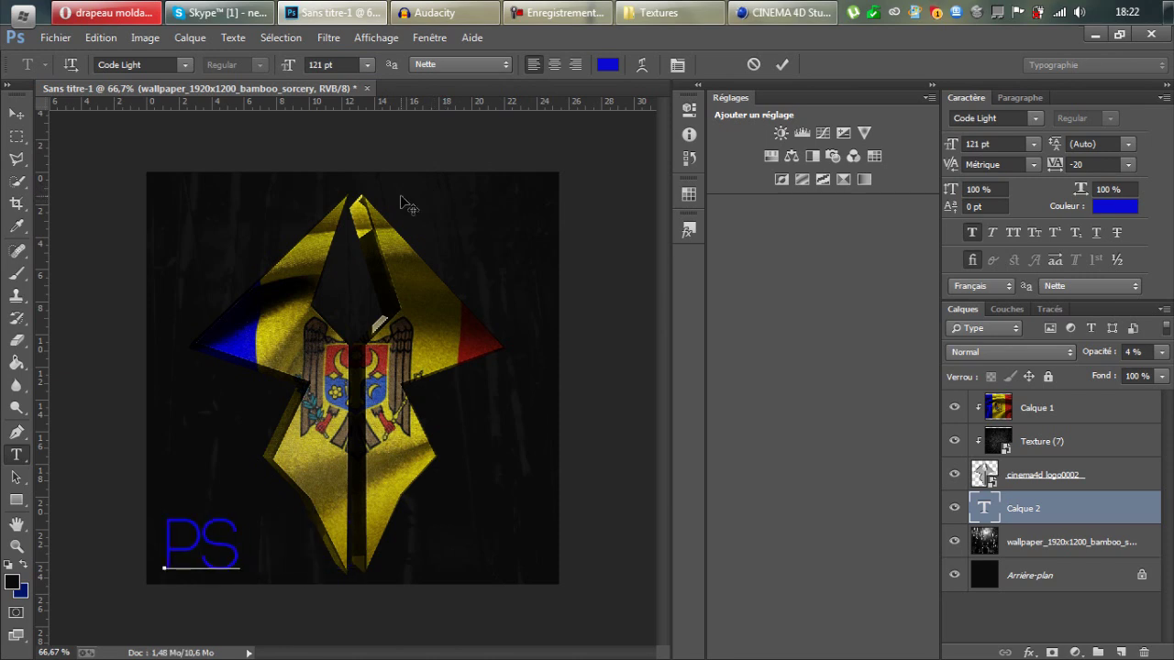
{"action": "type", "text": "EUDO"}
- Try placing the PSEUDO text layer between the flag and Texture (7) layers, and return it below the logo
{"action": "left_click", "coordinate": [1119, 517]}
{"action": "left_click_drag", "start_coordinate": [1118, 508], "coordinate": [1109, 429]}
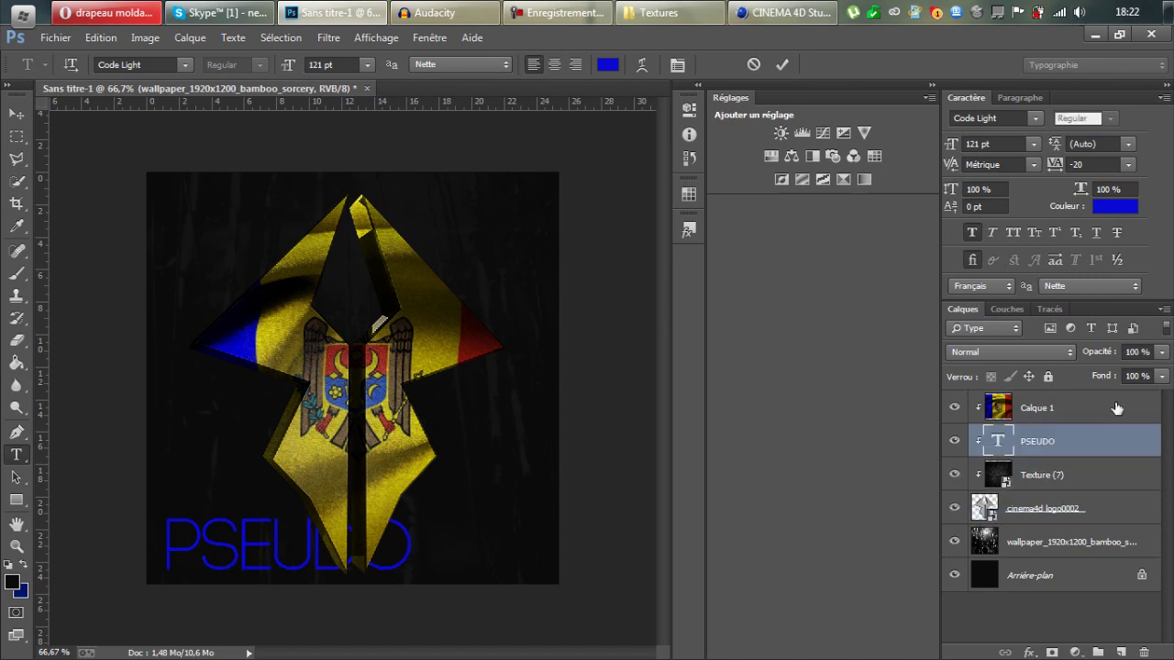
{"action": "left_click", "coordinate": [1091, 508]}
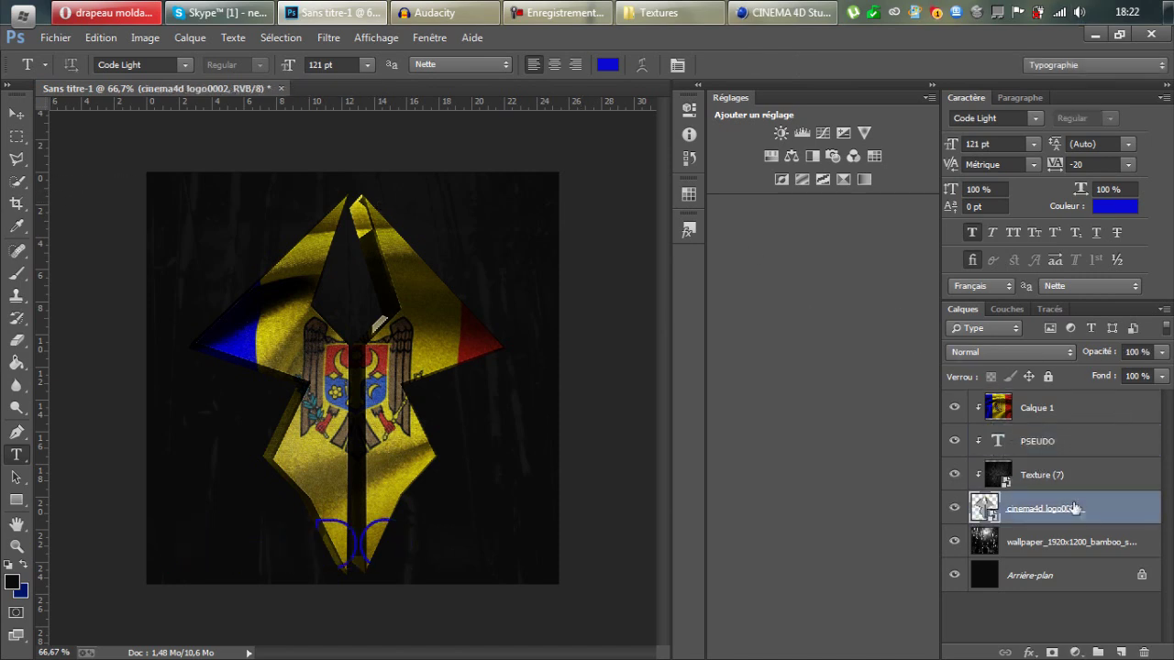
{"action": "left_click", "coordinate": [1082, 445]}
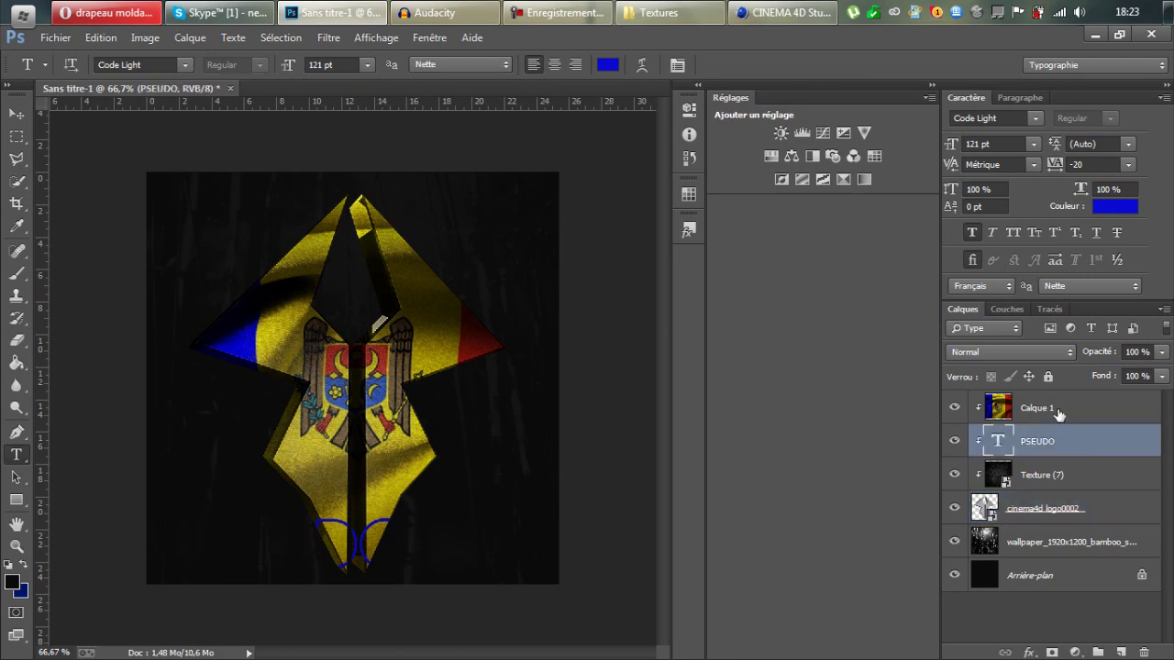
{"action": "key", "text": "ctrl+bracketleft"}
{"action": "key", "text": "ctrl+bracketleft"}
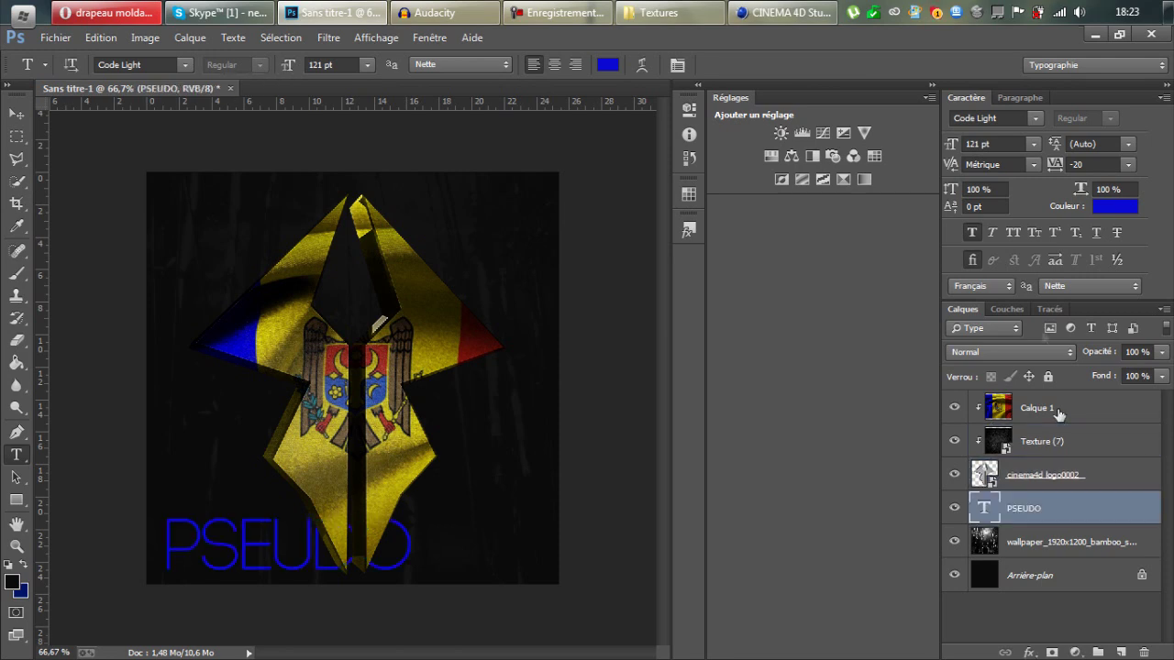
- Move the PSEUDO text layer to the top of the layer stack, above the flag layer
{"action": "left_click_drag", "start_coordinate": [1091, 500], "coordinate": [1088, 397]}
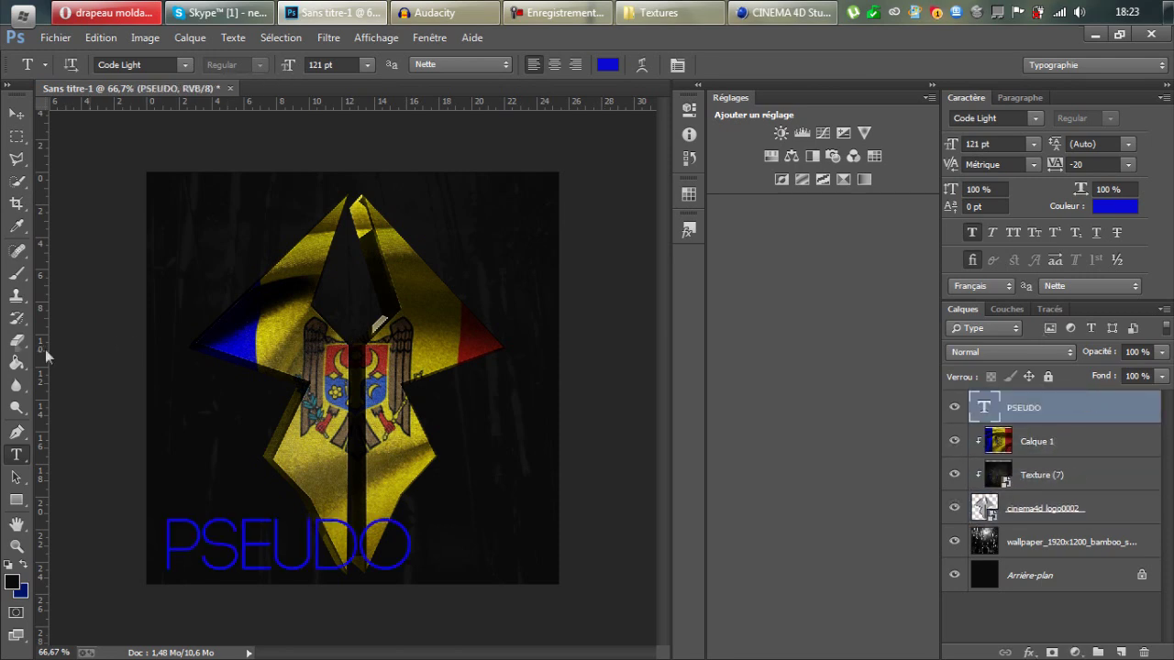
{"action": "left_click", "coordinate": [16, 114]}
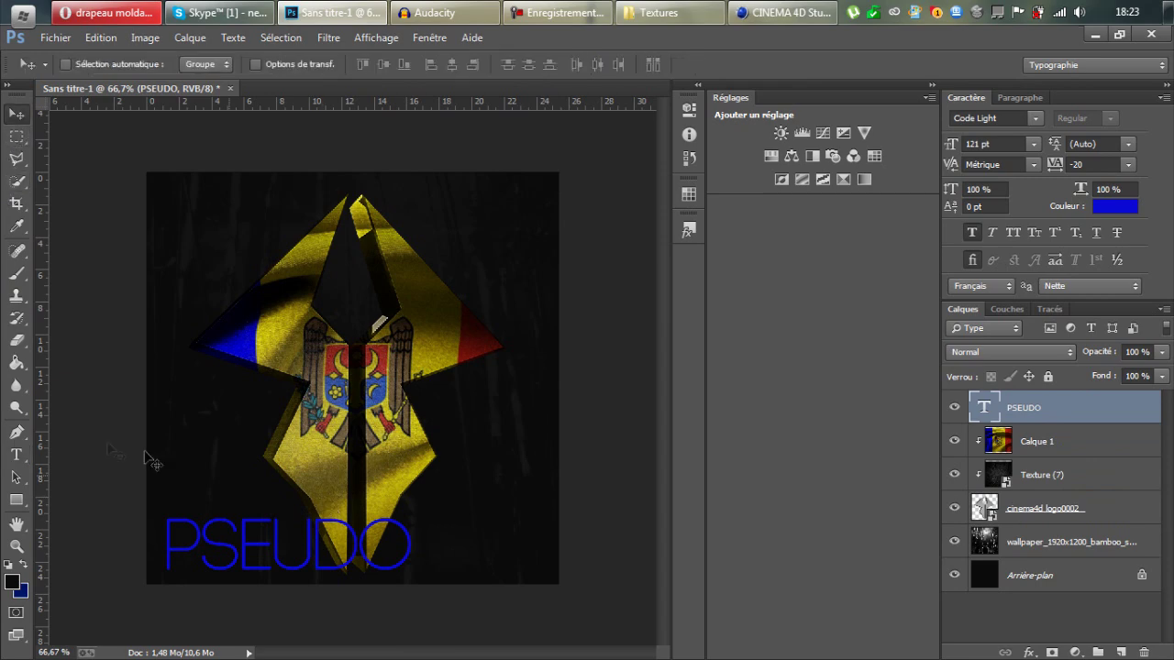
- Change the font of the whole PSEUDO text to True Lies
{"action": "left_click", "coordinate": [17, 454]}
{"action": "left_click", "coordinate": [394, 550]}
{"action": "key", "text": "ctrl+a"}
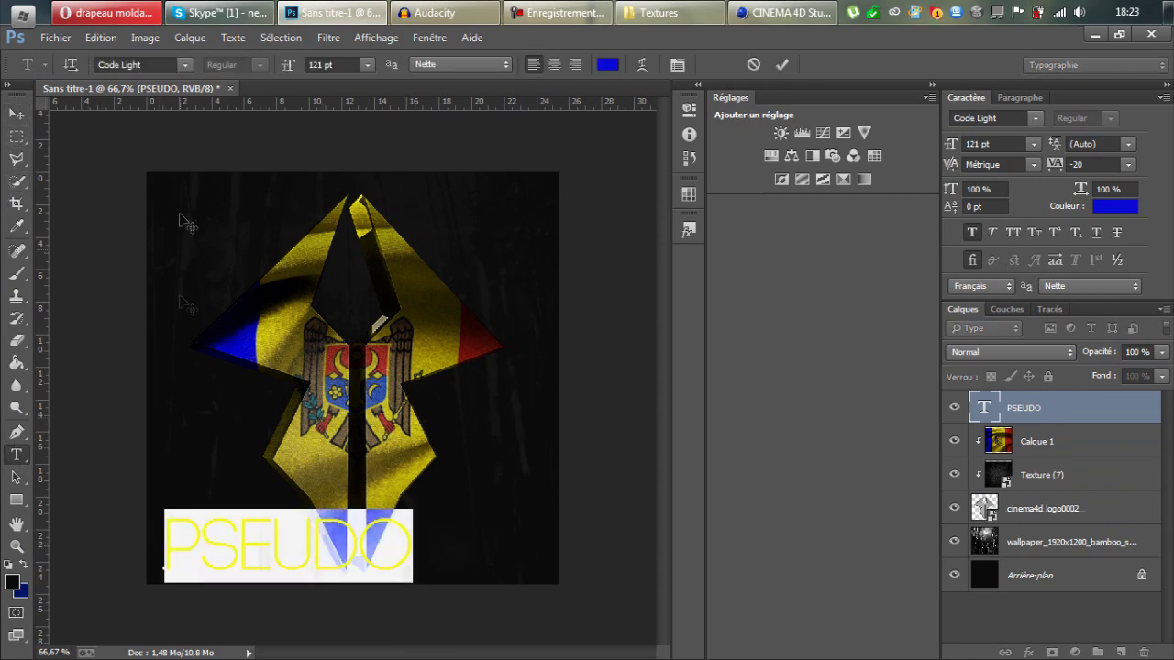
{"action": "left_click", "coordinate": [185, 65]}
{"action": "scroll", "coordinate": [286, 177], "scroll_direction": "down", "scroll_amount": 10}
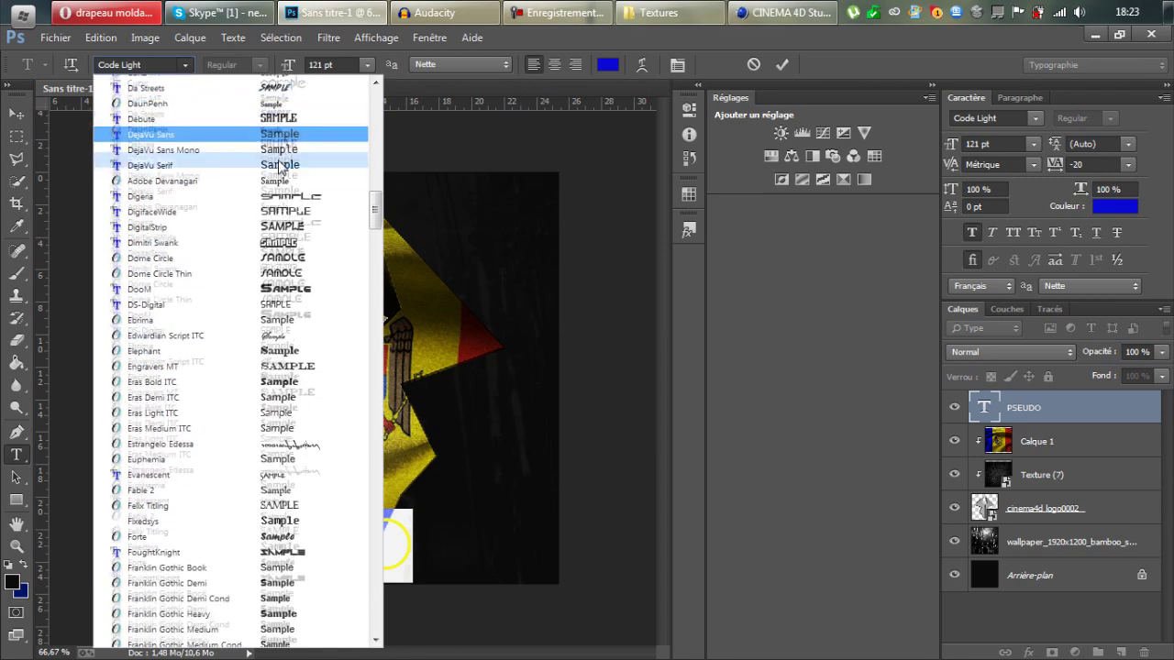
{"action": "scroll", "coordinate": [287, 177], "scroll_direction": "up", "scroll_amount": 5}
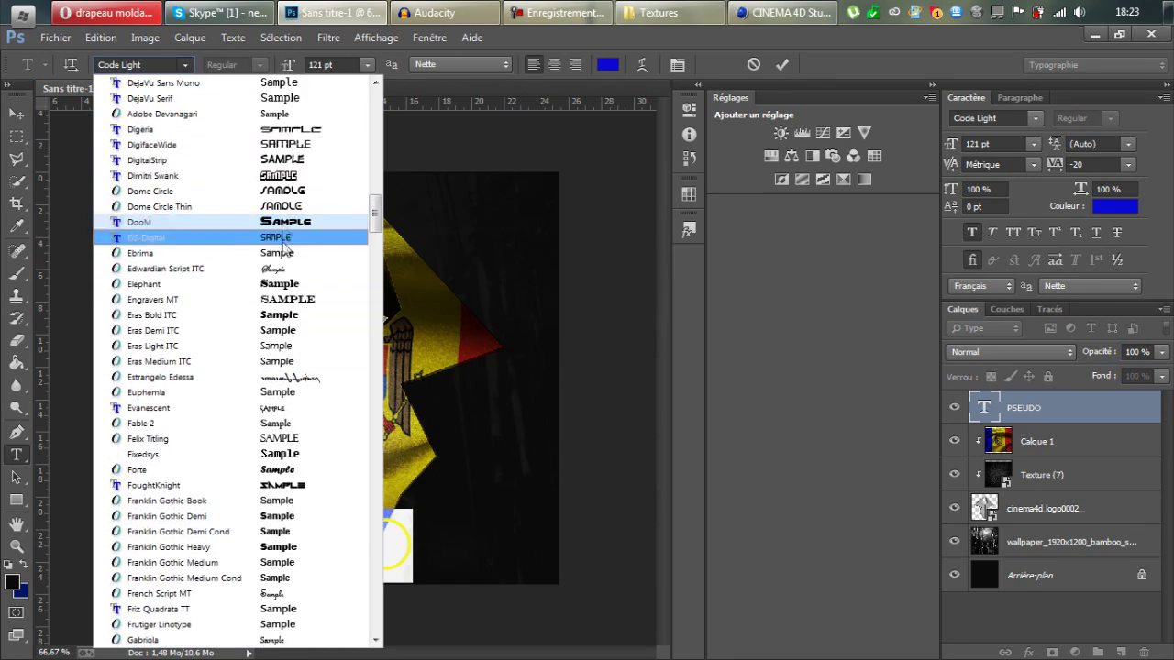
{"action": "scroll", "coordinate": [285, 273], "scroll_direction": "up", "scroll_amount": 4}
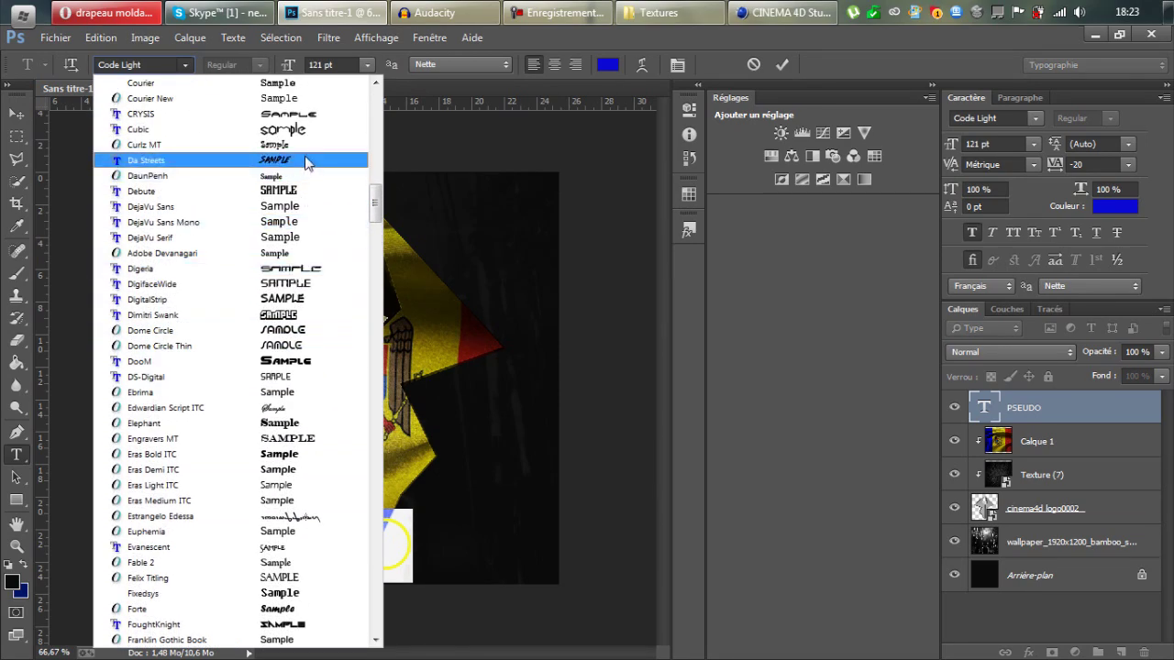
{"action": "left_click", "coordinate": [306, 168]}
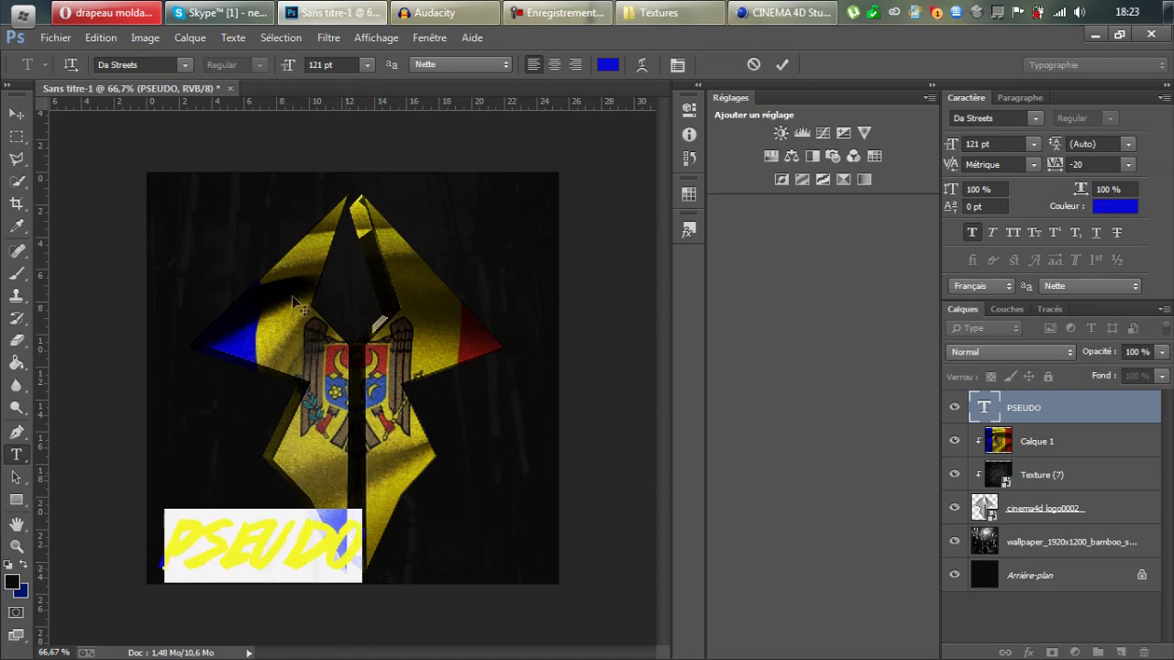
{"action": "left_click", "coordinate": [184, 64]}
{"action": "left_click_drag", "start_coordinate": [376, 207], "coordinate": [380, 498]}
{"action": "left_click", "coordinate": [358, 547]}
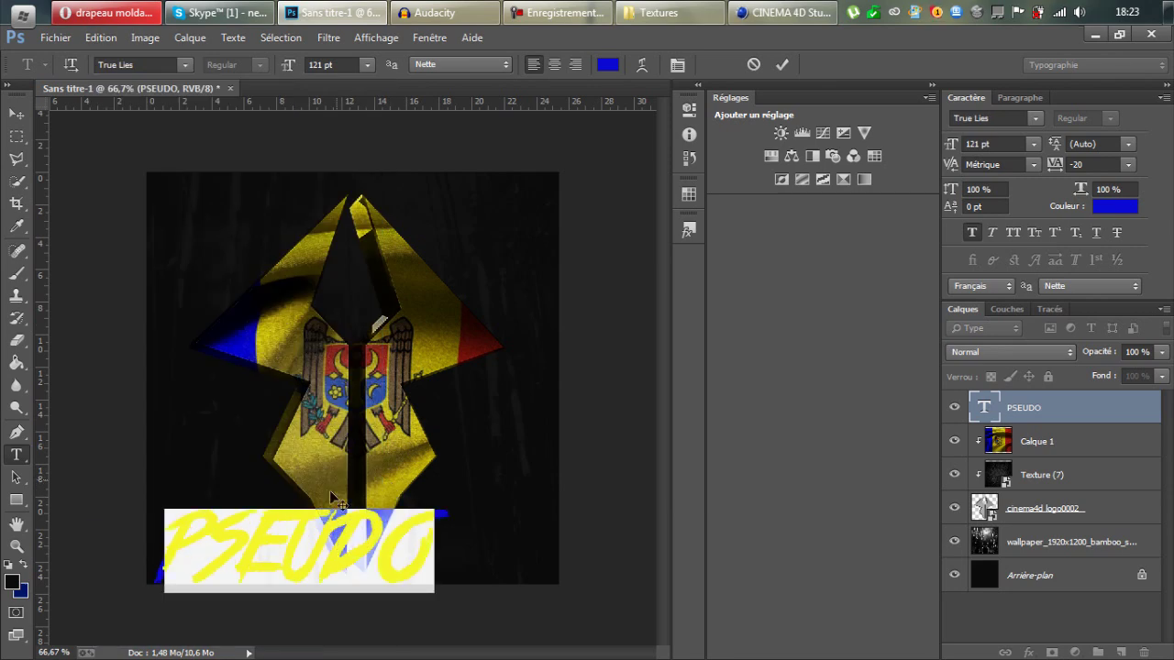
- Reduce the PSEUDO text's size to 76 pt and finish the text edit
{"action": "left_click_drag", "start_coordinate": [286, 74], "coordinate": [244, 79]}
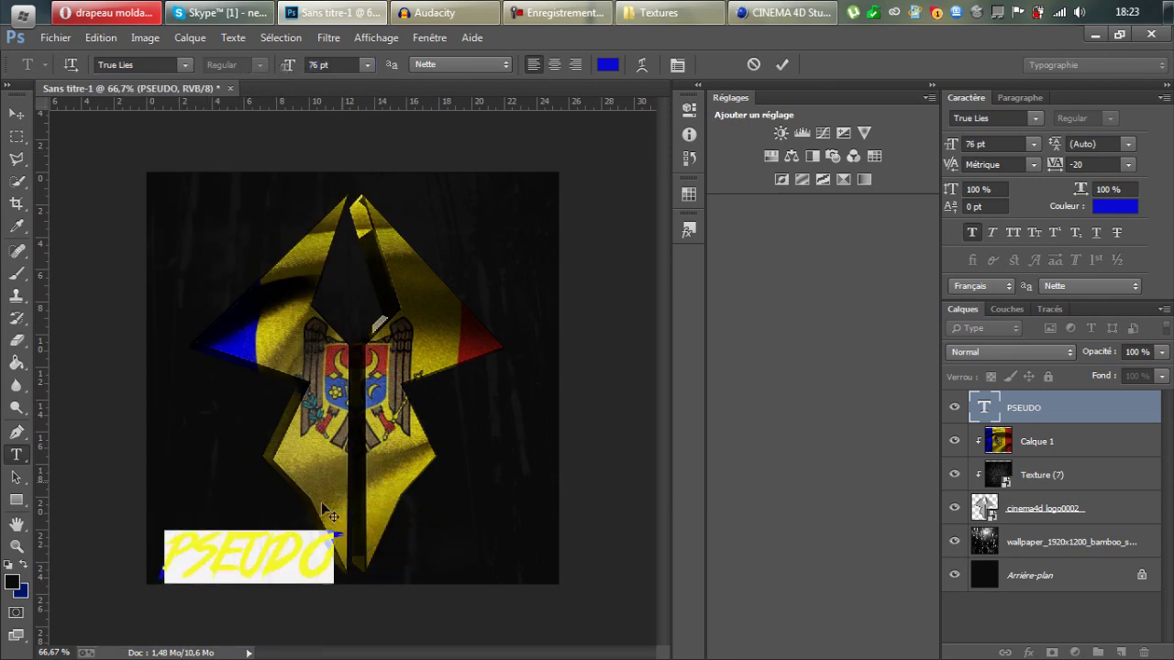
{"action": "left_click_drag", "start_coordinate": [364, 584], "coordinate": [119, 529], "text": "ctrl"}
{"action": "left_click", "coordinate": [305, 550]}
{"action": "left_click", "coordinate": [1088, 405]}
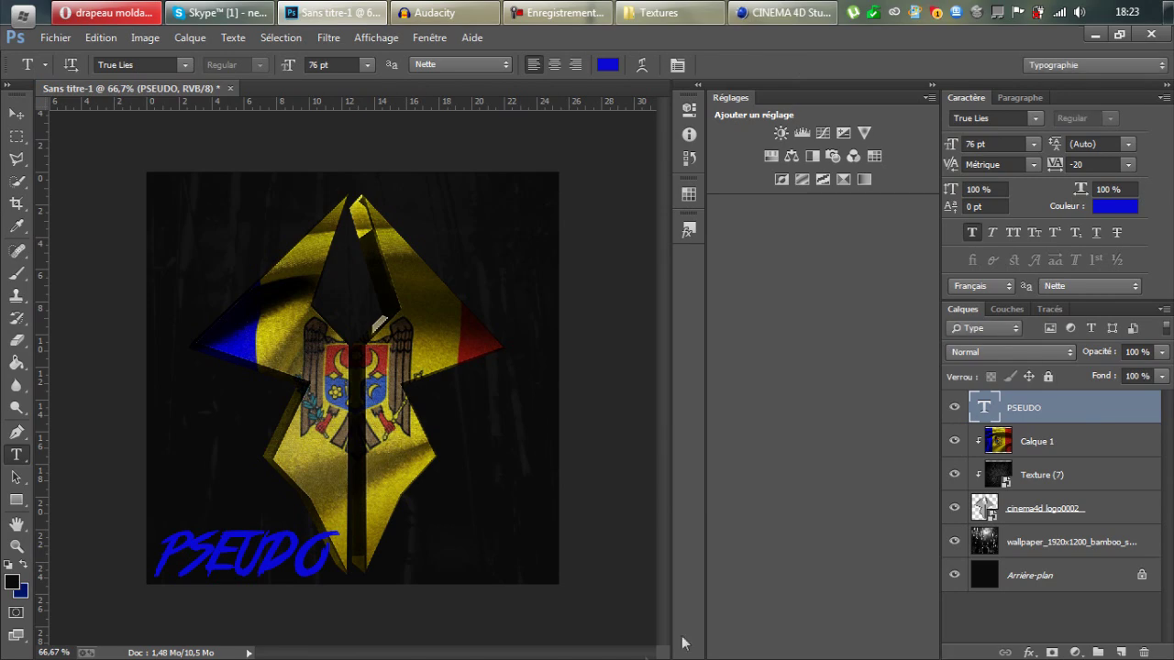
- Give the PSEUDO text layer a black-to-white linear gradient overlay at 23% opacity and a 16 px drop shadow
{"action": "double_click", "coordinate": [1109, 413]}
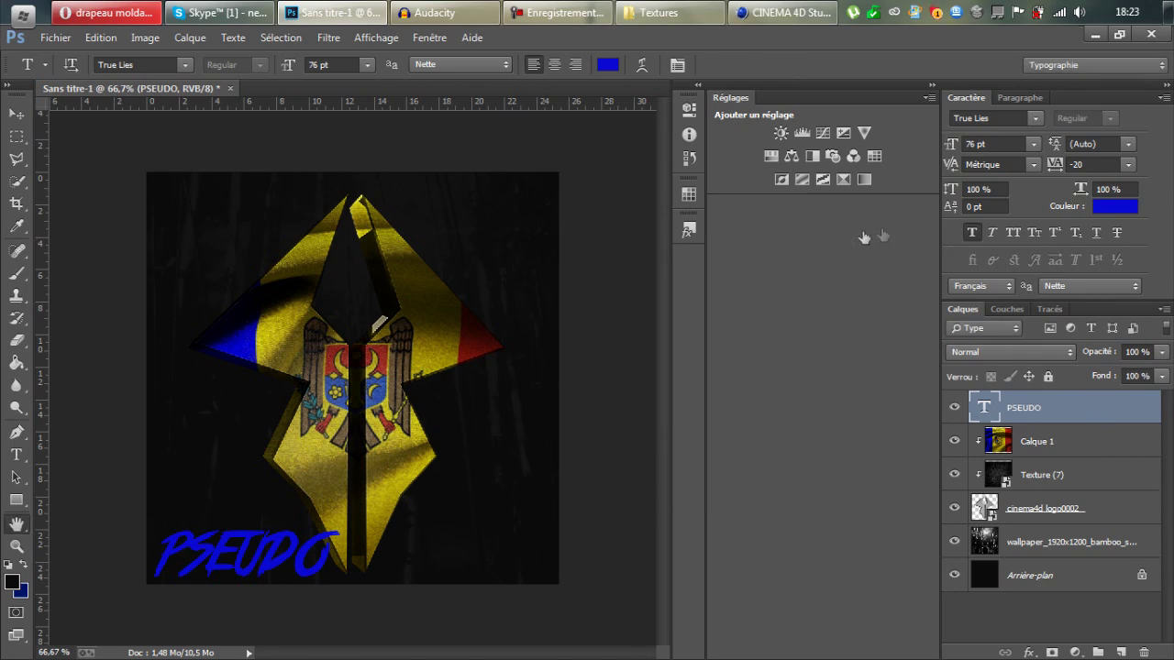
{"action": "left_click_drag", "start_coordinate": [638, 127], "coordinate": [1076, 81]}
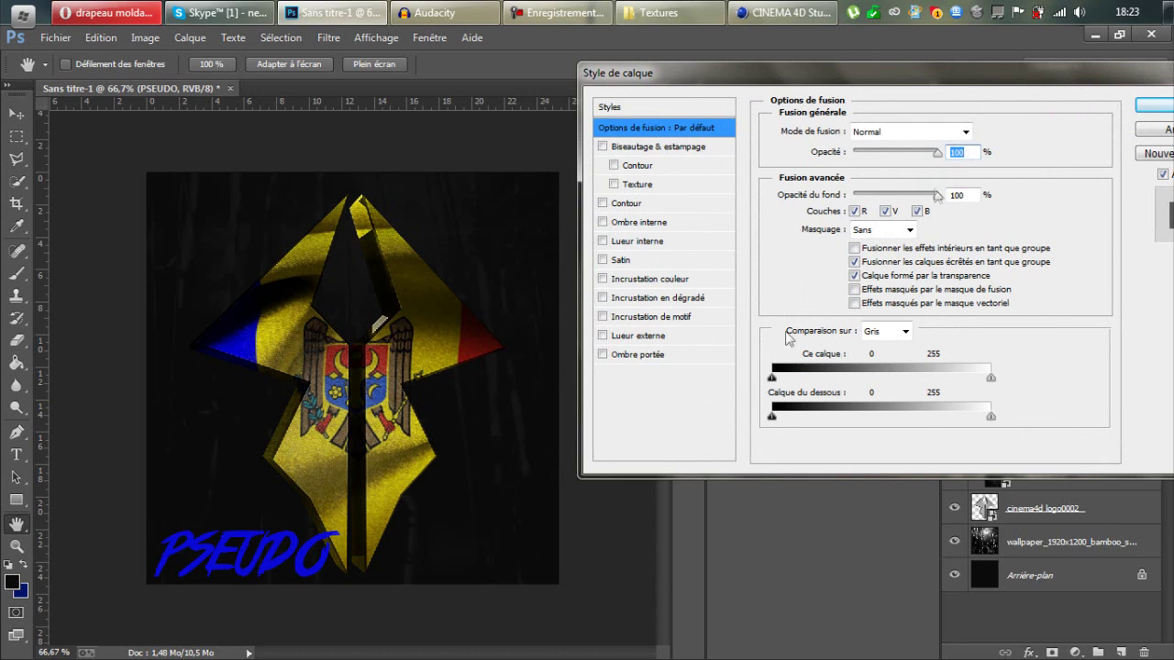
{"action": "left_click", "coordinate": [656, 300]}
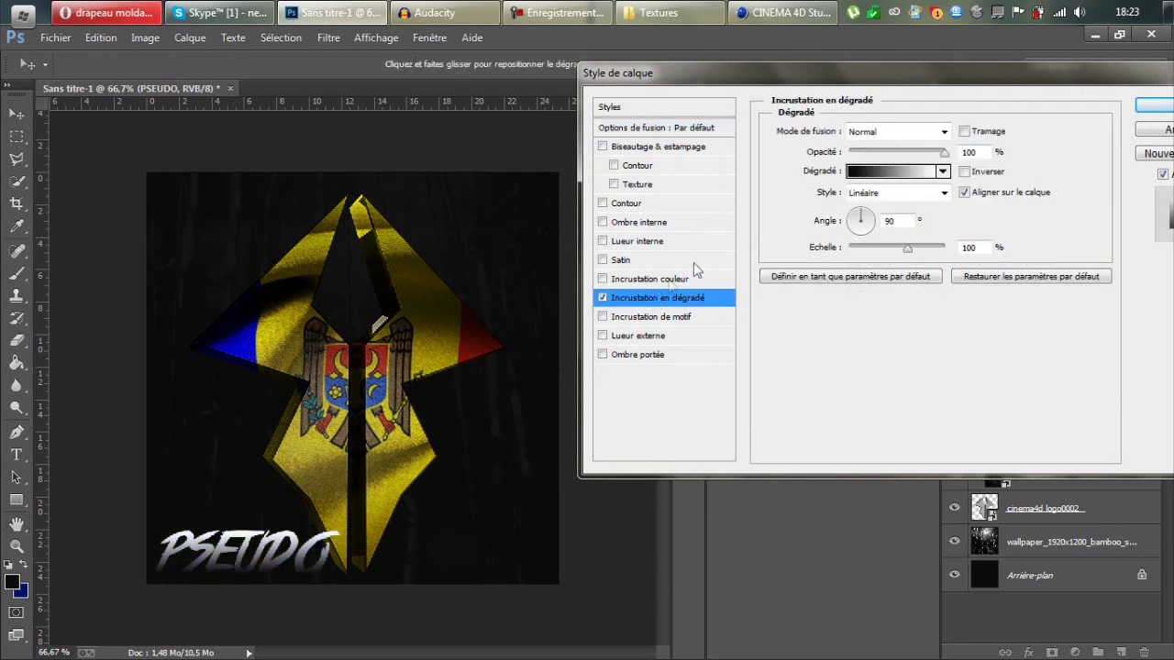
{"action": "left_click", "coordinate": [869, 151]}
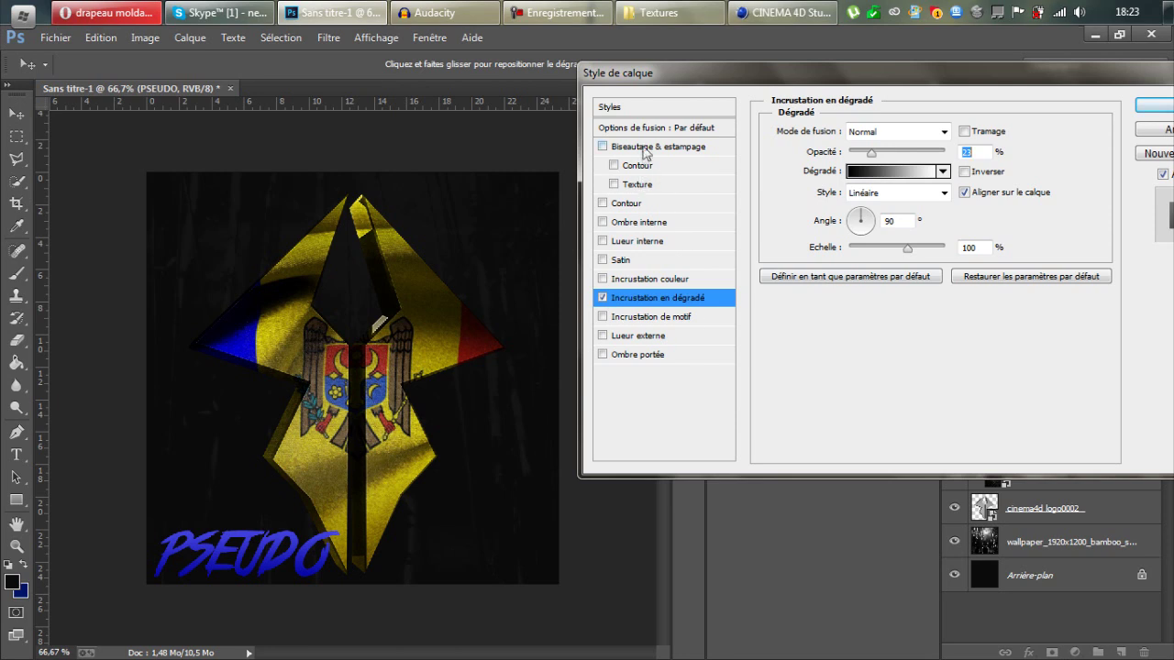
{"action": "left_click", "coordinate": [653, 356]}
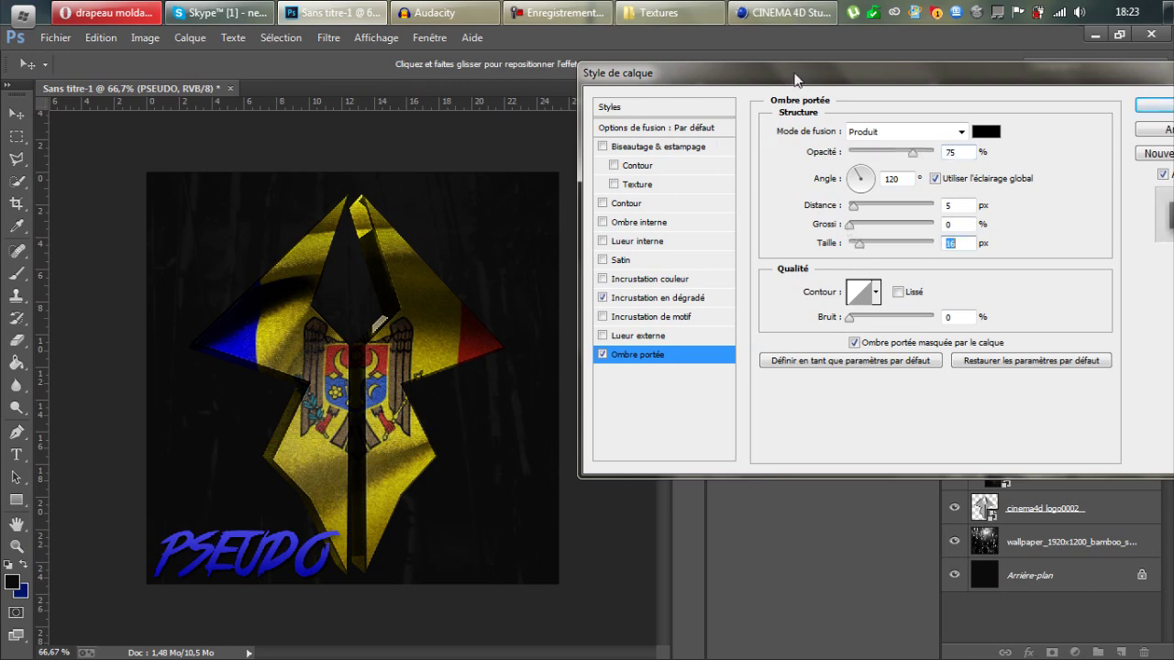
- Add a Satin effect at 28% opacity to the PSEUDO text and apply the layer style
{"action": "left_click_drag", "start_coordinate": [796, 80], "coordinate": [781, 85]}
{"action": "left_click", "coordinate": [605, 264]}
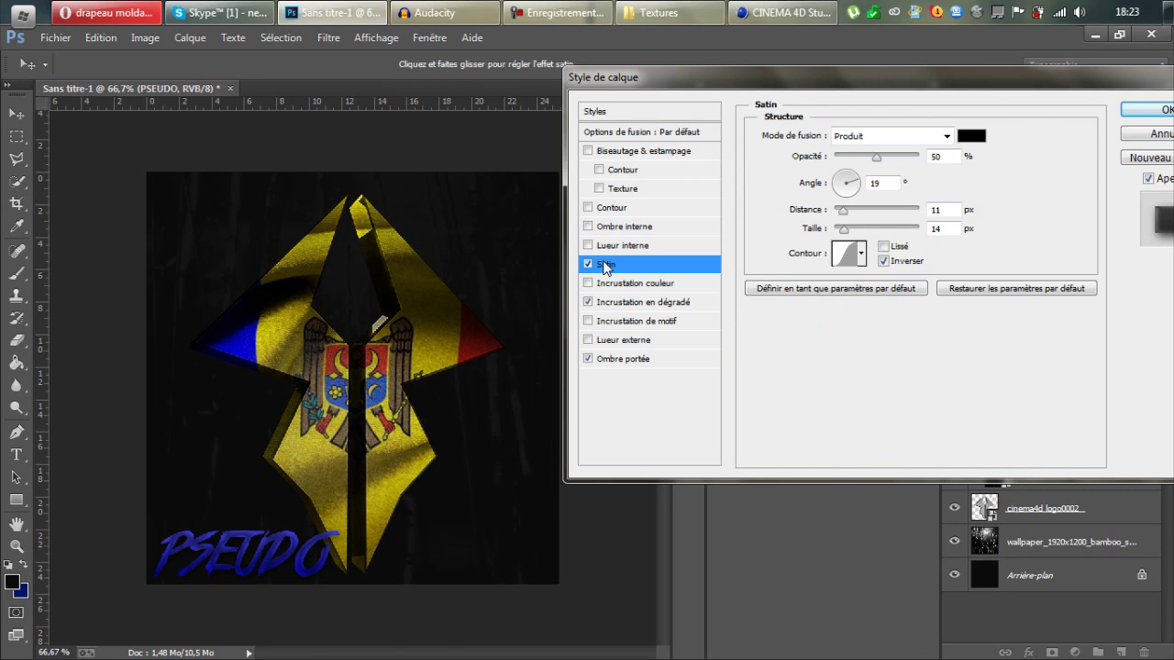
{"action": "left_click", "coordinate": [589, 264]}
{"action": "left_click", "coordinate": [588, 264]}
{"action": "left_click", "coordinate": [588, 264]}
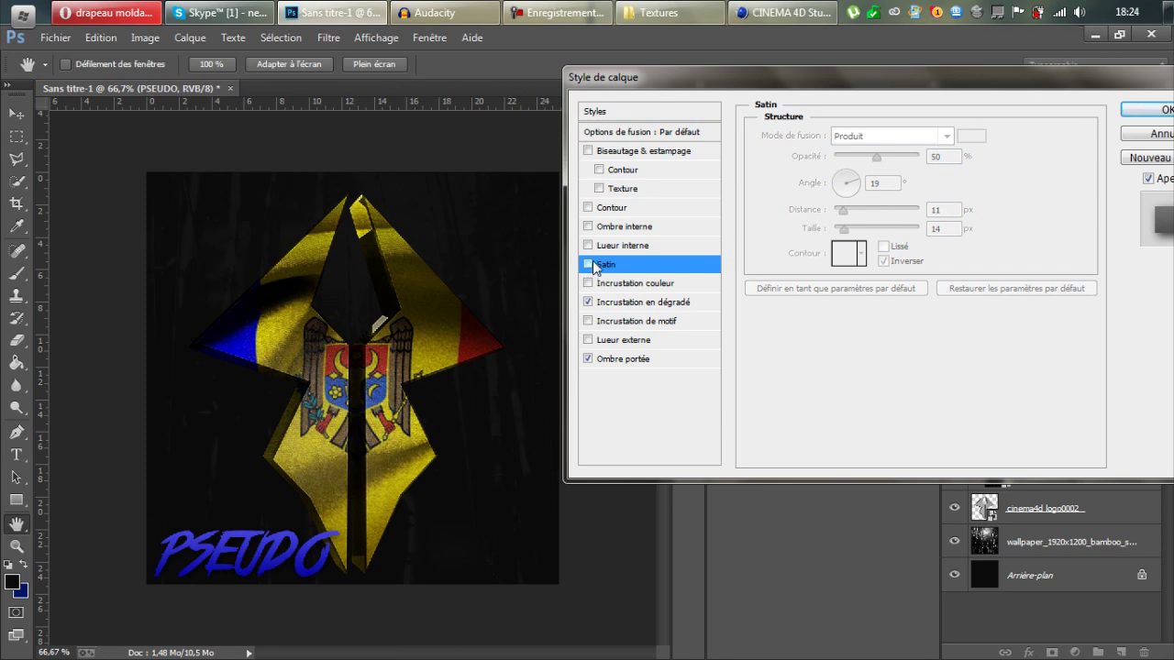
{"action": "left_click", "coordinate": [589, 264]}
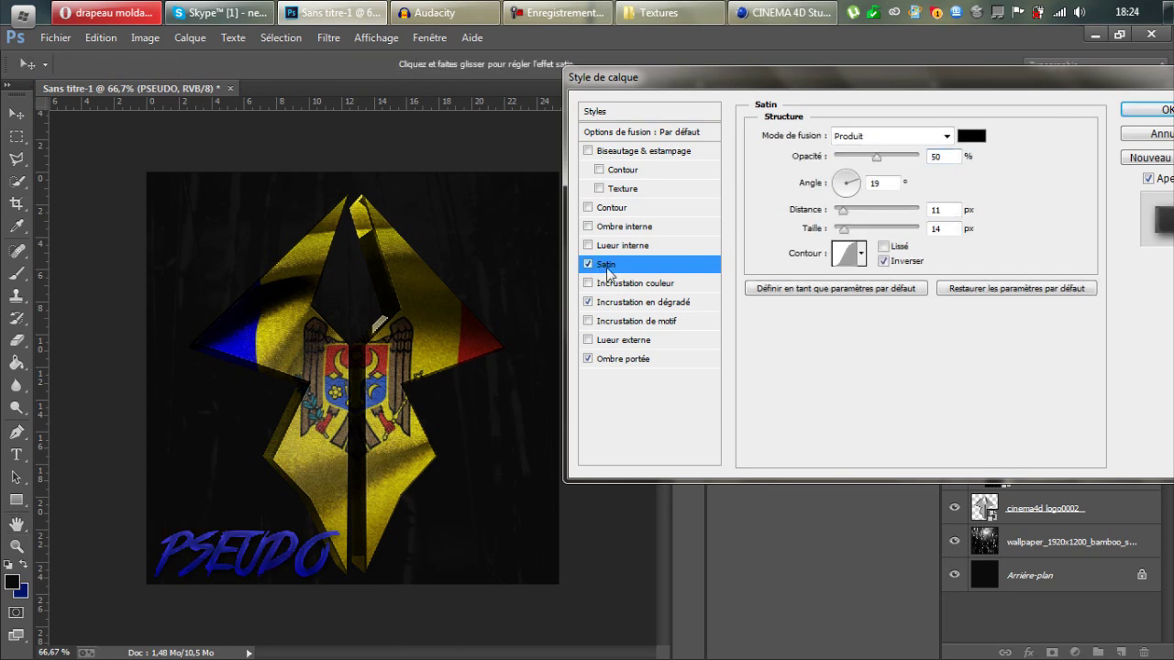
{"action": "left_click_drag", "start_coordinate": [877, 157], "coordinate": [862, 166]}
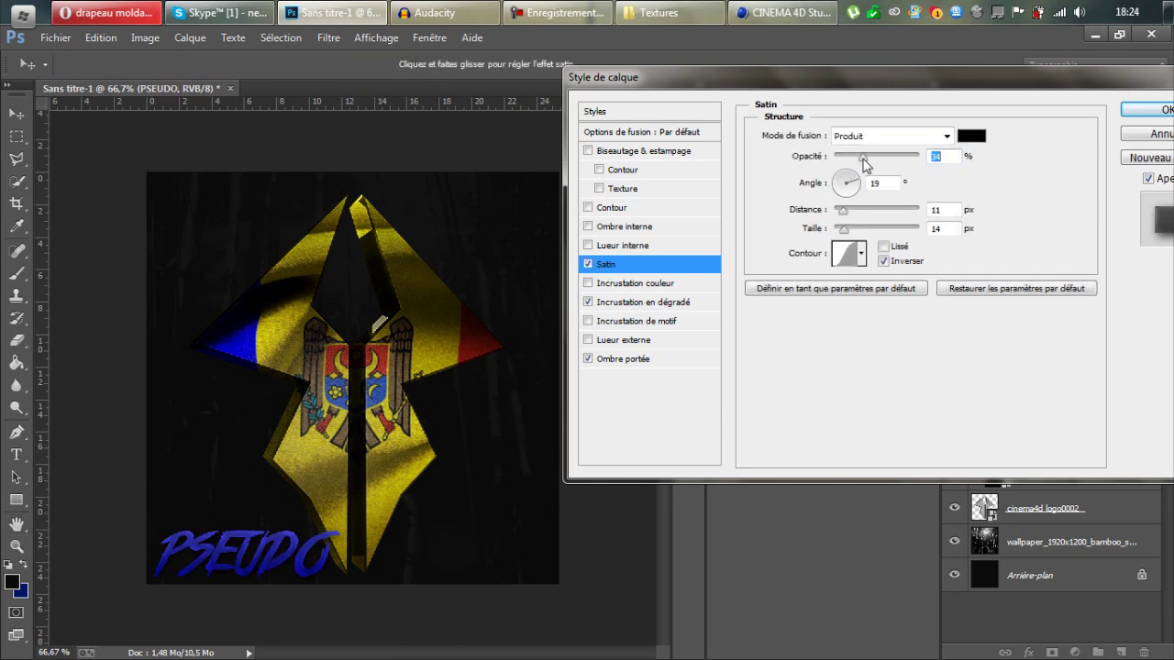
{"action": "left_click_drag", "start_coordinate": [858, 164], "coordinate": [860, 163]}
{"action": "left_click_drag", "start_coordinate": [825, 95], "coordinate": [862, 138]}
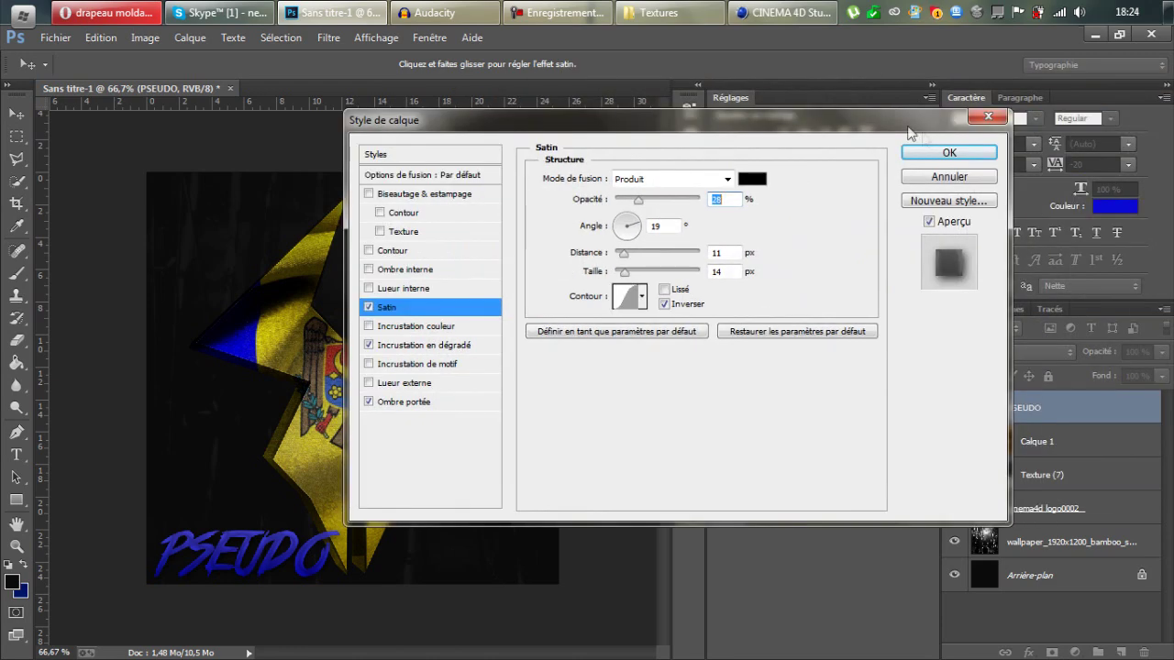
{"action": "left_click", "coordinate": [949, 153]}
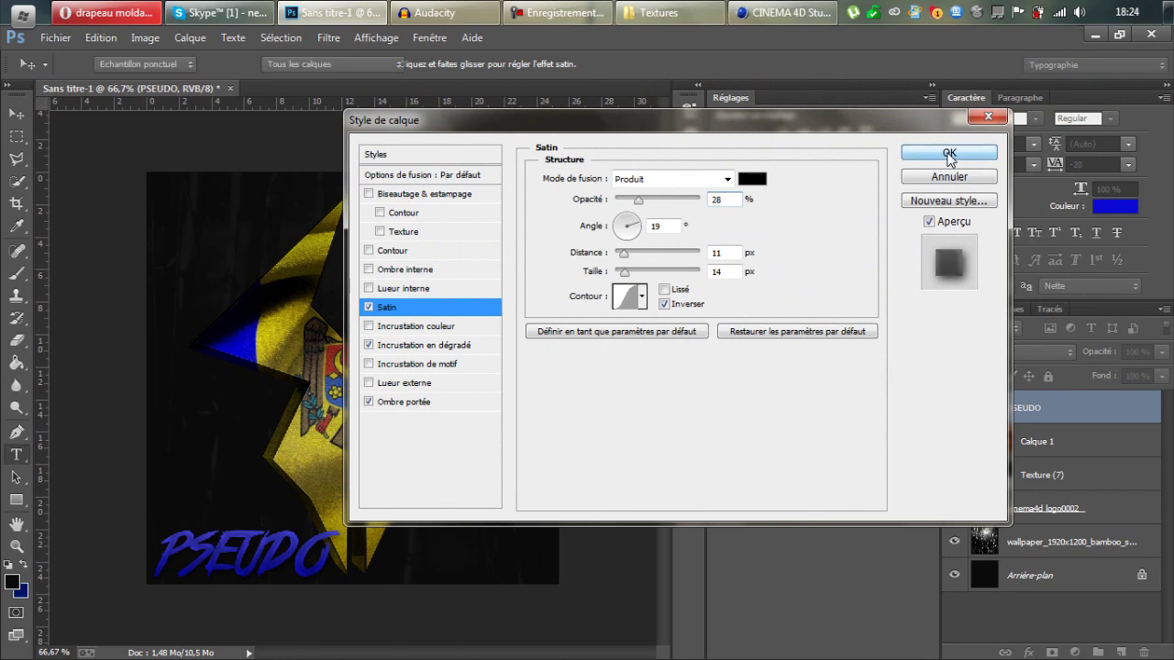
- Switch to the Textures file window and open the Lights folder inside GFX > Pack
{"action": "left_click", "coordinate": [17, 114]}
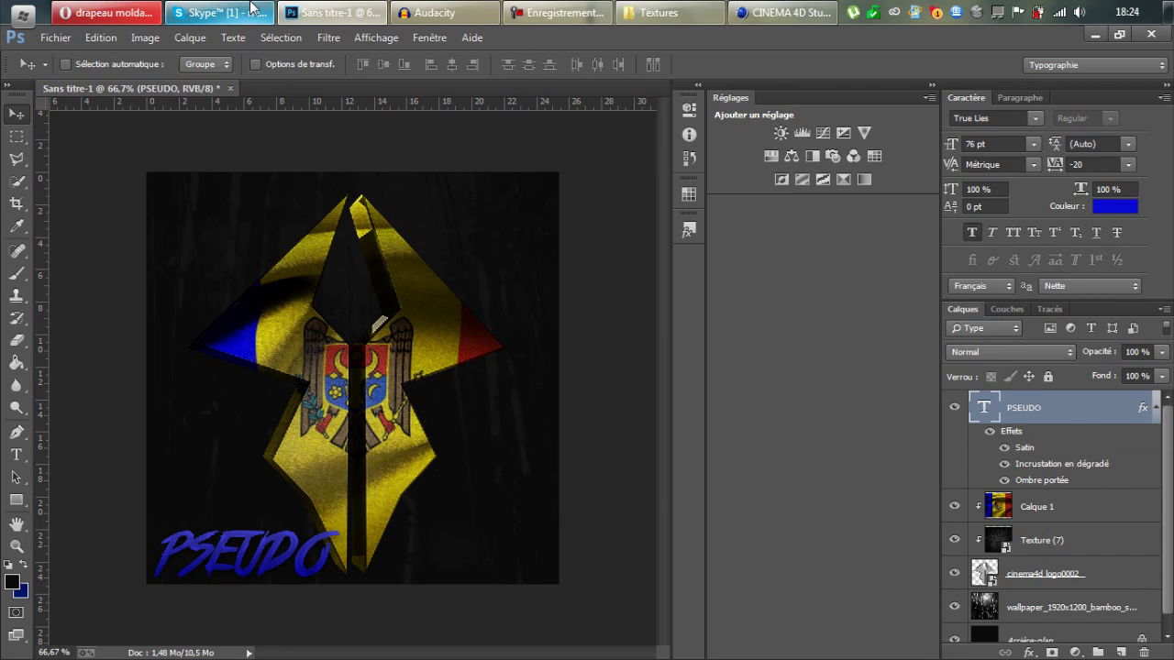
{"action": "left_click", "coordinate": [659, 12]}
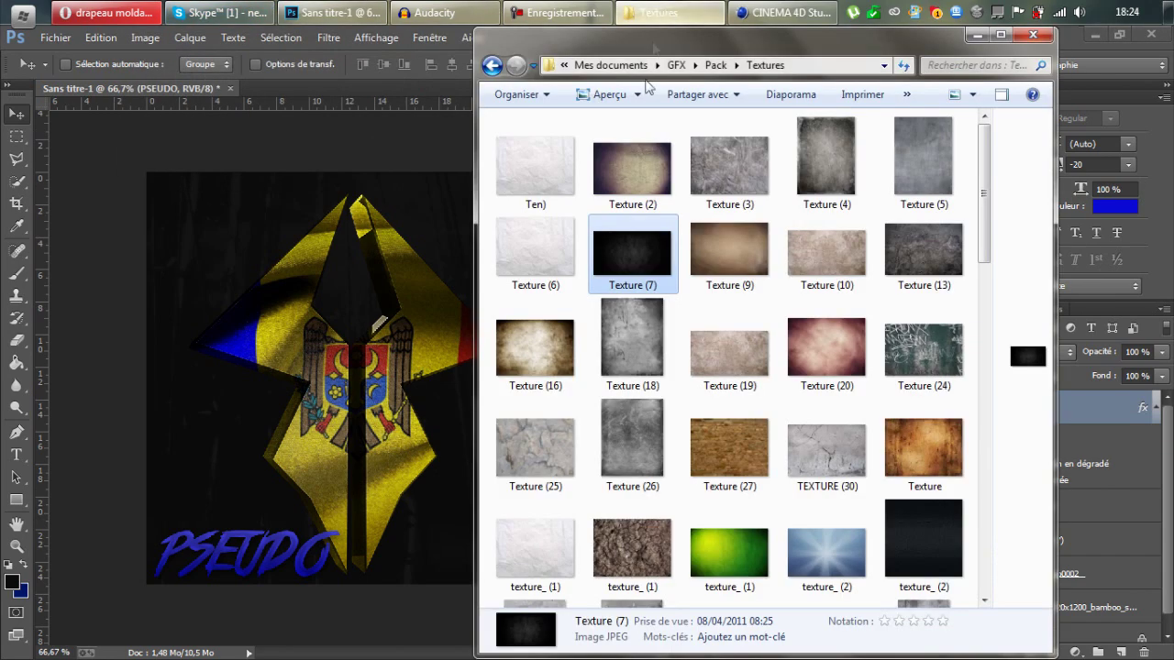
{"action": "left_click", "coordinate": [676, 66]}
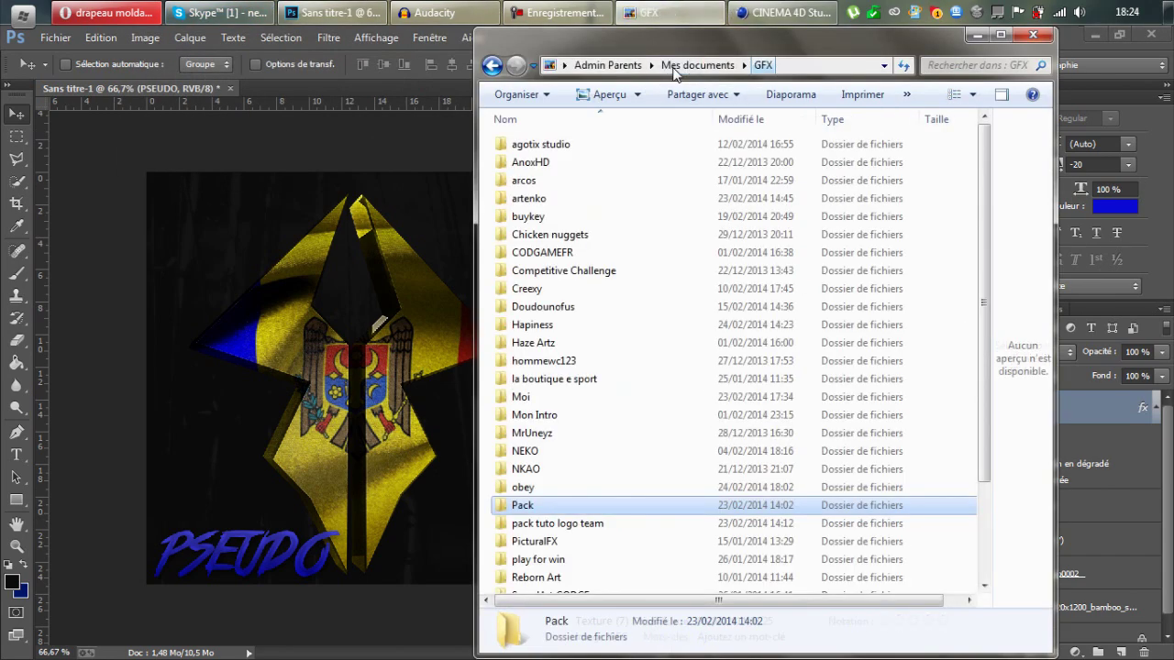
{"action": "double_click", "coordinate": [593, 506]}
{"action": "left_click", "coordinate": [605, 476]}
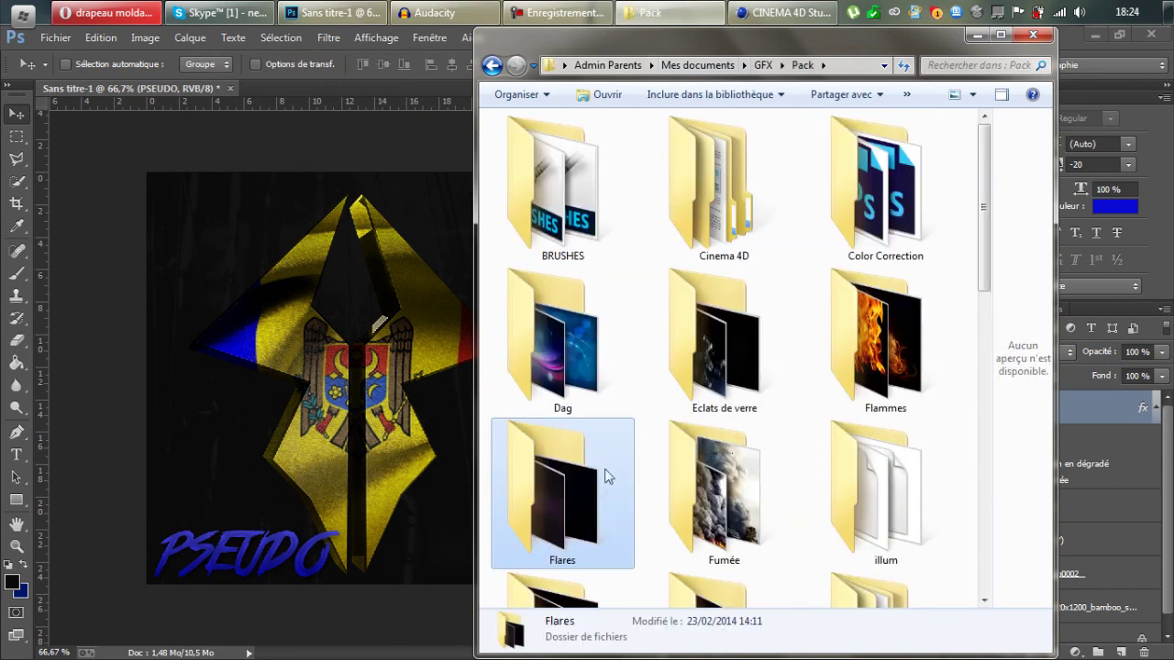
{"action": "scroll", "coordinate": [843, 489], "scroll_direction": "down", "scroll_amount": 10}
{"action": "scroll", "coordinate": [843, 488], "scroll_direction": "up", "scroll_amount": 6}
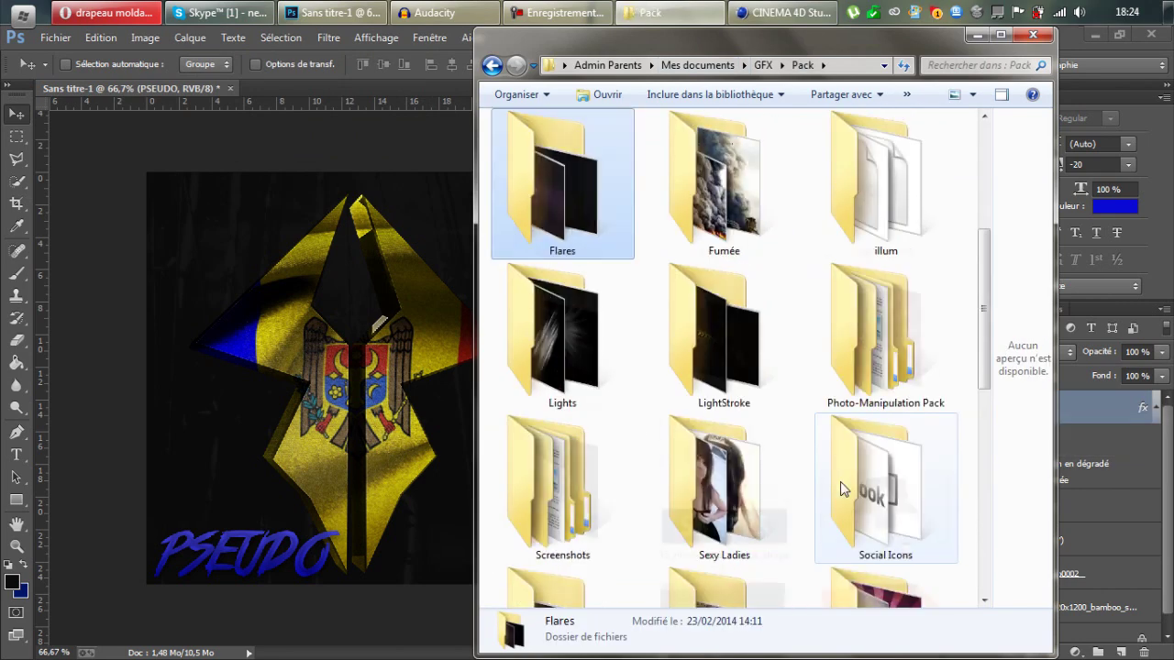
{"action": "double_click", "coordinate": [581, 363]}
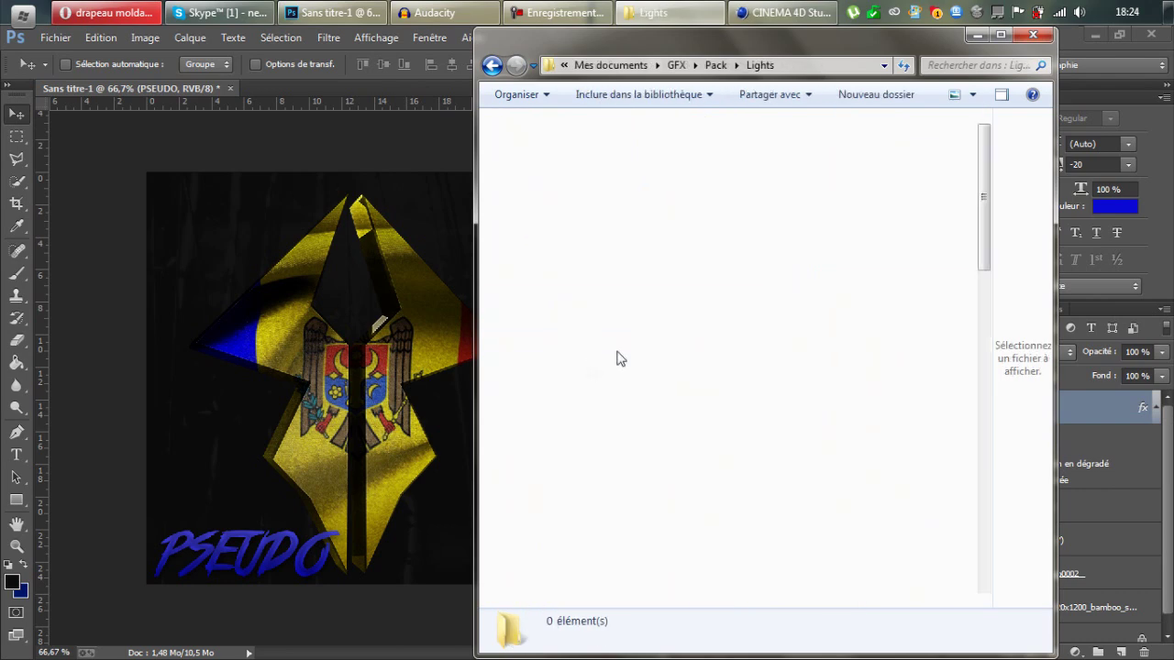
- Place the blue light flare image "4" over the lower part of the PSEUDO text, blended in Superposition mode
{"action": "left_click_drag", "start_coordinate": [699, 230], "coordinate": [284, 440]}
{"action": "left_click_drag", "start_coordinate": [456, 336], "coordinate": [386, 634]}
{"action": "left_click", "coordinate": [1008, 351]}
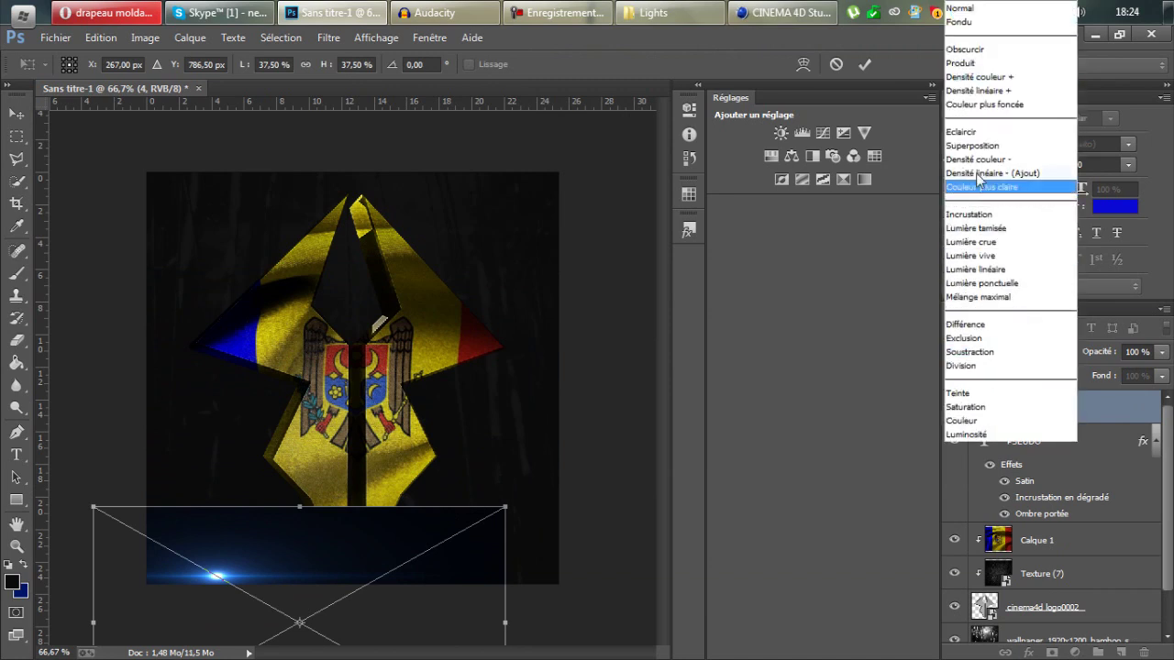
{"action": "left_click", "coordinate": [972, 145]}
{"action": "left_click_drag", "start_coordinate": [345, 551], "coordinate": [339, 546]}
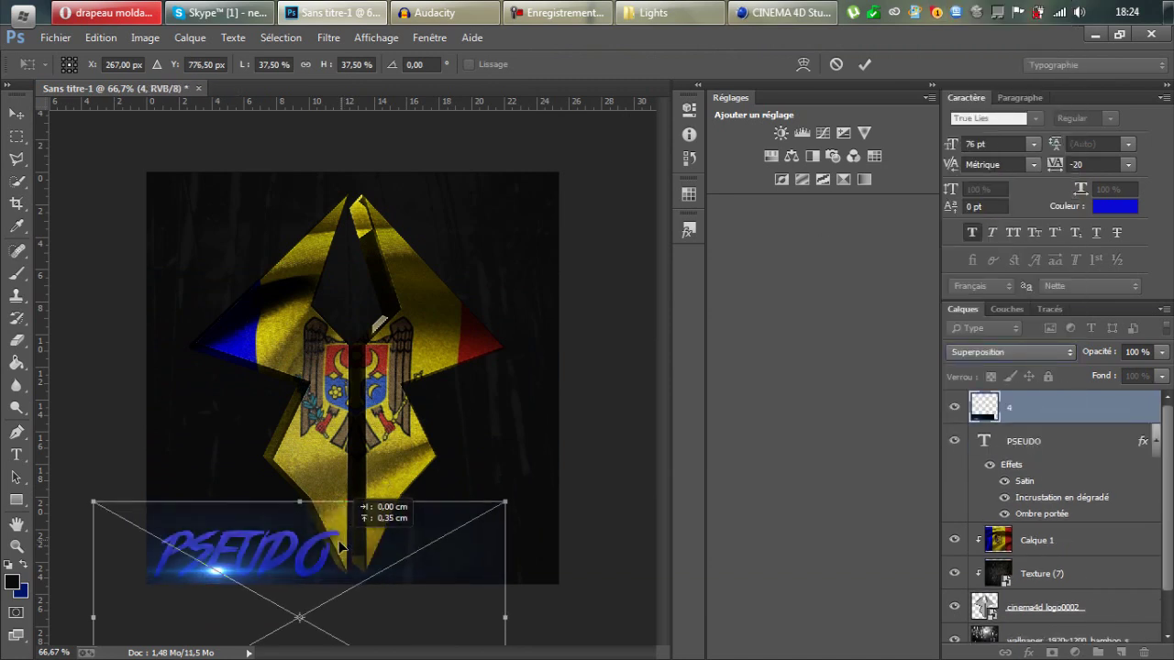
{"action": "key", "text": "Return"}
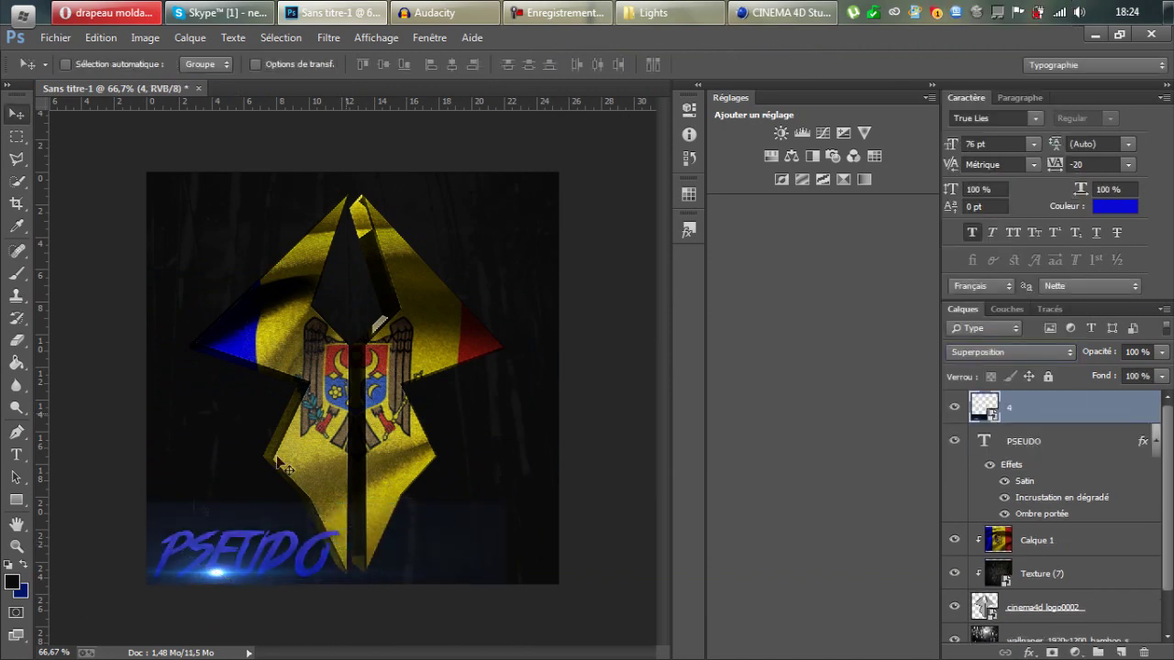
- Rasterize the light flare layer and erase its visible edges around the PSEUDO text with a 317 px eraser
{"action": "left_click", "coordinate": [17, 340]}
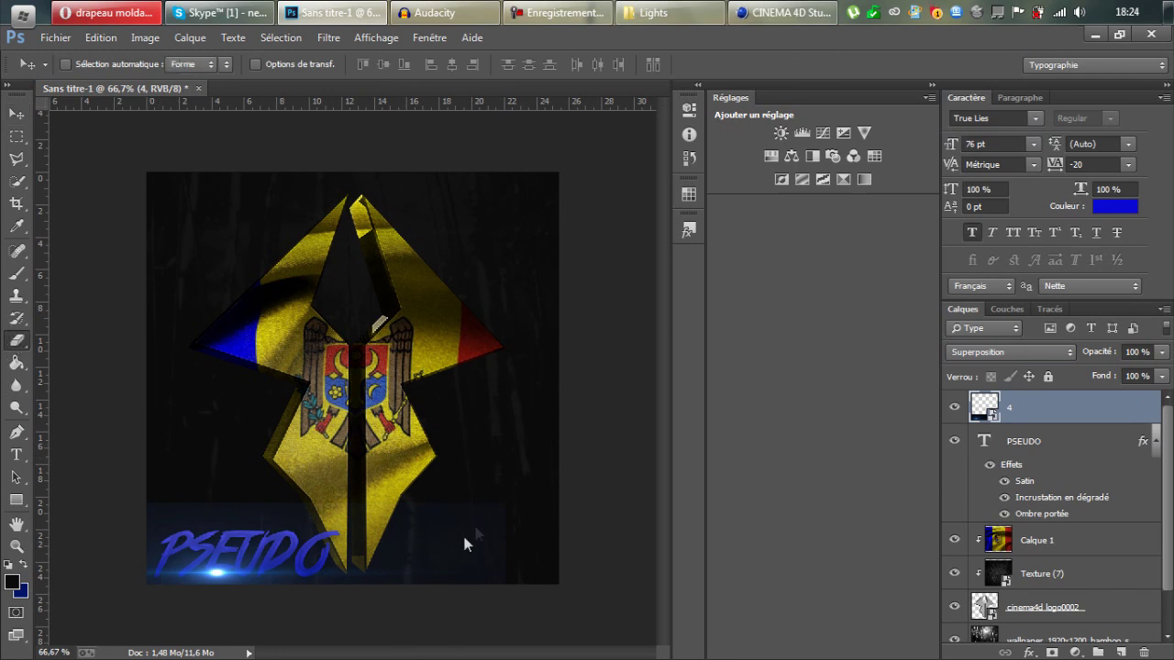
{"action": "left_click", "coordinate": [479, 513]}
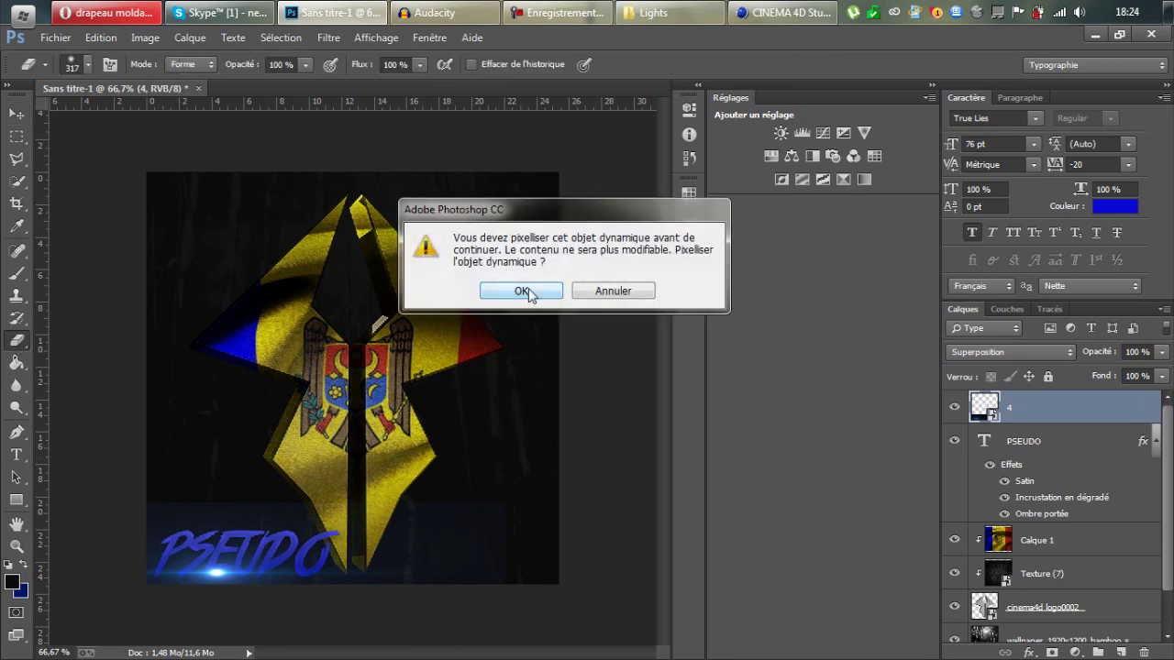
{"action": "left_click", "coordinate": [532, 293]}
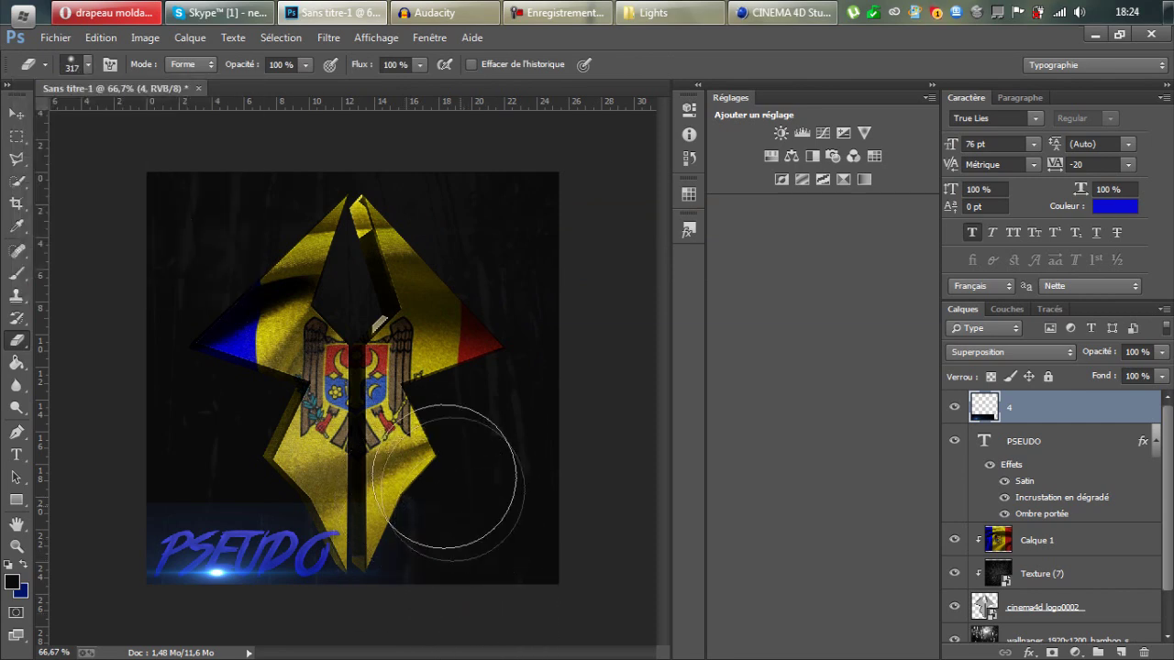
{"action": "left_click", "coordinate": [70, 68]}
{"action": "left_click", "coordinate": [68, 72]}
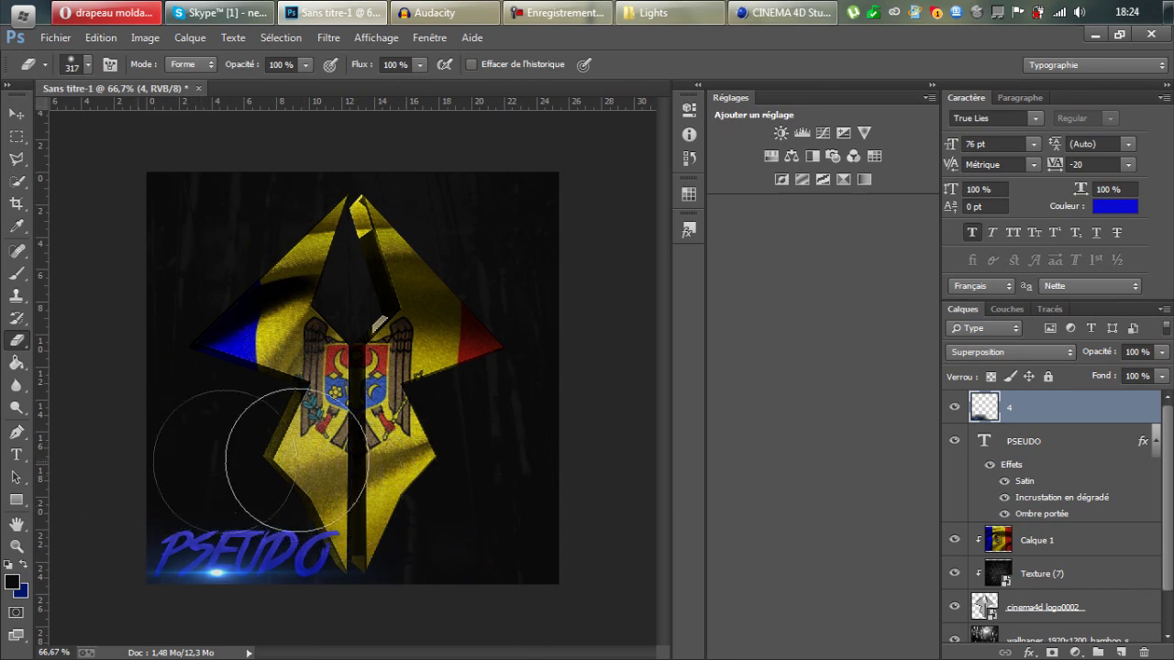
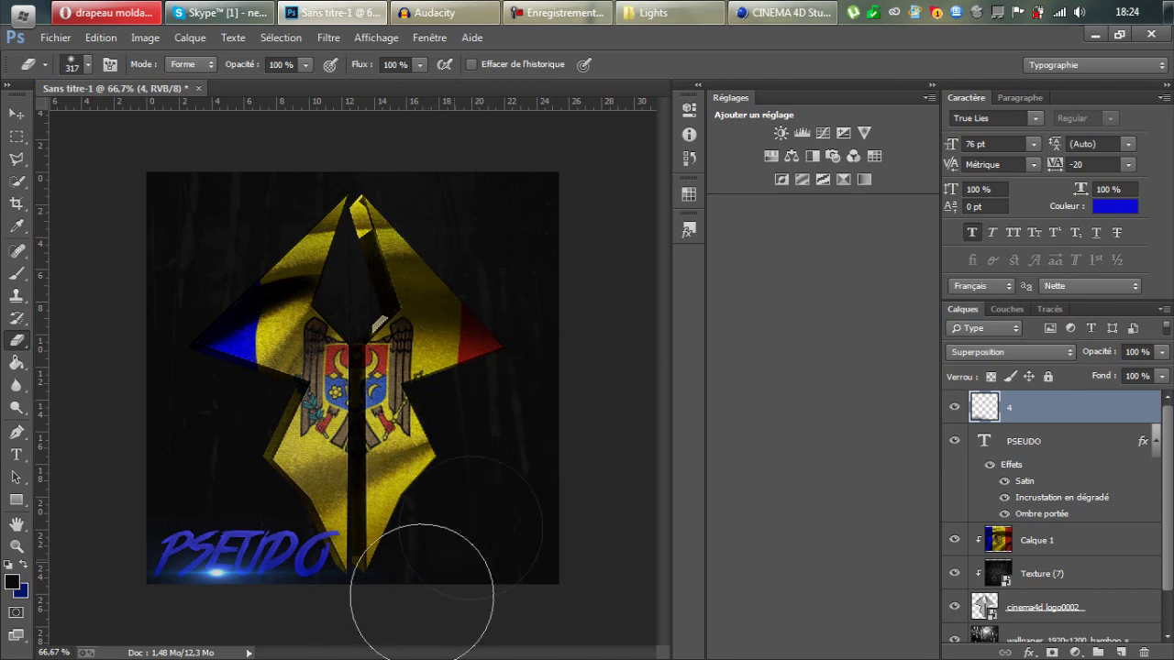
- Reduce the eraser to 63 px and erase the leftover glow around the flare beneath the PSEUDO text
{"action": "left_click", "coordinate": [85, 67]}
{"action": "left_click", "coordinate": [132, 123]}
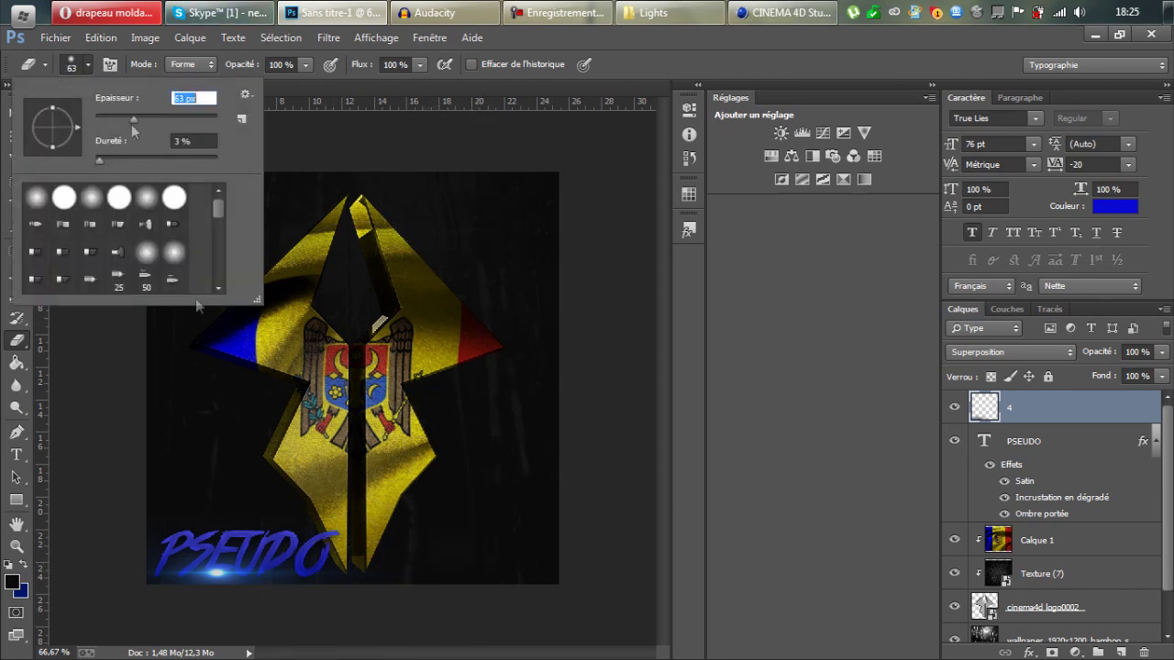
{"action": "left_click", "coordinate": [305, 623]}
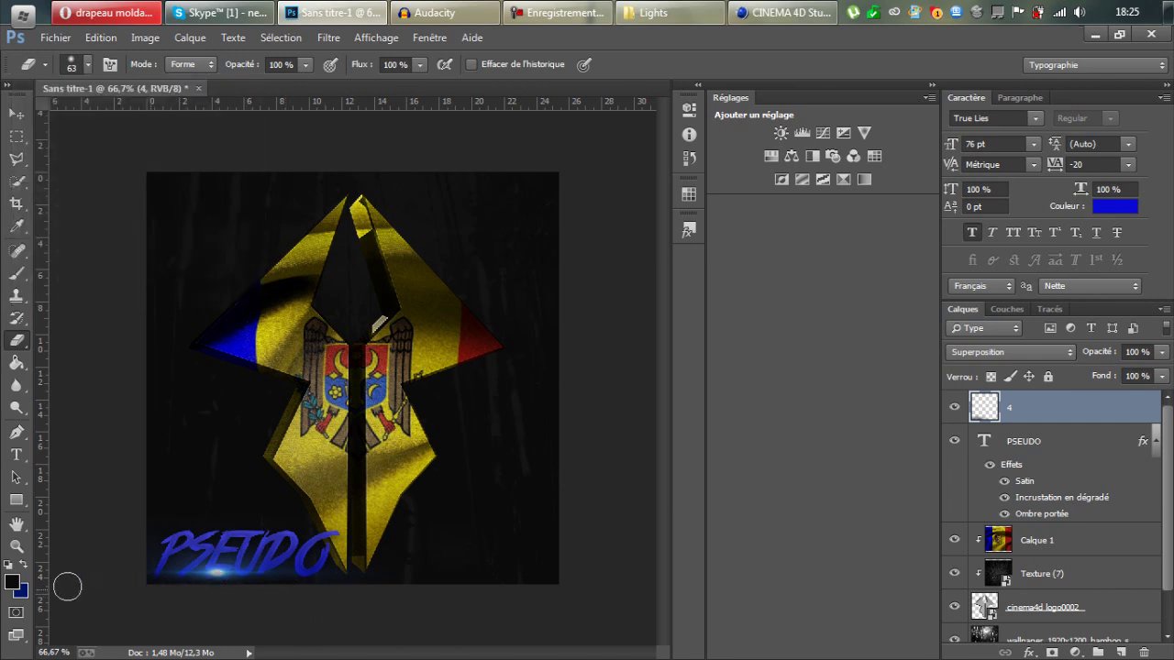
- Add a new layer above the light flare and select a thin horizontal strip across the top edge of the canvas
{"action": "left_click", "coordinate": [18, 118]}
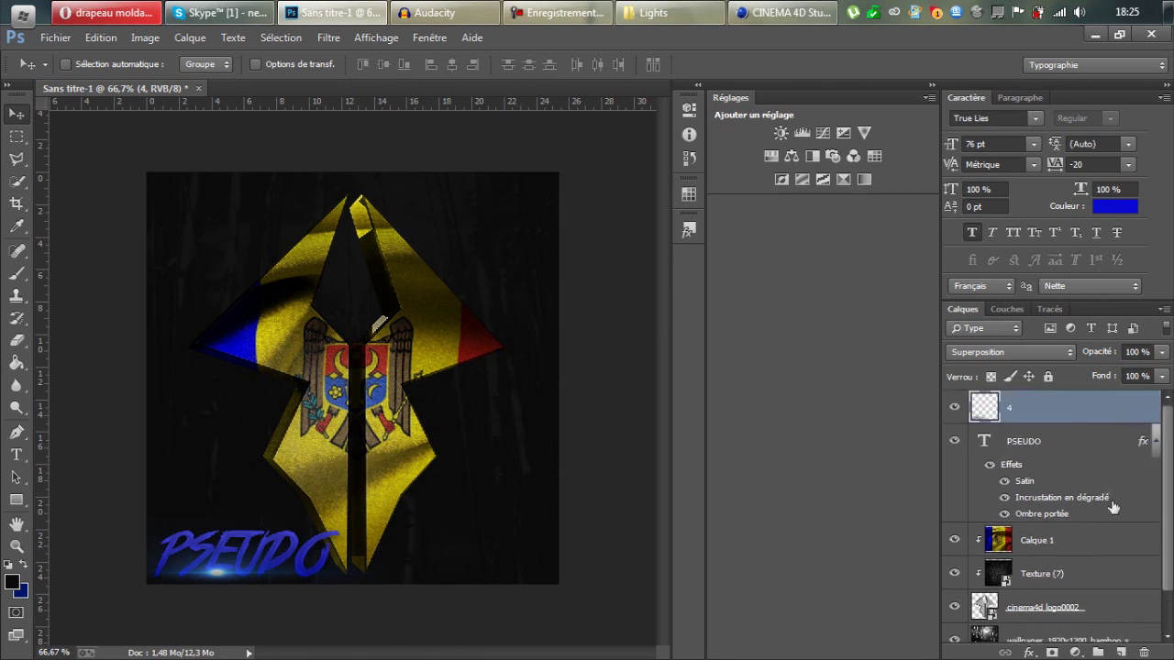
{"action": "left_click", "coordinate": [1121, 652]}
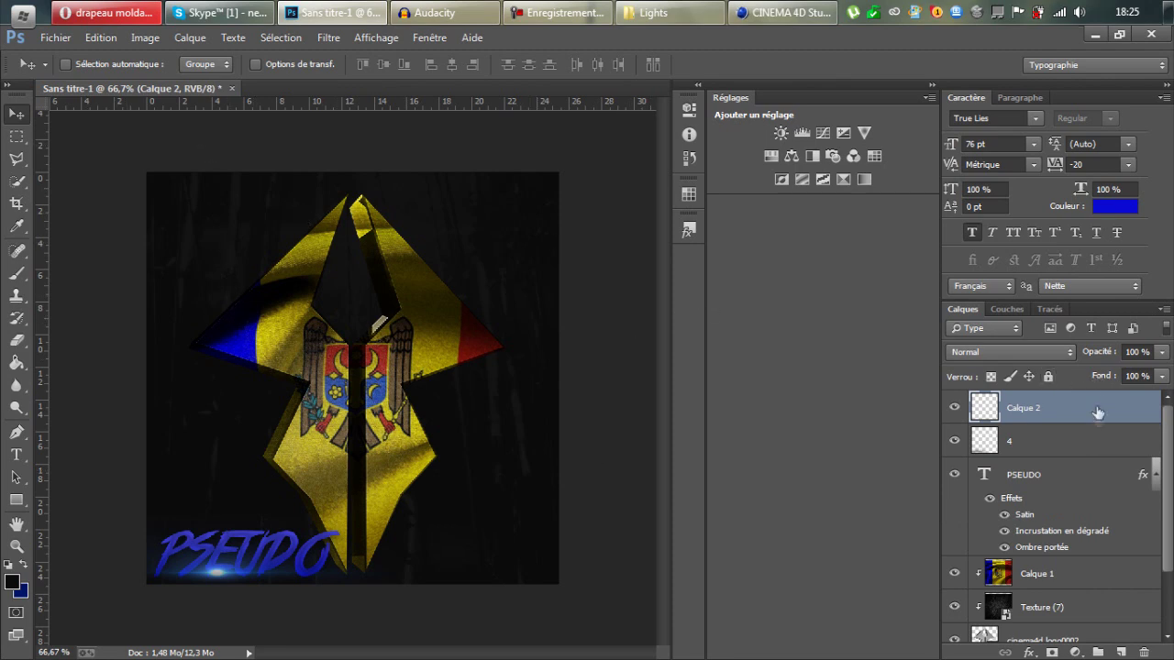
{"action": "left_click", "coordinate": [16, 137]}
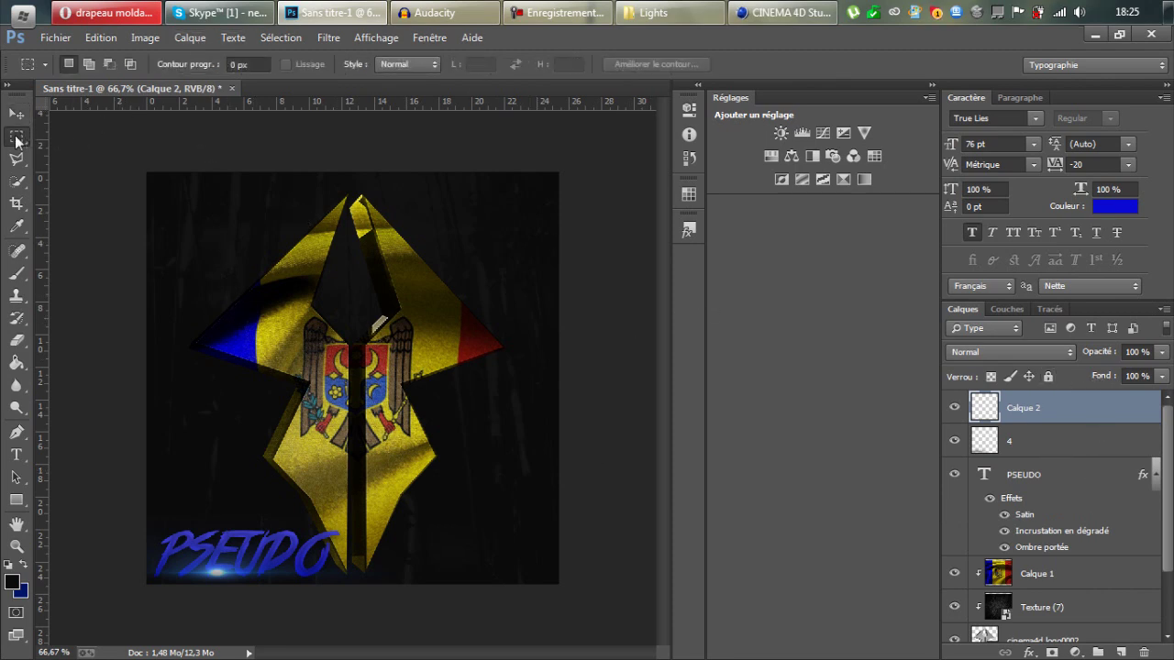
{"action": "right_click", "coordinate": [17, 142]}
{"action": "left_click", "coordinate": [147, 136]}
{"action": "left_click_drag", "start_coordinate": [146, 172], "coordinate": [569, 179]}
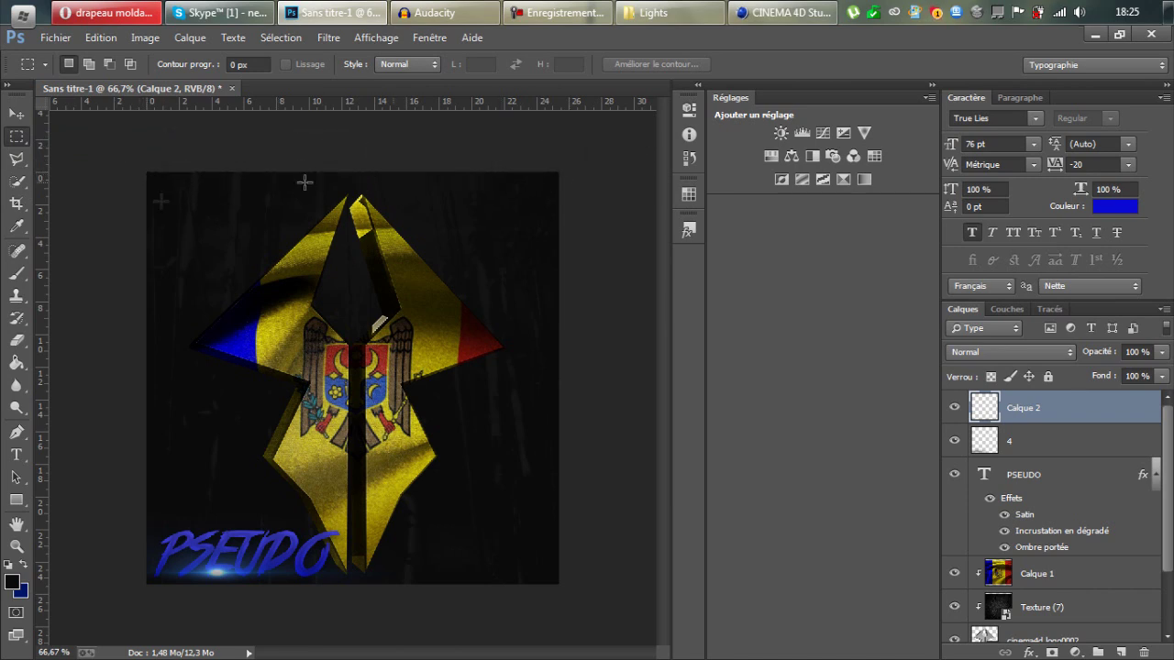
- Set the foreground colour to red #c51504 and paint the selected top strip with the 501 px brush
{"action": "left_click", "coordinate": [15, 294]}
{"action": "left_click", "coordinate": [17, 275]}
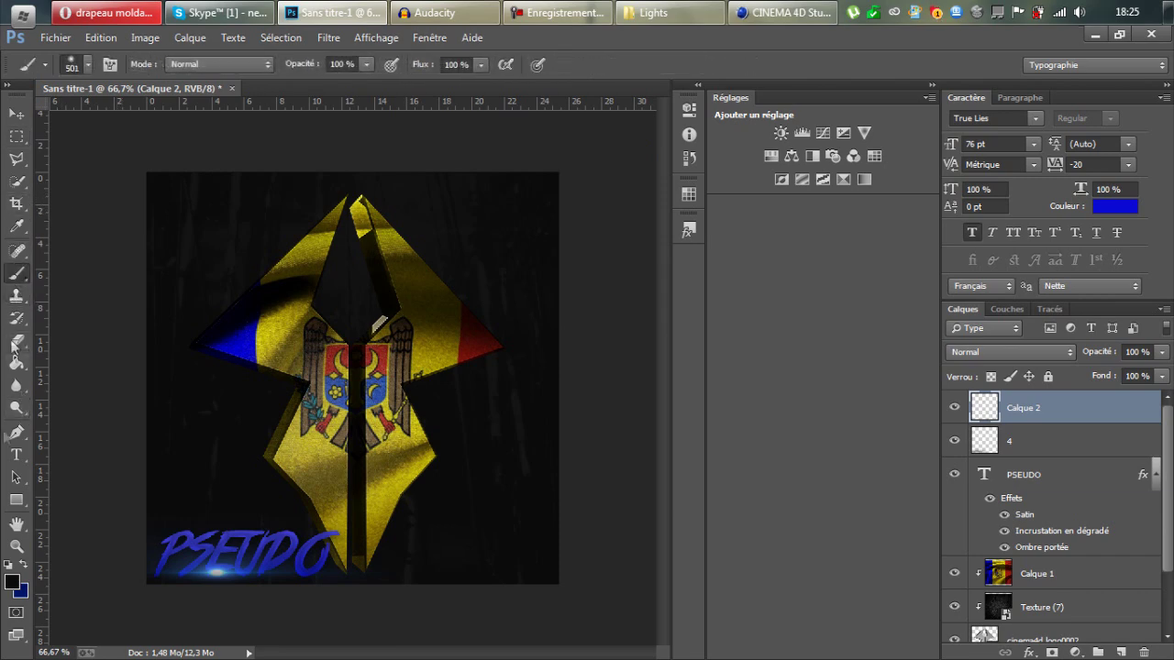
{"action": "left_click", "coordinate": [12, 580]}
{"action": "left_click_drag", "start_coordinate": [889, 258], "coordinate": [908, 290]}
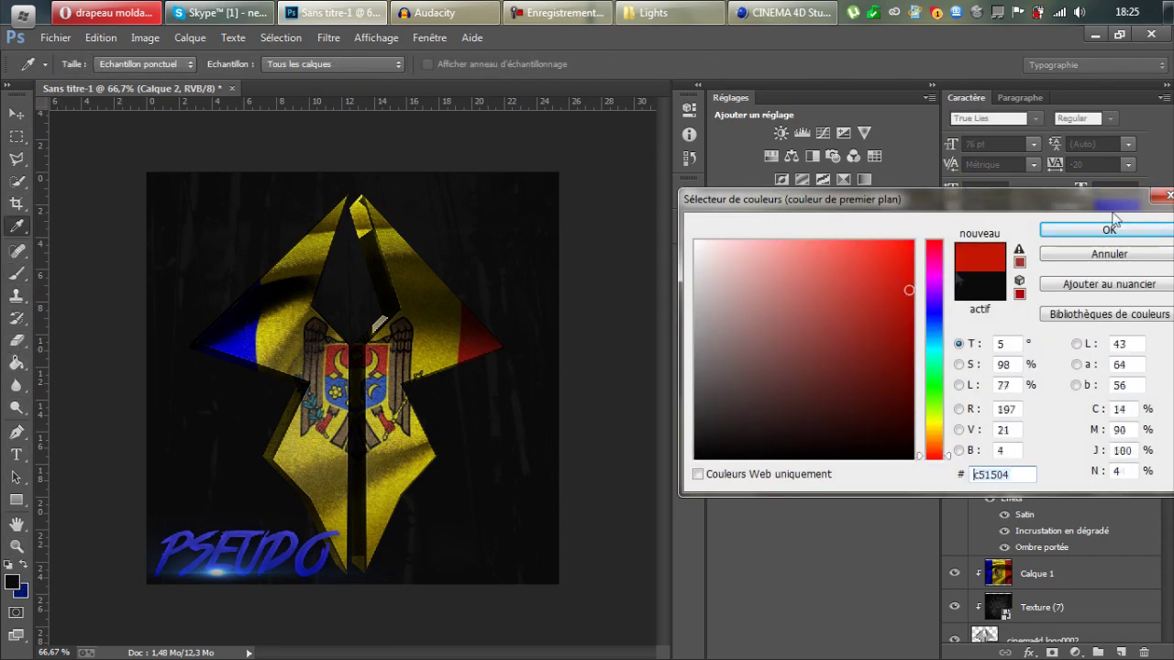
{"action": "left_click", "coordinate": [1110, 229]}
{"action": "left_click_drag", "start_coordinate": [346, 150], "coordinate": [563, 209]}
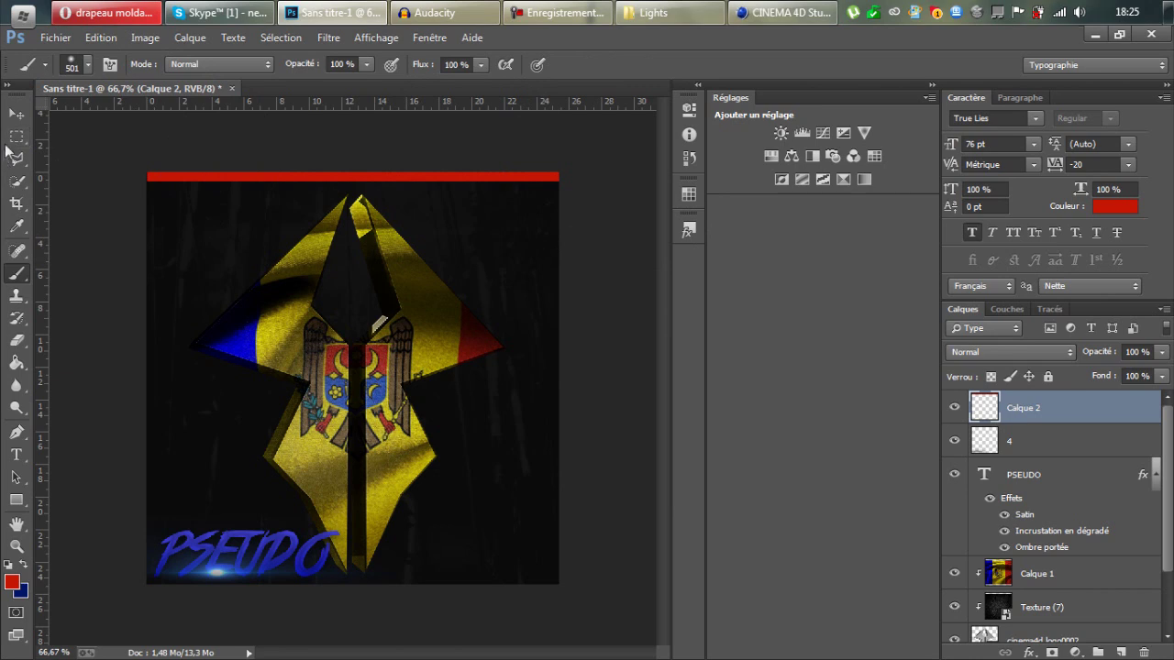
- Choose a saturated blue foreground colour and paint a thin vertical strip down the canvas's left edge, below the red strip
{"action": "left_click", "coordinate": [16, 136]}
{"action": "left_click", "coordinate": [127, 177]}
{"action": "mouse_move", "coordinate": [147, 178]}
{"action": "left_mouse_down"}
{"action": "mouse_move", "coordinate": [87, 252]}
{"action": "mouse_move", "coordinate": [78, 415]}
{"action": "mouse_move", "coordinate": [86, 505]}
{"action": "mouse_move", "coordinate": [152, 618]}
{"action": "left_mouse_up"}
{"action": "left_click", "coordinate": [15, 277]}
{"action": "left_click", "coordinate": [12, 581]}
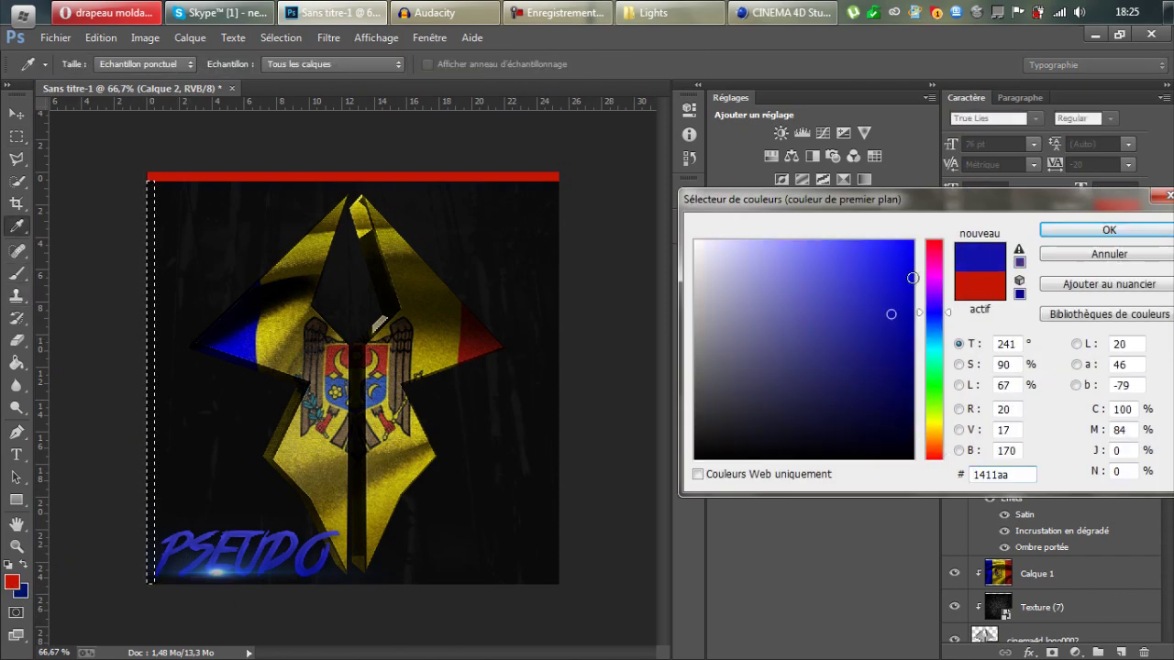
{"action": "left_click", "coordinate": [1109, 230]}
{"action": "left_click_drag", "start_coordinate": [183, 196], "coordinate": [156, 229]}
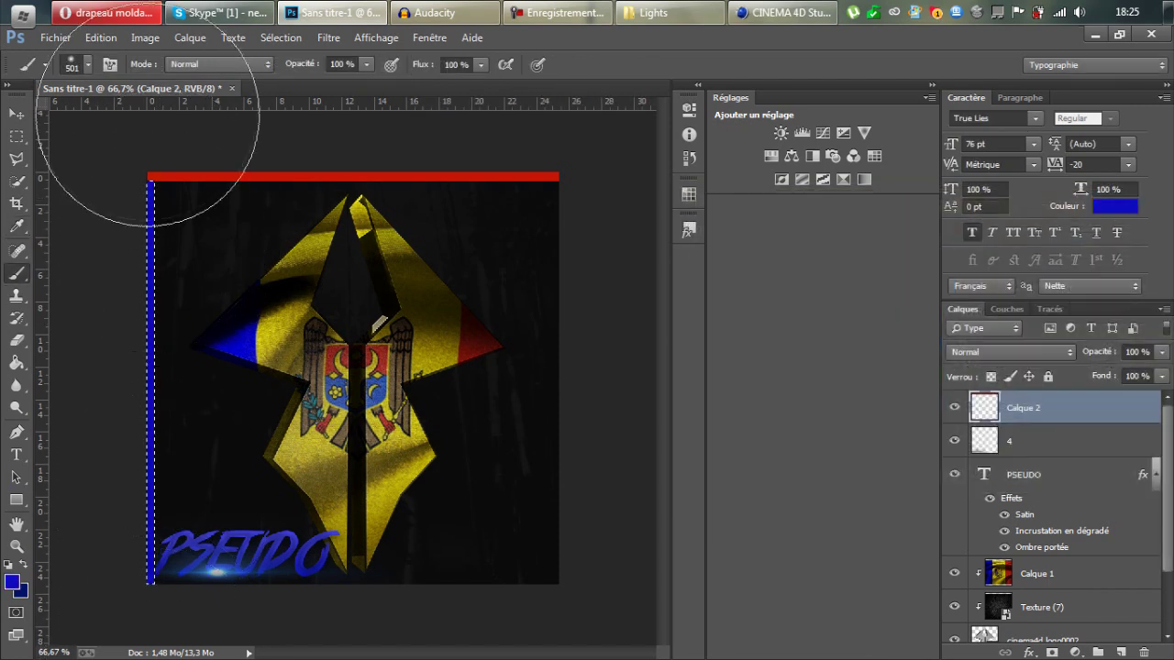
{"action": "key", "text": "ctrl+d"}
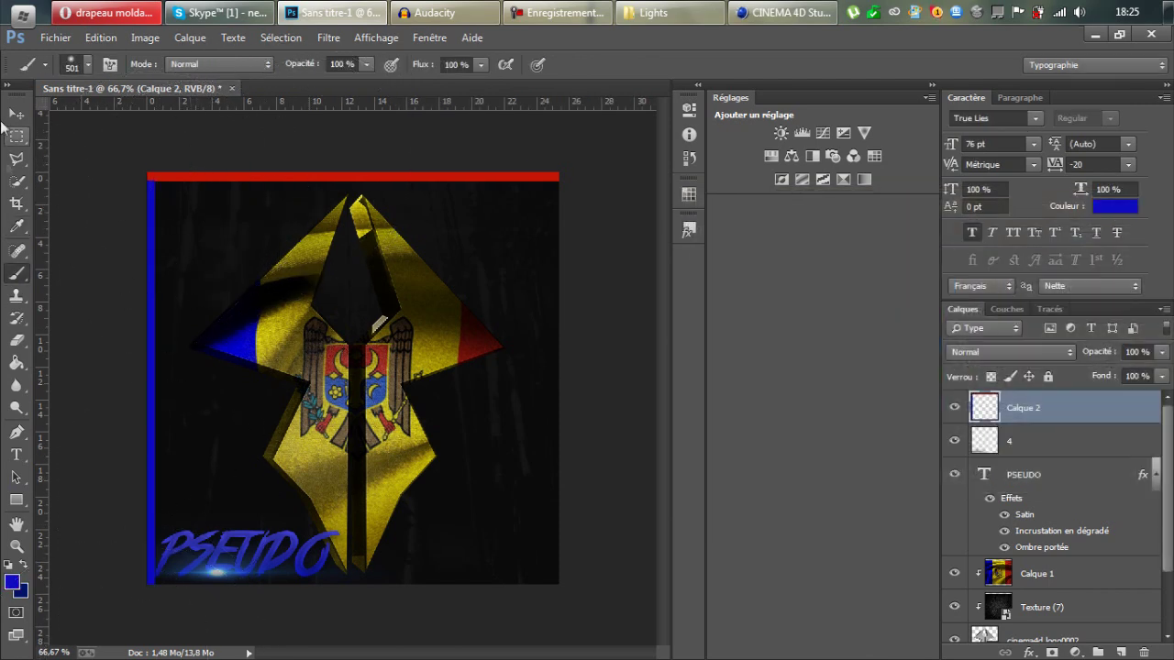
- Undo the blue strip and select a strip about 0.7 cm wide down the canvas's left edge, starting below the red one
{"action": "key", "text": "ctrl+alt+z"}
{"action": "key", "text": "ctrl+alt+z"}
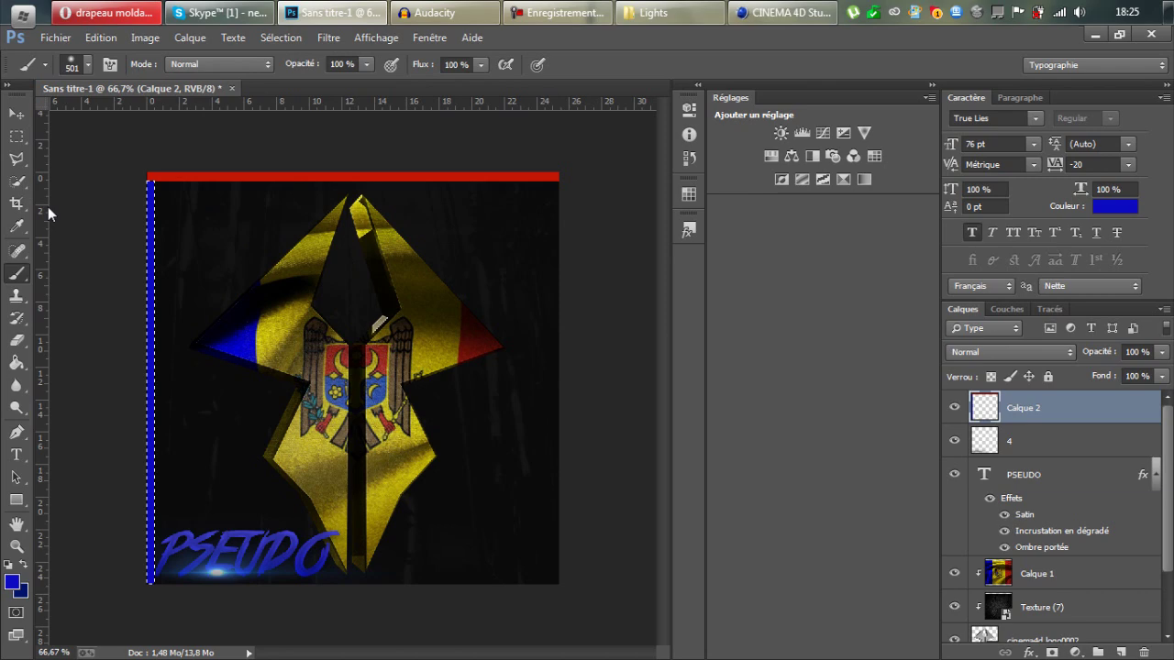
{"action": "key", "text": "ctrl+plus"}
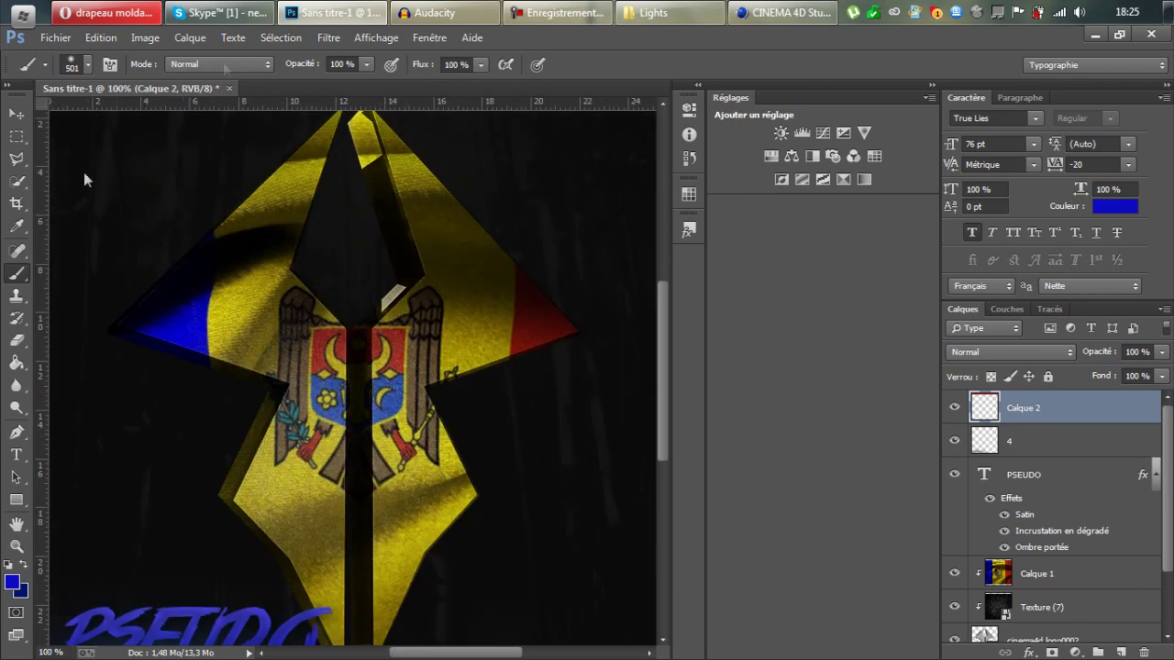
{"action": "left_click_drag", "start_coordinate": [450, 653], "coordinate": [389, 653]}
{"action": "scroll", "coordinate": [309, 461], "scroll_direction": "up", "scroll_amount": 3}
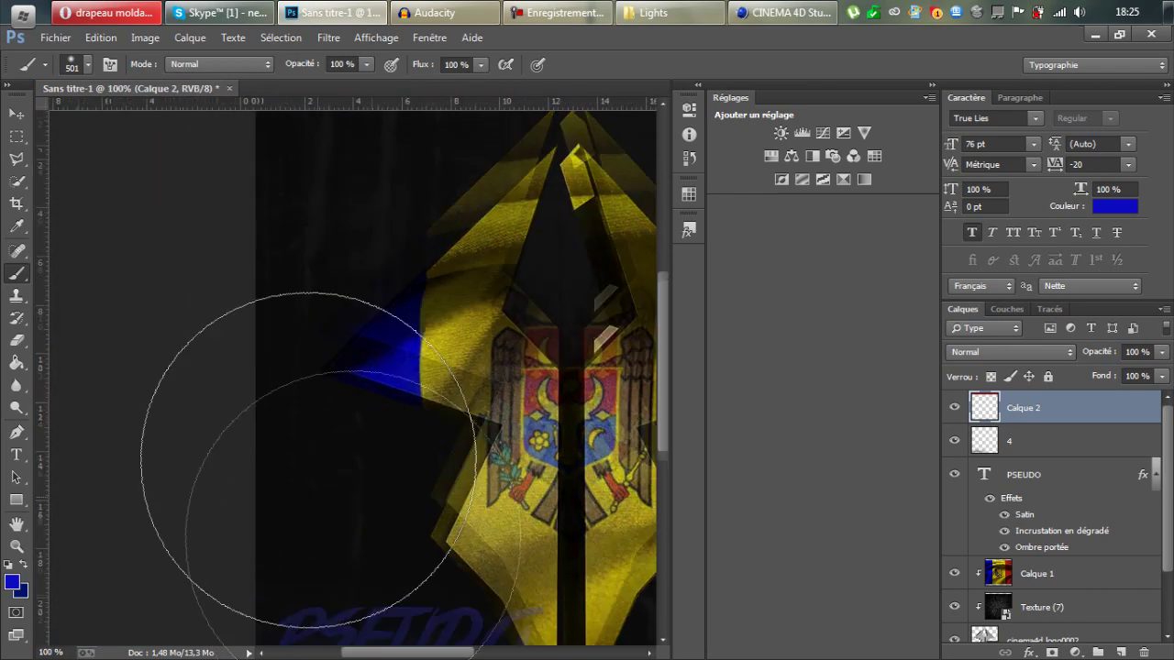
{"action": "left_click", "coordinate": [17, 136]}
{"action": "left_click_drag", "start_coordinate": [249, 246], "coordinate": [270, 580]}
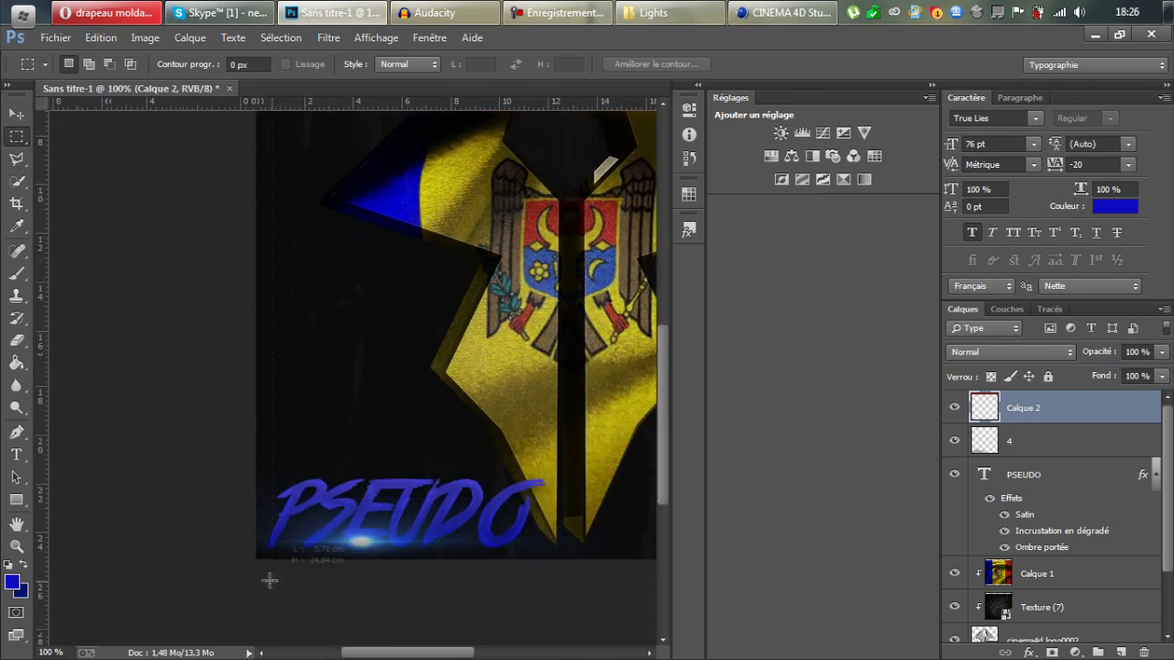
- Paint the selected left strip blue with the 501 px brush and clear the selection
{"action": "left_click", "coordinate": [34, 276]}
{"action": "key", "text": "ctrl+minus"}
{"action": "key", "text": "ctrl+minus"}
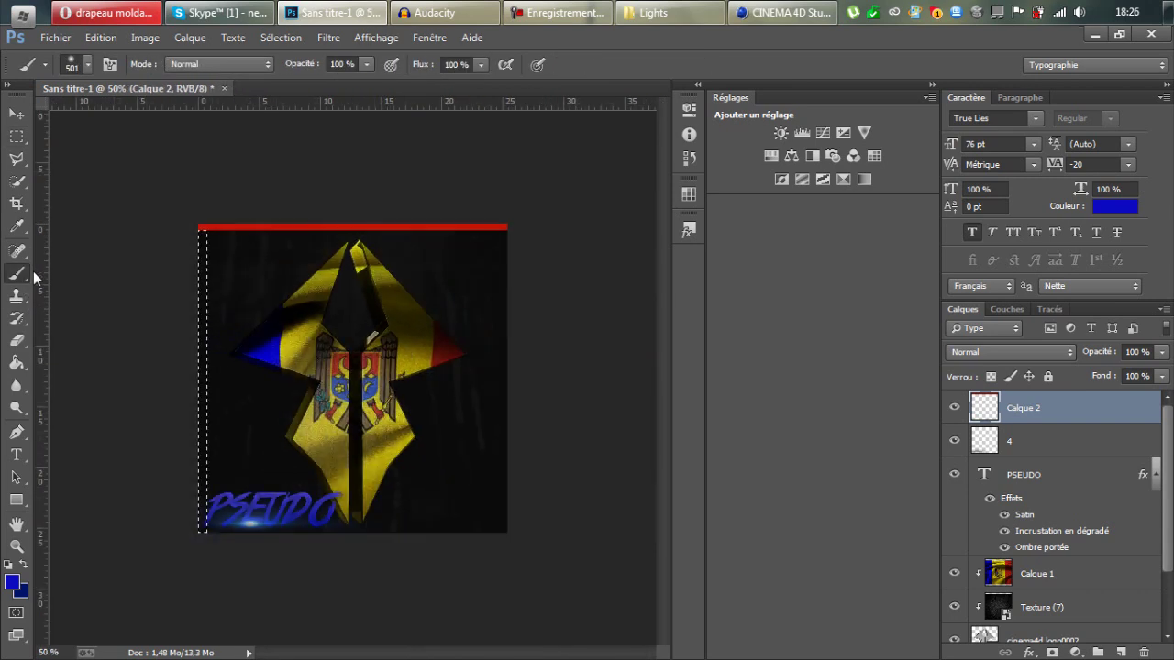
{"action": "mouse_move", "coordinate": [335, 230]}
{"action": "left_mouse_down"}
{"action": "mouse_move", "coordinate": [178, 511]}
{"action": "mouse_move", "coordinate": [166, 651]}
{"action": "left_mouse_up"}
{"action": "key", "text": "ctrl+d"}
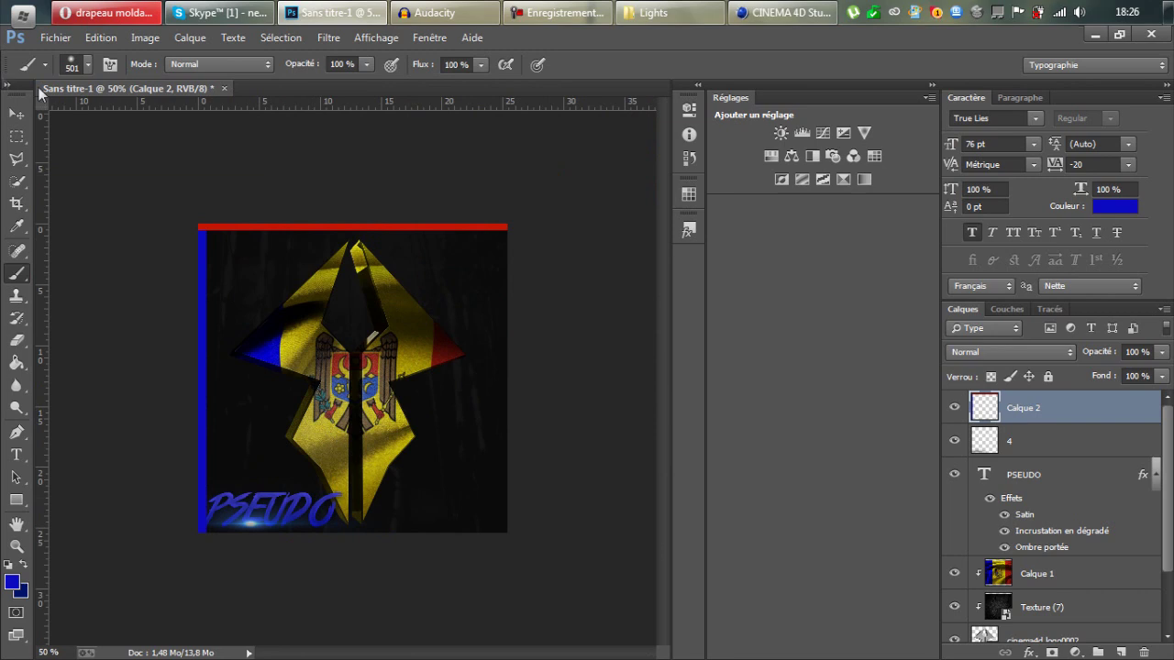
- Select a thin vertical strip along the canvas's right edge below the red strip and paint it yellow #f1de02
{"action": "left_click", "coordinate": [17, 136]}
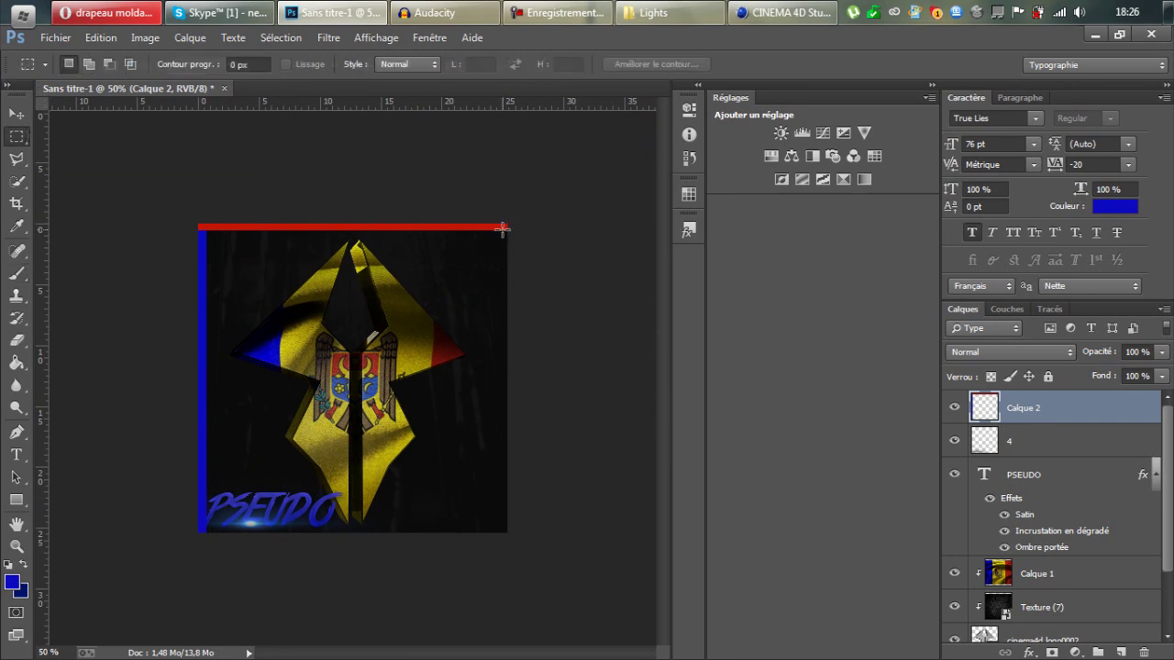
{"action": "left_click_drag", "start_coordinate": [510, 230], "coordinate": [498, 542]}
{"action": "left_click", "coordinate": [26, 279]}
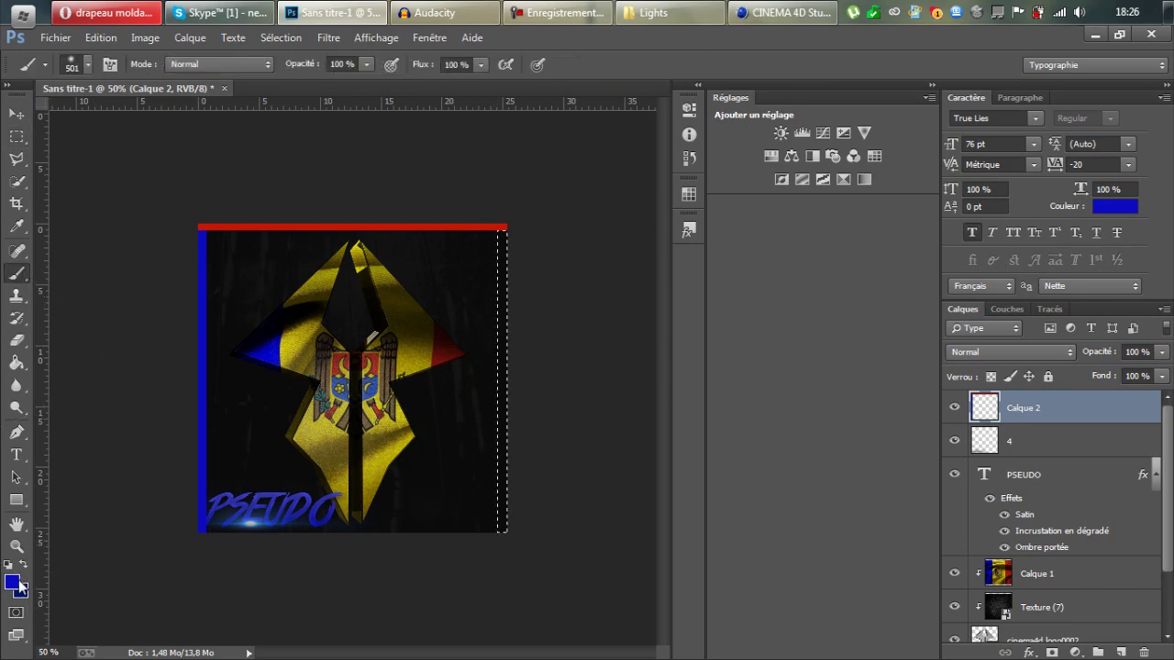
{"action": "left_click", "coordinate": [15, 582]}
{"action": "left_click", "coordinate": [342, 406]}
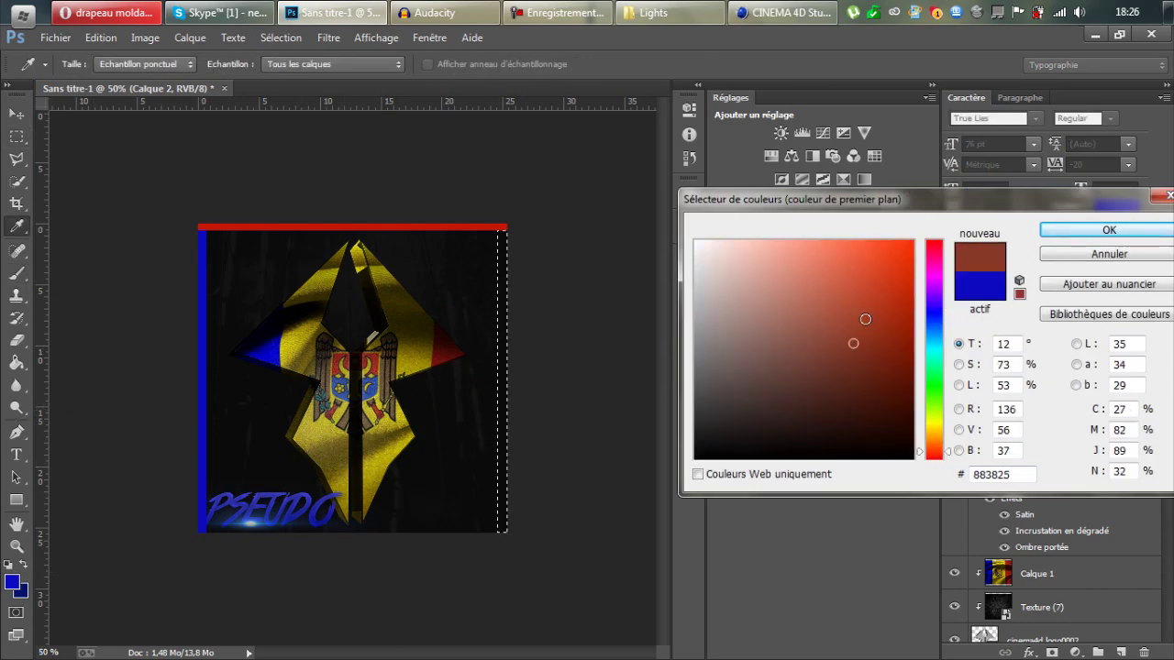
{"action": "left_click", "coordinate": [408, 444]}
{"action": "left_click", "coordinate": [912, 251]}
{"action": "left_click", "coordinate": [1082, 234]}
{"action": "left_click_drag", "start_coordinate": [523, 216], "coordinate": [547, 535]}
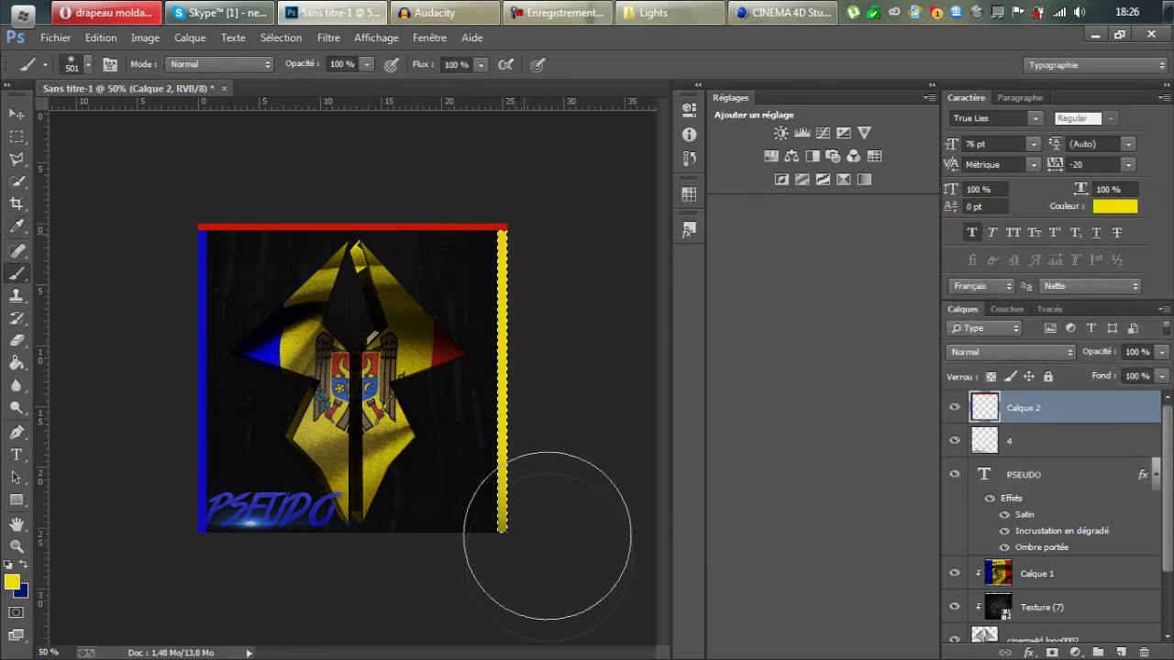
{"action": "key", "text": "ctrl+d"}
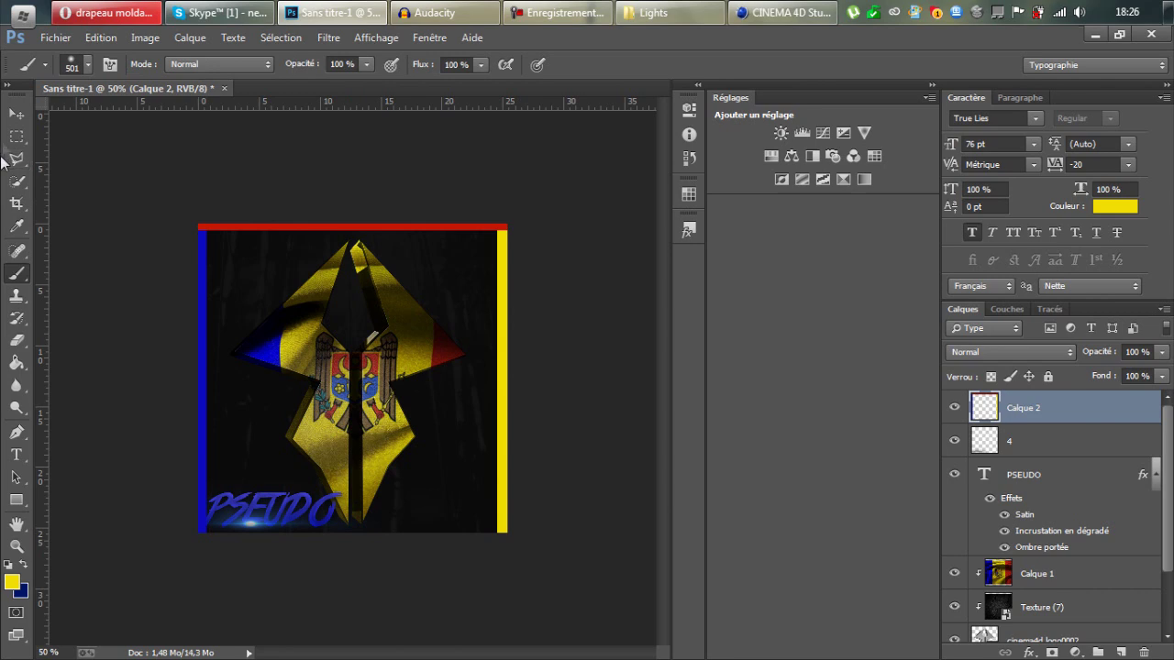
- Select a thin horizontal strip along the canvas's bottom edge, spanning its full width
{"action": "left_click", "coordinate": [16, 137]}
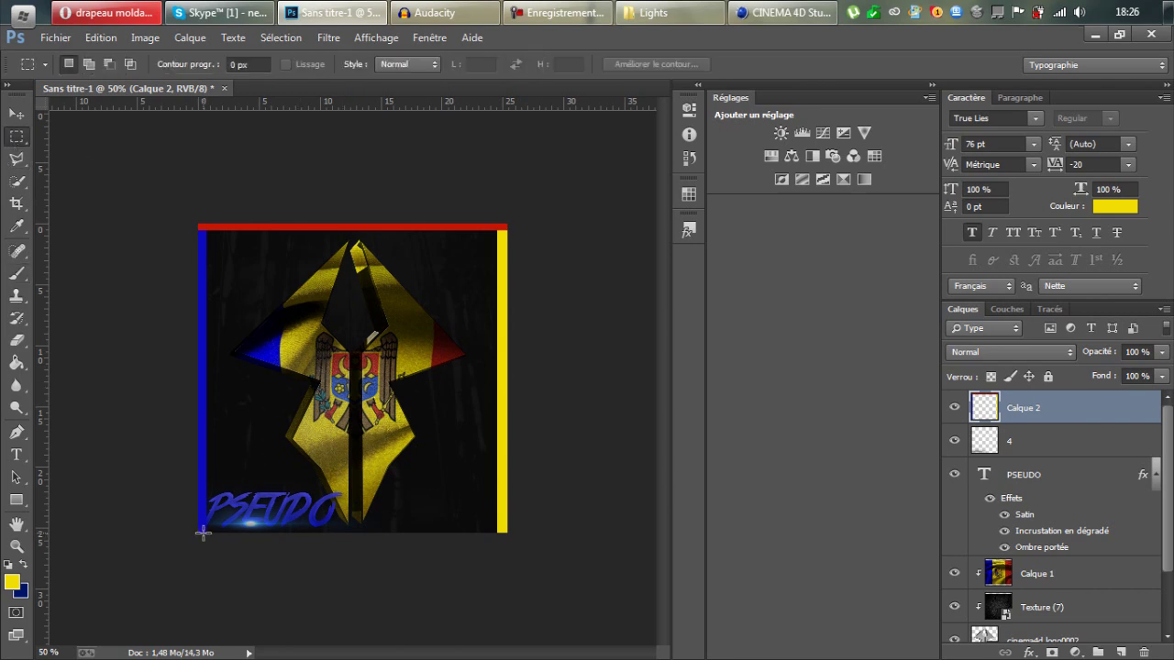
{"action": "left_click_drag", "start_coordinate": [191, 526], "coordinate": [527, 577]}
{"action": "left_click_drag", "start_coordinate": [198, 526], "coordinate": [549, 580]}
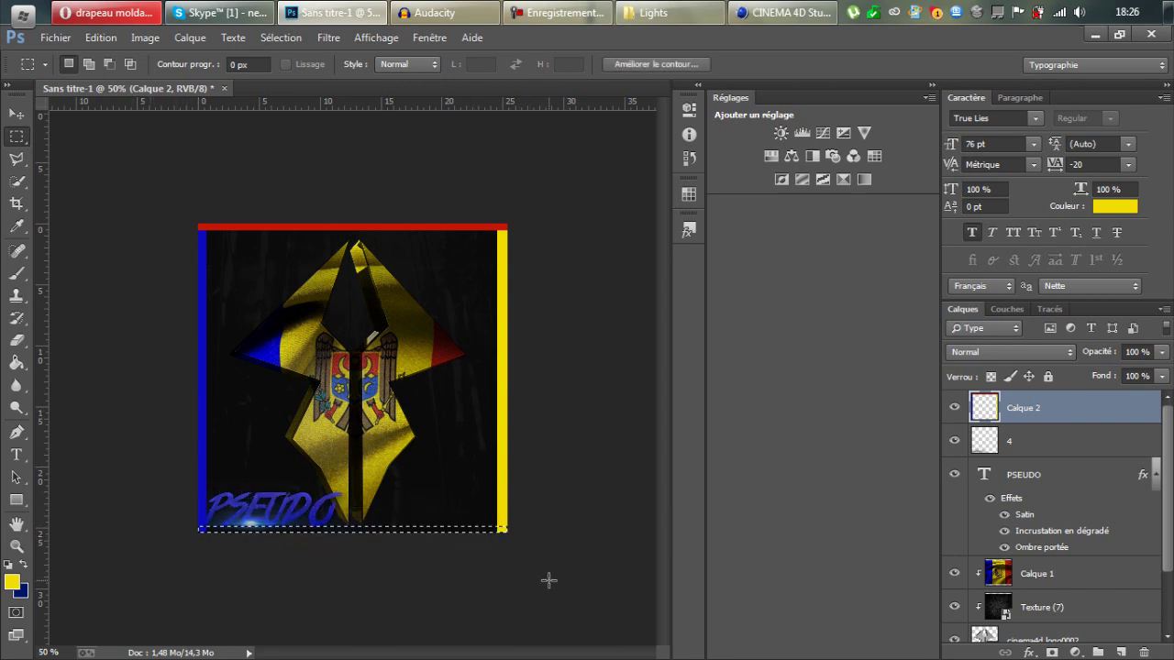
- Sample a dark brown #433323 from the coat of arms, paint the selected bottom strip with it and clear the selection
{"action": "left_click", "coordinate": [16, 274]}
{"action": "left_click", "coordinate": [14, 580]}
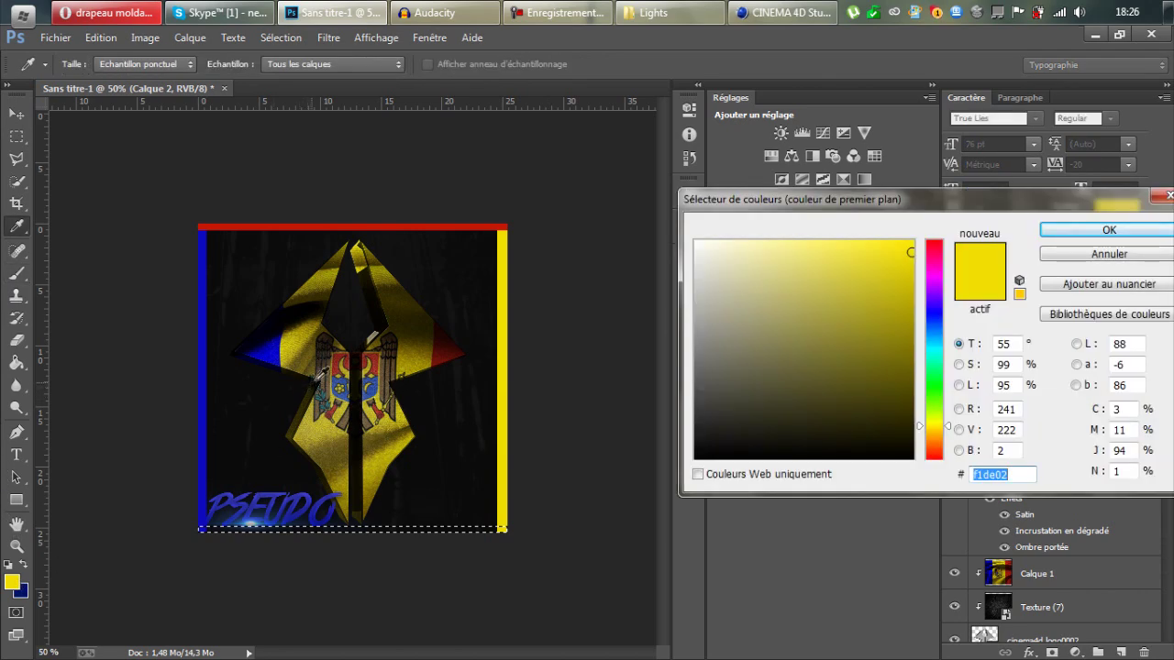
{"action": "left_click", "coordinate": [356, 370]}
{"action": "left_click", "coordinate": [798, 402]}
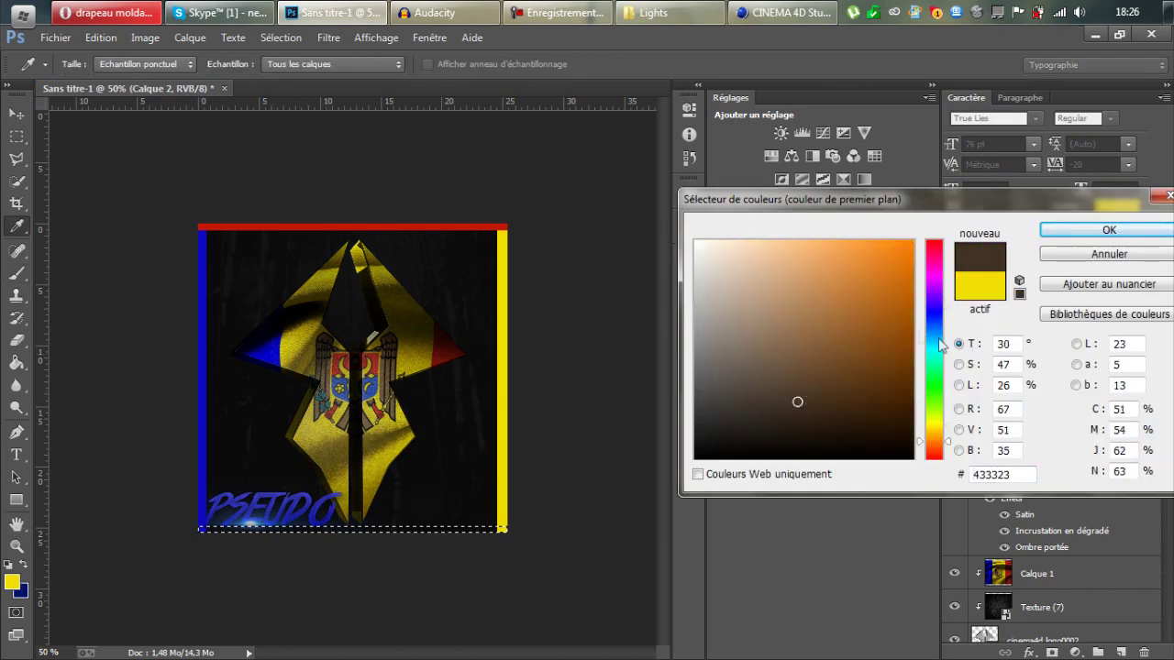
{"action": "left_click", "coordinate": [1108, 230]}
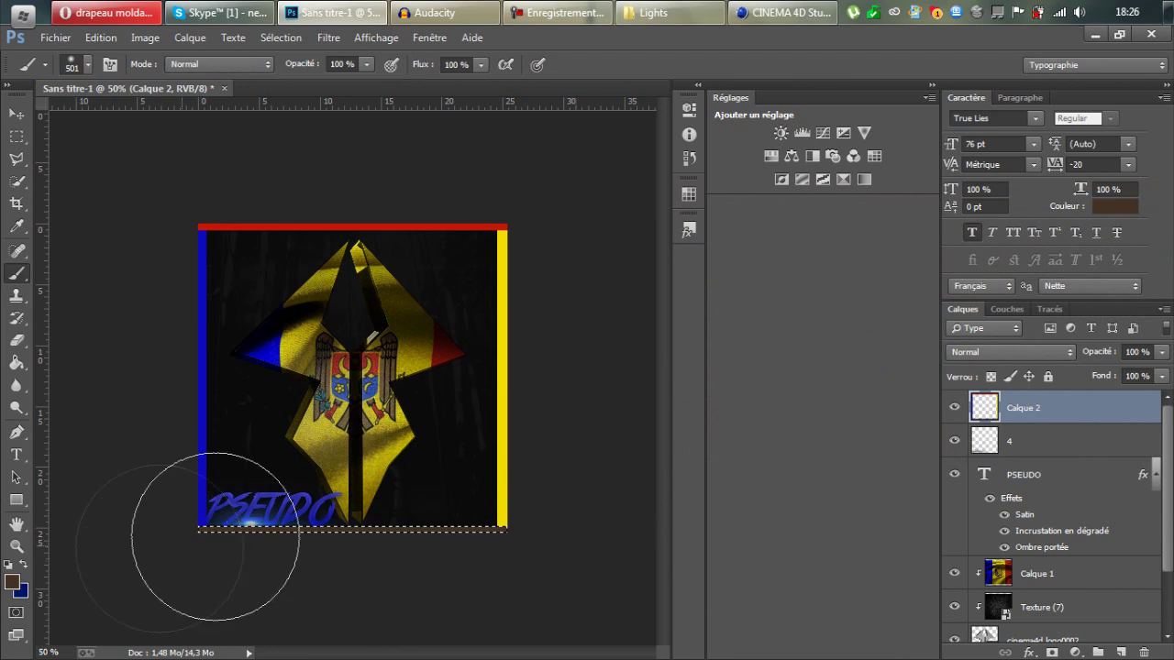
{"action": "key", "text": "ctrl+minus"}
{"action": "key", "text": "ctrl+plus"}
{"action": "key", "text": "ctrl+minus"}
{"action": "key", "text": "ctrl+plus"}
{"action": "key", "text": "ctrl+plus"}
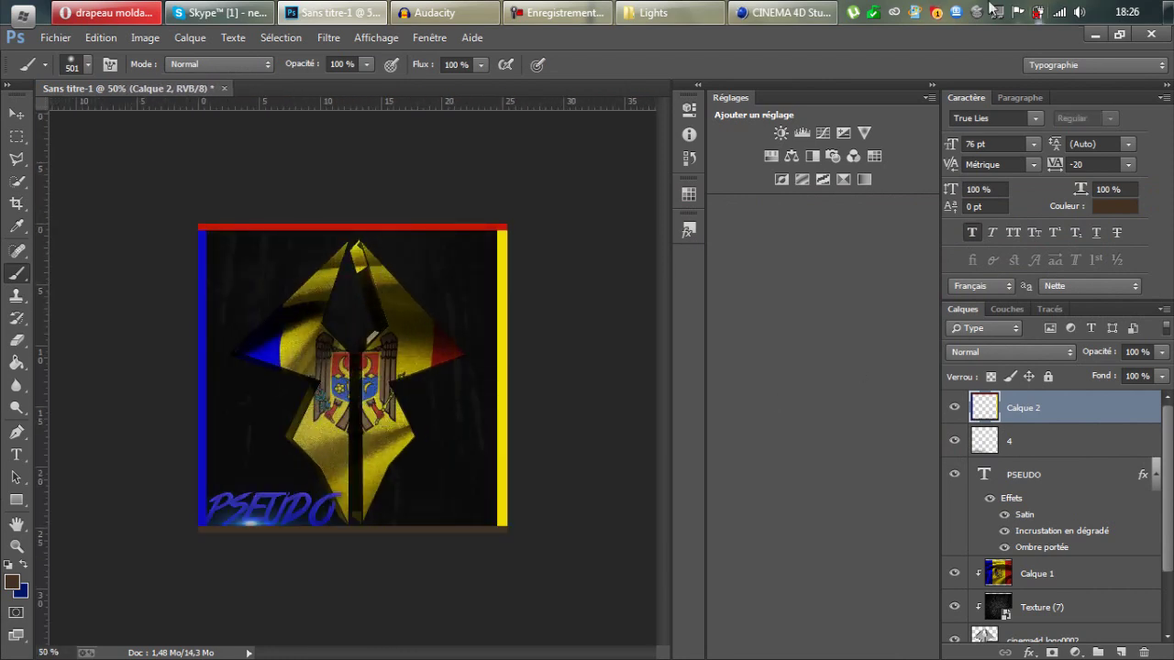
- Lower the opacity of the border strips' layer, Calque 2, to 15%
{"action": "left_click_drag", "start_coordinate": [1103, 356], "coordinate": [1041, 366]}
{"action": "key", "text": "ctrl+minus"}
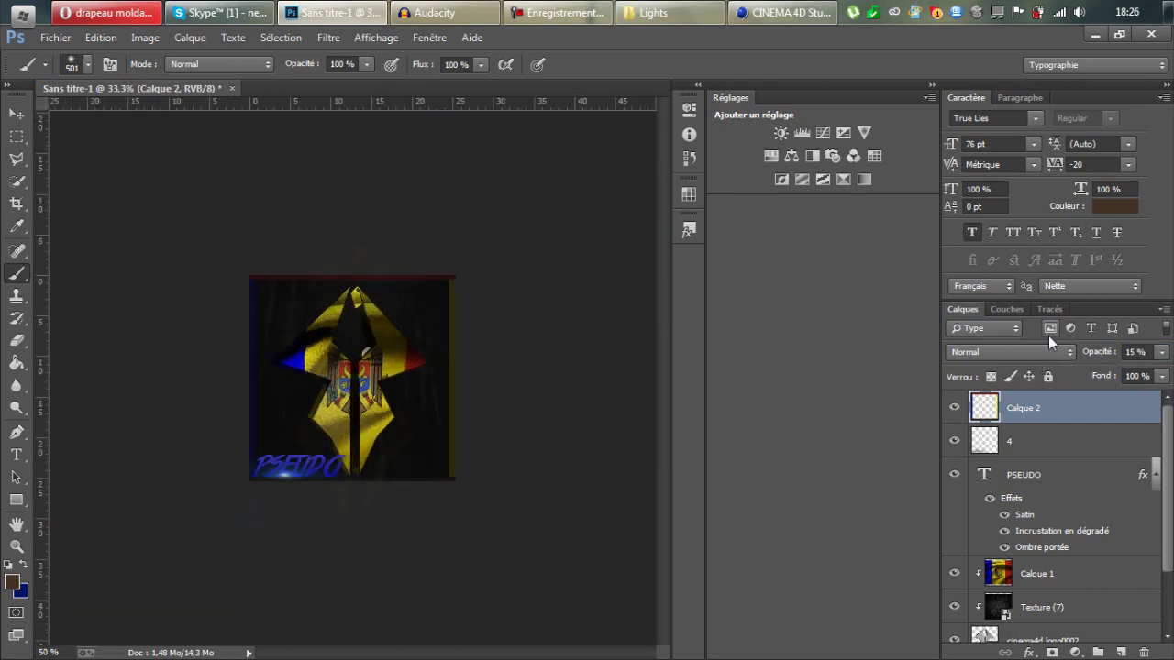
{"action": "key", "text": "ctrl+plus"}
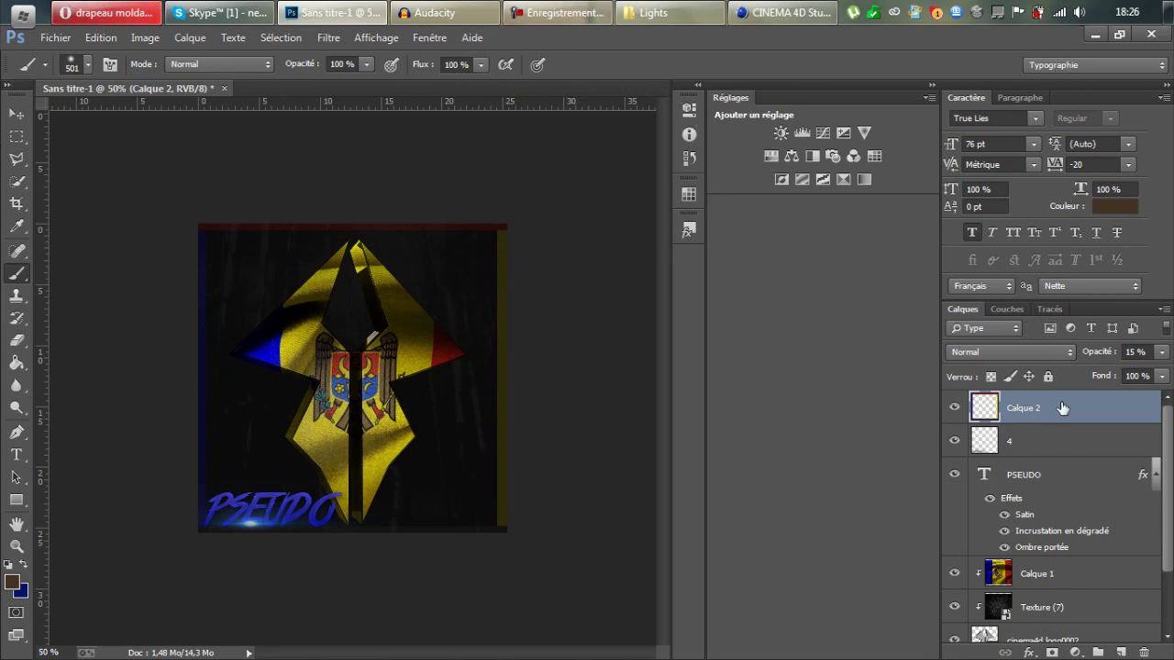
- Give the Calque 2 border layer a drop shadow with 0 px distance and 43 px size
{"action": "double_click", "coordinate": [1063, 412]}
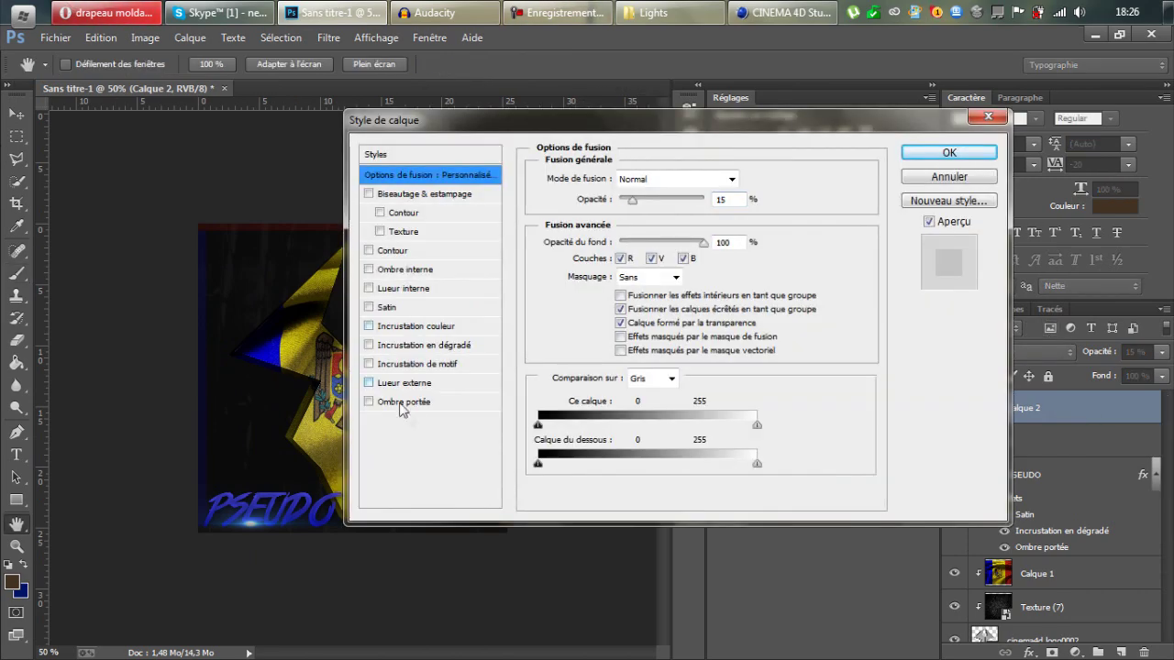
{"action": "left_click", "coordinate": [408, 401]}
{"action": "left_click_drag", "start_coordinate": [619, 255], "coordinate": [634, 303]}
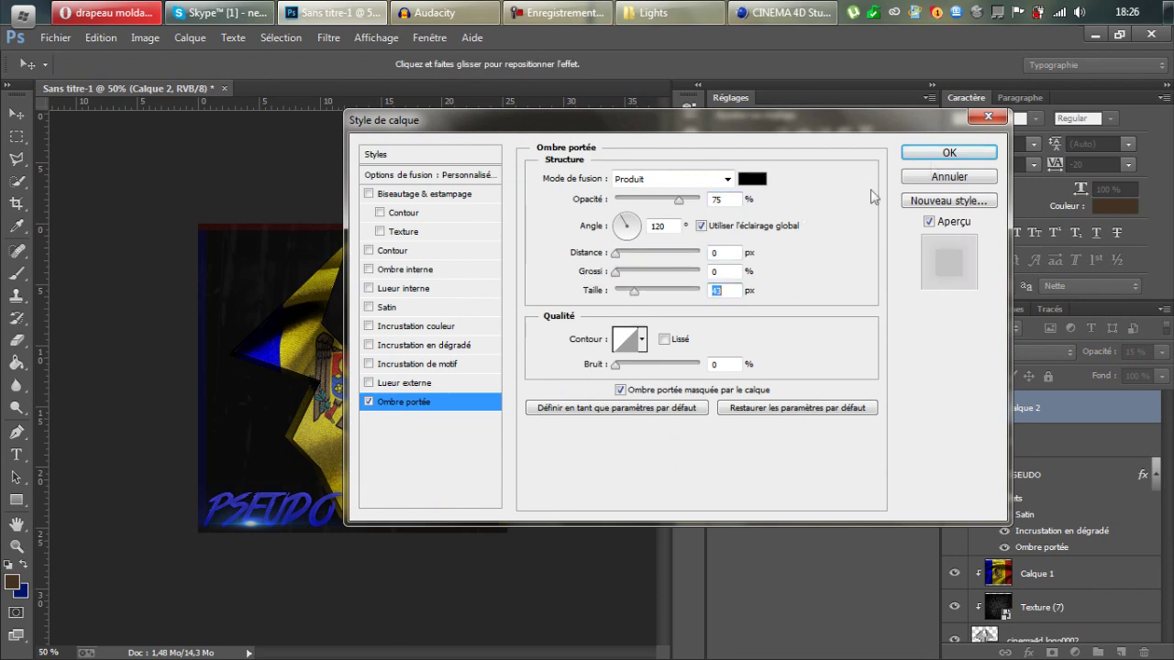
{"action": "left_click", "coordinate": [949, 152]}
- Examine the composition with its faded coloured border at several magnifications
{"action": "key", "text": "ctrl+plus"}
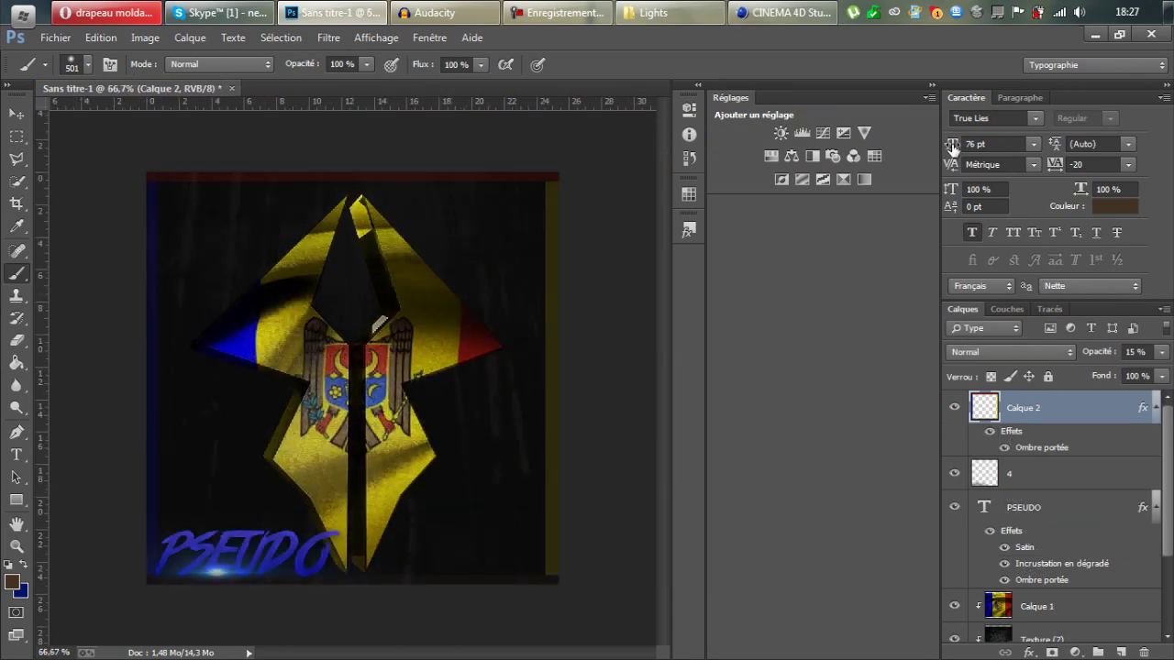
{"action": "key", "text": "ctrl+plus"}
{"action": "key", "text": "ctrl+minus"}
{"action": "key", "text": "ctrl+minus"}
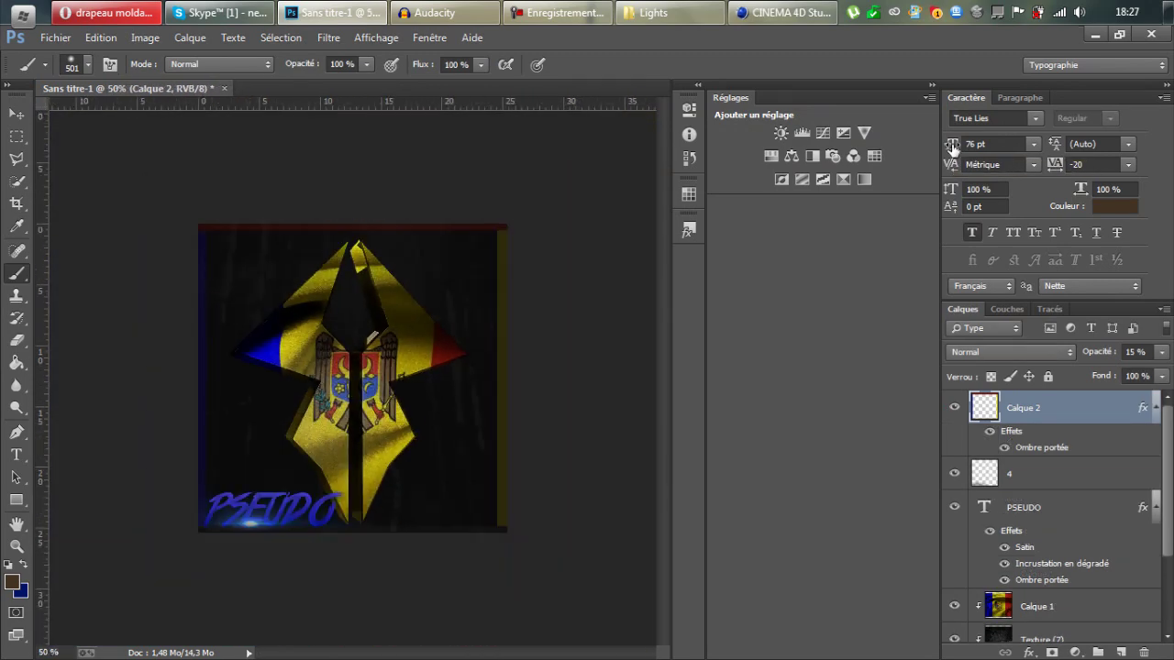
{"action": "key", "text": "ctrl+plus"}
{"action": "key", "text": "ctrl+minus"}
{"action": "key", "text": "ctrl+plus"}
{"action": "key", "text": "ctrl+minus"}
{"action": "key", "text": "ctrl+plus"}
{"action": "key", "text": "ctrl+minus"}
{"action": "key", "text": "ctrl+minus"}
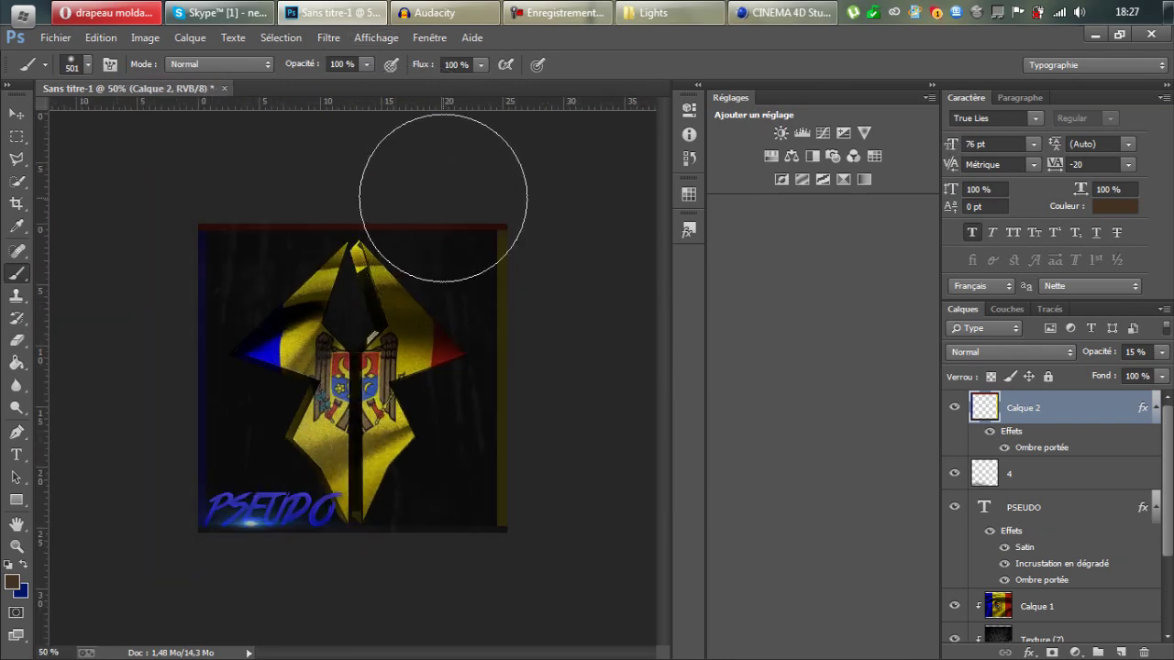
{"action": "key", "text": "v"}
{"action": "scroll", "coordinate": [1113, 558], "scroll_direction": "down", "scroll_amount": 3}
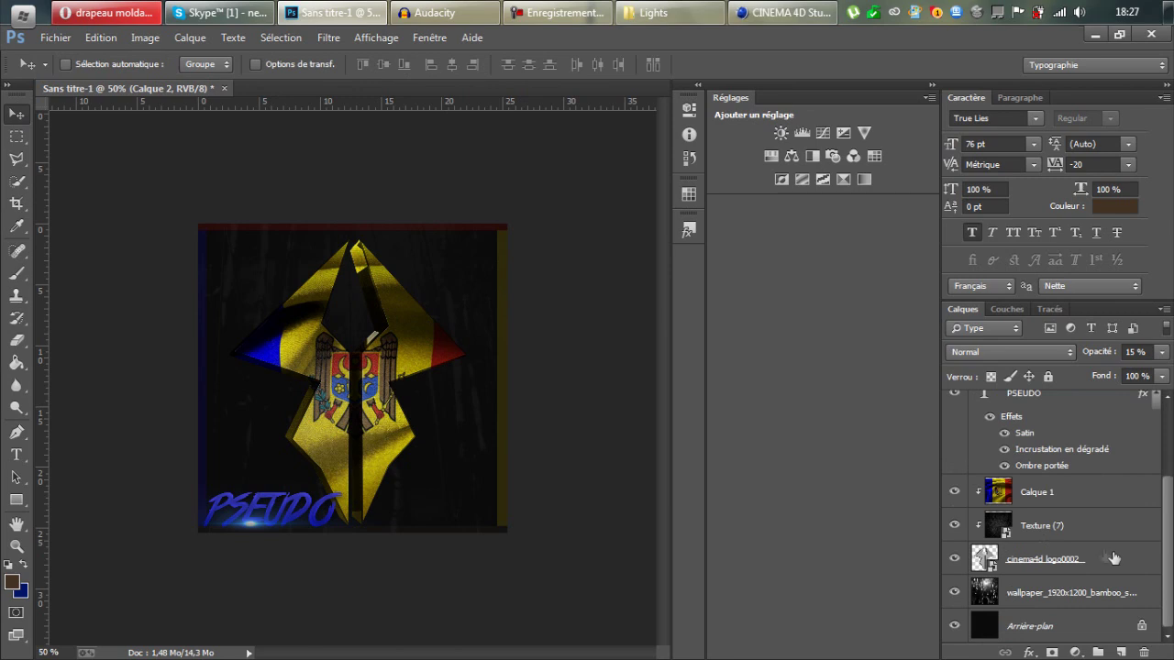
{"action": "left_click", "coordinate": [1098, 507]}
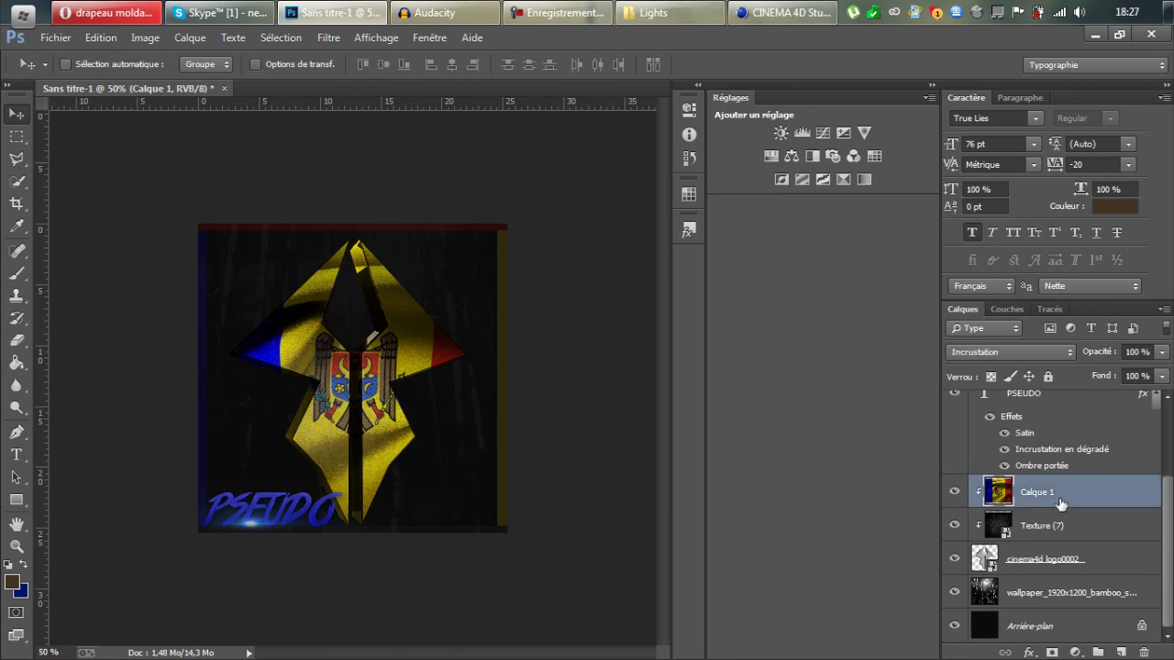
{"action": "left_click", "coordinate": [1082, 526]}
{"action": "left_click", "coordinate": [1096, 492]}
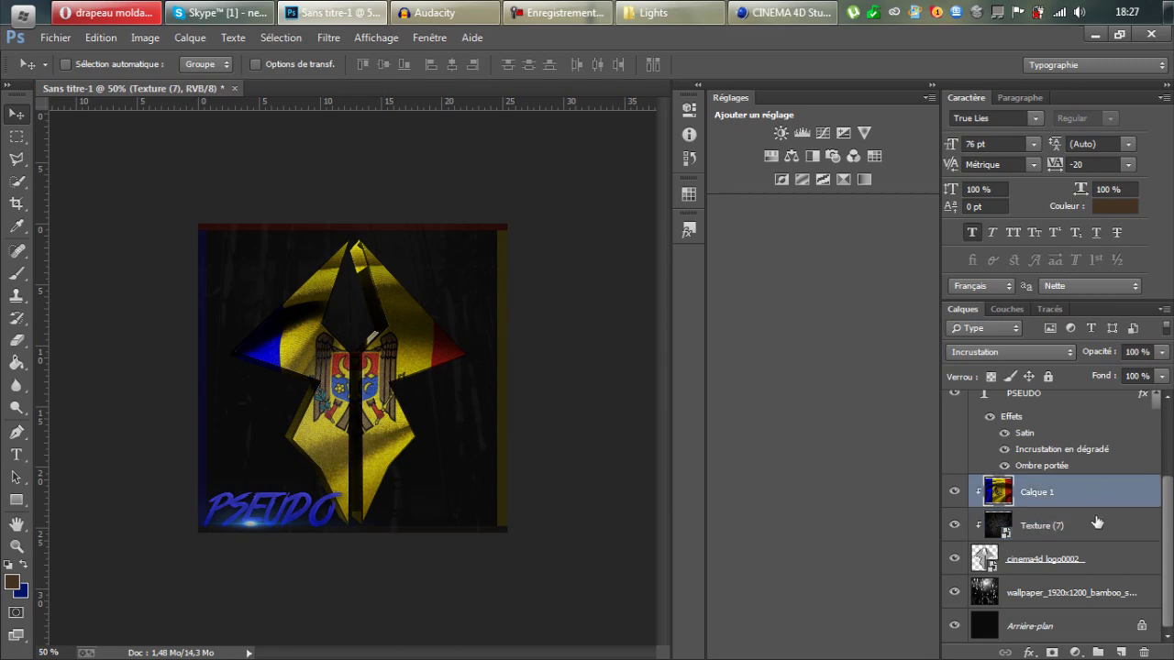
{"action": "double_click", "coordinate": [1096, 534]}
{"action": "left_click", "coordinate": [970, 180]}
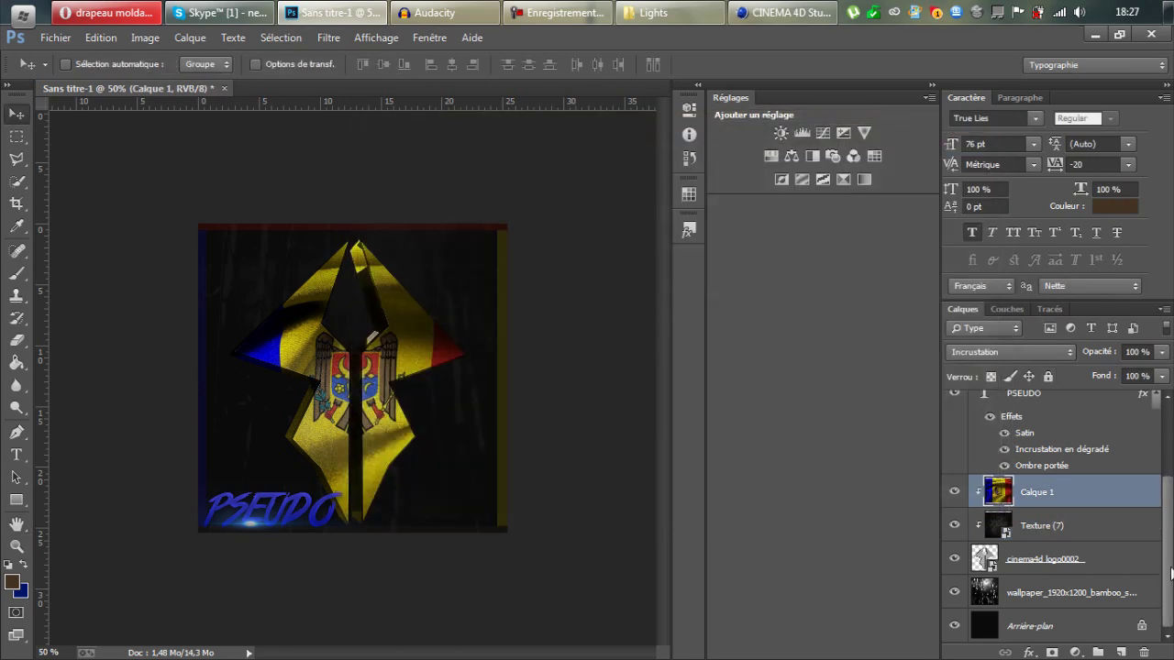
{"action": "double_click", "coordinate": [1123, 535]}
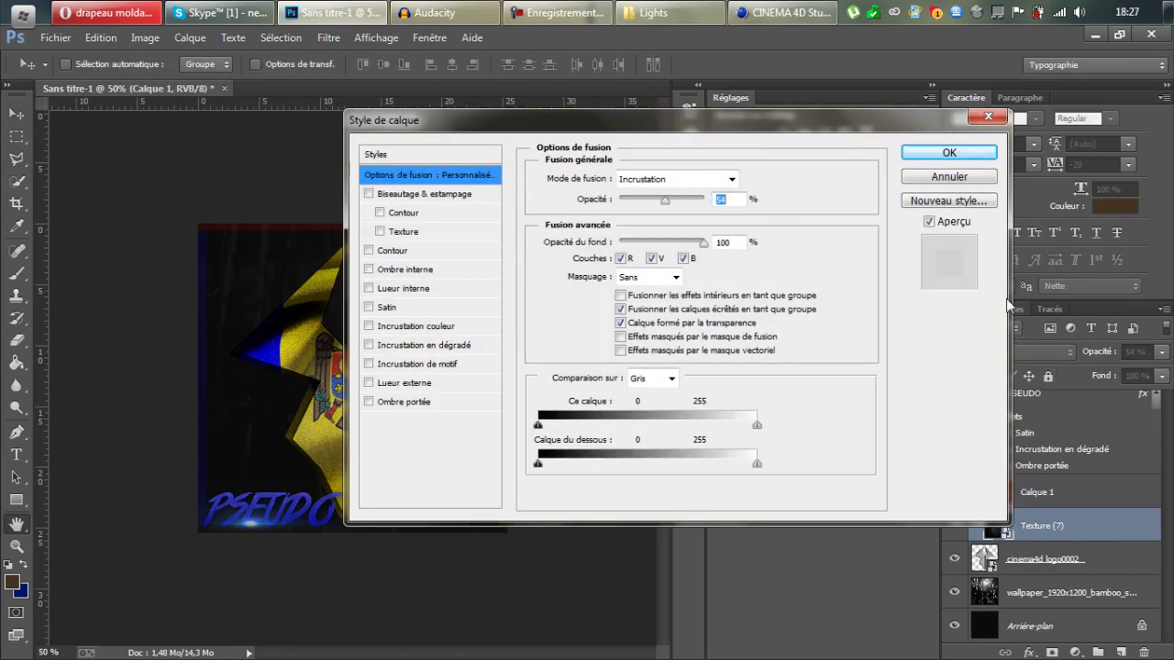
{"action": "left_click", "coordinate": [949, 176]}
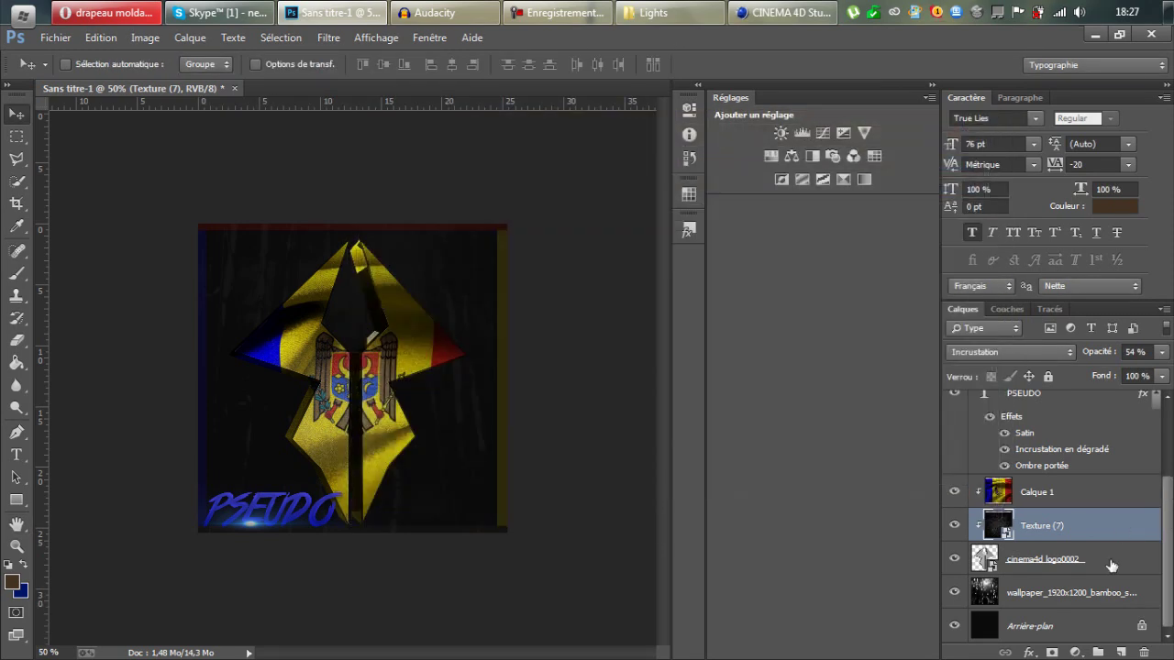
- Duplicate the cinema4d logo0002 layer with its clipped Texture (7) and Calque 1 layers, and place the copies below the originals
{"action": "left_click", "coordinate": [1114, 550]}
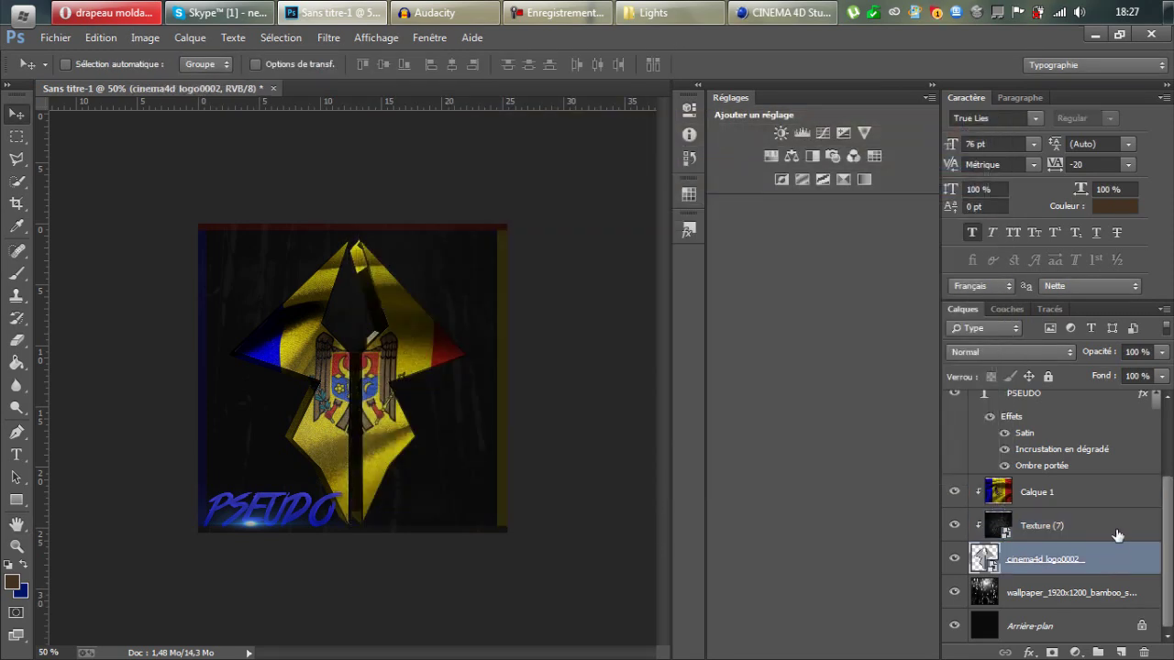
{"action": "left_click", "coordinate": [1117, 528], "text": "shift"}
{"action": "left_click", "coordinate": [1116, 496], "text": "shift"}
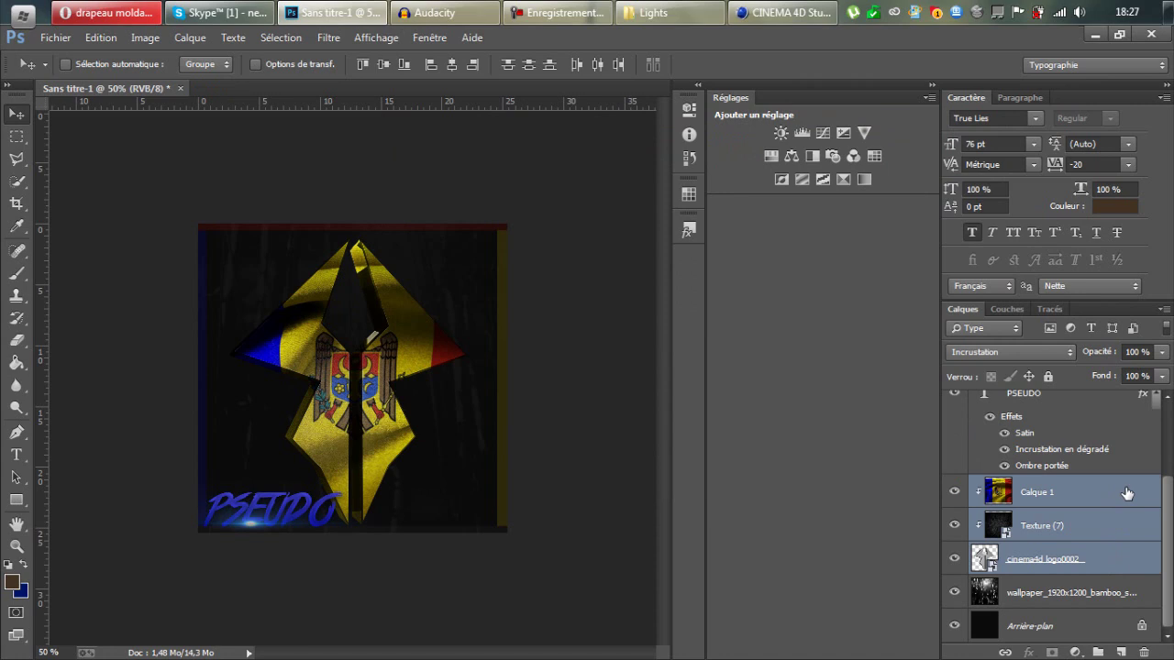
{"action": "key", "text": "ctrl+j"}
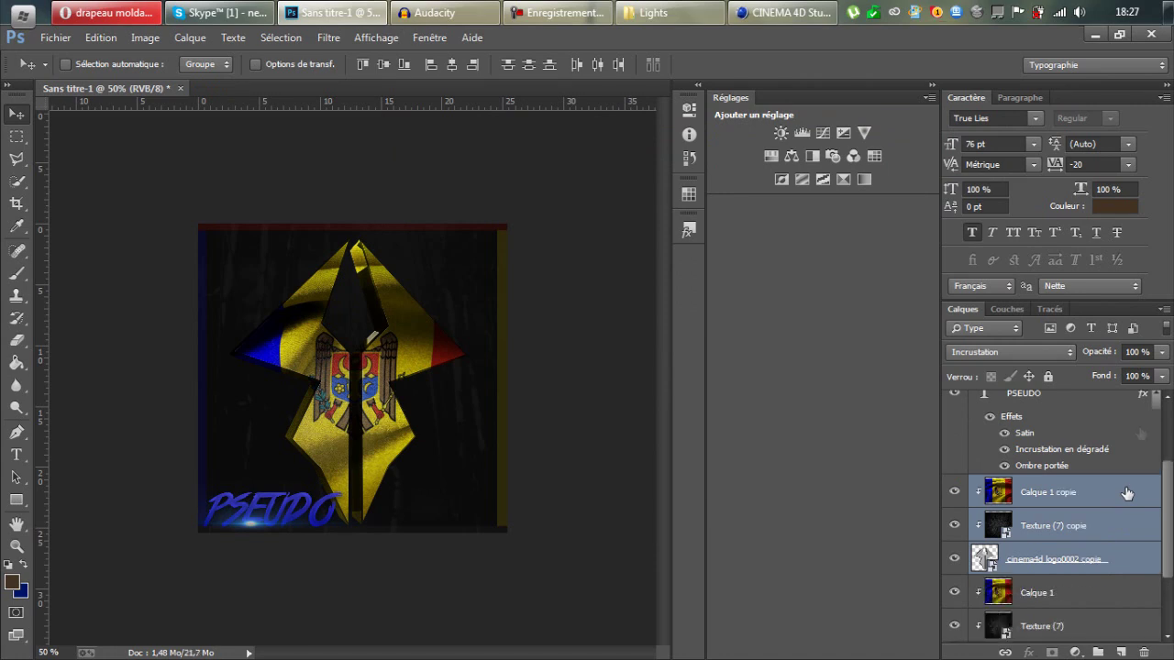
{"action": "left_click_drag", "start_coordinate": [1129, 536], "coordinate": [1120, 561]}
- Convert the three copied logo layers into one smart object and enlarge it to about 148% width and 149% height
{"action": "right_click", "coordinate": [1133, 538]}
{"action": "left_click", "coordinate": [910, 197]}
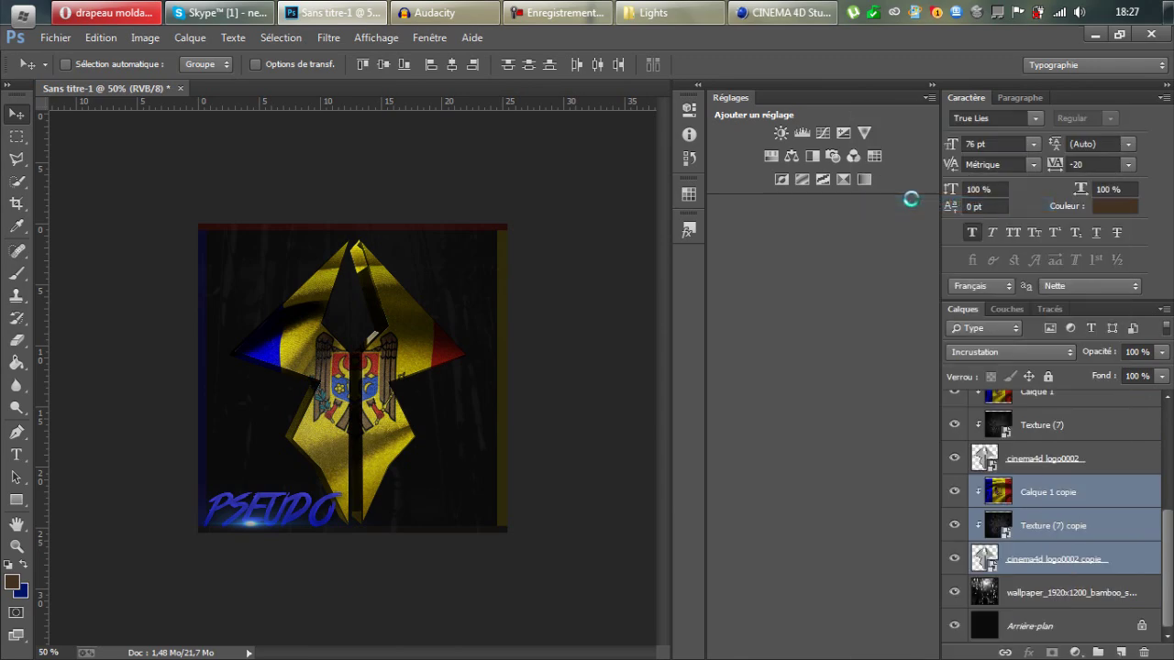
{"action": "key", "text": "ctrl+t"}
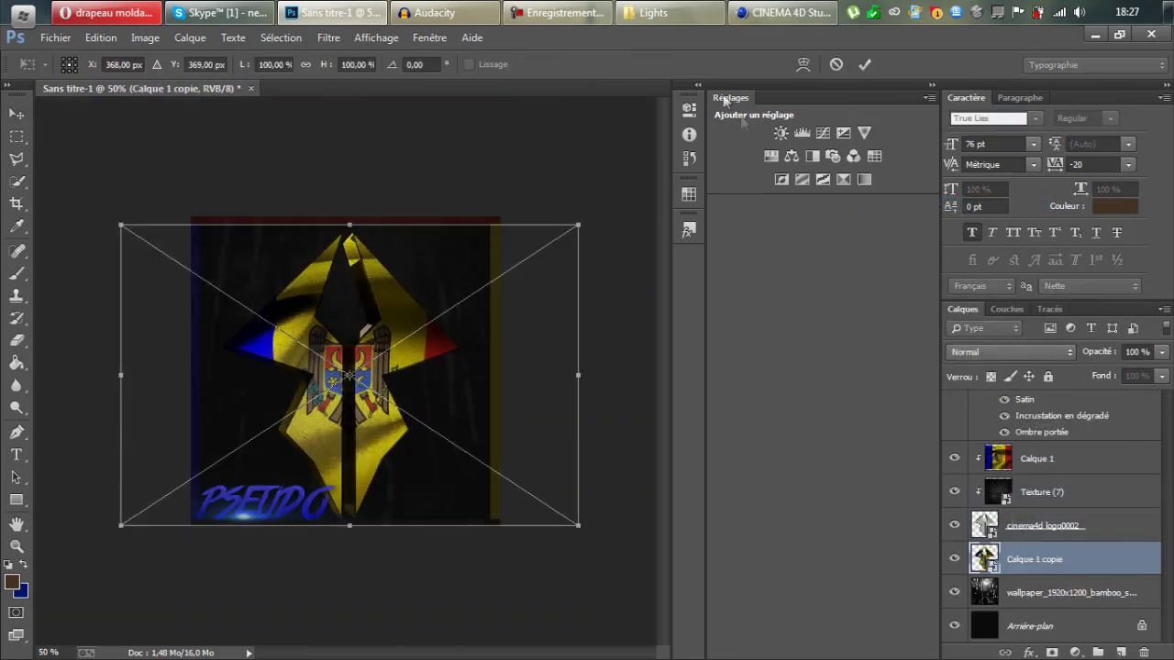
{"action": "left_click_drag", "start_coordinate": [577, 224], "coordinate": [700, 141]}
{"action": "left_click_drag", "start_coordinate": [493, 257], "coordinate": [420, 304]}
{"action": "left_click_drag", "start_coordinate": [626, 185], "coordinate": [728, 117]}
{"action": "left_click_drag", "start_coordinate": [590, 211], "coordinate": [553, 265]}
{"action": "key", "text": "Return"}
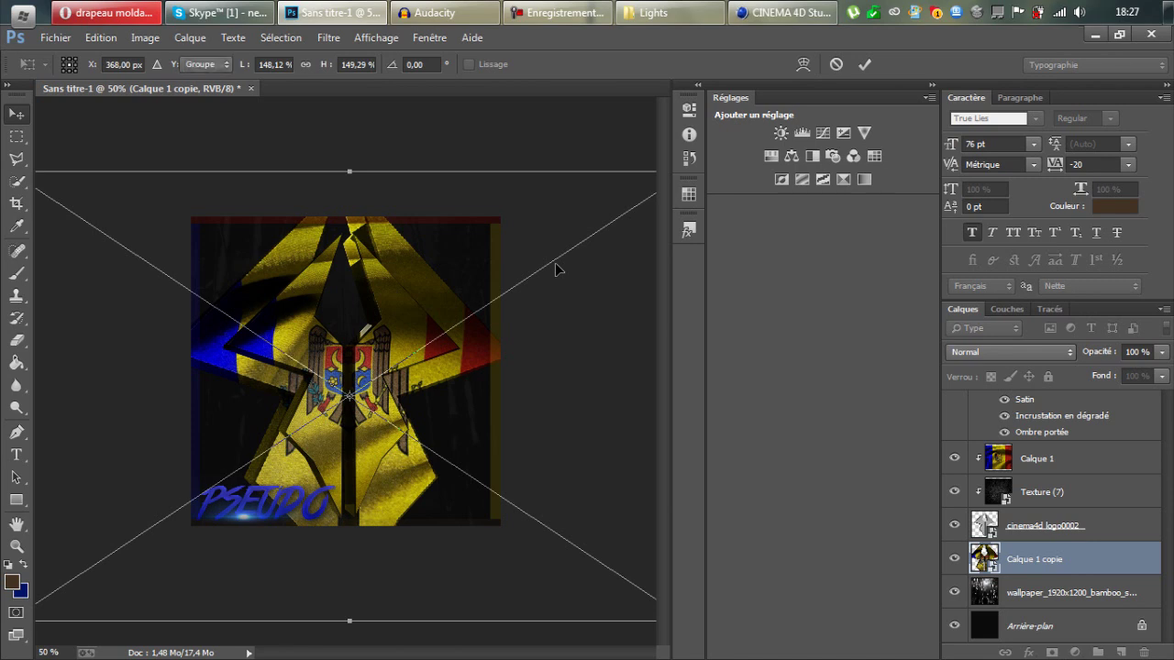
- Lower the enlarged logo copy's opacity to 16% and nudge it slightly upward behind the original
{"action": "left_click_drag", "start_coordinate": [1099, 353], "coordinate": [1013, 369]}
{"action": "mouse_move", "coordinate": [265, 271]}
{"action": "left_mouse_down"}
{"action": "mouse_move", "coordinate": [275, 246]}
{"action": "mouse_move", "coordinate": [272, 261]}
{"action": "left_mouse_up"}
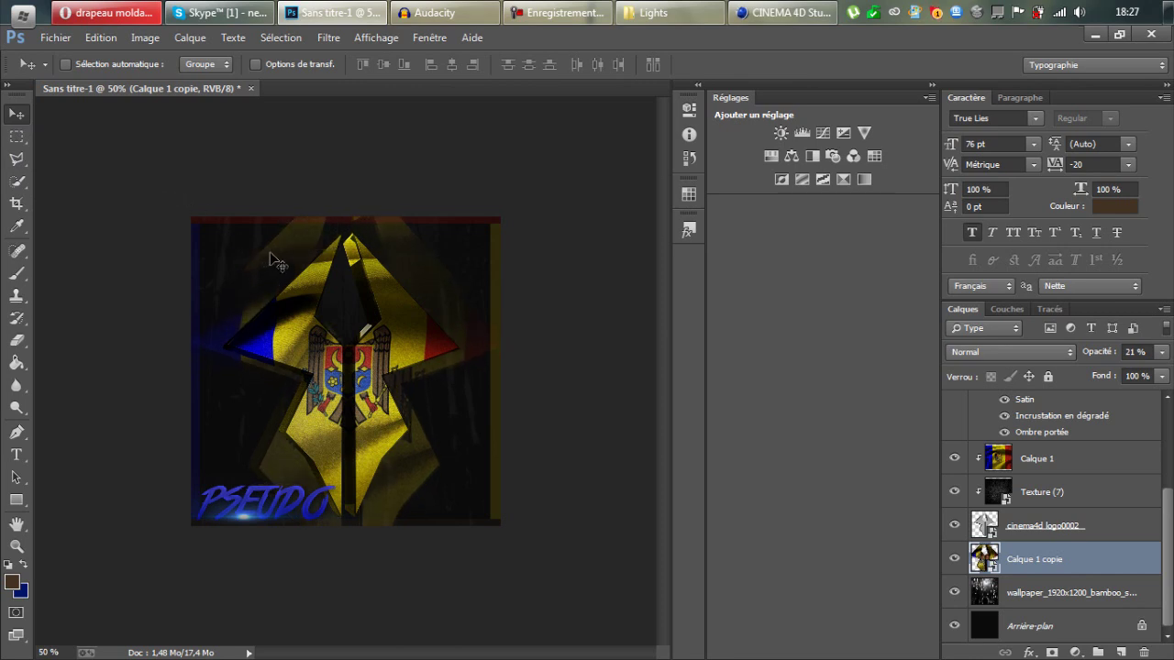
{"action": "left_click_drag", "start_coordinate": [350, 344], "coordinate": [358, 313]}
{"action": "left_click_drag", "start_coordinate": [1110, 351], "coordinate": [1111, 355]}
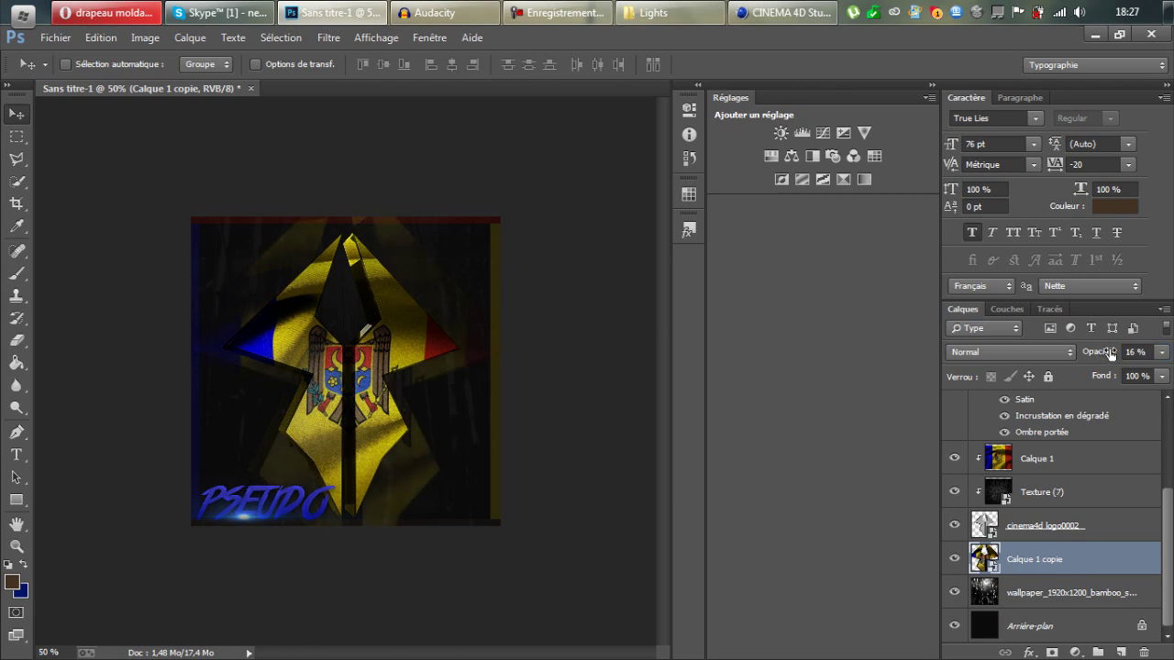
- Apply a Gaussian blur with a 4.9 px radius to the enlarged logo copy, Calque 1 copie
{"action": "left_click", "coordinate": [327, 37]}
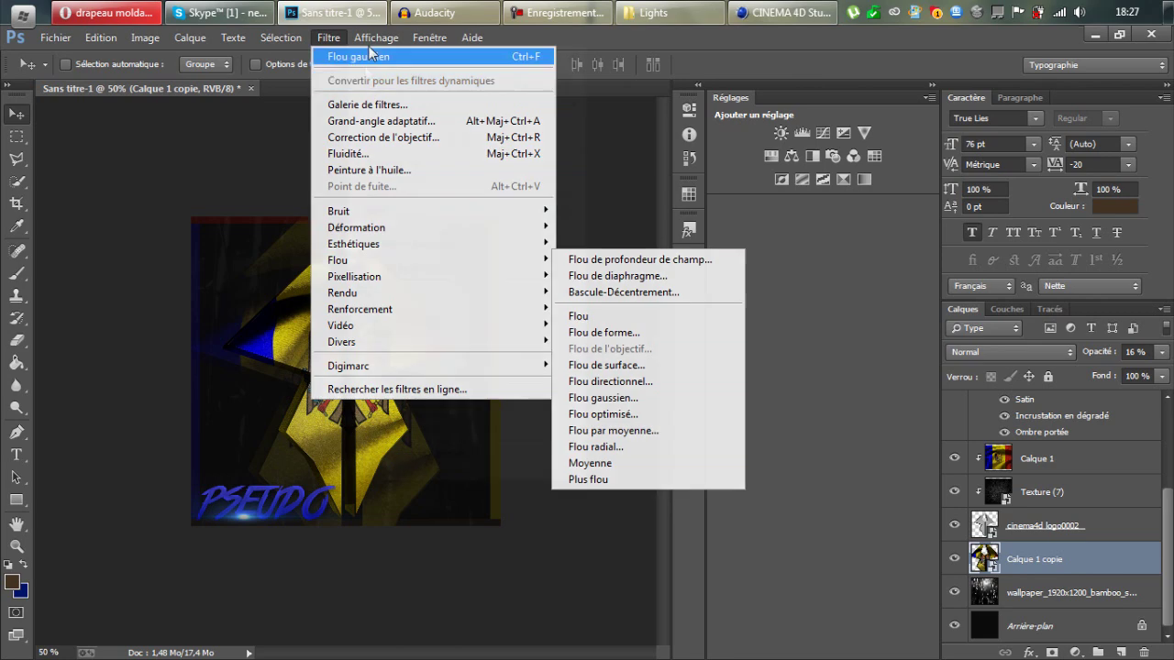
{"action": "mouse_move", "coordinate": [366, 262]}
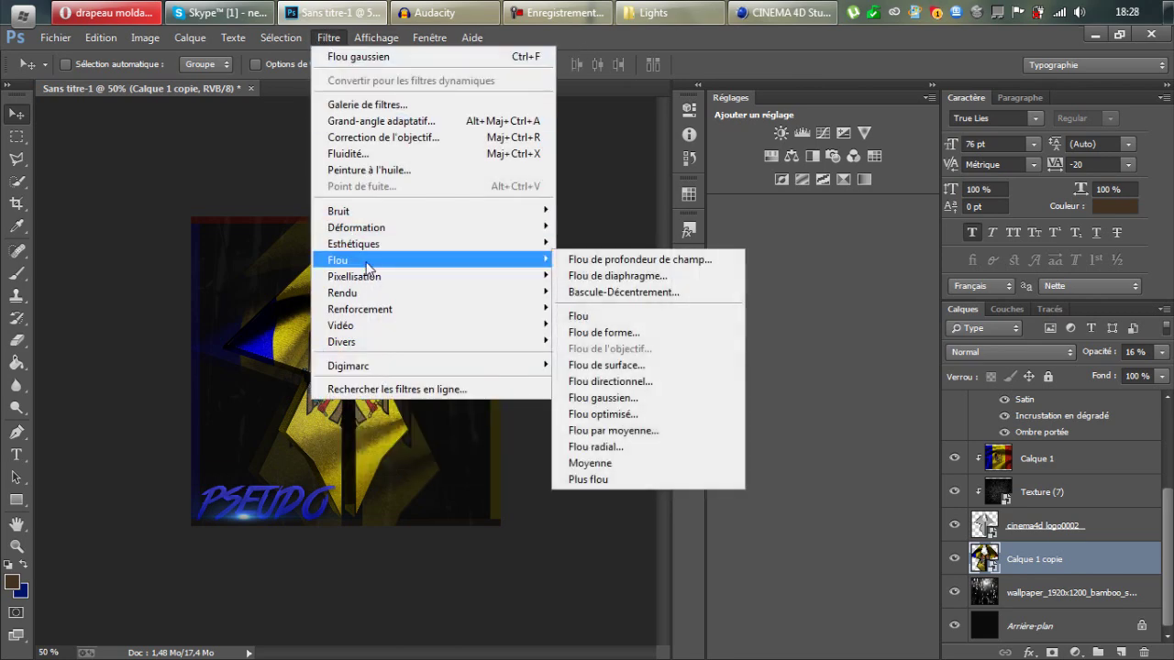
{"action": "left_click", "coordinate": [636, 400]}
{"action": "mouse_move", "coordinate": [525, 386]}
{"action": "left_mouse_down"}
{"action": "mouse_move", "coordinate": [490, 385]}
{"action": "mouse_move", "coordinate": [501, 384]}
{"action": "left_mouse_up"}
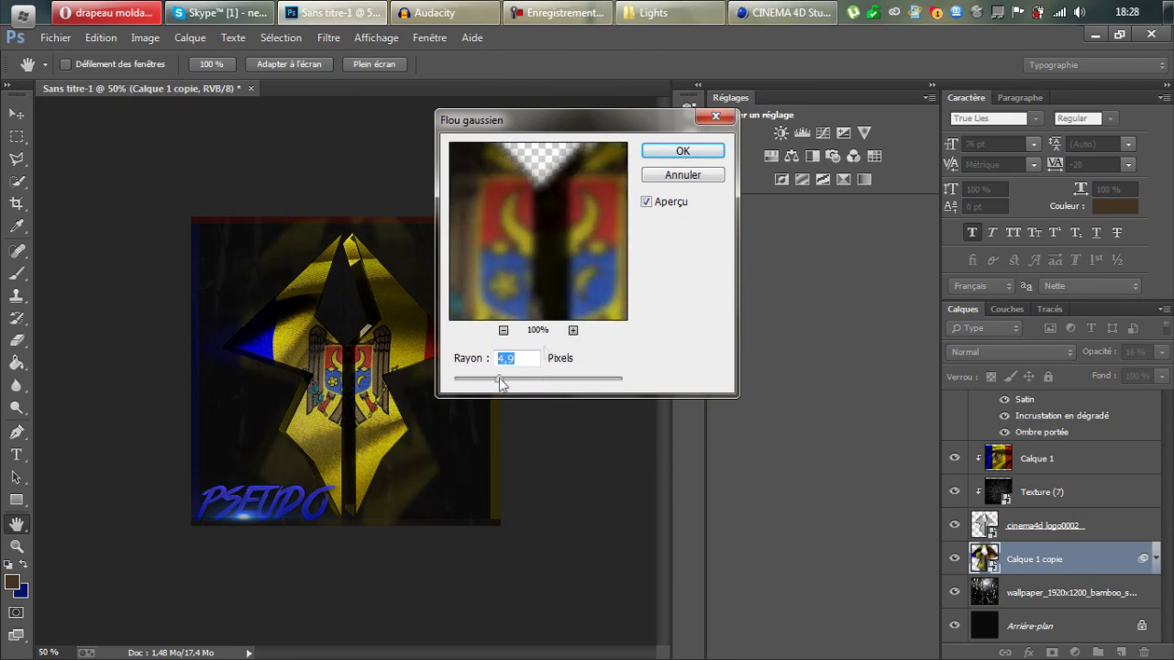
{"action": "left_click", "coordinate": [682, 153]}
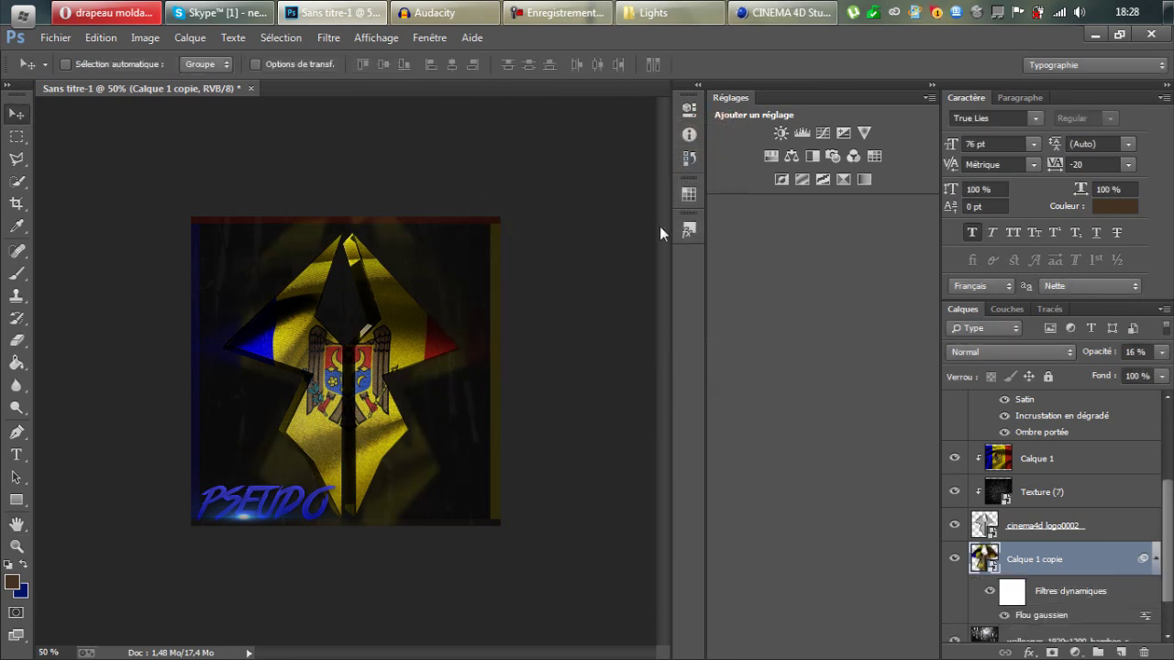
{"action": "scroll", "coordinate": [660, 225], "scroll_direction": "down", "scroll_amount": 2, "text": "alt"}
{"action": "scroll", "coordinate": [659, 225], "scroll_direction": "up", "scroll_amount": 2, "text": "alt"}
{"action": "scroll", "coordinate": [661, 227], "scroll_direction": "down", "scroll_amount": 1, "text": "alt"}
{"action": "scroll", "coordinate": [661, 227], "scroll_direction": "up", "scroll_amount": 2, "text": "alt"}
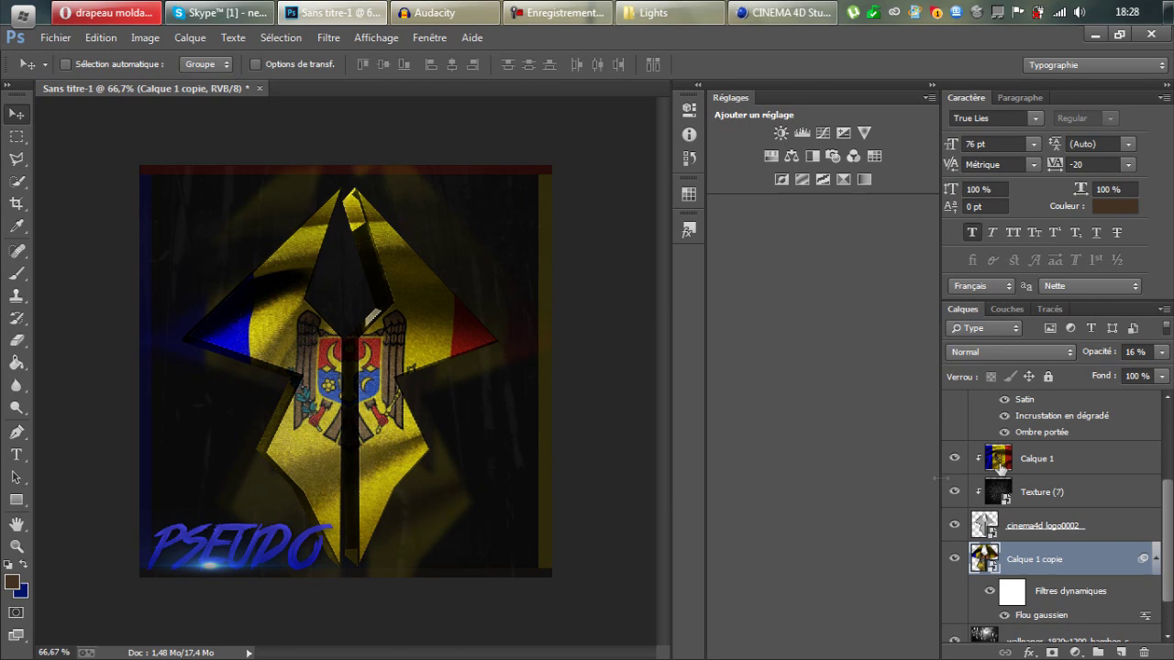
- Stamp all visible layers into a new merged layer above Calque 2, keeping the original layers
{"action": "scroll", "coordinate": [1004, 463], "scroll_direction": "up", "scroll_amount": 3}
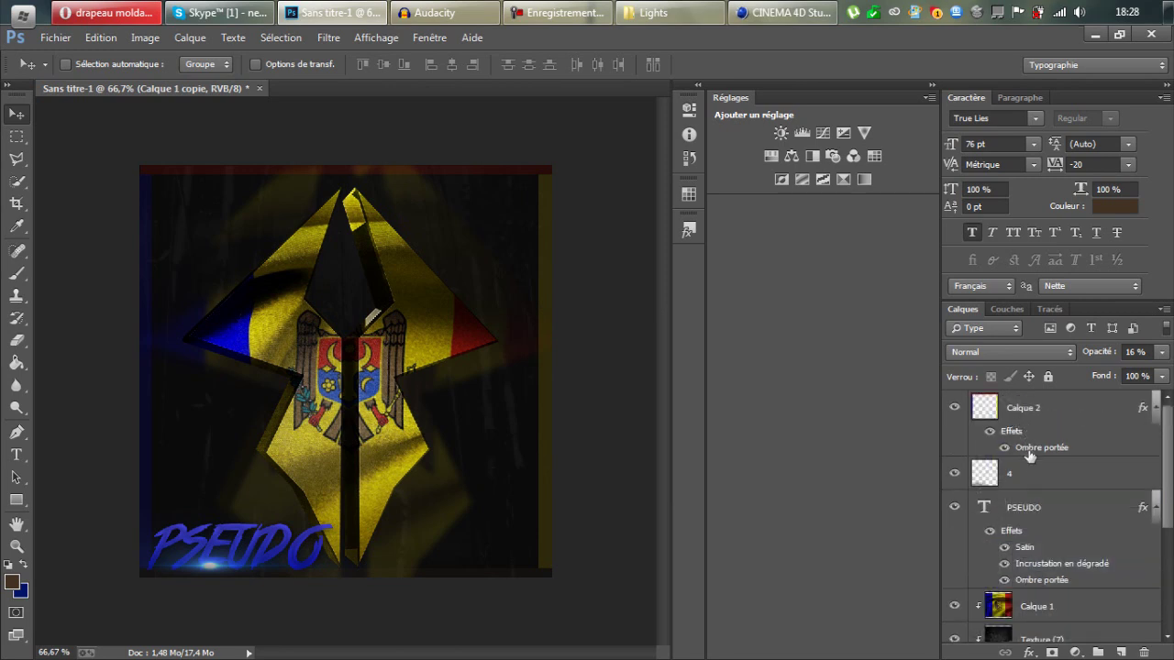
{"action": "left_click", "coordinate": [1103, 428]}
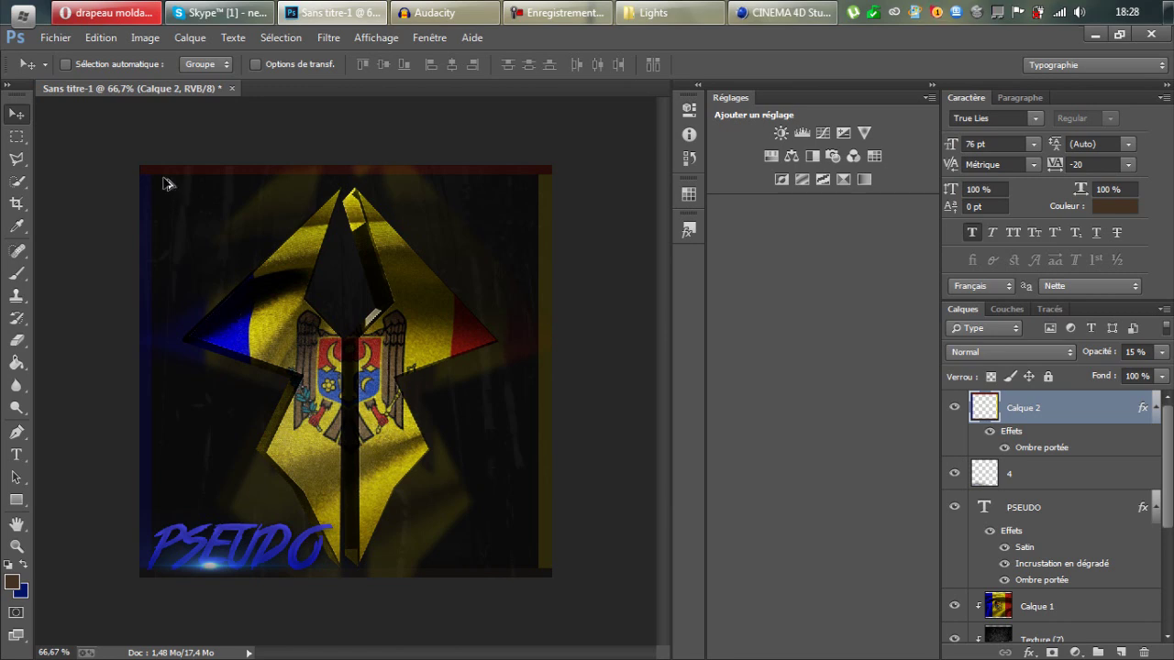
{"action": "key", "text": "ctrl+shift+alt+e"}
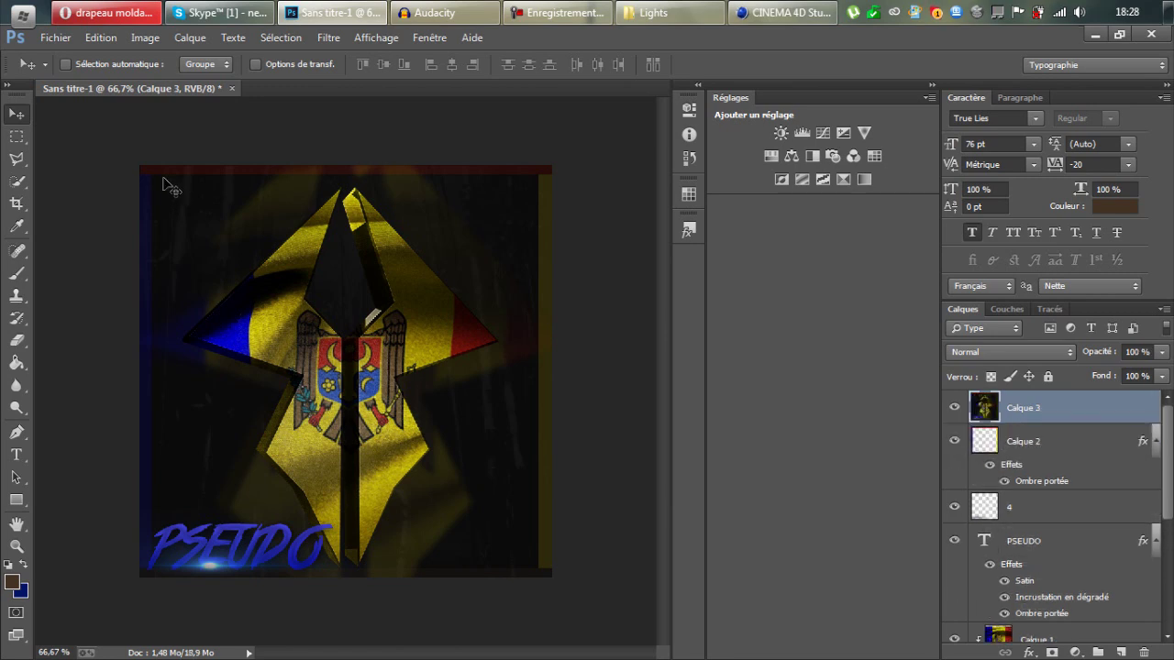
{"action": "left_click", "coordinate": [1104, 439]}
{"action": "left_click", "coordinate": [1100, 409]}
{"action": "scroll", "coordinate": [1105, 575], "scroll_direction": "down", "scroll_amount": 5}
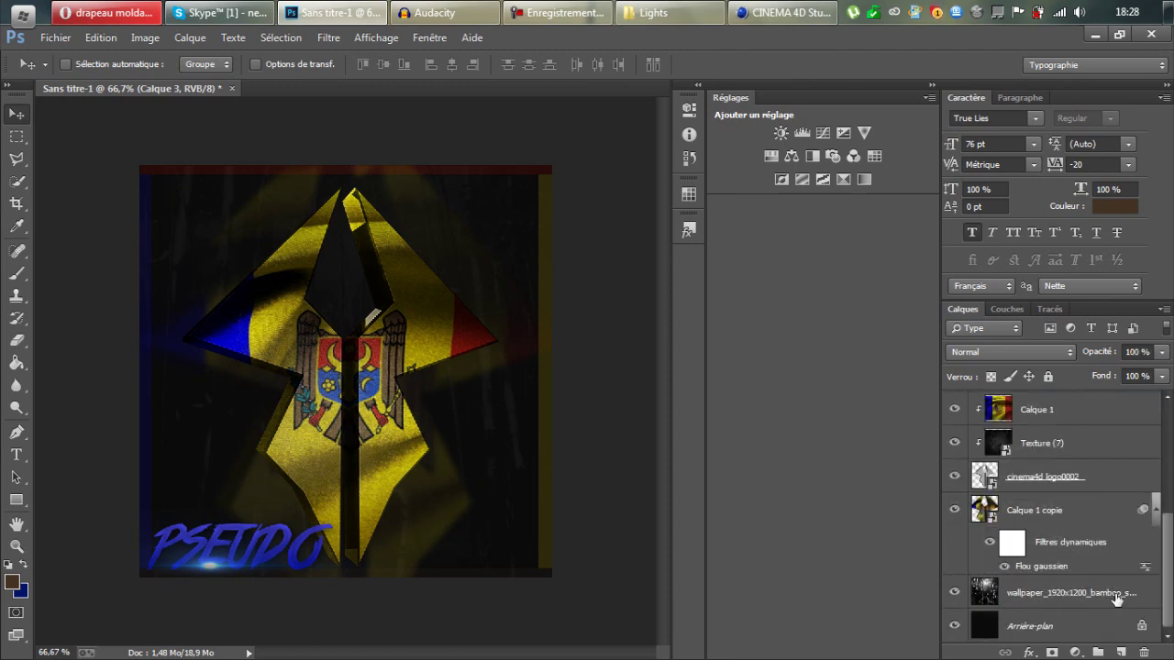
{"action": "scroll", "coordinate": [1116, 587], "scroll_direction": "up", "scroll_amount": 5}
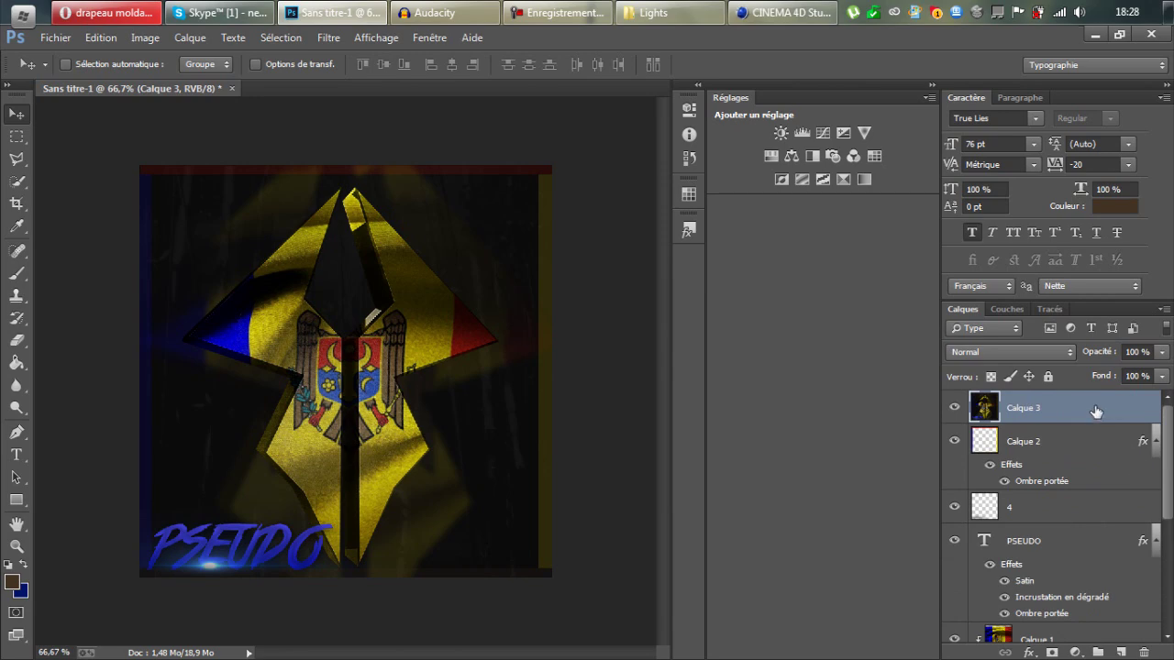
- Apply a Gaussian blur with a 4.9 px radius to the merged layer, Calque 3
{"action": "left_click", "coordinate": [336, 43]}
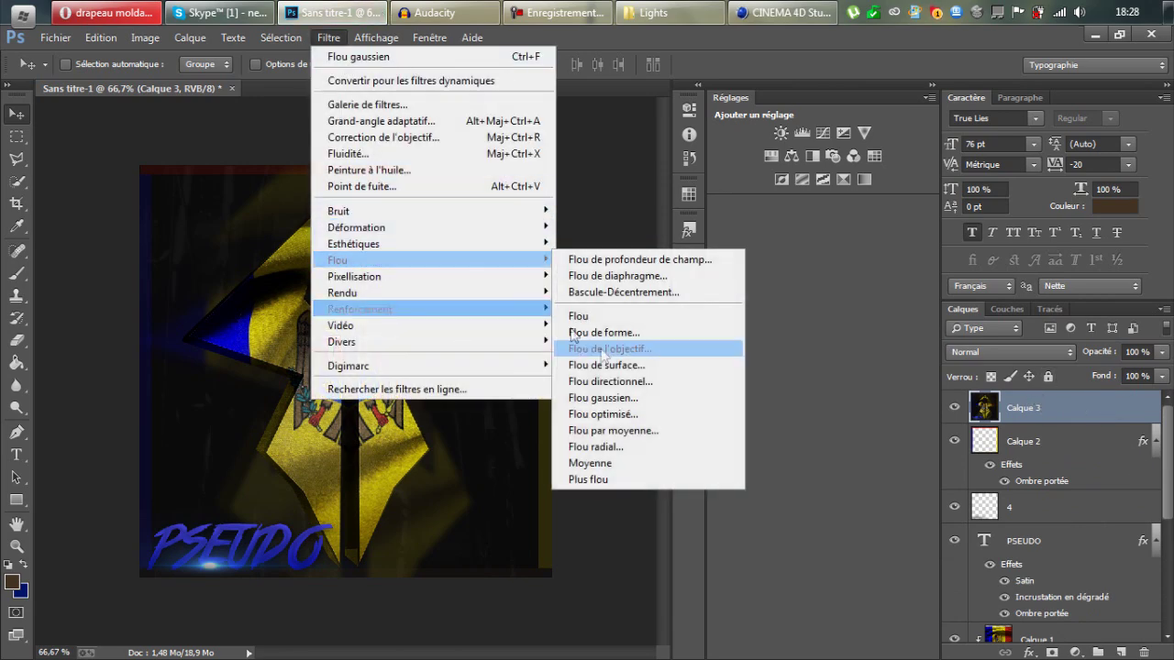
{"action": "left_click", "coordinate": [606, 397]}
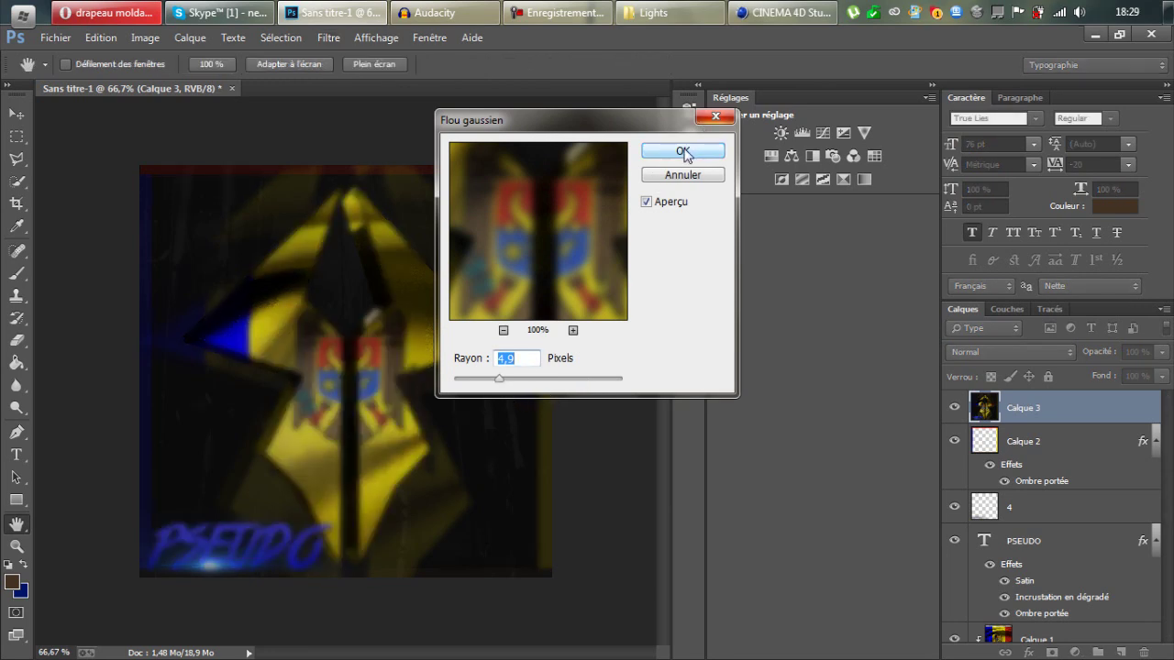
{"action": "left_click", "coordinate": [684, 151]}
- Erase the blurred Calque 3 over the logo with a soft eraser of 138 px size and 0% hardness
{"action": "left_click", "coordinate": [17, 340]}
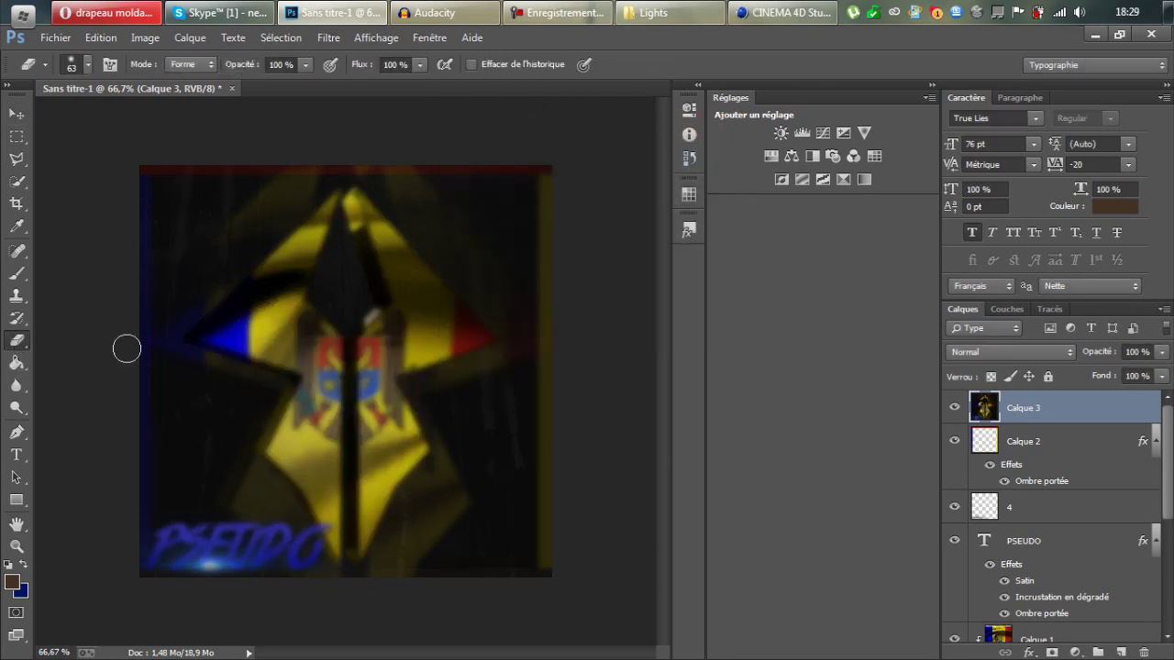
{"action": "left_click", "coordinate": [73, 64]}
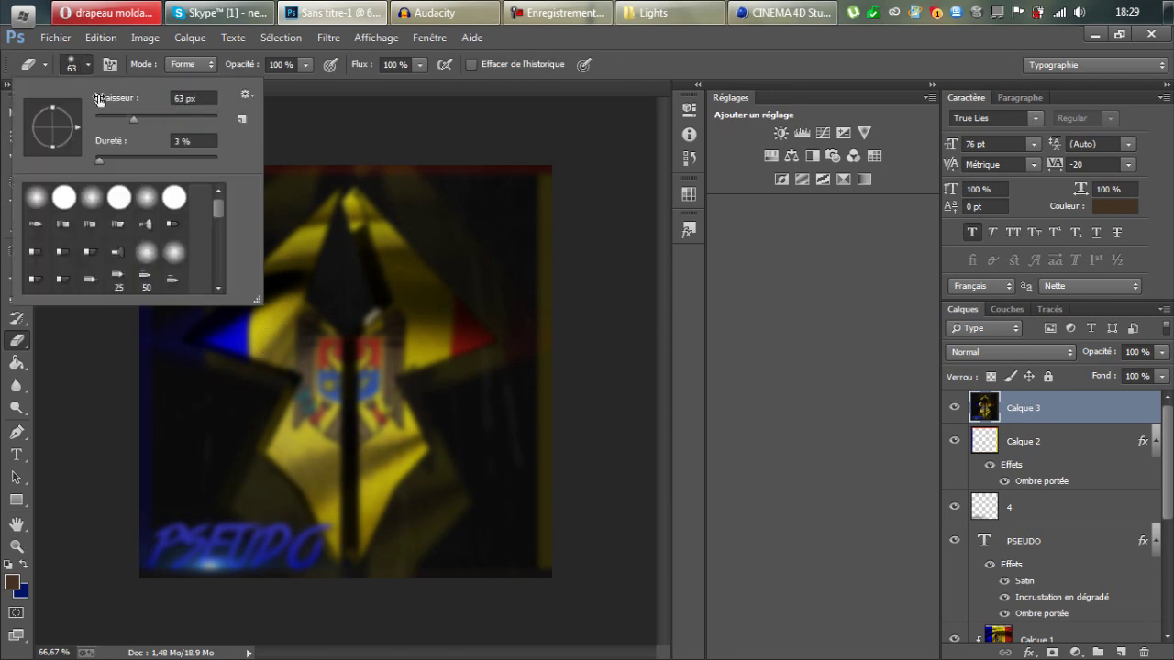
{"action": "left_click_drag", "start_coordinate": [100, 165], "coordinate": [93, 165]}
{"action": "left_click", "coordinate": [169, 116]}
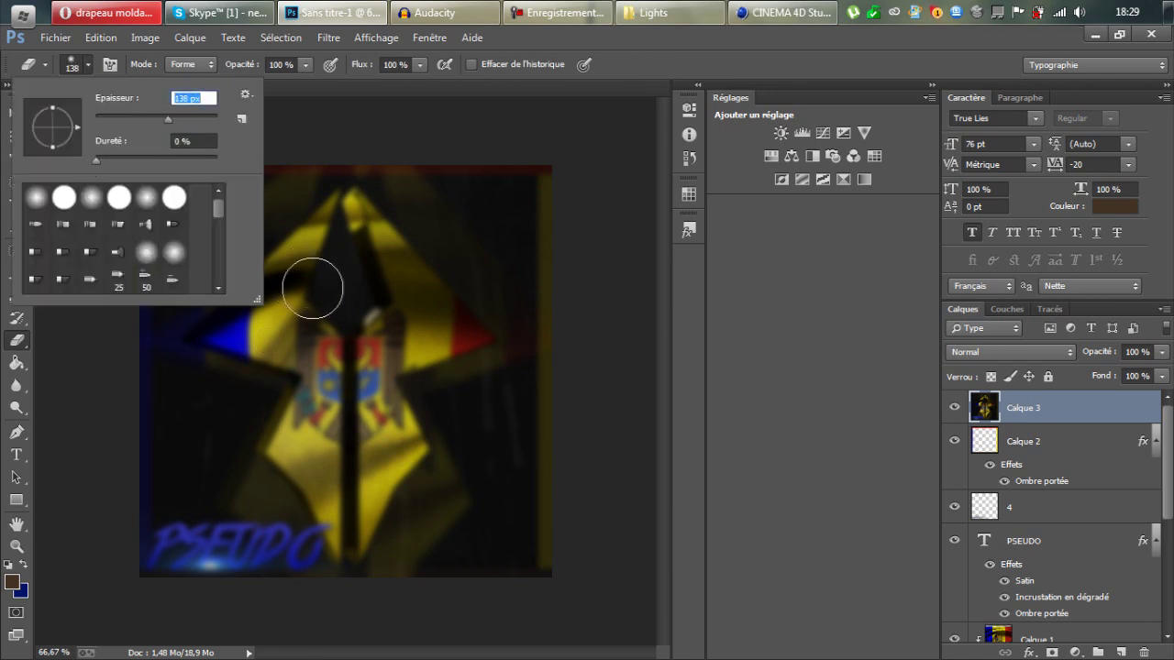
{"action": "left_click", "coordinate": [364, 296]}
{"action": "mouse_move", "coordinate": [364, 296]}
{"action": "left_mouse_down"}
{"action": "mouse_move", "coordinate": [189, 365]}
{"action": "mouse_move", "coordinate": [336, 275]}
{"action": "mouse_move", "coordinate": [344, 474]}
{"action": "mouse_move", "coordinate": [432, 329]}
{"action": "mouse_move", "coordinate": [210, 557]}
{"action": "mouse_move", "coordinate": [341, 550]}
{"action": "left_mouse_up"}
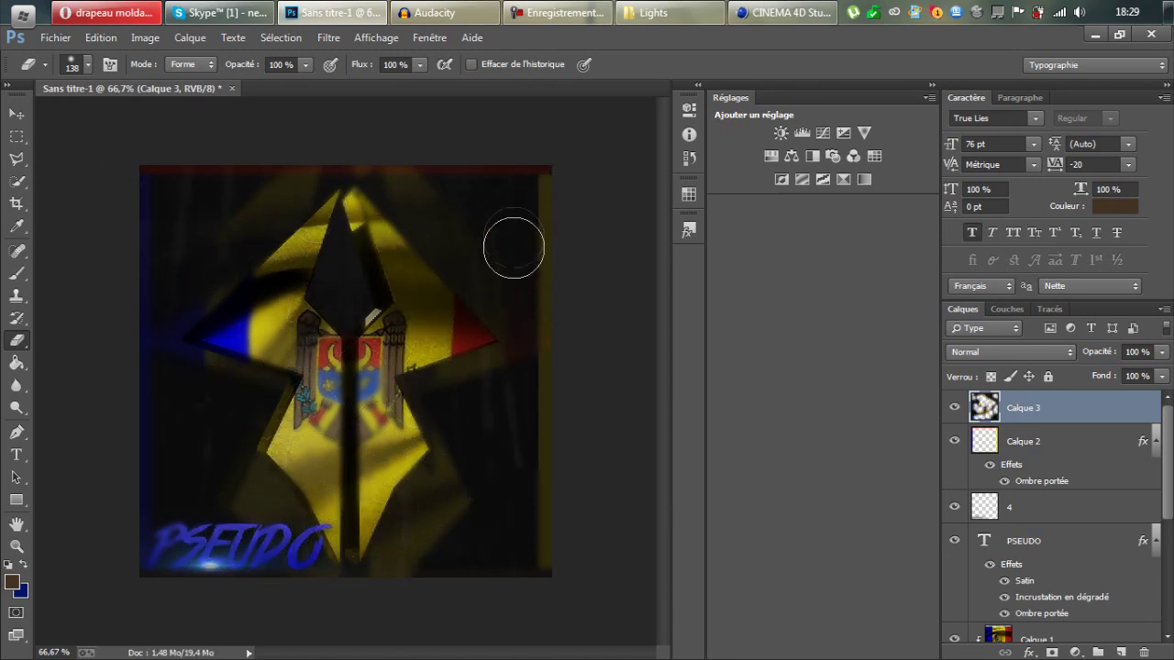
- Float the document window, dock it back and examine the partly blurred composition at several magnifications
{"action": "left_click_drag", "start_coordinate": [460, 92], "coordinate": [562, 296]}
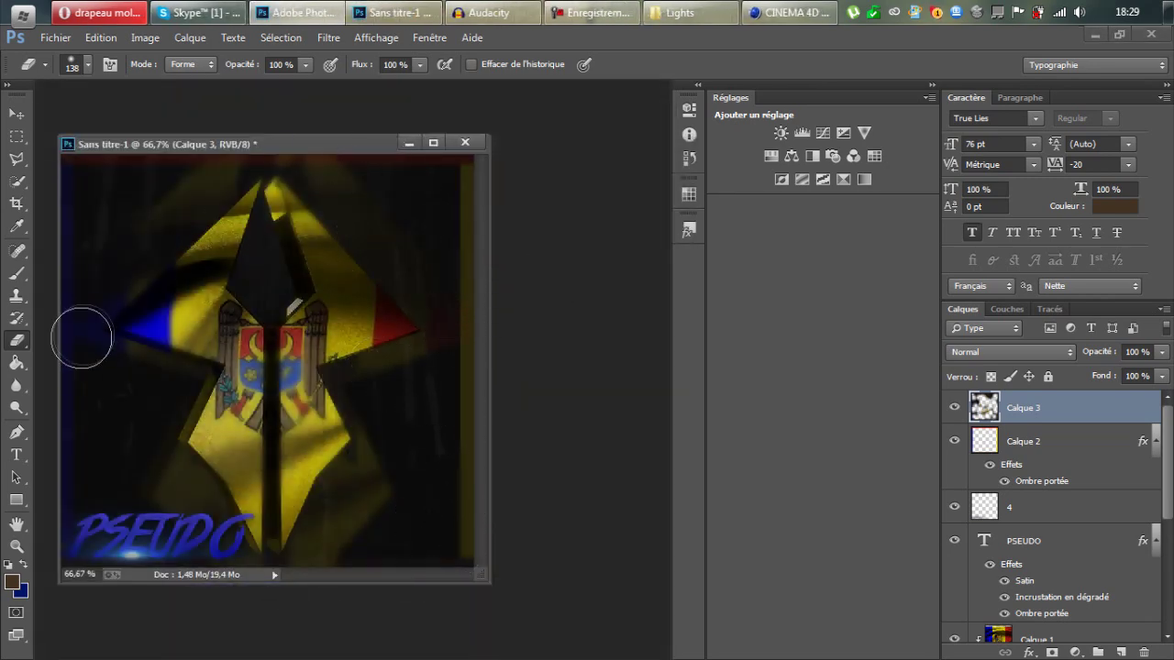
{"action": "left_click_drag", "start_coordinate": [267, 141], "coordinate": [272, 88]}
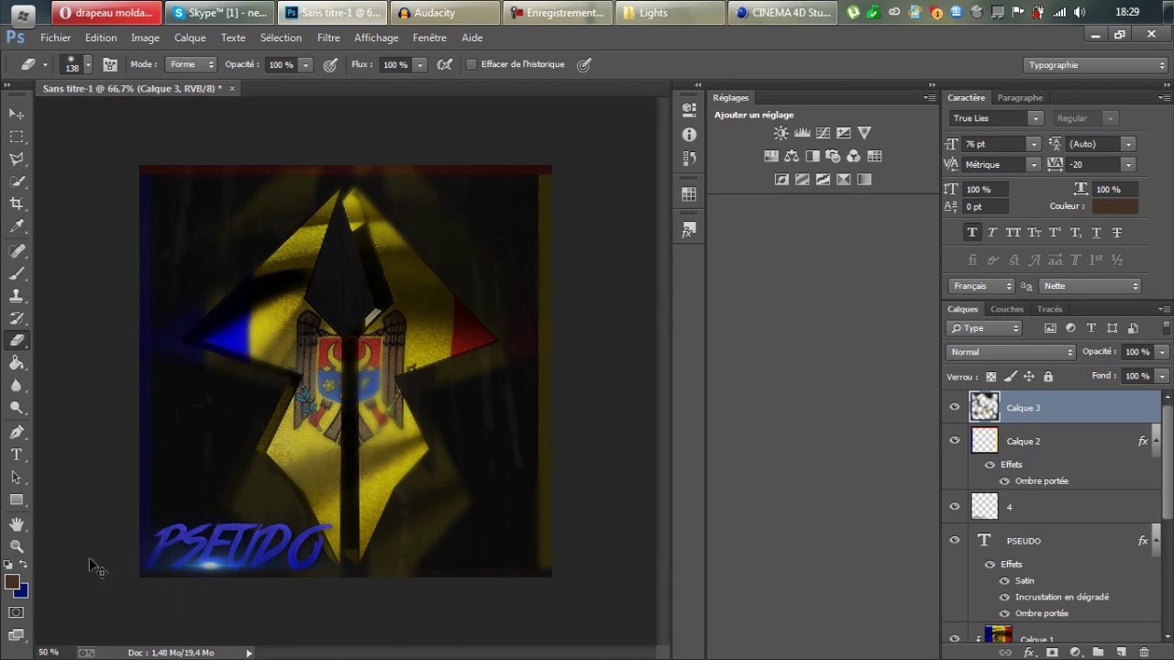
{"action": "key", "text": "ctrl+minus"}
{"action": "key", "text": "ctrl+minus"}
{"action": "key", "text": "ctrl+plus"}
{"action": "key", "text": "ctrl+minus"}
{"action": "key", "text": "ctrl+plus"}
{"action": "key", "text": "ctrl+plus"}
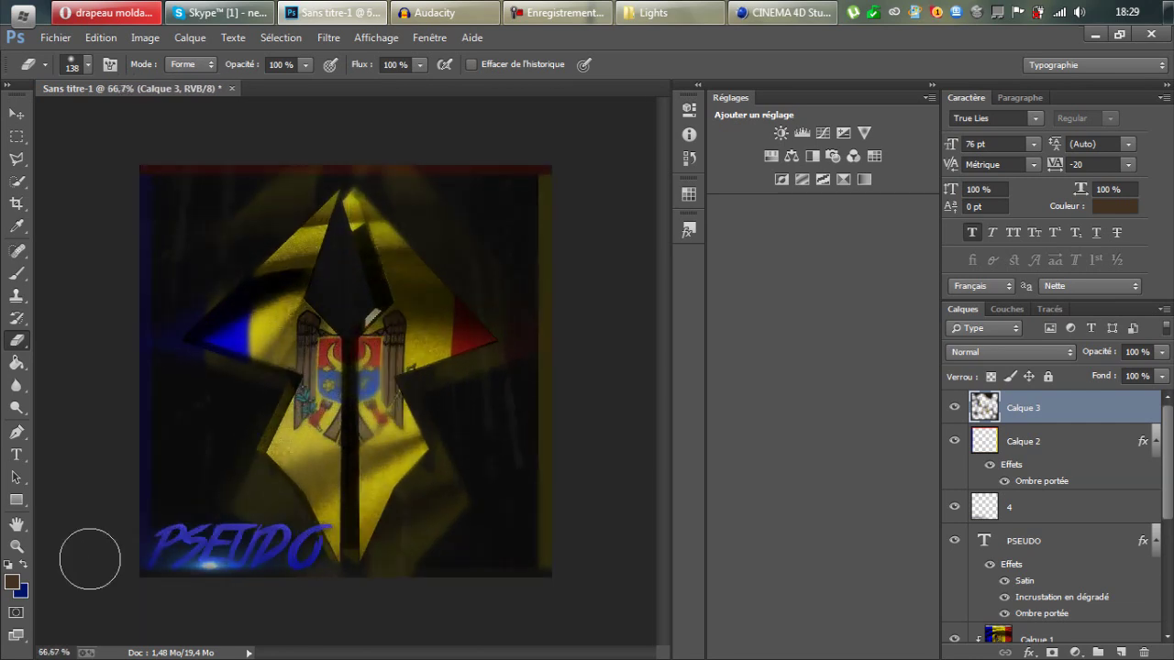
- Recolour the middle letters EU of the PSEUDO text layer yellow, #c7b210
{"action": "scroll", "coordinate": [1077, 541], "scroll_direction": "down", "scroll_amount": 1}
{"action": "left_click", "coordinate": [1073, 506]}
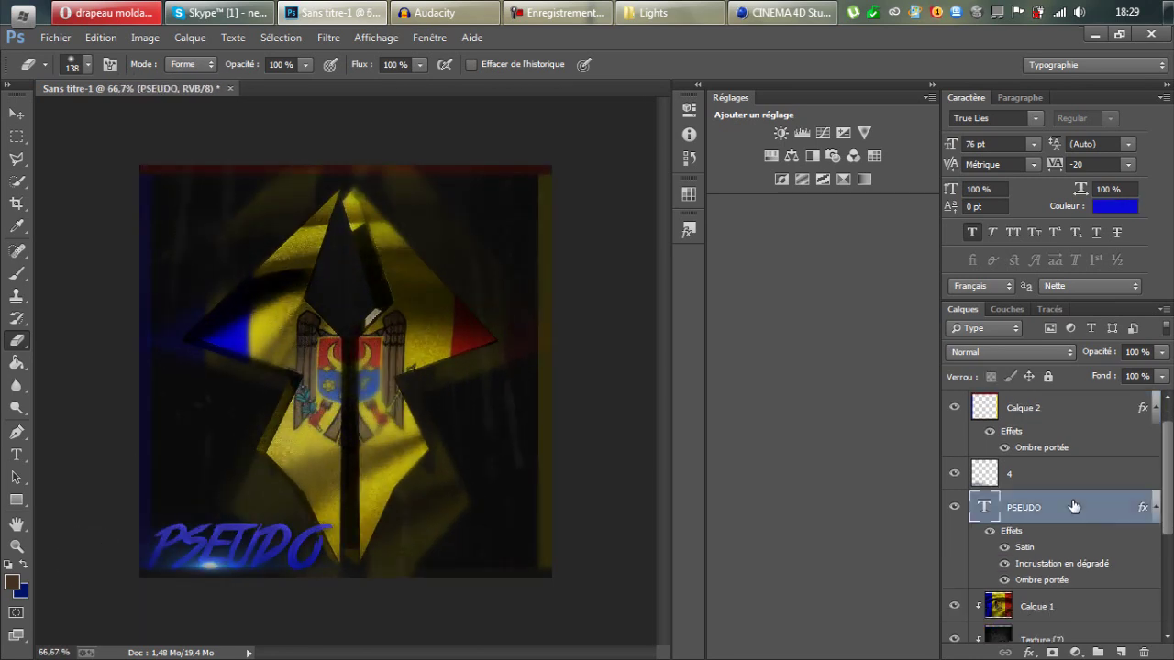
{"action": "left_click", "coordinate": [16, 454]}
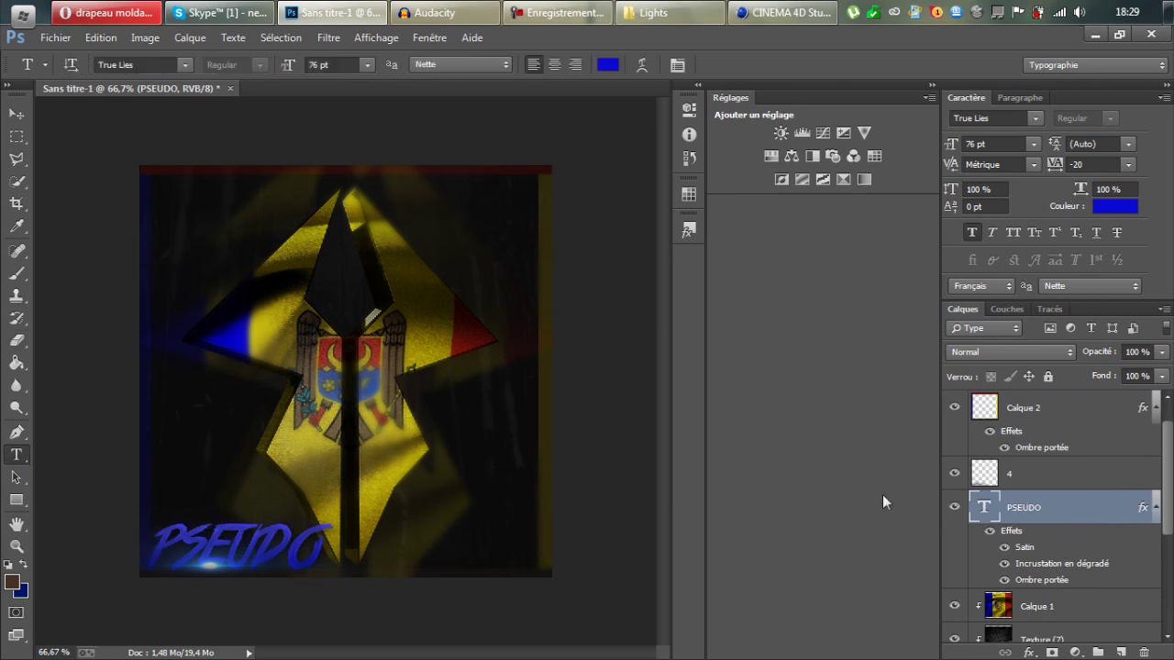
{"action": "double_click", "coordinate": [213, 537]}
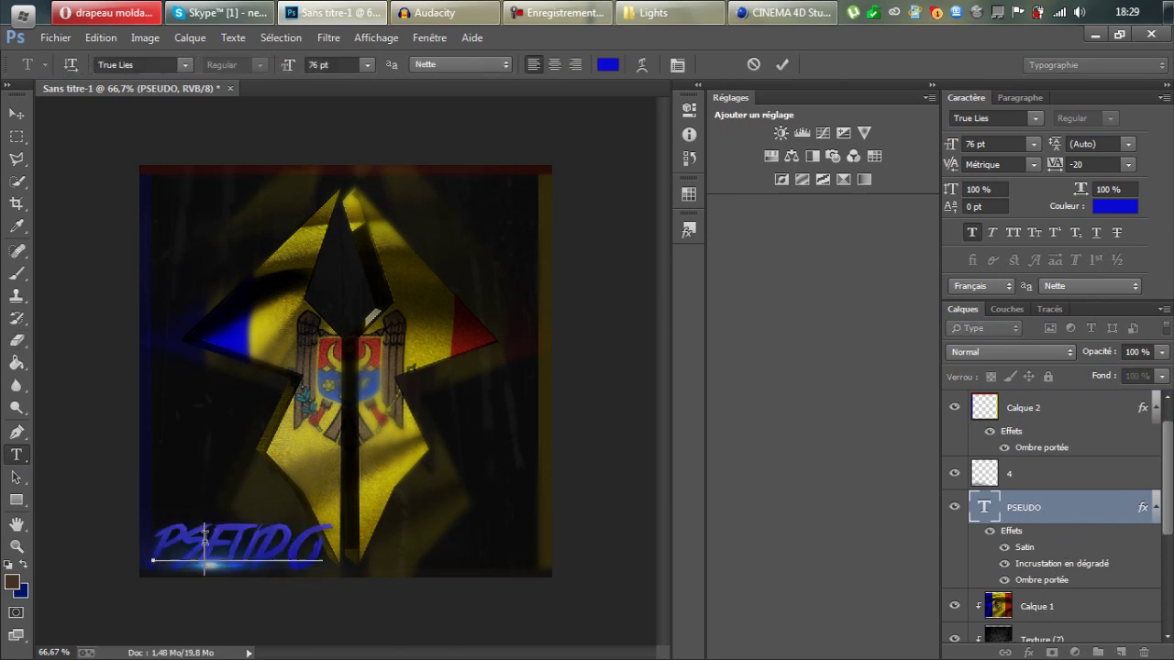
{"action": "left_click_drag", "start_coordinate": [207, 539], "coordinate": [248, 534]}
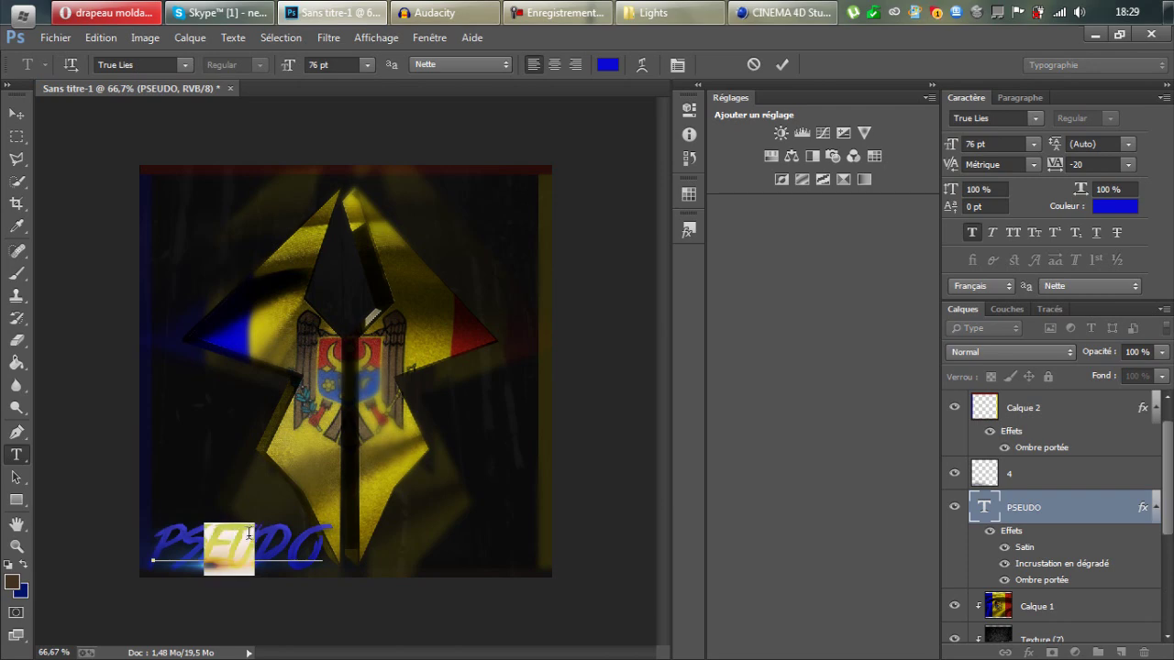
{"action": "left_click", "coordinate": [13, 581]}
{"action": "left_click", "coordinate": [547, 477]}
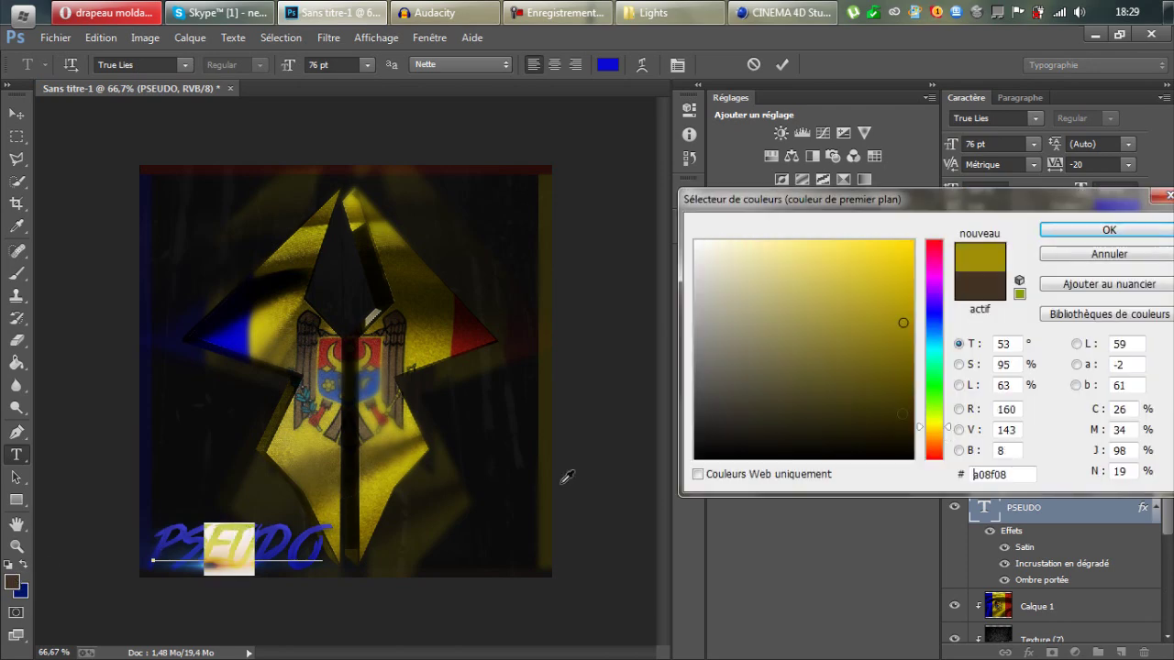
{"action": "left_click", "coordinate": [894, 286]}
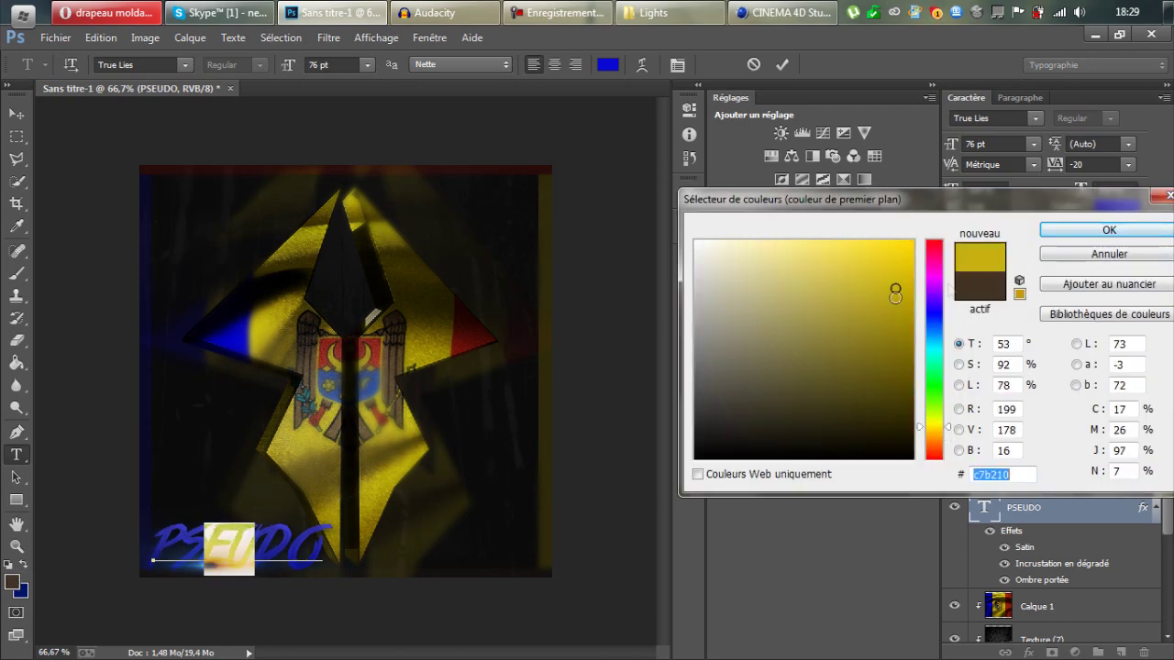
{"action": "left_click", "coordinate": [1109, 230]}
- Recolour the last letters DO of the PSEUDO text red, #c70f02, and check the three-colour text in the composition
{"action": "left_click", "coordinate": [276, 537]}
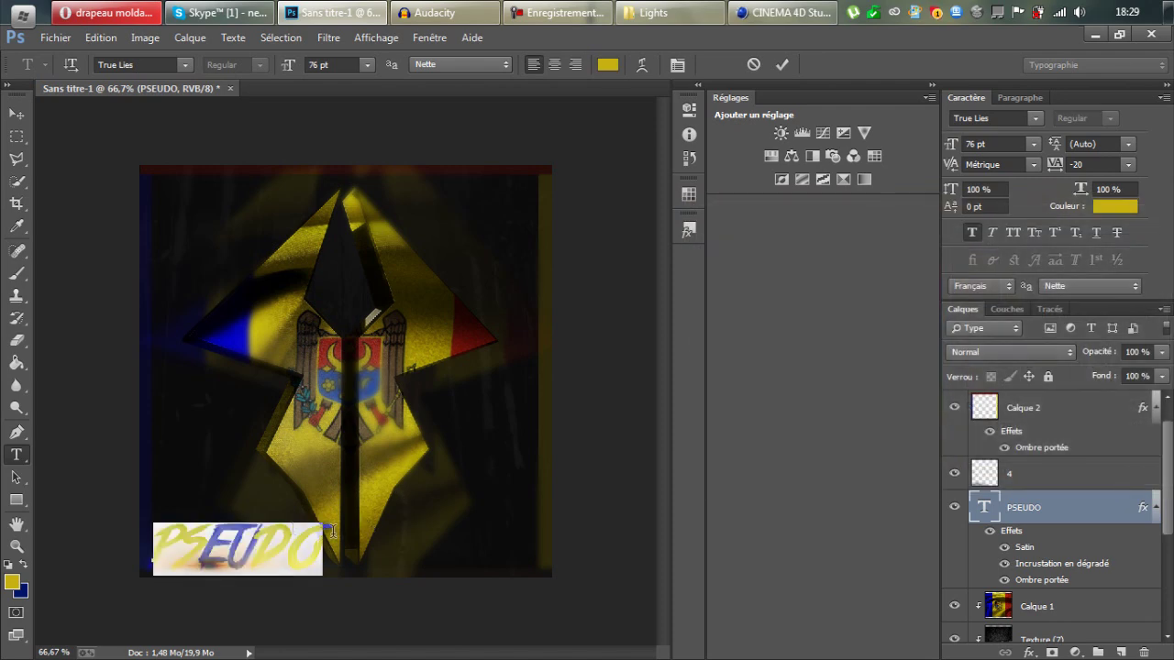
{"action": "left_click_drag", "start_coordinate": [254, 537], "coordinate": [323, 536]}
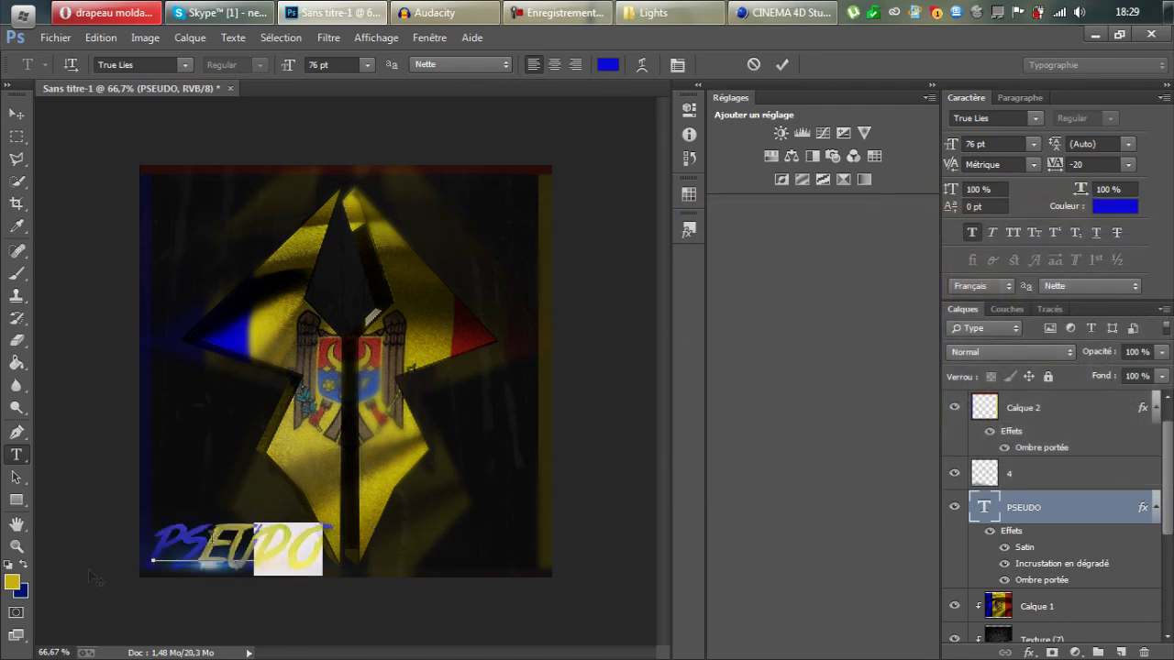
{"action": "left_click", "coordinate": [12, 580]}
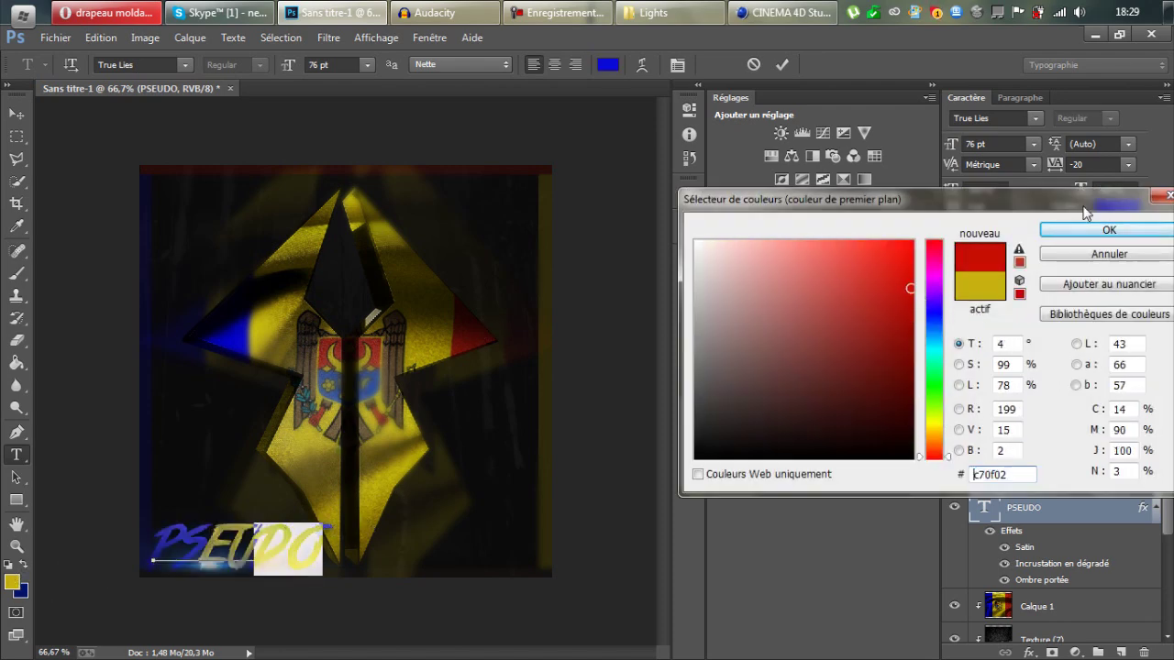
{"action": "left_click", "coordinate": [1109, 230]}
{"action": "left_click", "coordinate": [1031, 547]}
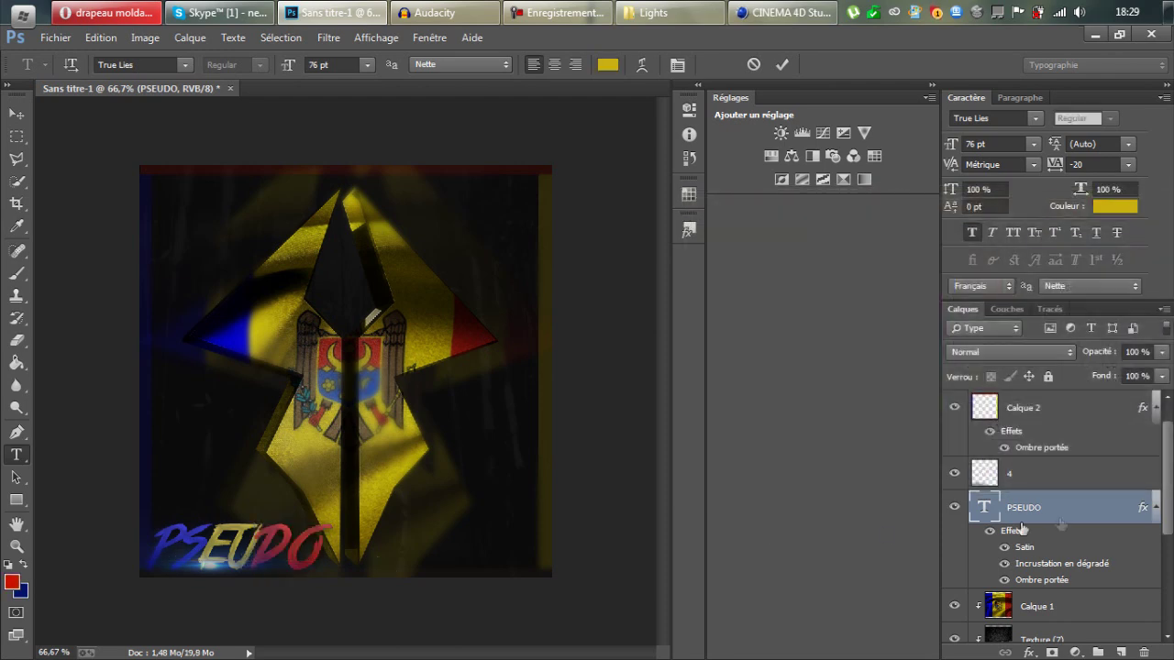
{"action": "key", "text": "ctrl+minus"}
{"action": "key", "text": "ctrl+plus"}
{"action": "key", "text": "ctrl+plus"}
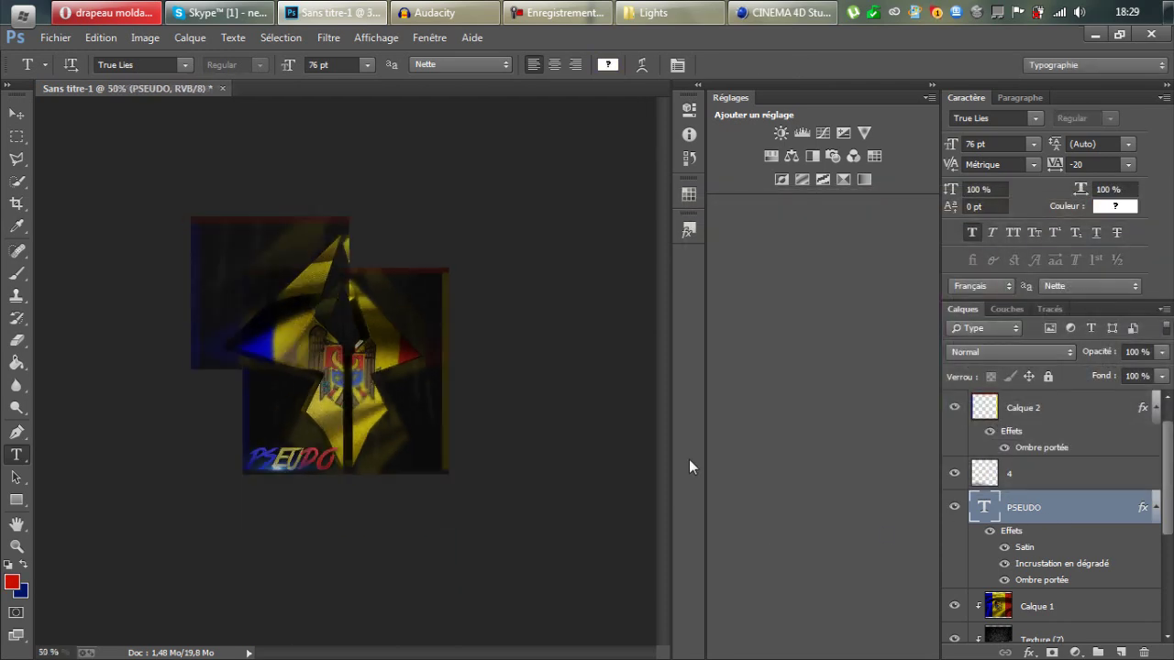
{"action": "key", "text": "ctrl+minus"}
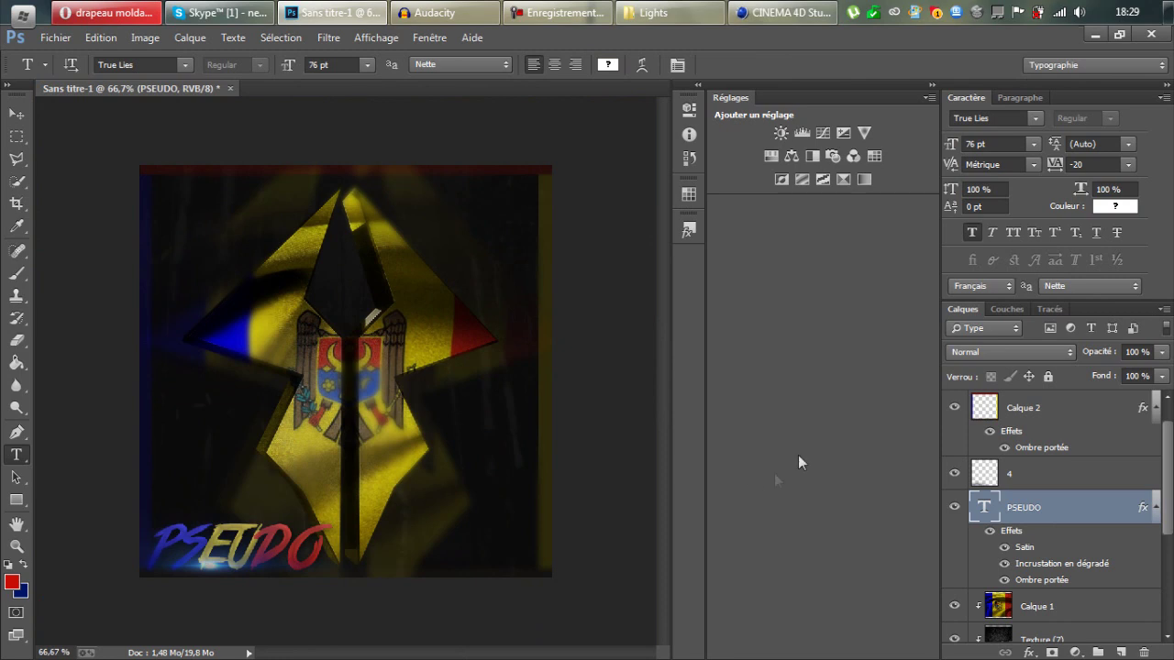
- Create a new layer group directly above Calque 2 and name it CC
{"action": "left_click", "coordinate": [1091, 403]}
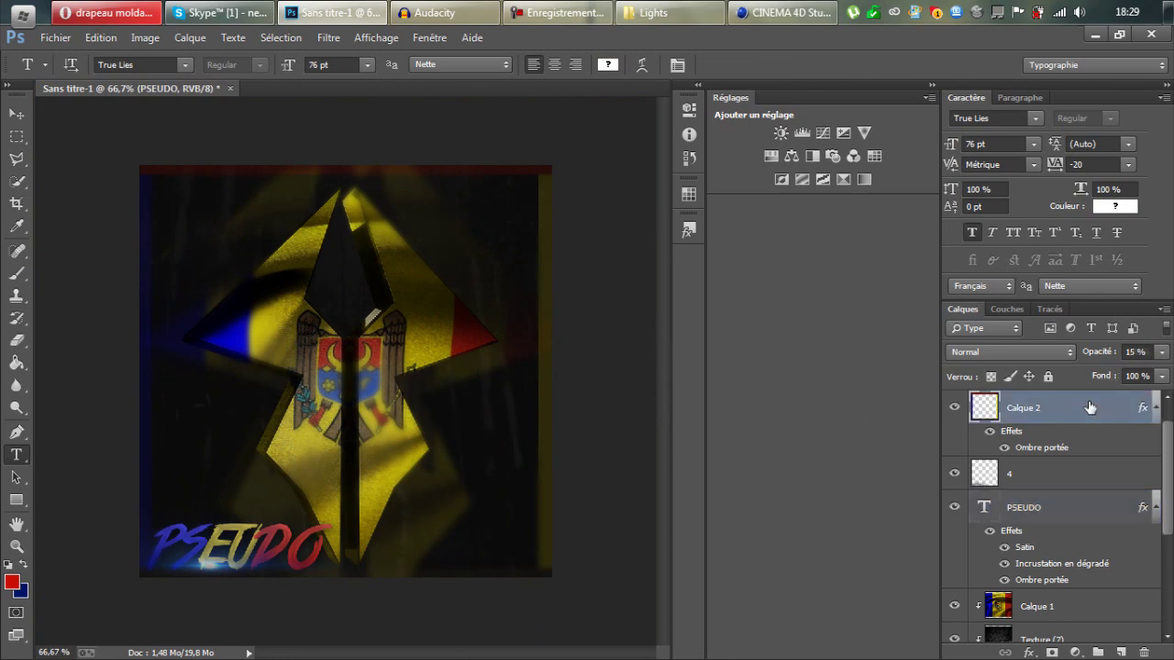
{"action": "left_click", "coordinate": [1097, 653]}
{"action": "double_click", "coordinate": [1033, 405]}
{"action": "type", "text": "CC"}
{"action": "key", "text": "Return"}
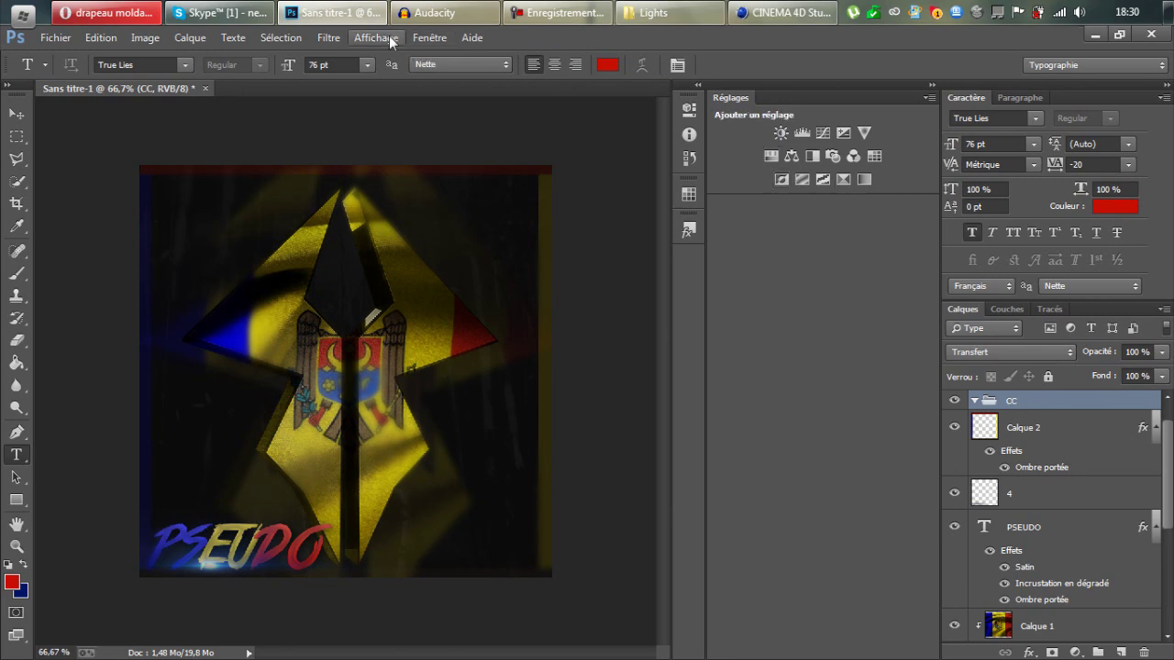
- Add a Brightness/Contrast adjustment layer inside the CC group with contrast set to 38
{"action": "left_click", "coordinate": [429, 38]}
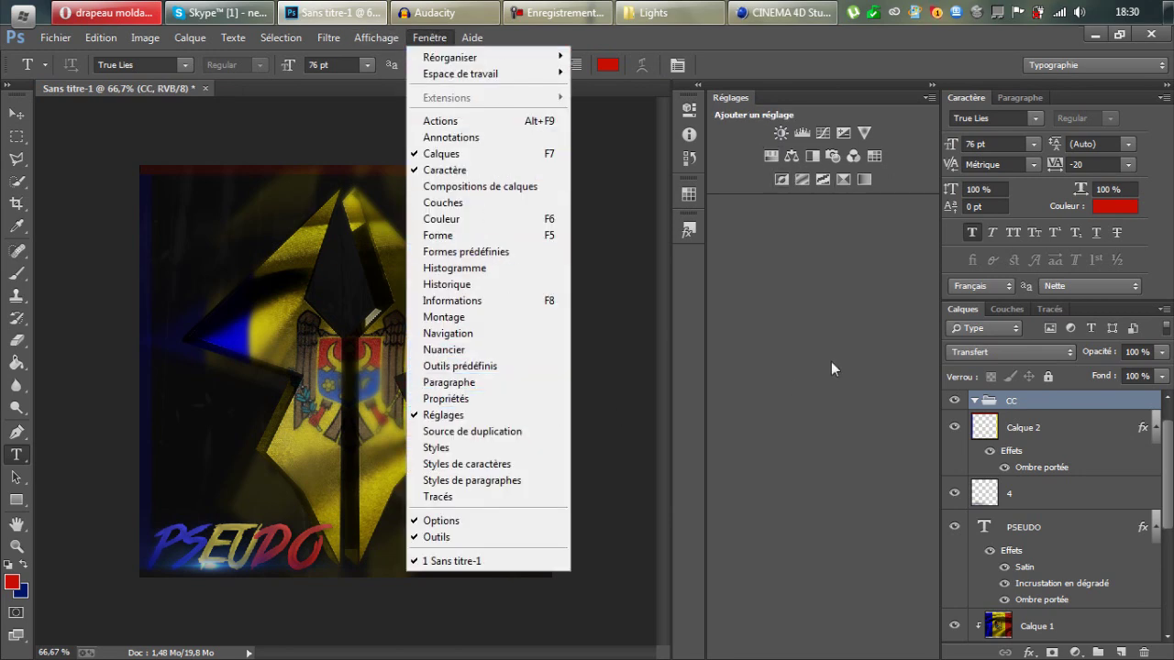
{"action": "left_click", "coordinate": [819, 283]}
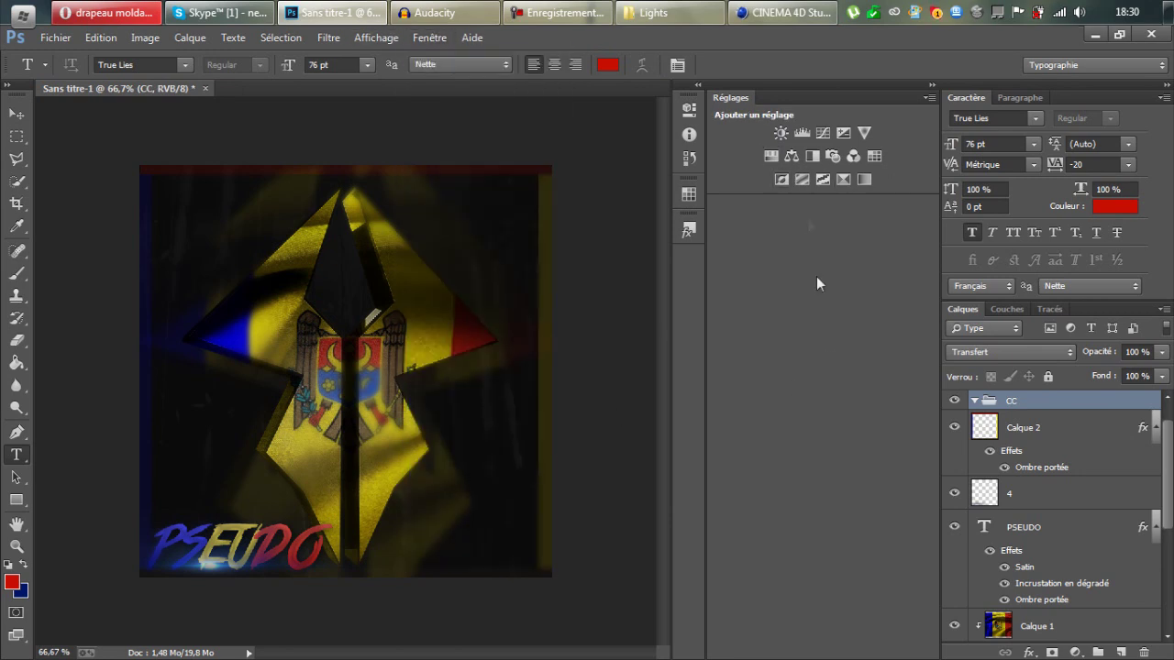
{"action": "left_click", "coordinate": [781, 133]}
{"action": "left_click_drag", "start_coordinate": [600, 231], "coordinate": [602, 231]}
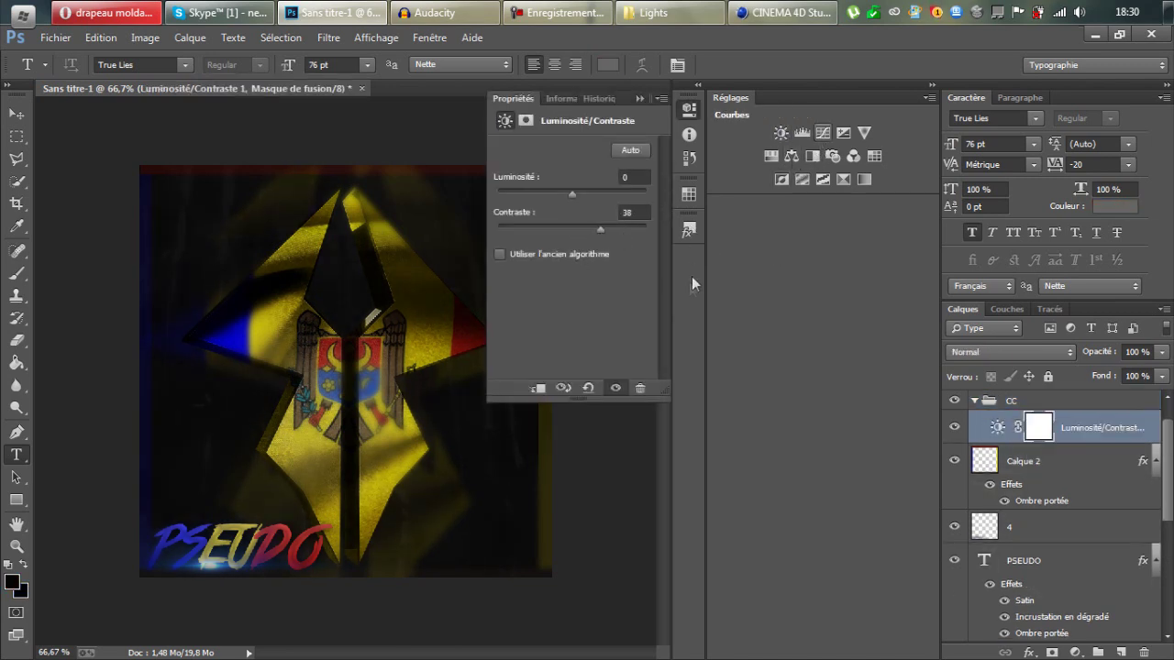
- Add a Curves adjustment with a lowered point at input 82 and another at input 198, and compare the image with and without it
{"action": "left_click", "coordinate": [822, 133]}
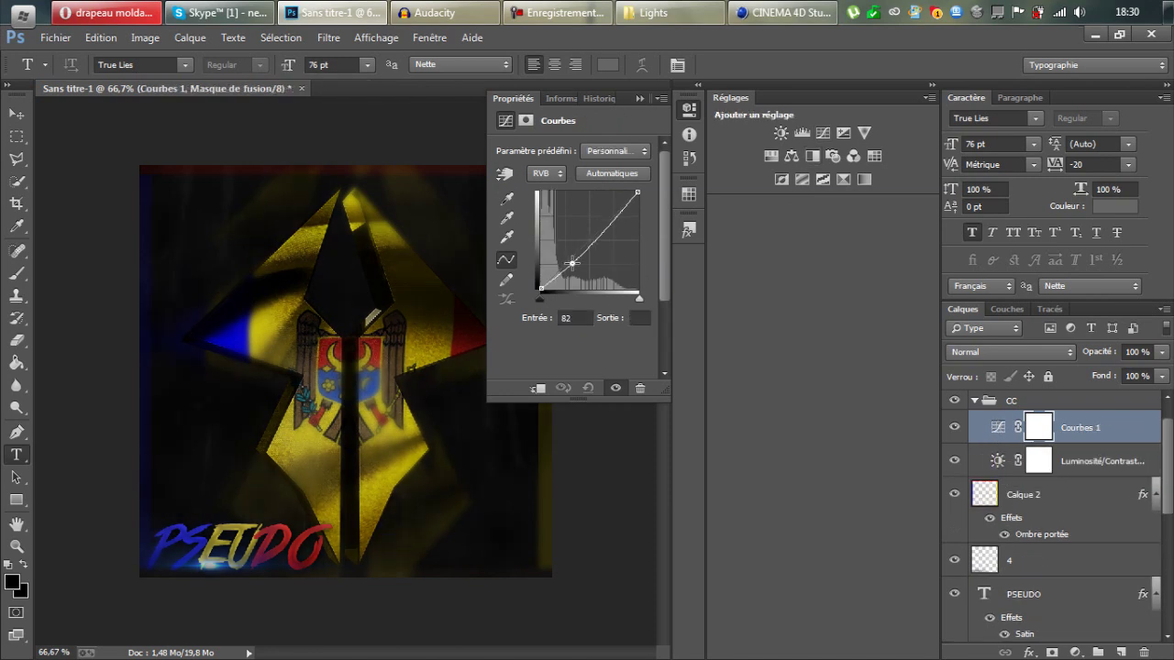
{"action": "mouse_move", "coordinate": [609, 207]}
{"action": "left_mouse_down"}
{"action": "mouse_move", "coordinate": [600, 197]}
{"action": "mouse_move", "coordinate": [618, 217]}
{"action": "left_mouse_up"}
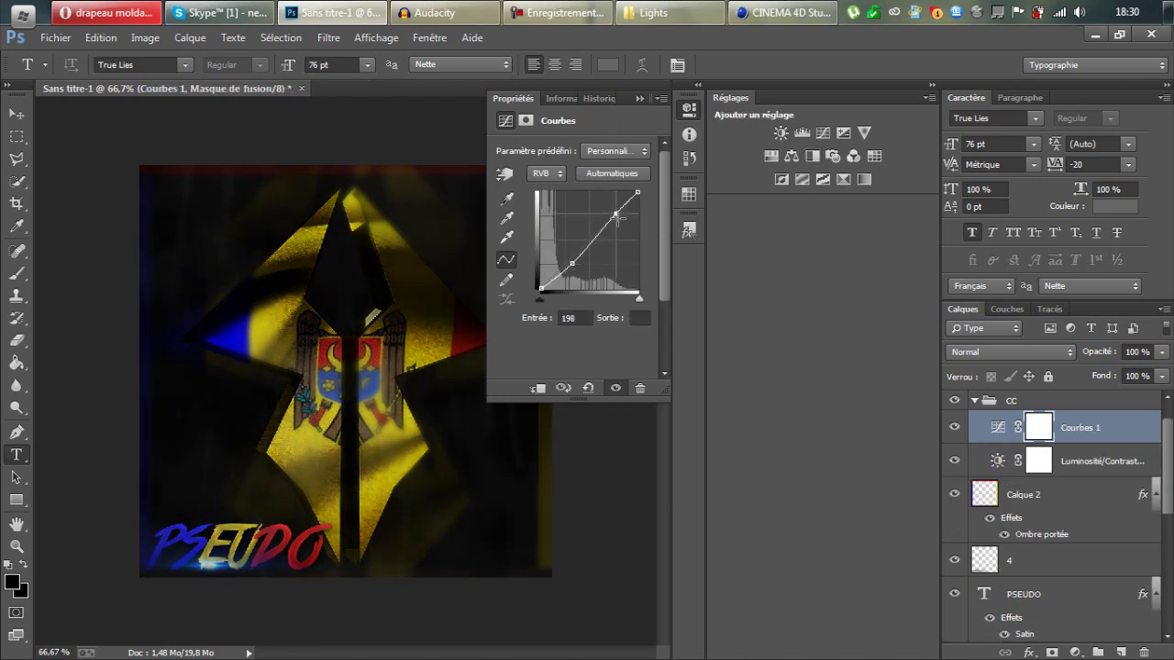
{"action": "left_click", "coordinate": [640, 98]}
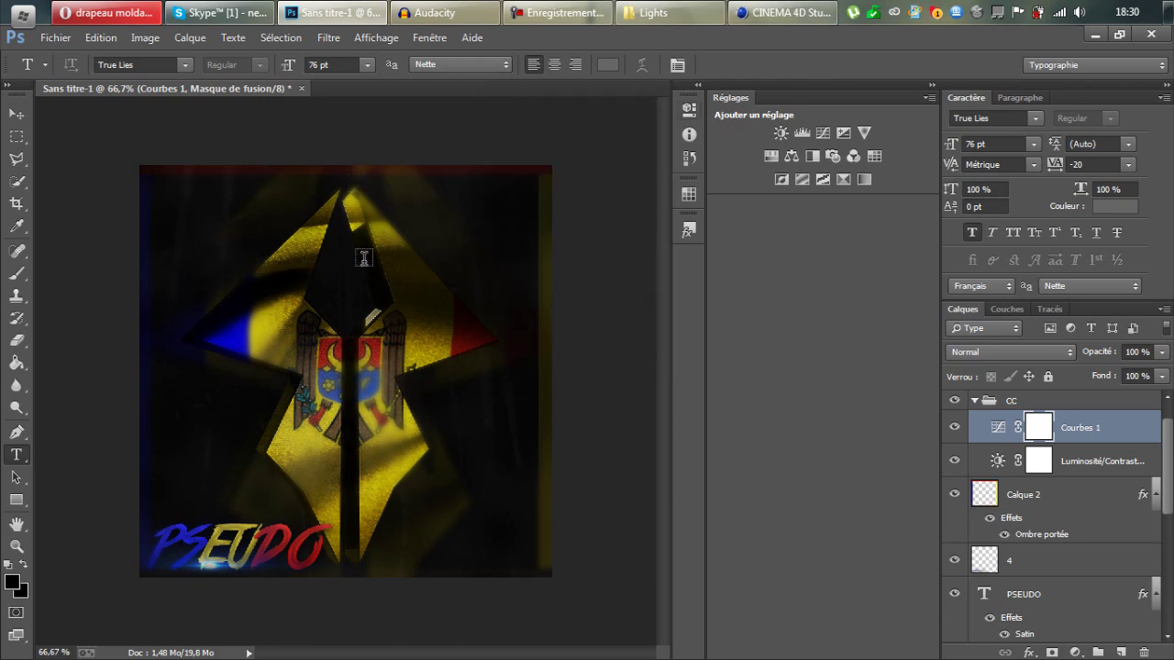
{"action": "left_click", "coordinate": [955, 429]}
{"action": "left_click", "coordinate": [955, 429]}
{"action": "left_click", "coordinate": [954, 429]}
{"action": "left_click", "coordinate": [954, 429]}
- Add a Photo Filter adjustment layer using the Warming Filter (85) at 43% density
{"action": "left_click", "coordinate": [833, 156]}
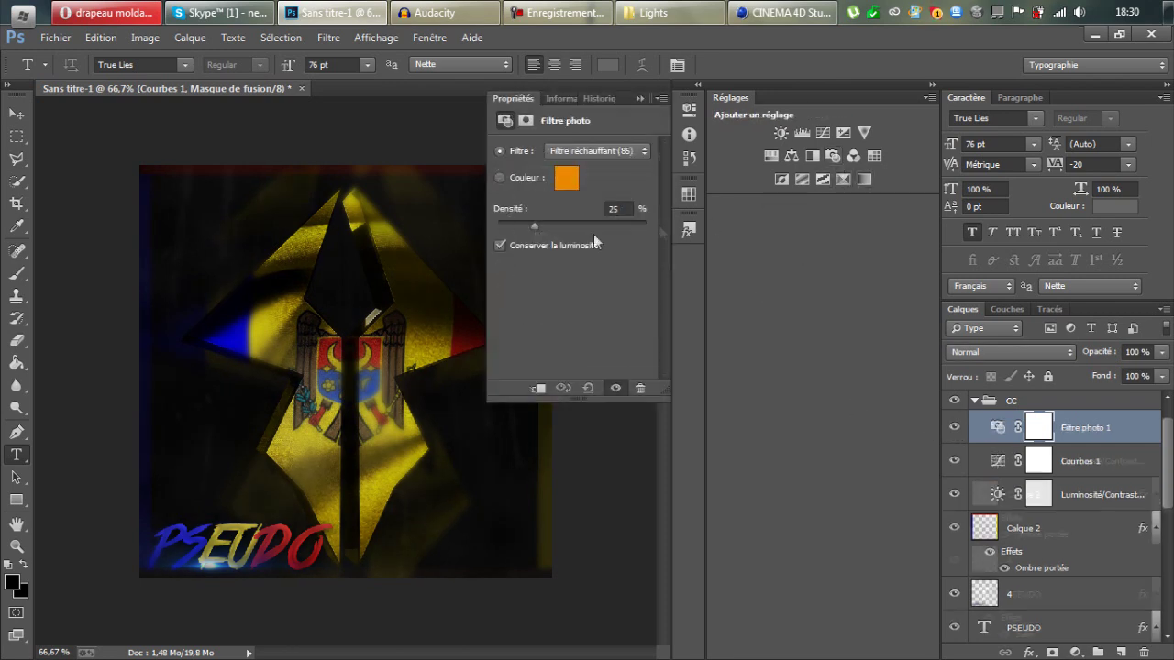
{"action": "left_click_drag", "start_coordinate": [539, 228], "coordinate": [560, 224]}
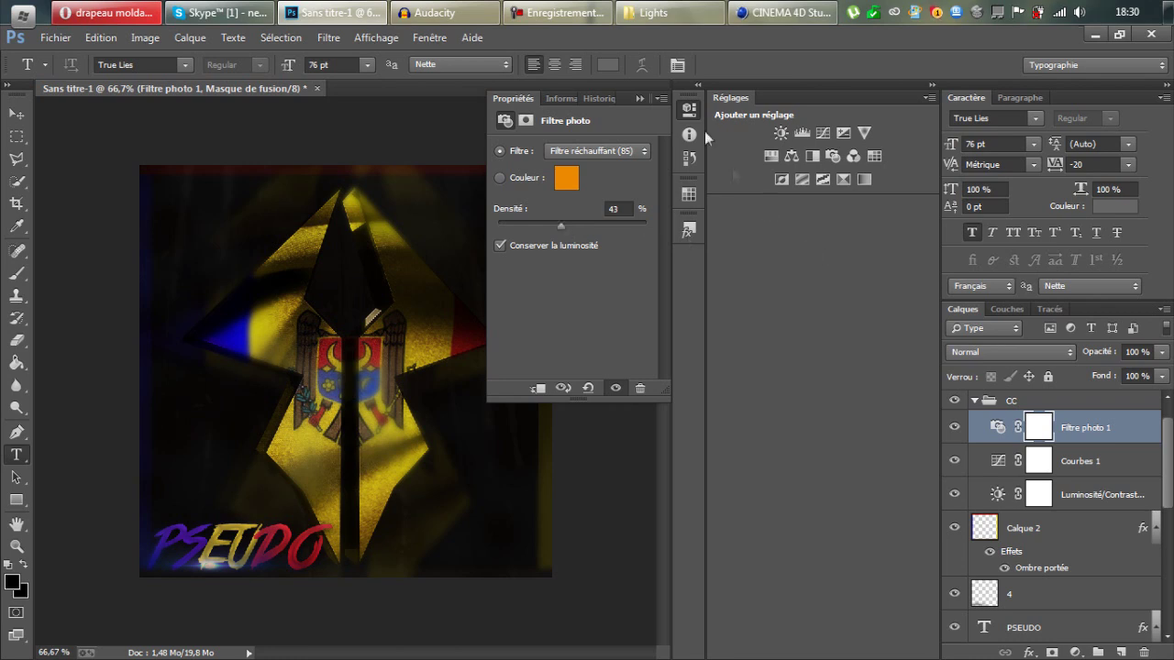
{"action": "left_click", "coordinate": [639, 99]}
{"action": "left_click", "coordinate": [493, 423]}
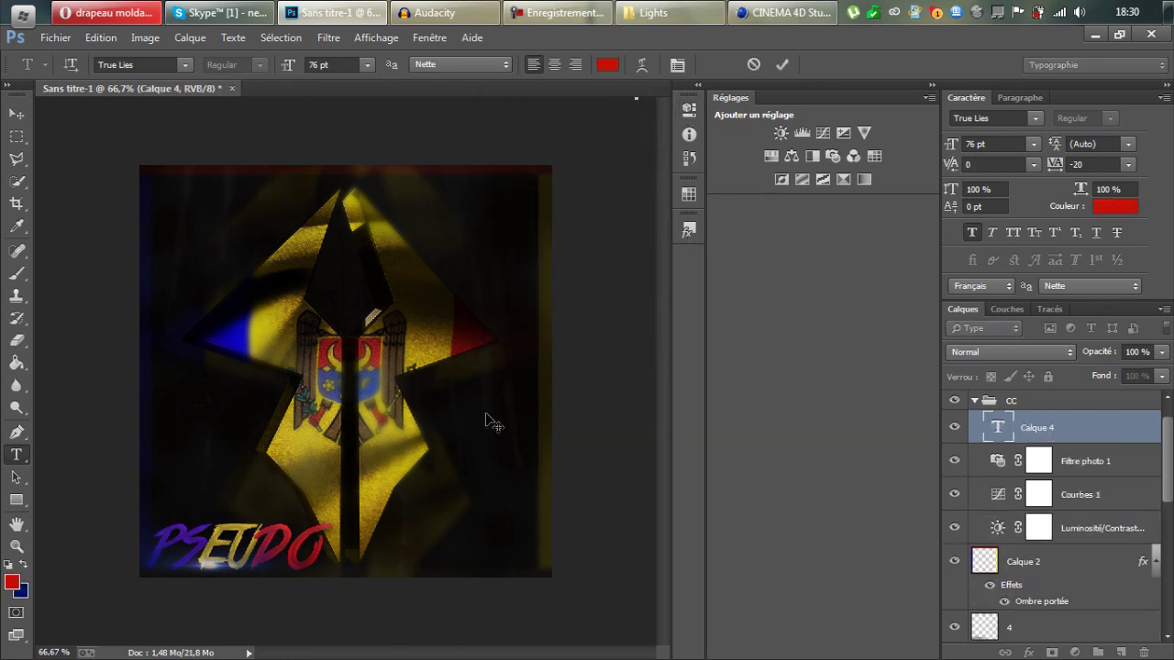
{"action": "scroll", "coordinate": [486, 414], "scroll_direction": "down", "scroll_amount": 2, "text": "alt"}
{"action": "scroll", "coordinate": [487, 413], "scroll_direction": "up", "scroll_amount": 2, "text": "alt"}
{"action": "scroll", "coordinate": [1048, 557], "scroll_direction": "down", "scroll_amount": 2}
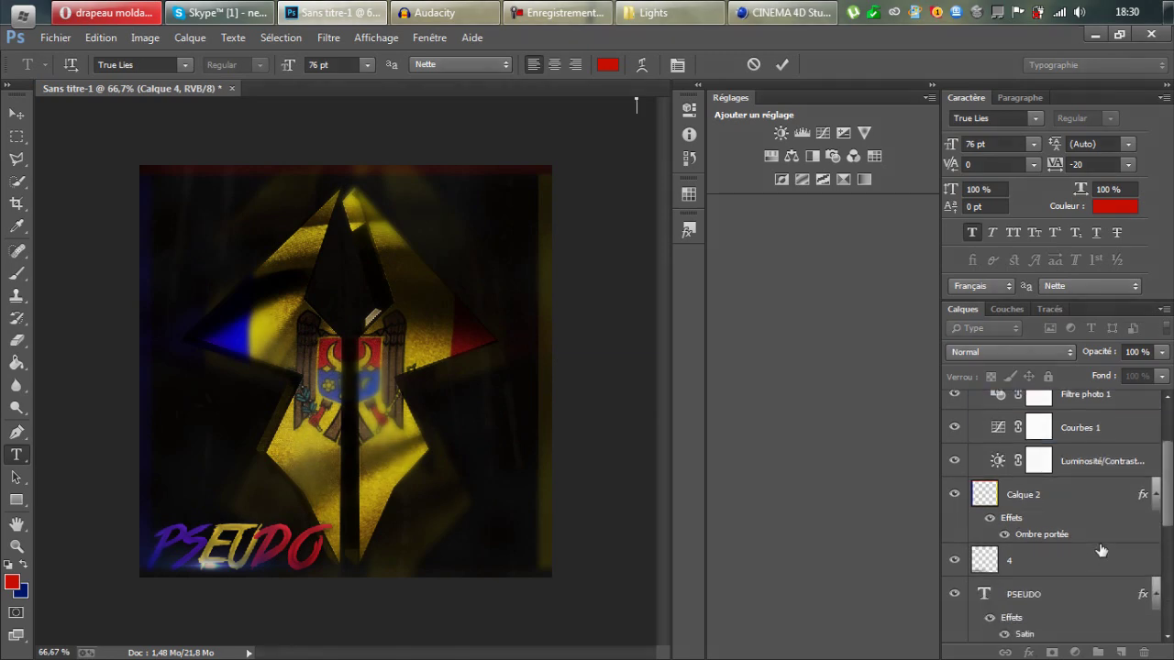
{"action": "left_click", "coordinate": [1093, 568]}
{"action": "scroll", "coordinate": [1091, 571], "scroll_direction": "down", "scroll_amount": 3}
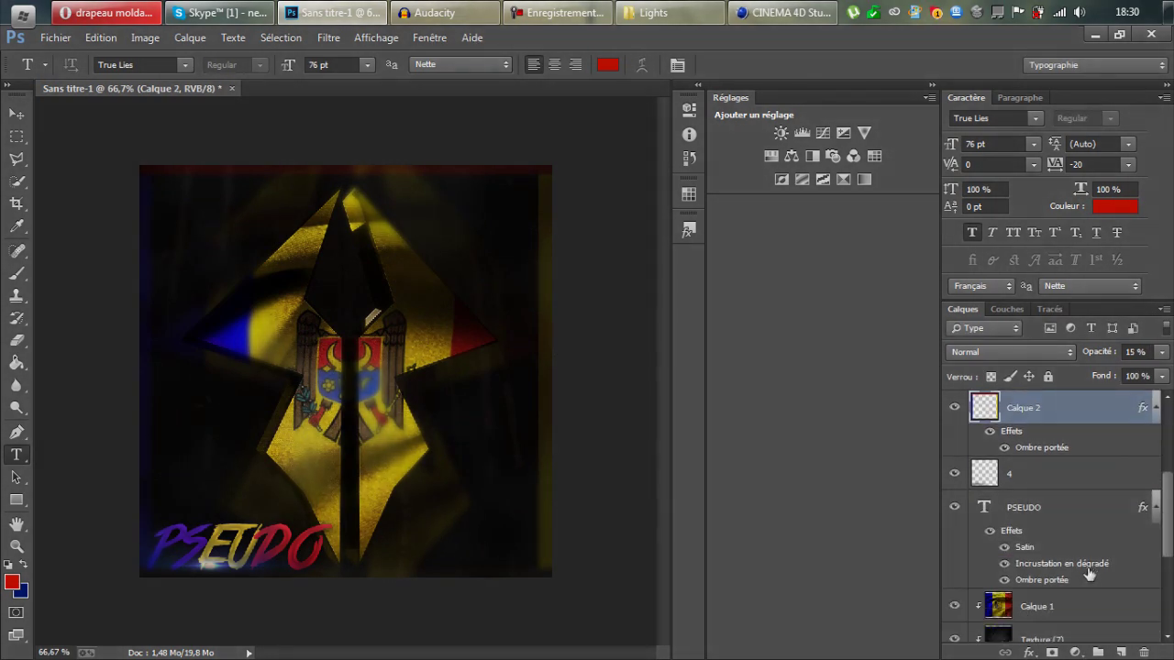
{"action": "scroll", "coordinate": [1070, 607], "scroll_direction": "up", "scroll_amount": 5}
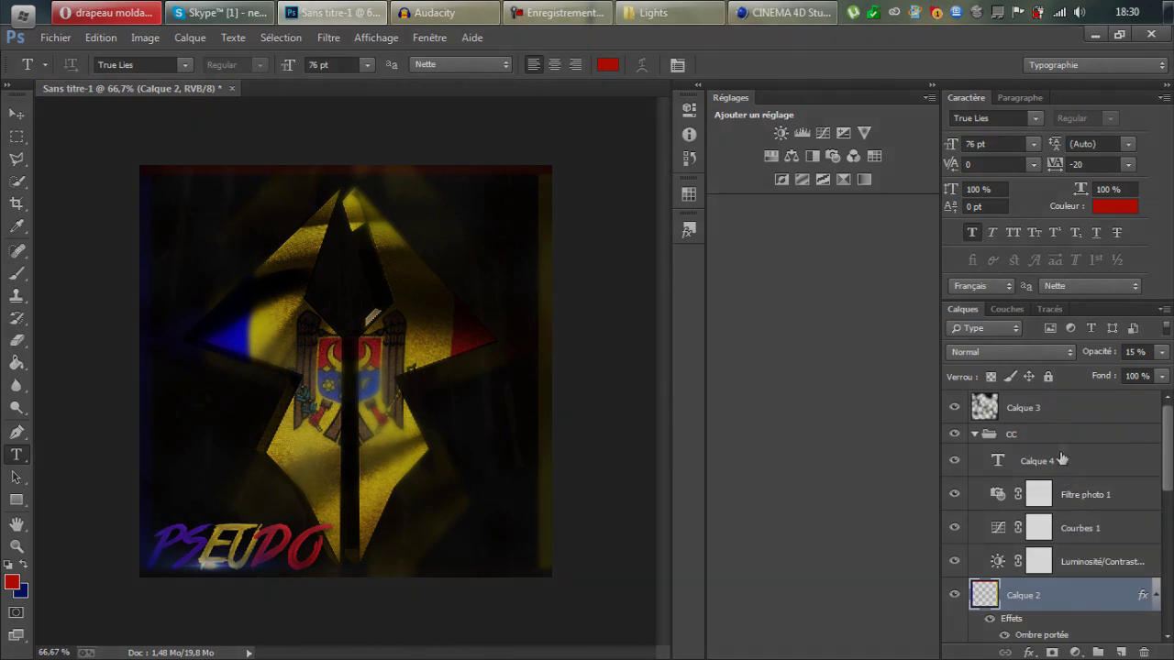
- Delete the empty text layer Calque 4 from the CC group
{"action": "left_click", "coordinate": [1069, 409]}
{"action": "left_click", "coordinate": [17, 339]}
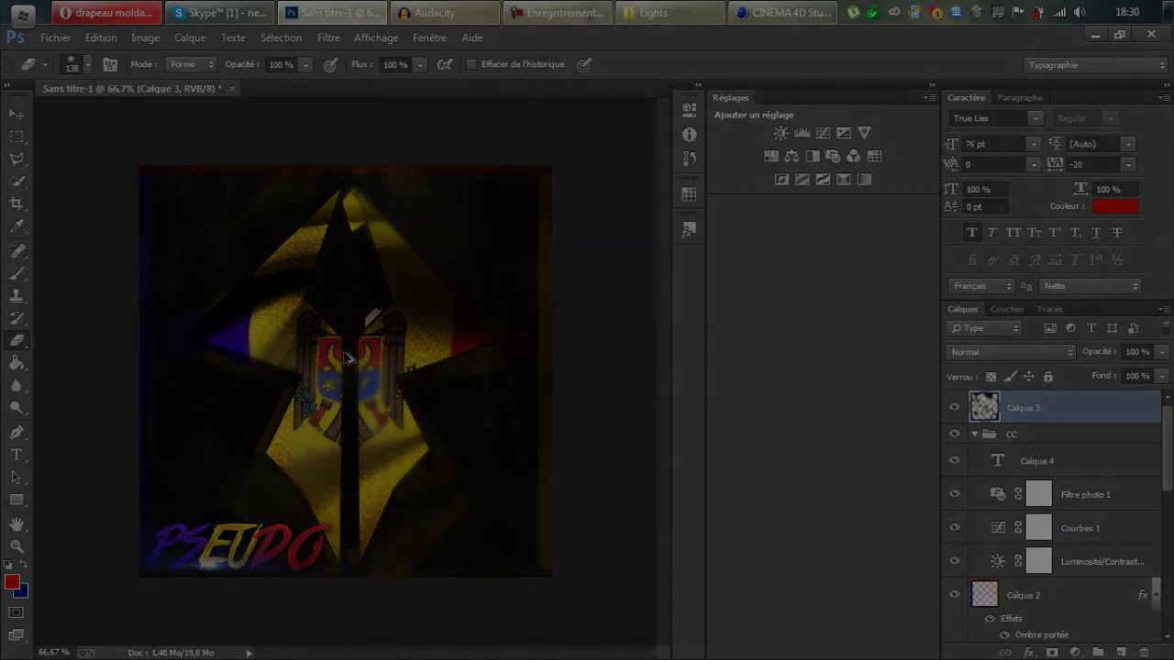
{"action": "key", "text": "ctrl+z"}
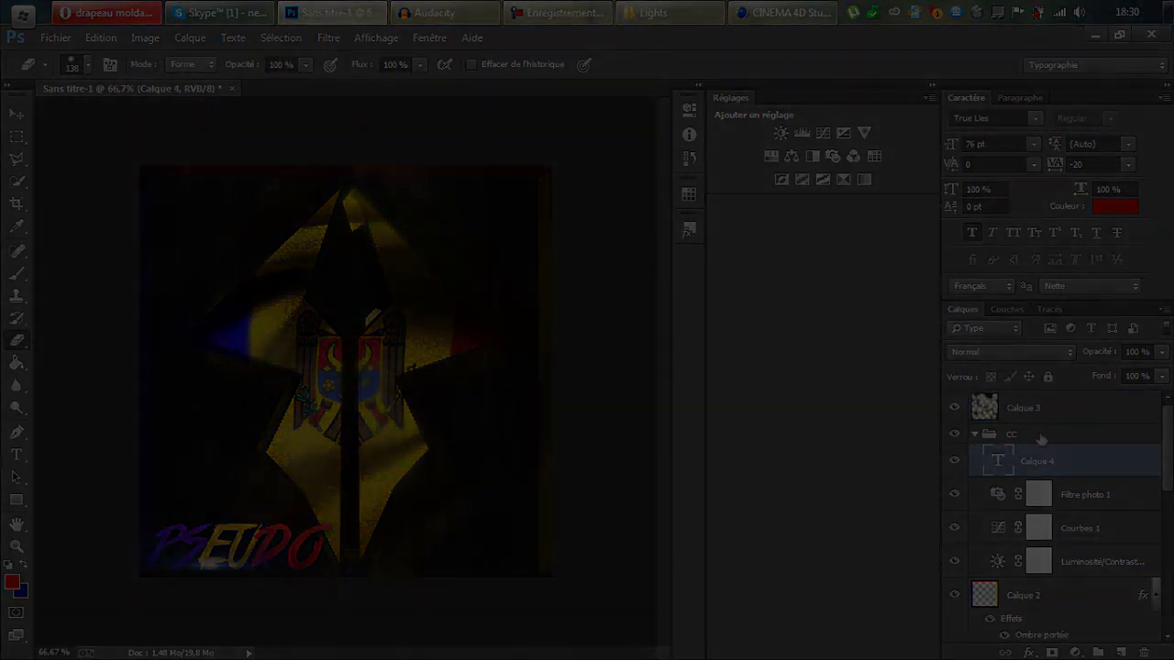
{"action": "key", "text": "Delete"}
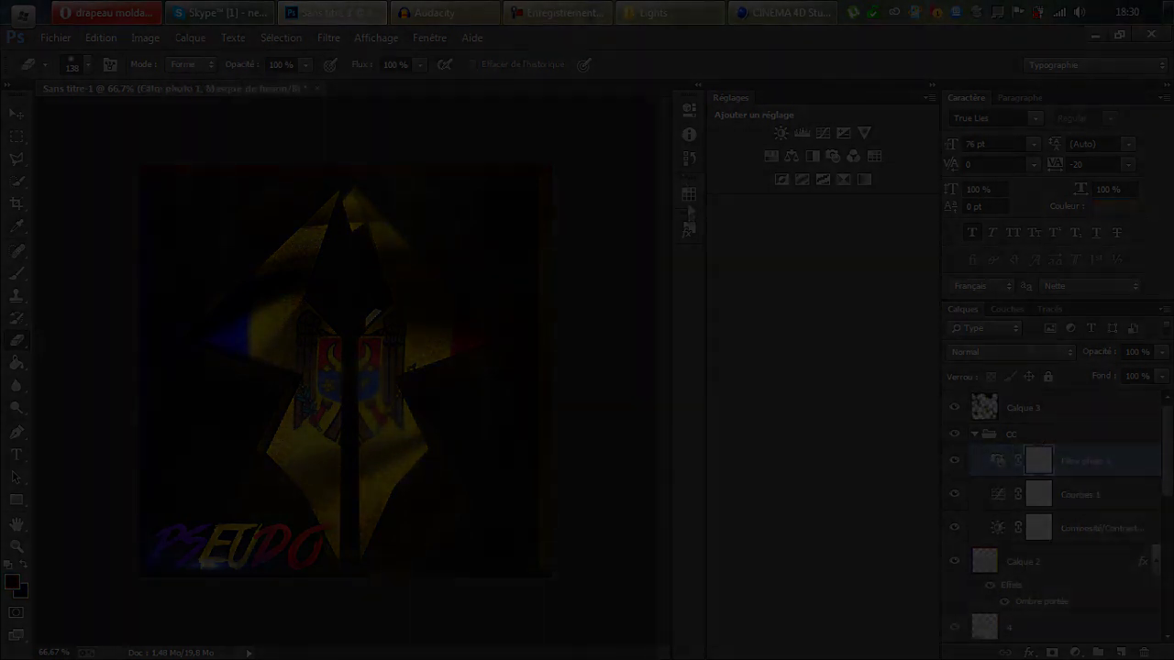